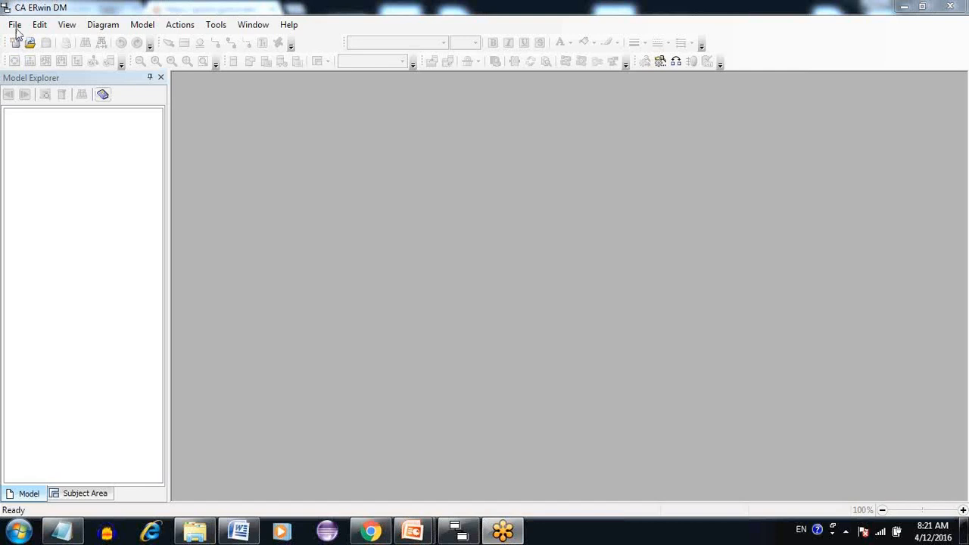
Step: Start a new model and choose Logical/Physical as its type
left_click(15, 25)
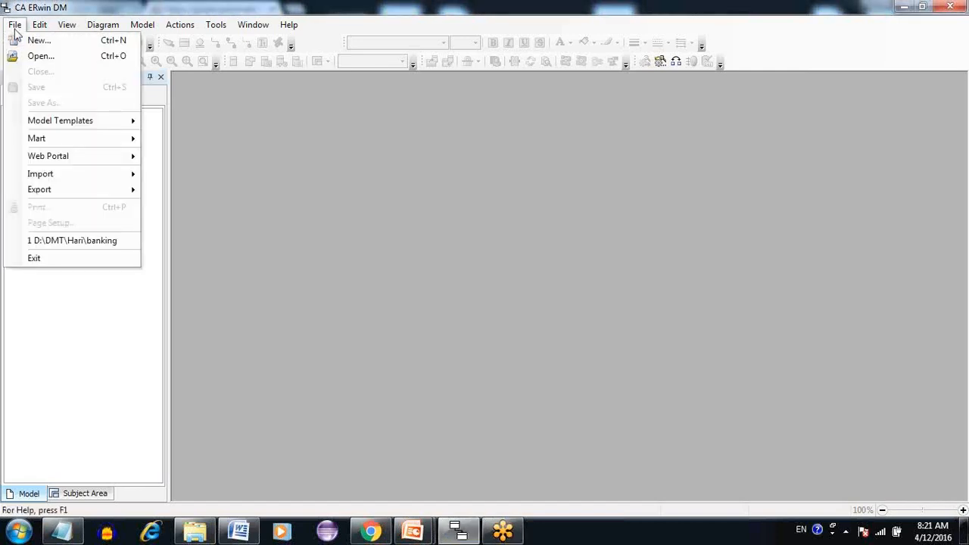
left_click(39, 40)
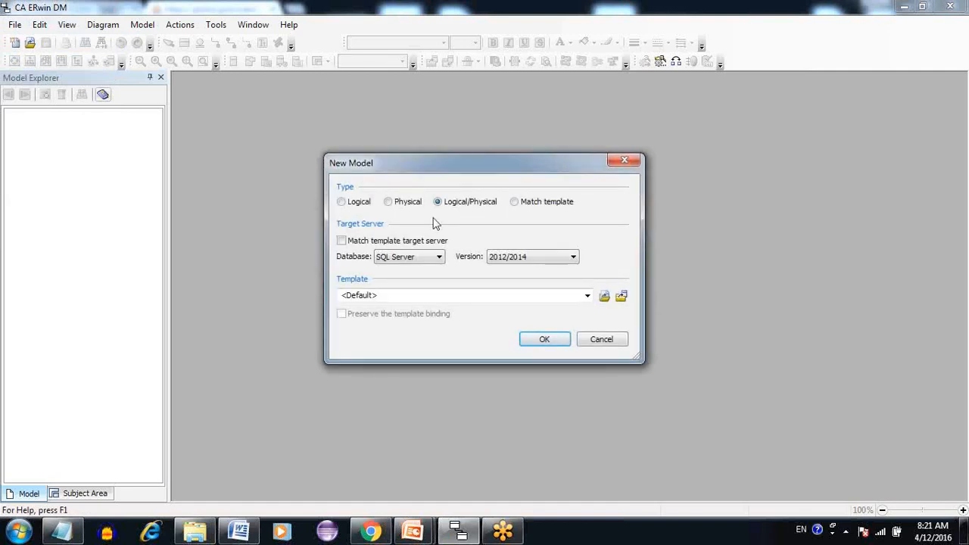
left_click(350, 205)
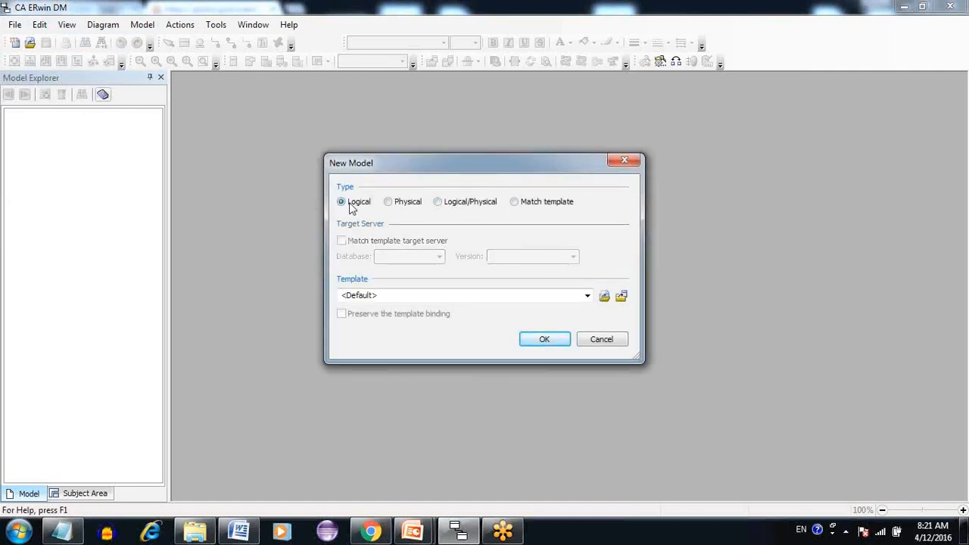
left_click(402, 210)
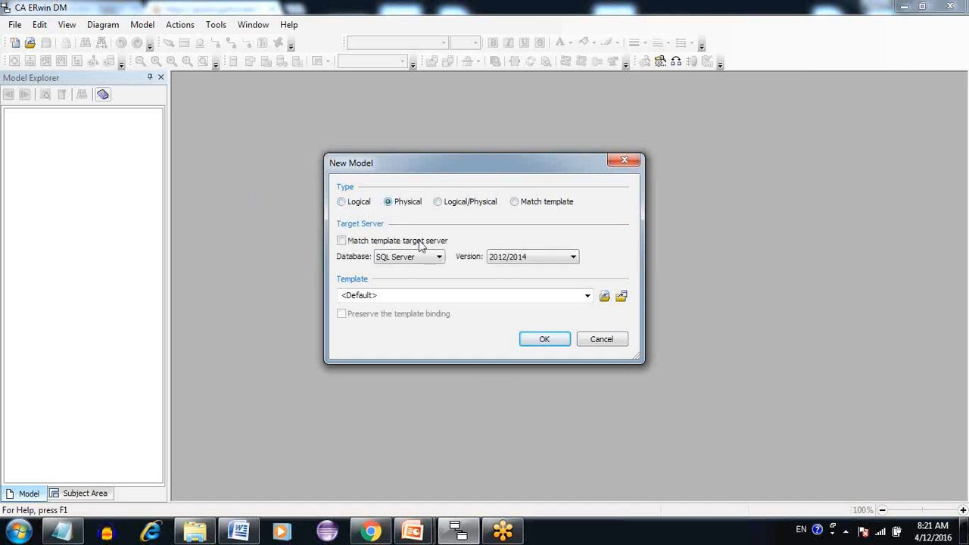
left_click(458, 206)
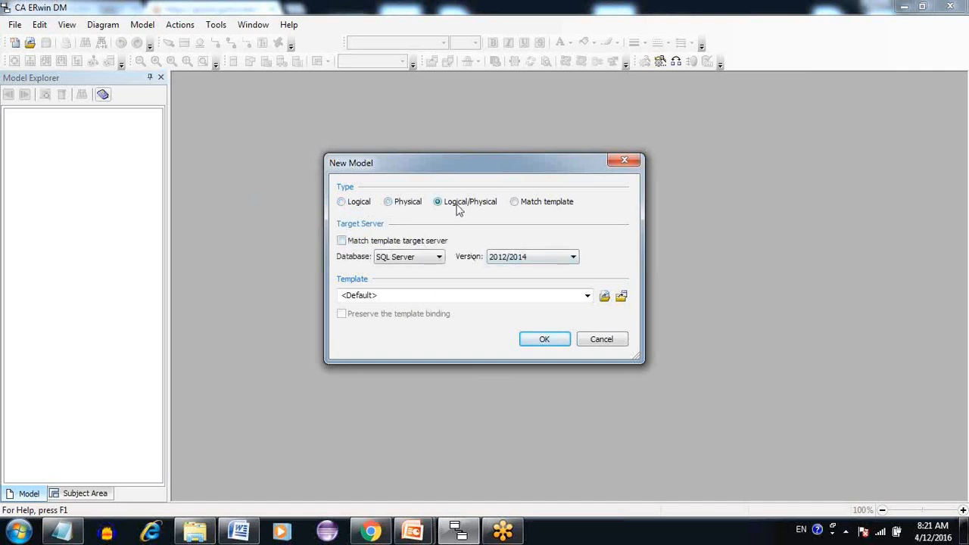
left_click(359, 211)
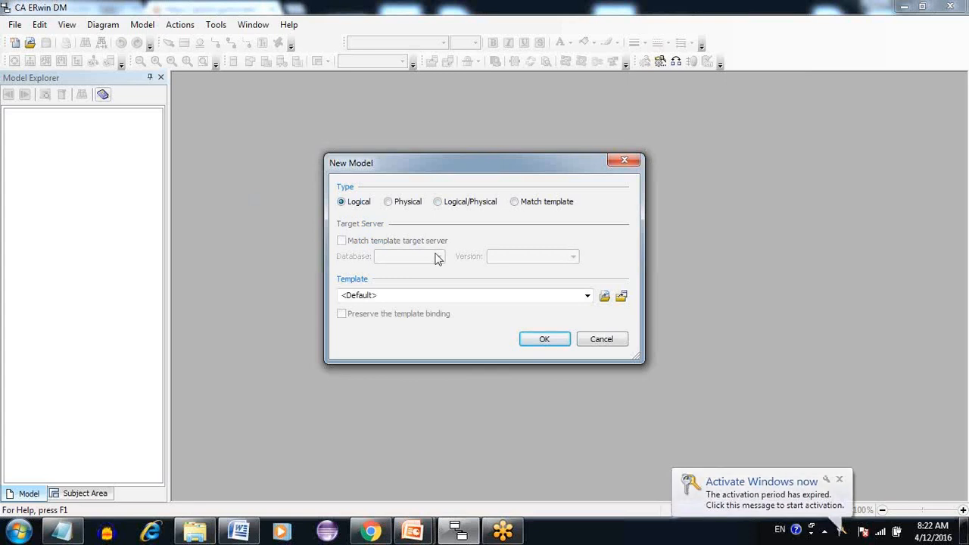
left_click(439, 204)
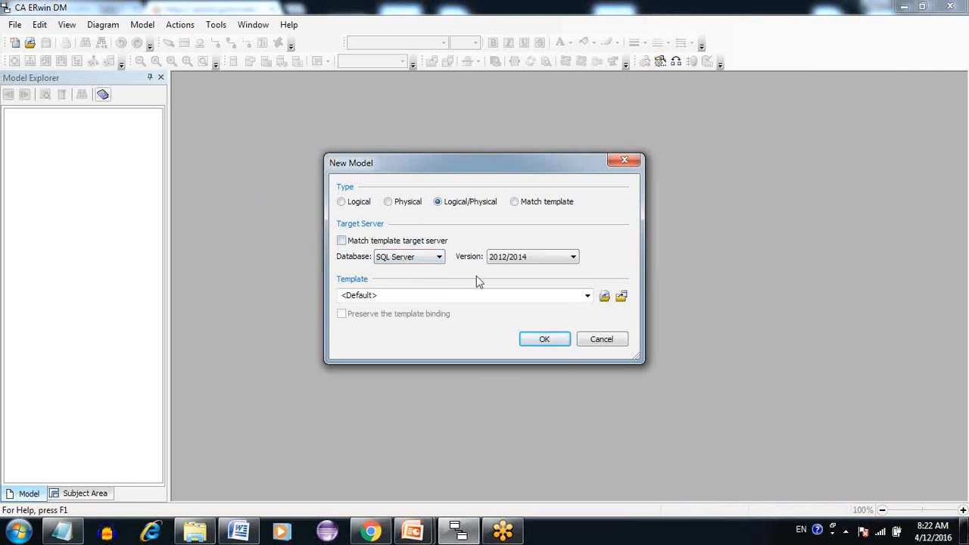
Step: Try SQL Server 2008 and Oracle 11g/12c as the new model's target server
left_click(504, 259)
left_click(505, 269)
left_click(432, 261)
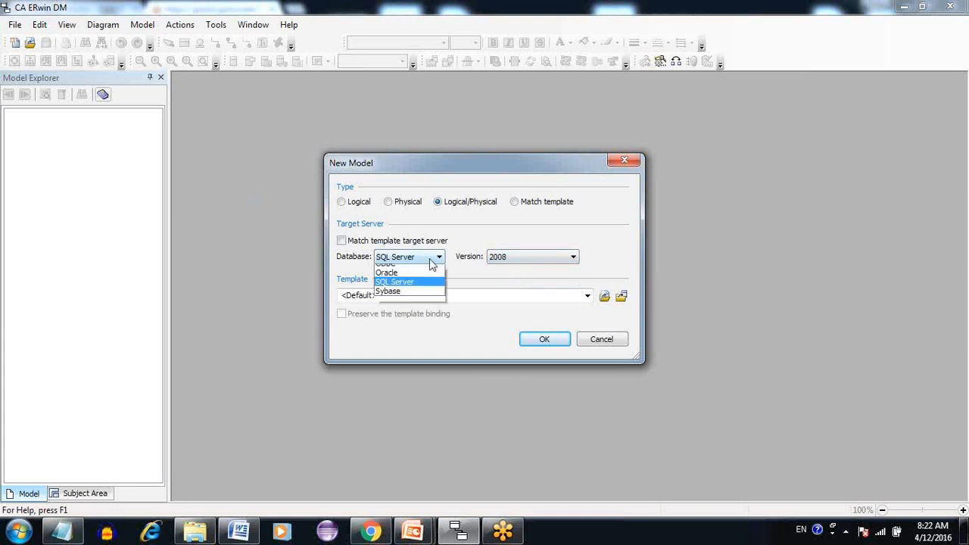
left_click(394, 298)
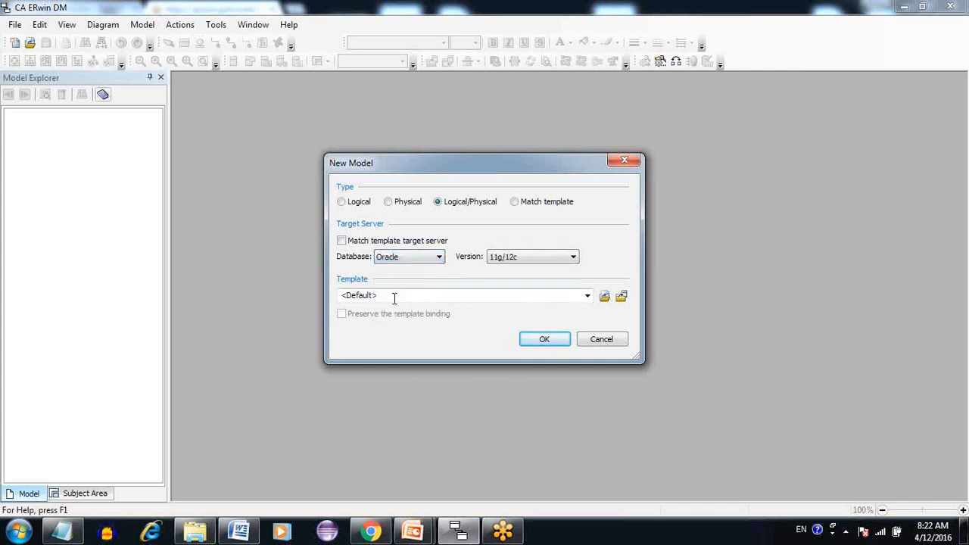
left_click(507, 263)
left_click(507, 261)
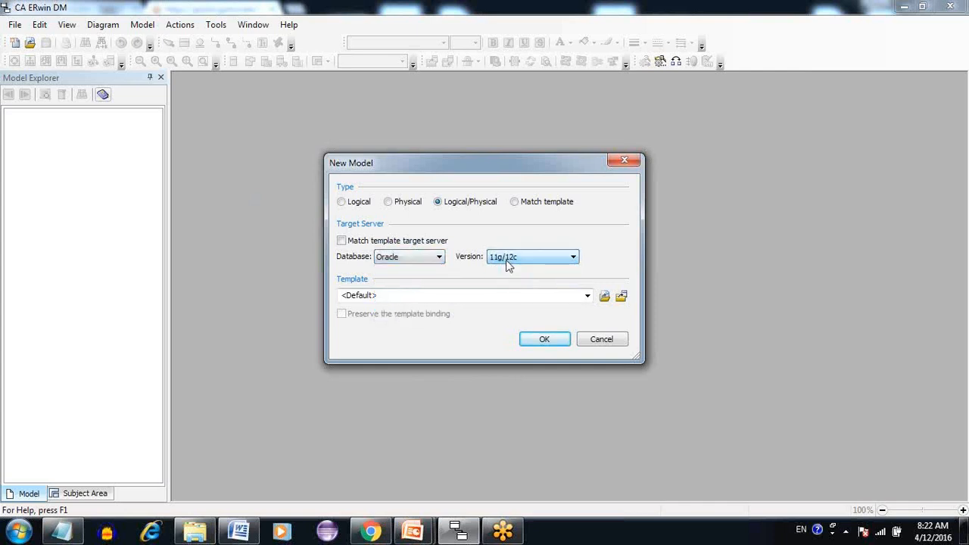
Step: Create the model with SQL Server version 2008 as target server and maximize its diagram window
left_click(425, 261)
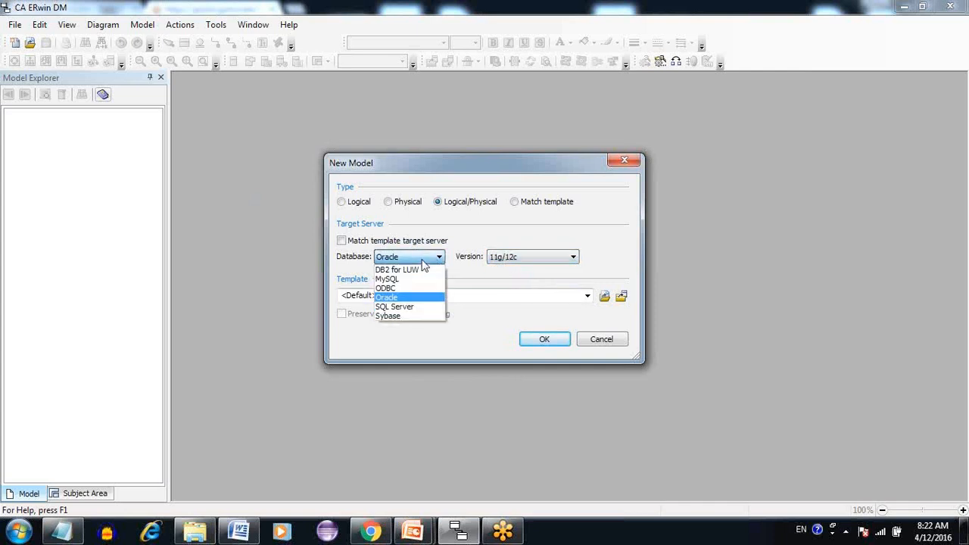
left_click(398, 307)
left_click(502, 263)
left_click(500, 271)
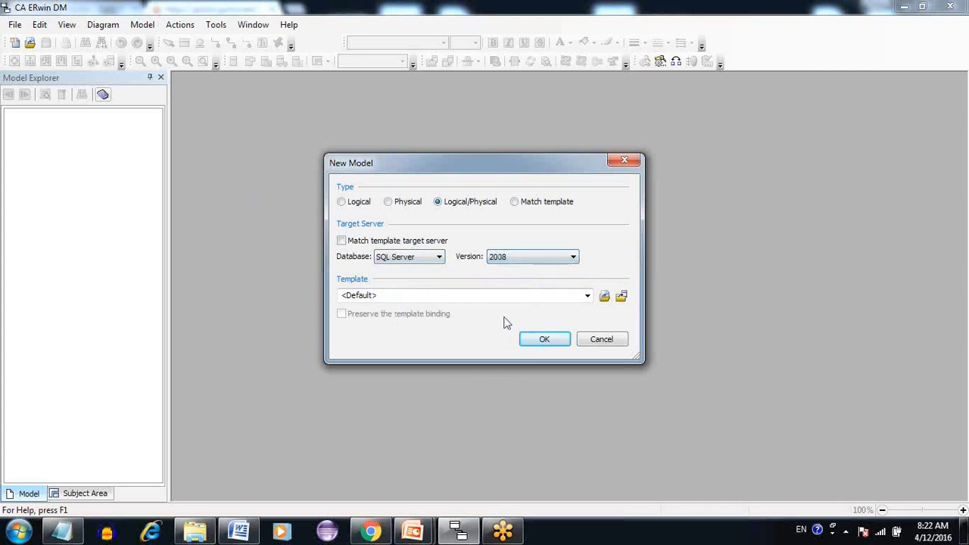
left_click(544, 340)
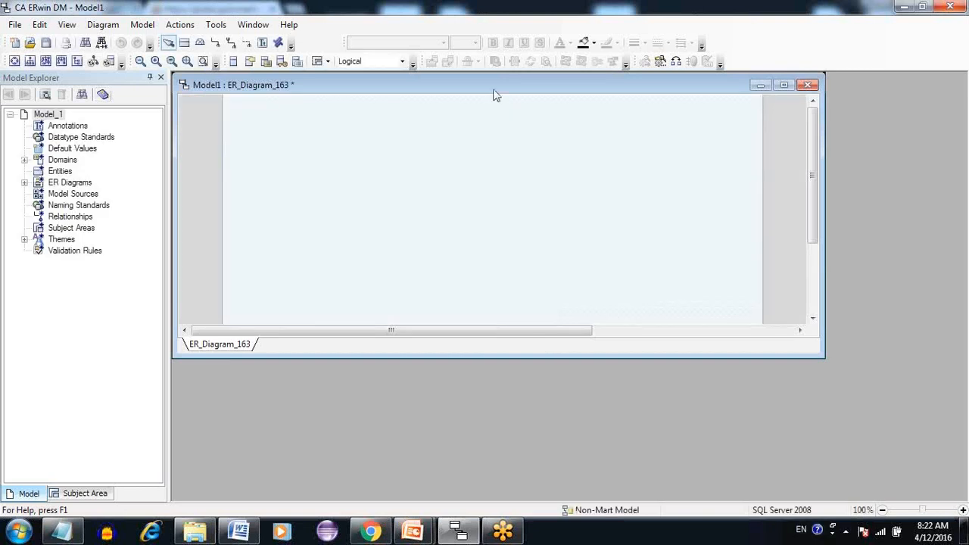
double_click(494, 93)
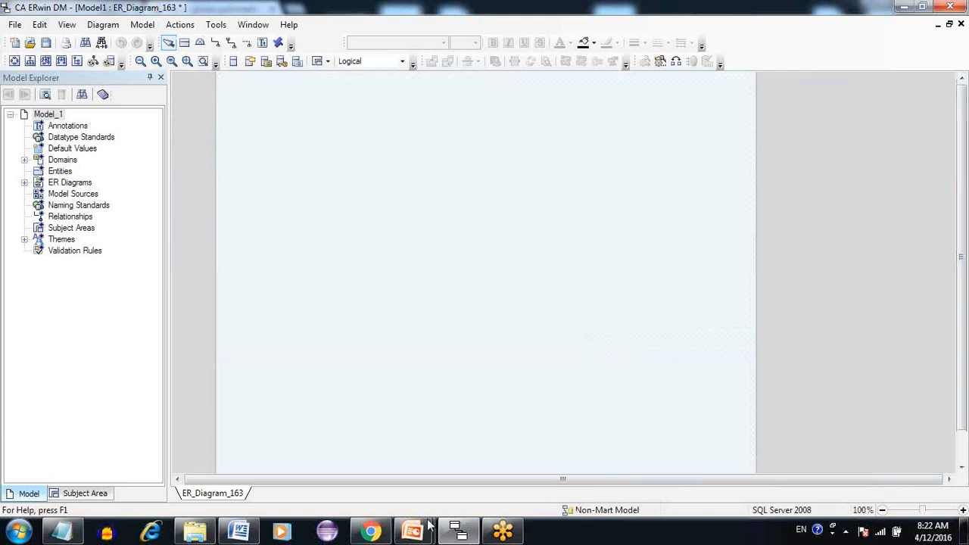
Step: Arrange the ERwin window and the Bank presentation in PowerPoint side by side, resizing both to share the screen
mouse_move(424, 531)
left_click(474, 469)
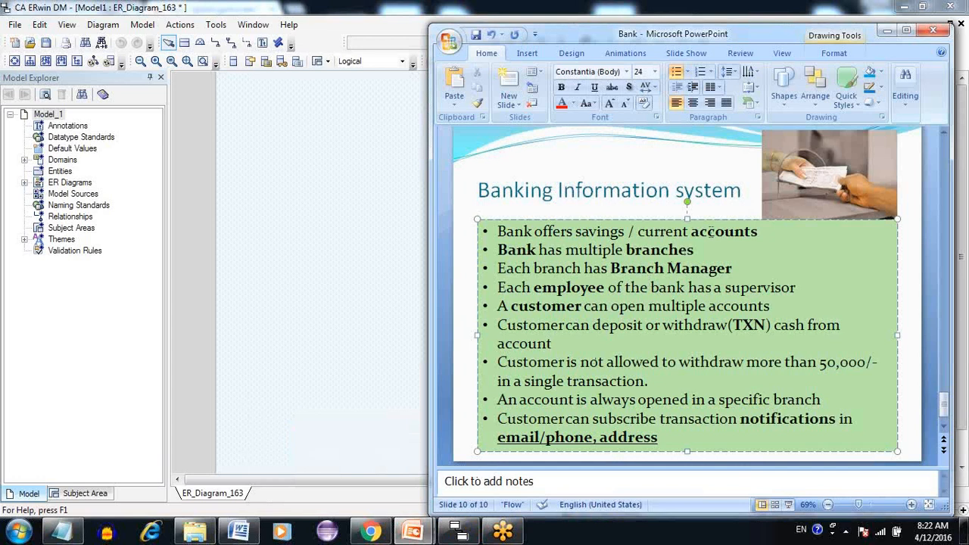
left_click(339, 14)
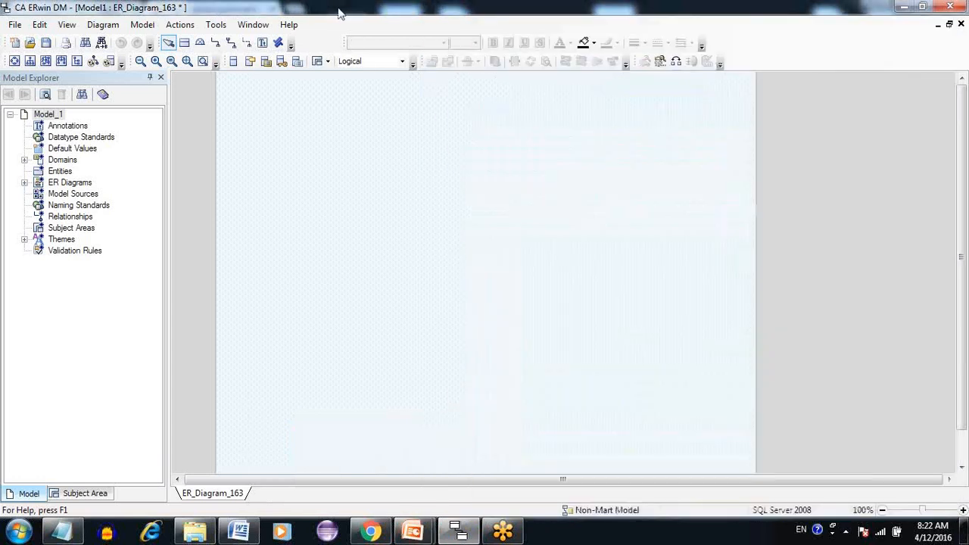
double_click(339, 13)
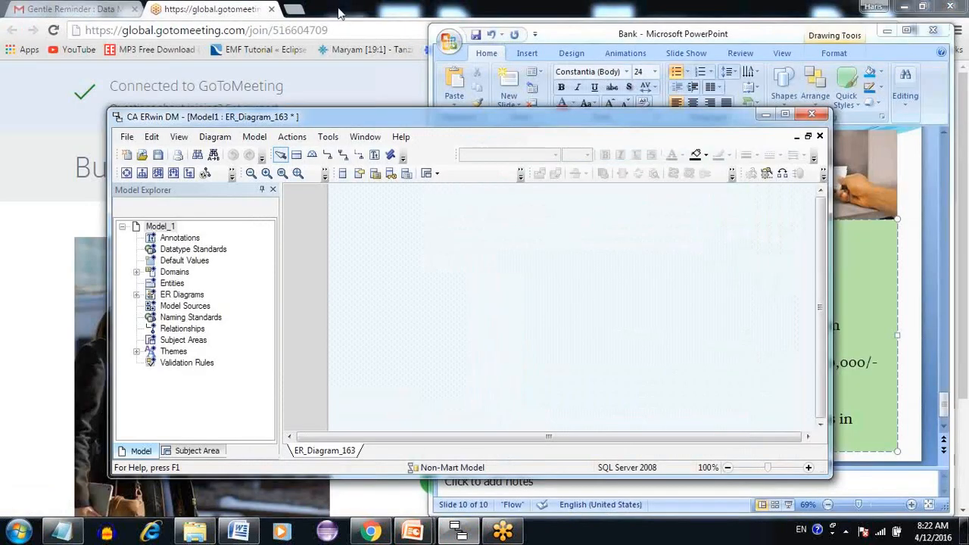
left_click_drag(418, 117, 279, 10)
left_click_drag(695, 369, 544, 515)
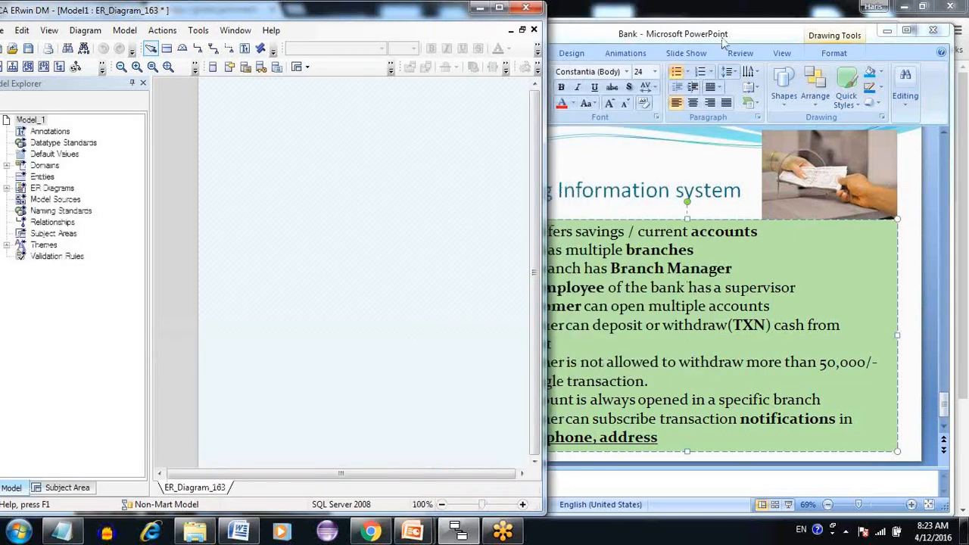
left_click(723, 43)
left_click_drag(459, 252, 547, 255)
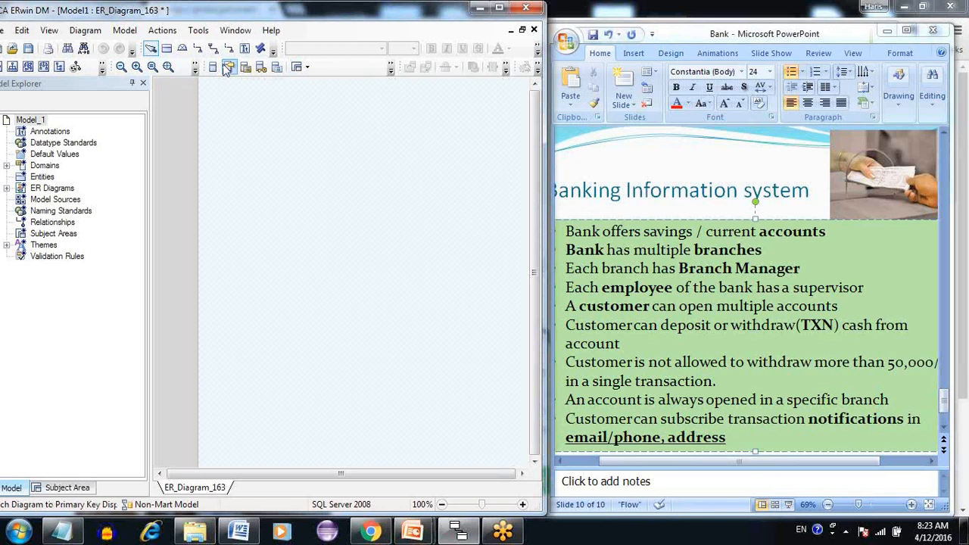
Step: Add an independent entity named ACCOUNT in the upper part of the diagram
left_click(168, 50)
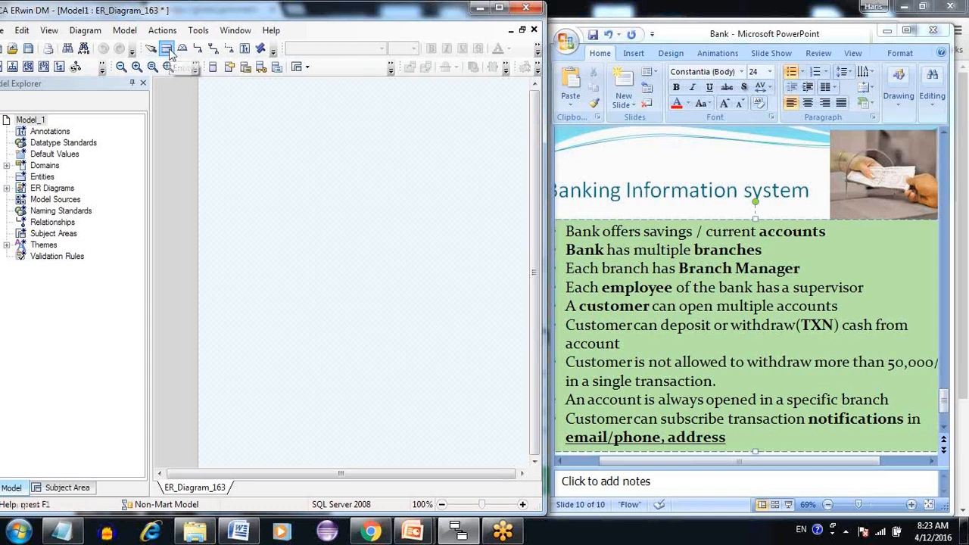
left_click(259, 217)
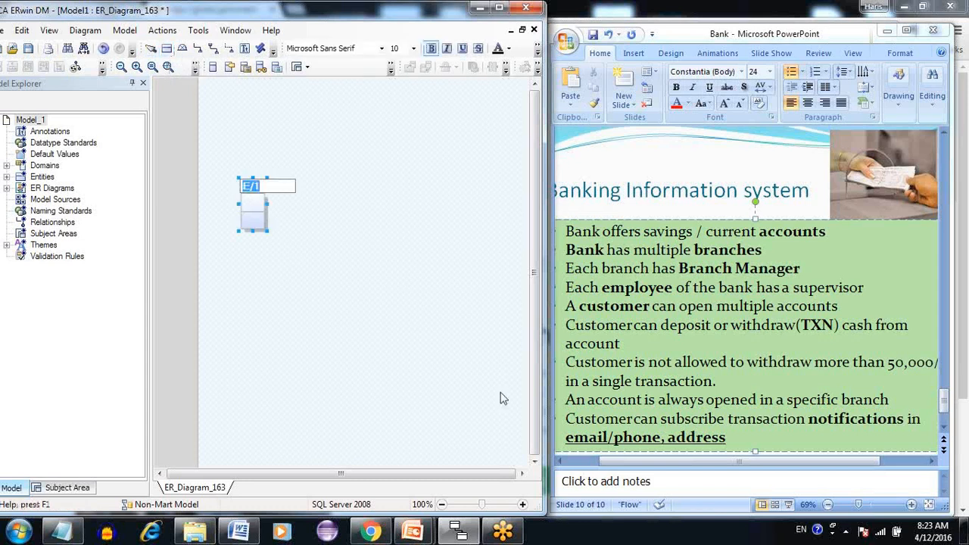
type("ACCOUNT")
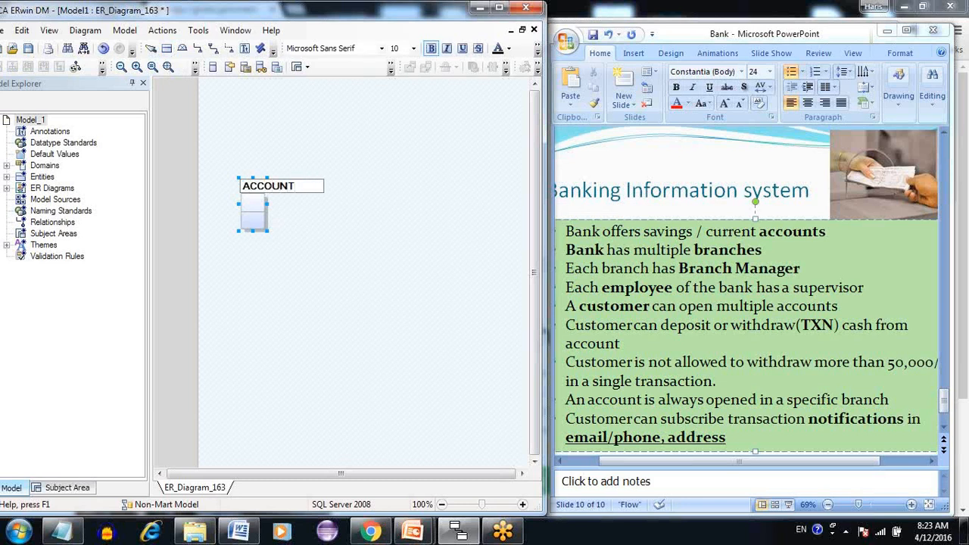
key("Return")
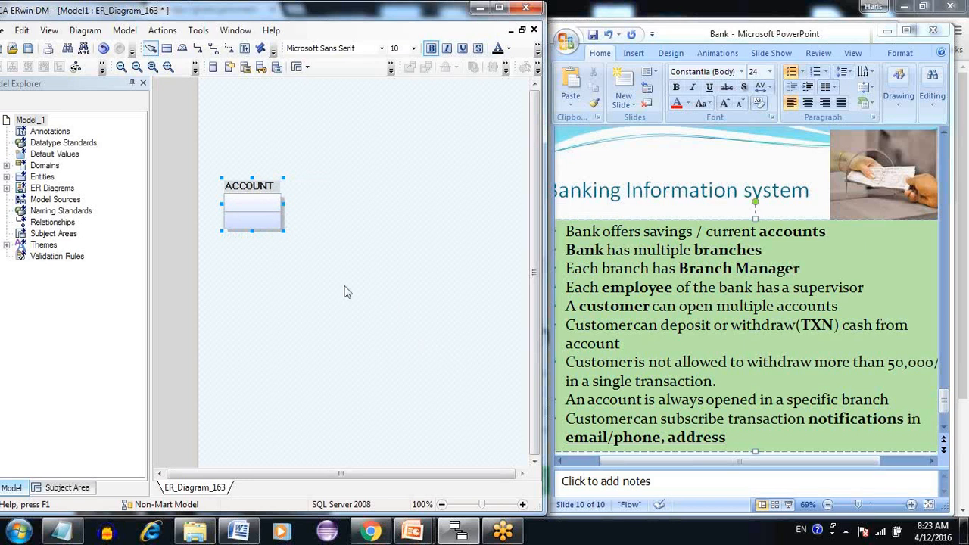
left_click(299, 279)
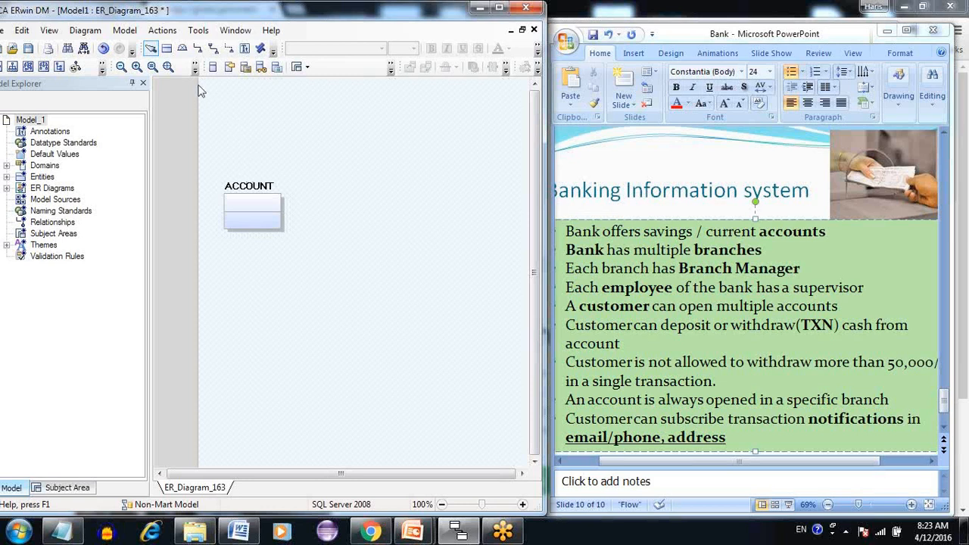
Step: Add an independent entity named BANK beside ACCOUNT
left_click(166, 48)
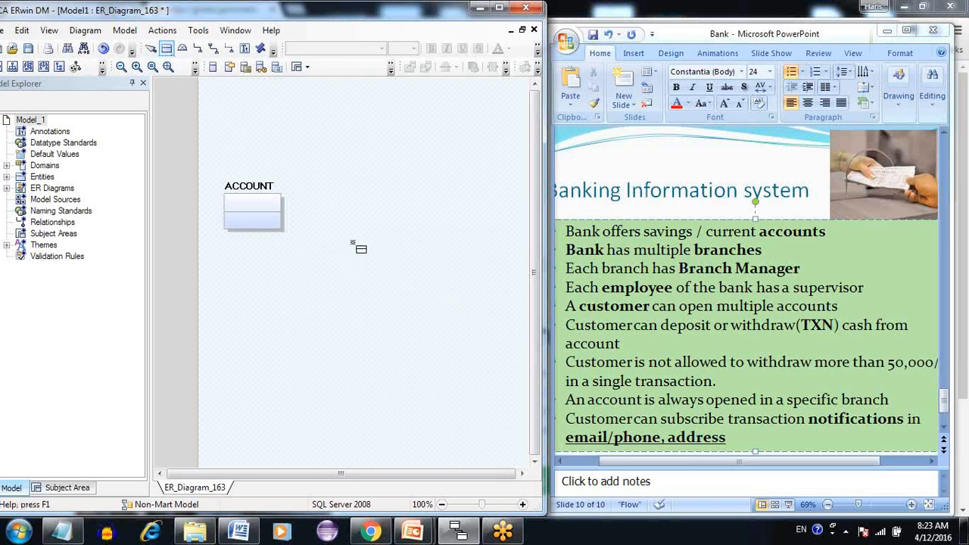
left_click(367, 215)
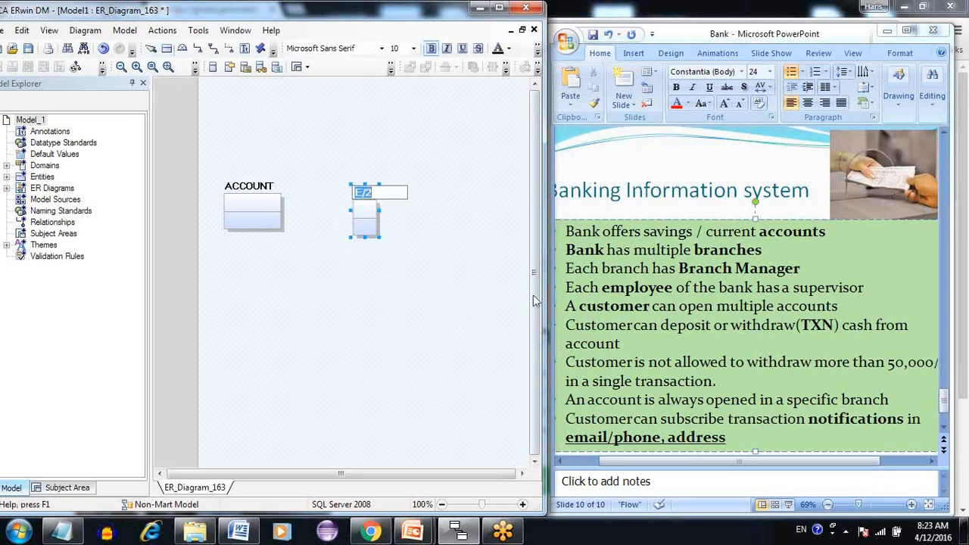
type("BANK")
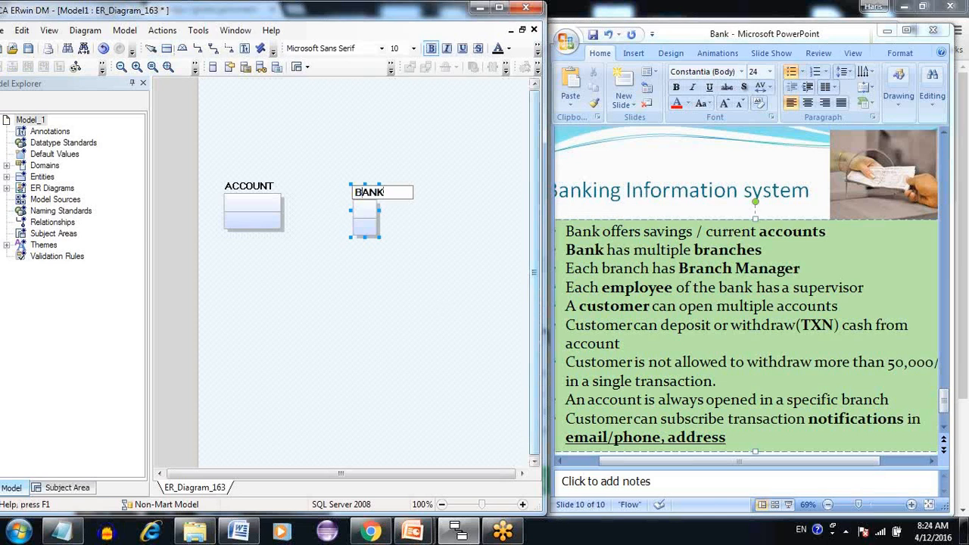
left_click(417, 325)
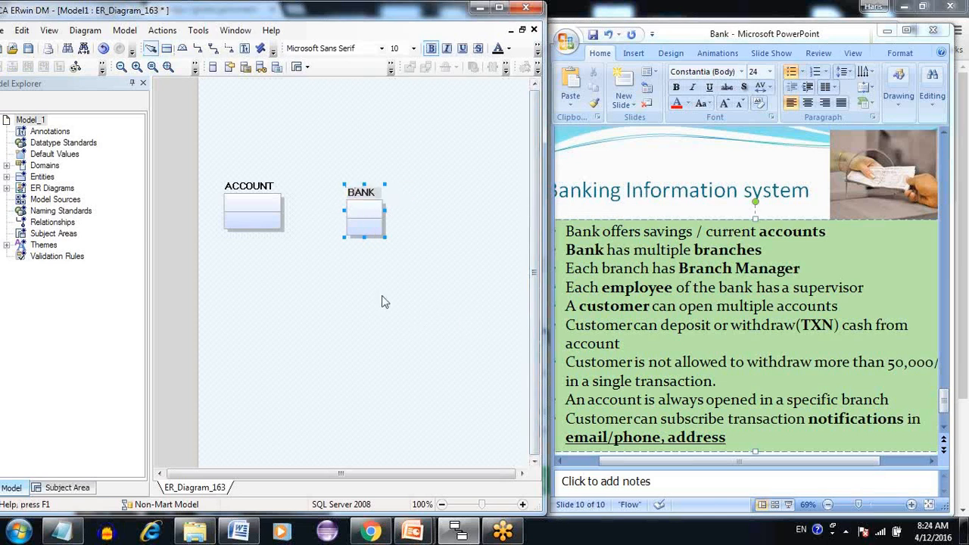
left_click(363, 285)
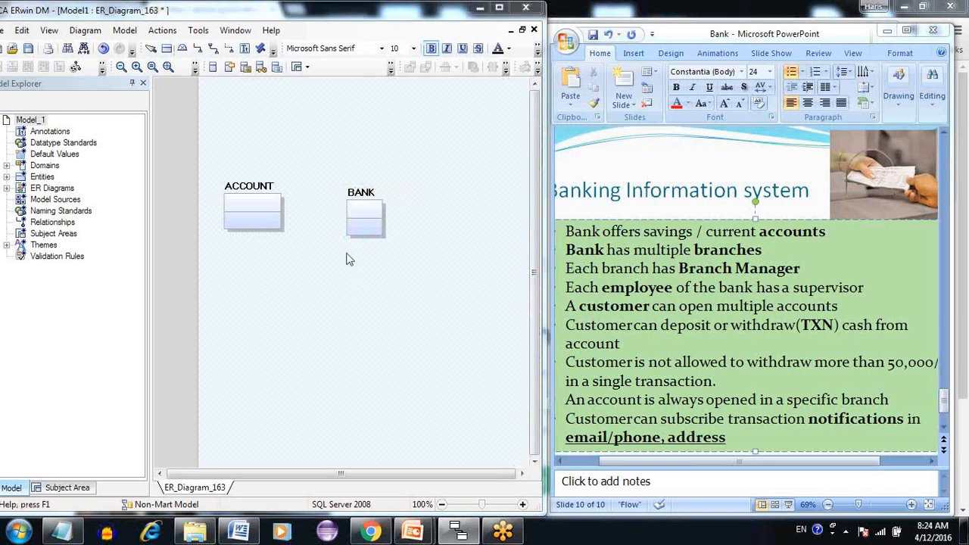
double_click(349, 259)
key("Escape")
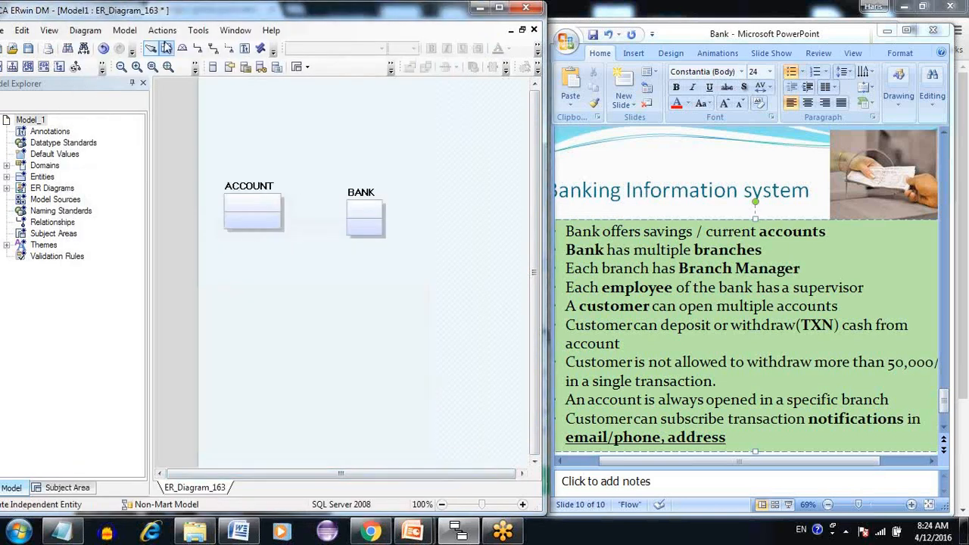
Step: Add an independent entity below ACCOUNT and name it BRANCH, correcting the lowercase letter in its name
left_click(269, 287)
type("B")
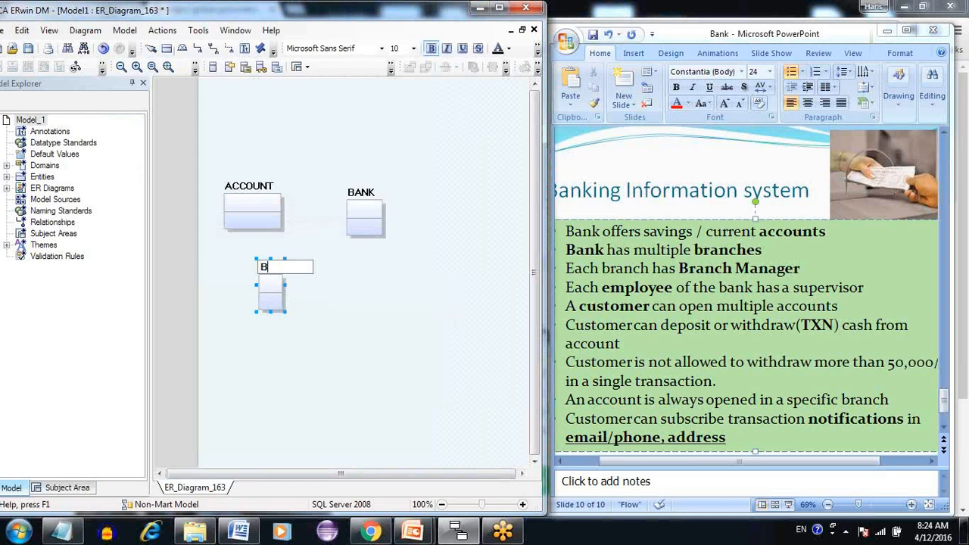
type("RaNCH")
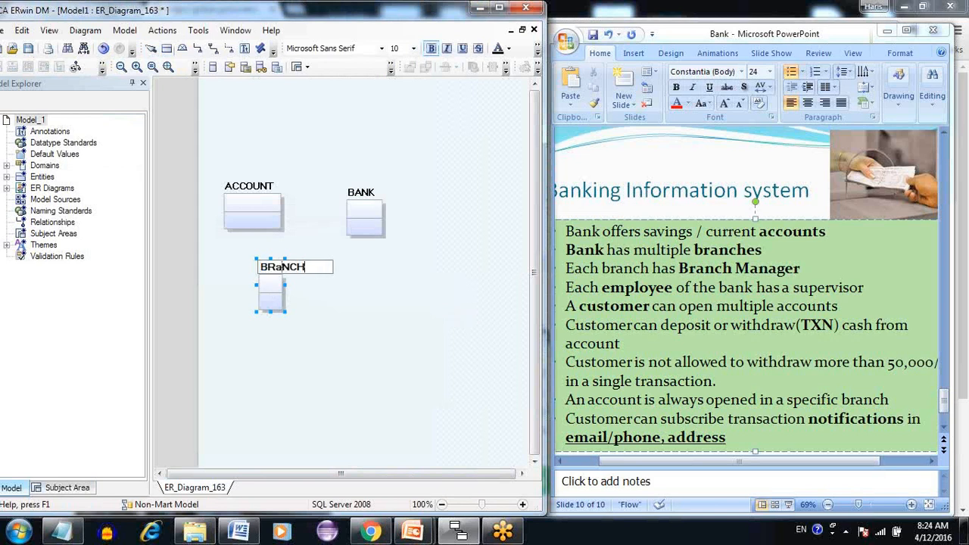
left_click(283, 266)
key("BackSpace")
type("A")
key("Return")
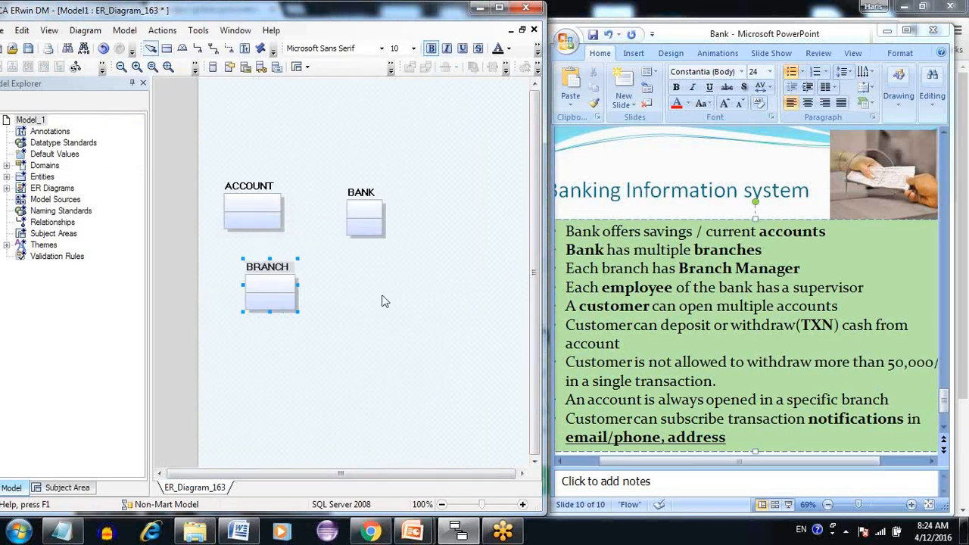
Step: Place six more unnamed entities on the diagram, beside and below BRANCH
left_click(167, 48)
left_click(354, 287)
double_click(446, 289)
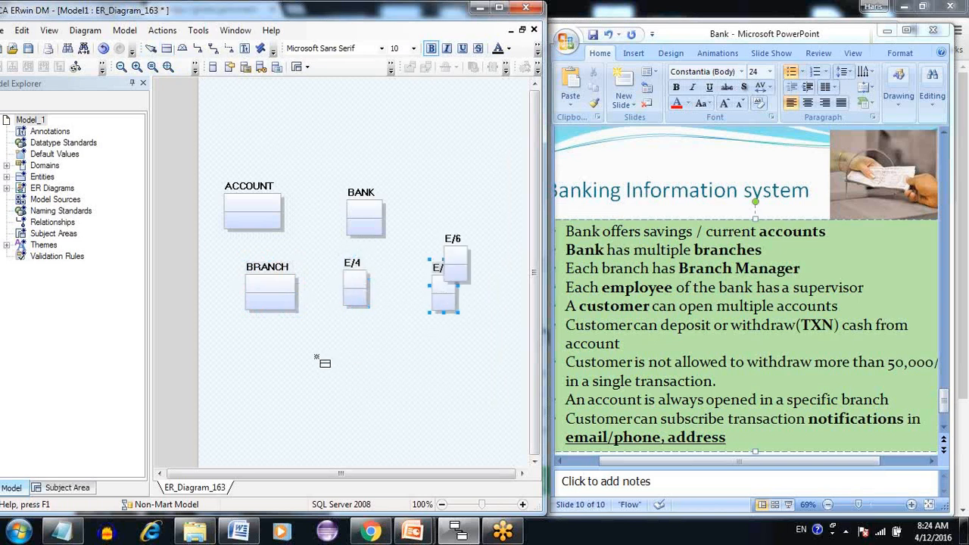
left_click(261, 368)
left_click(342, 386)
left_click(421, 390)
Step: Move entity E/6 clear of the unnamed entity it overlaps
right_click(433, 395)
left_click(480, 353)
left_click_drag(462, 254, 496, 229)
double_click(353, 278)
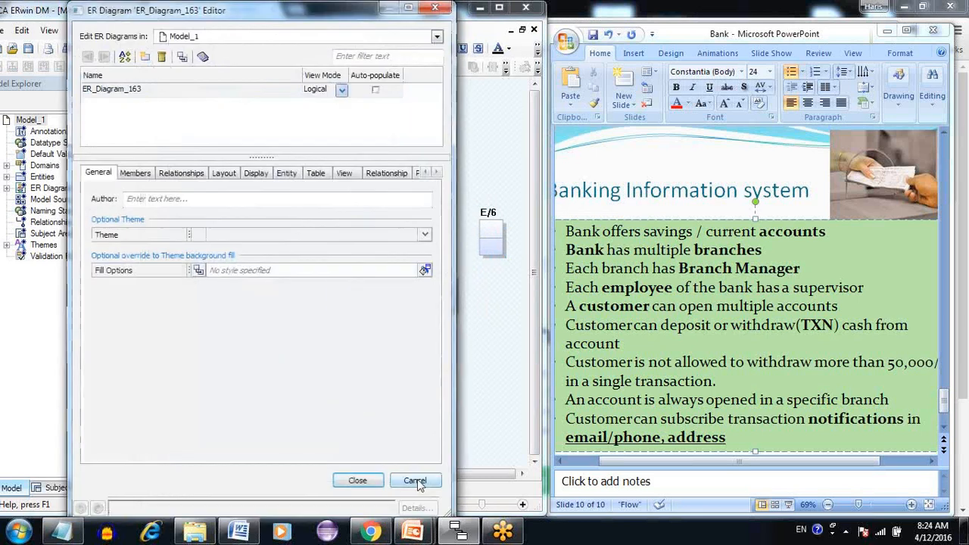
Step: Dismiss the ER diagram editor without changes and rename the unnamed entity E/4 beside BRANCH as BRANCH MANAGER
left_click(417, 482)
left_click(361, 267)
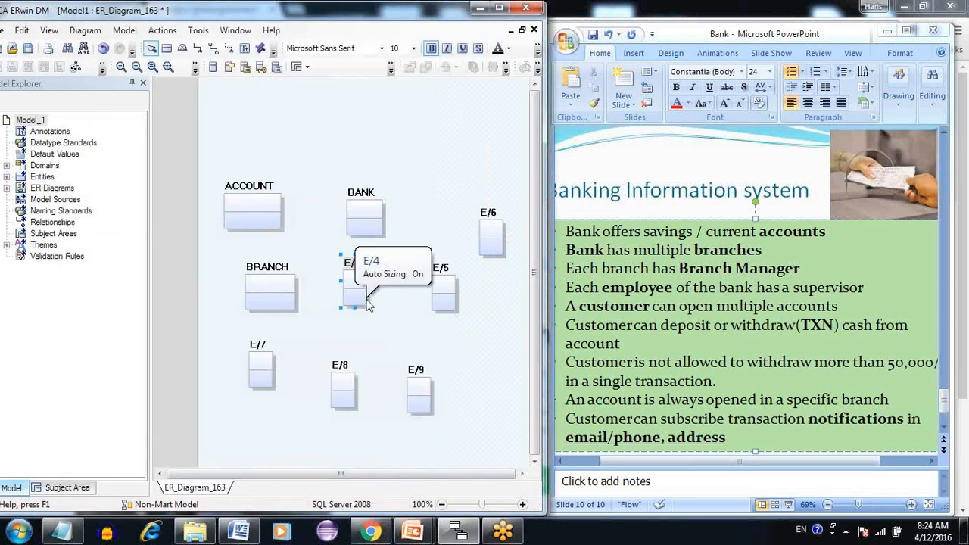
type("BRANCH MANAGER")
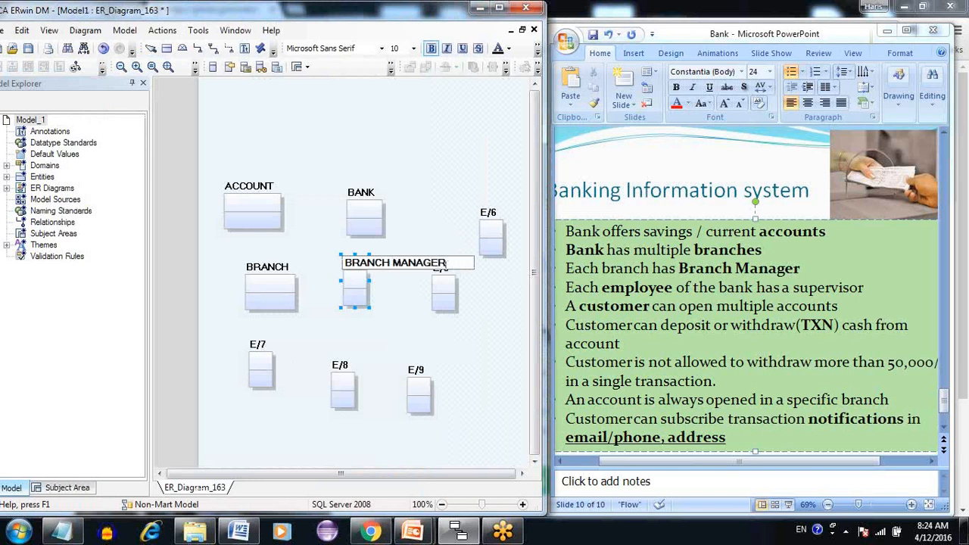
key("Return")
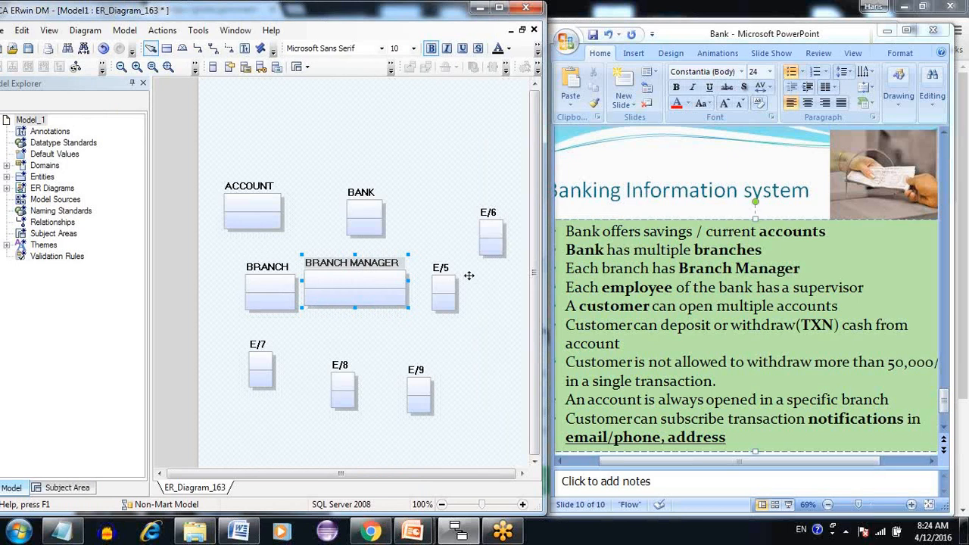
Step: Rename entity E/6 as EMPLOYEE
left_click(489, 231)
type("EMPLOYE")
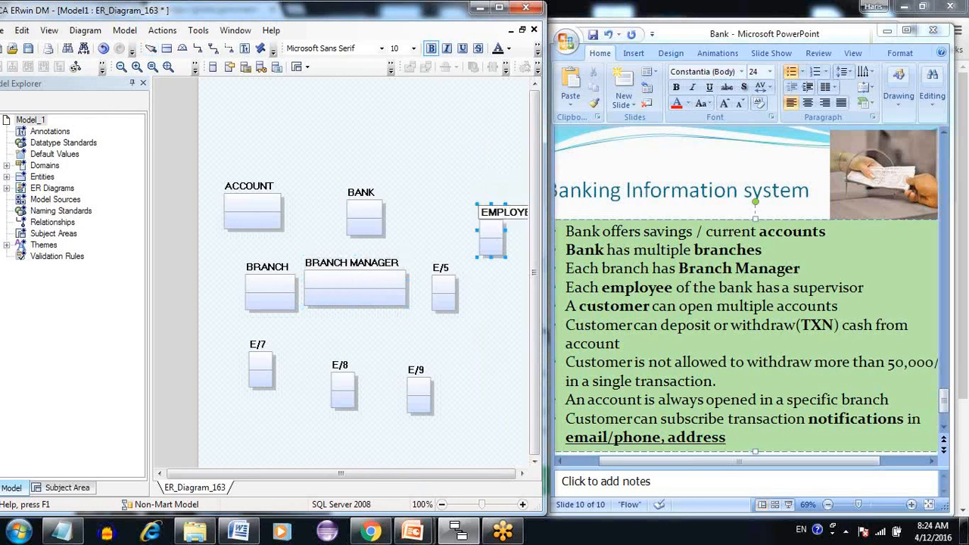
type("E")
key("Return")
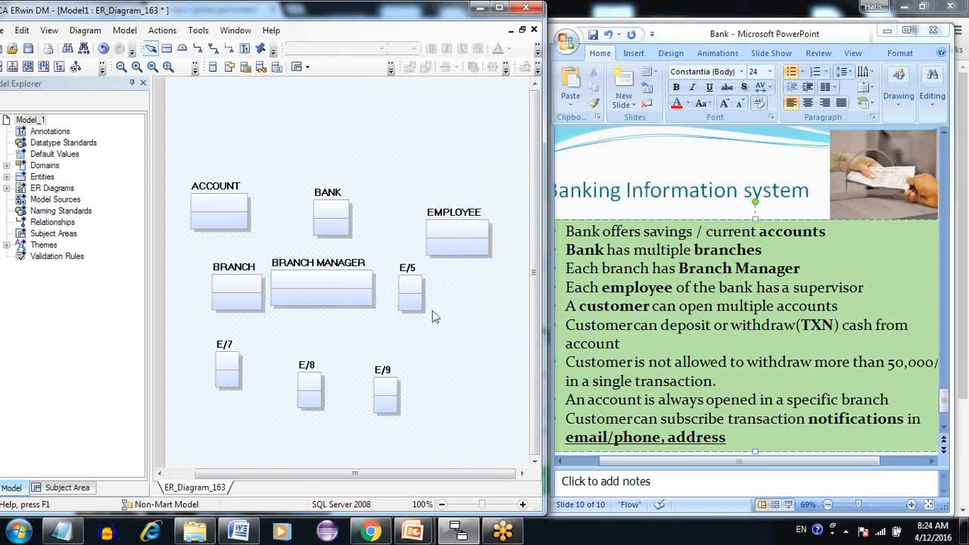
Step: Move entity E/5 slightly down, away from BRANCH MANAGER, and rename it CUSTOMER
left_click(418, 306)
left_click_drag(419, 306, 431, 319)
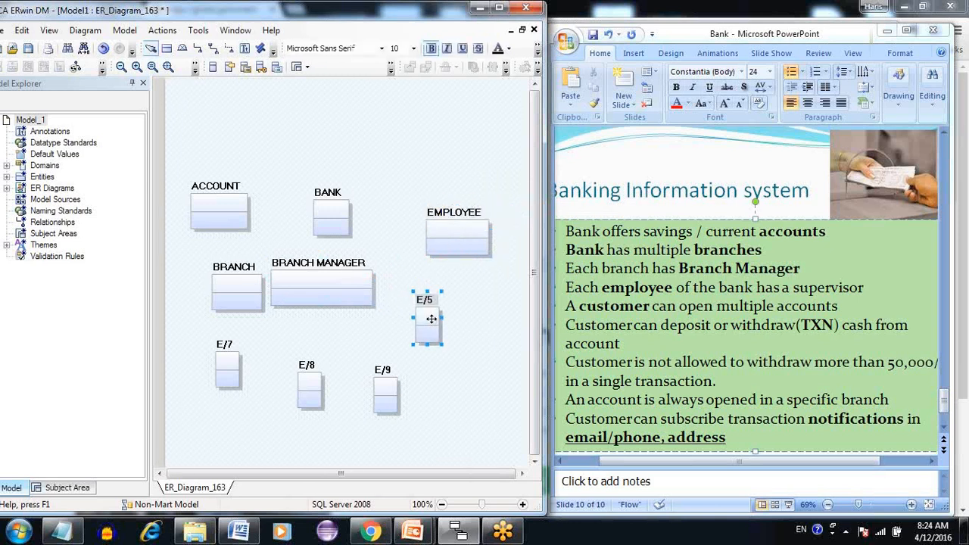
left_click(431, 319)
type("CU")
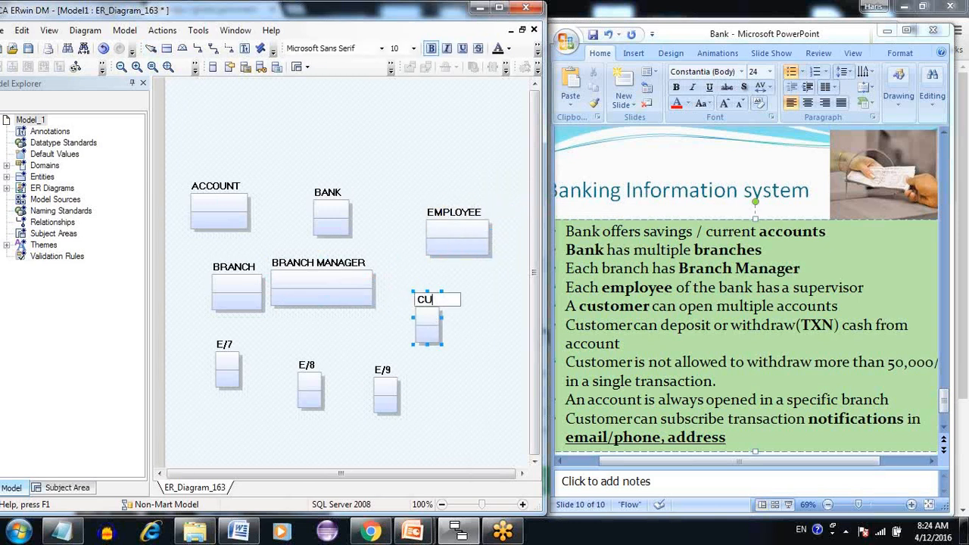
type("STOMER")
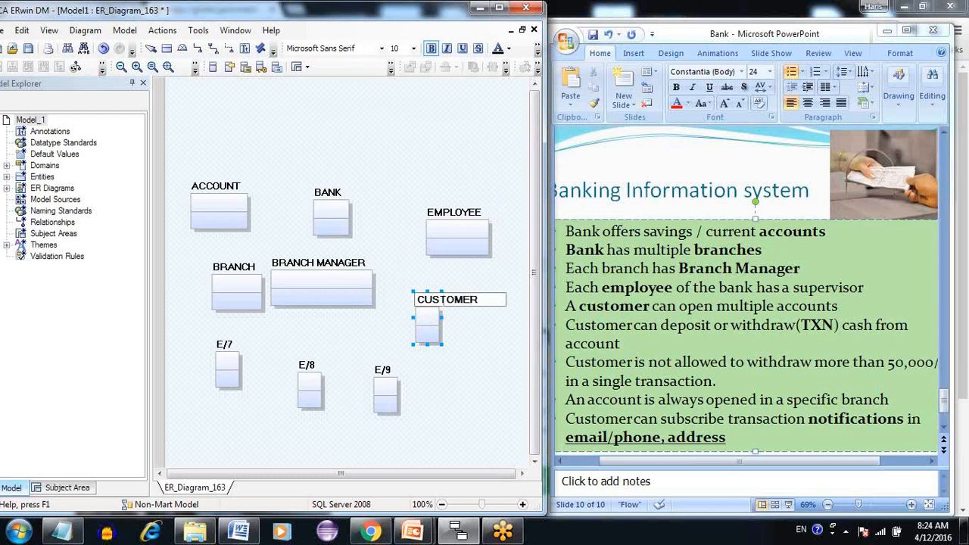
key("Return")
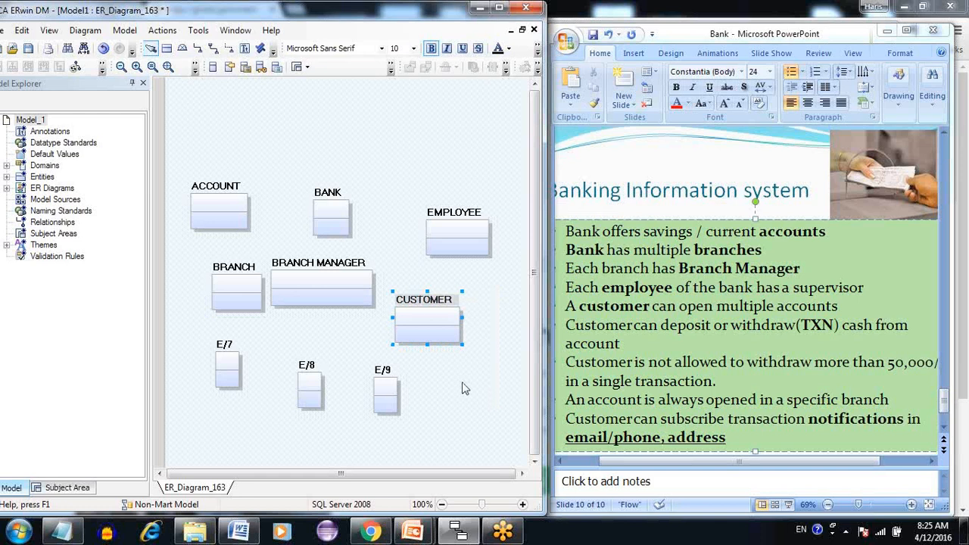
Step: Rename entity E/7 below BRANCH as TRANSACTION
left_click(228, 356)
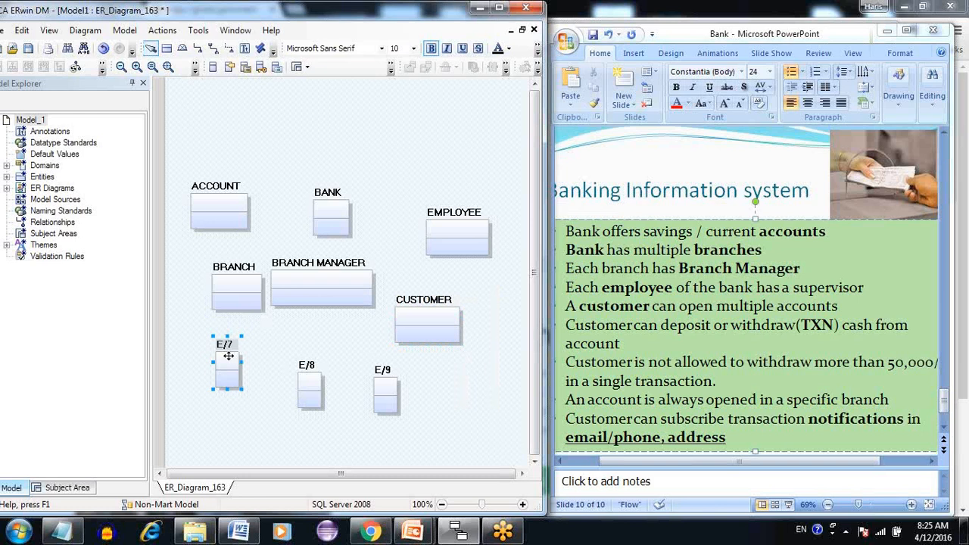
type("TRANSACTION")
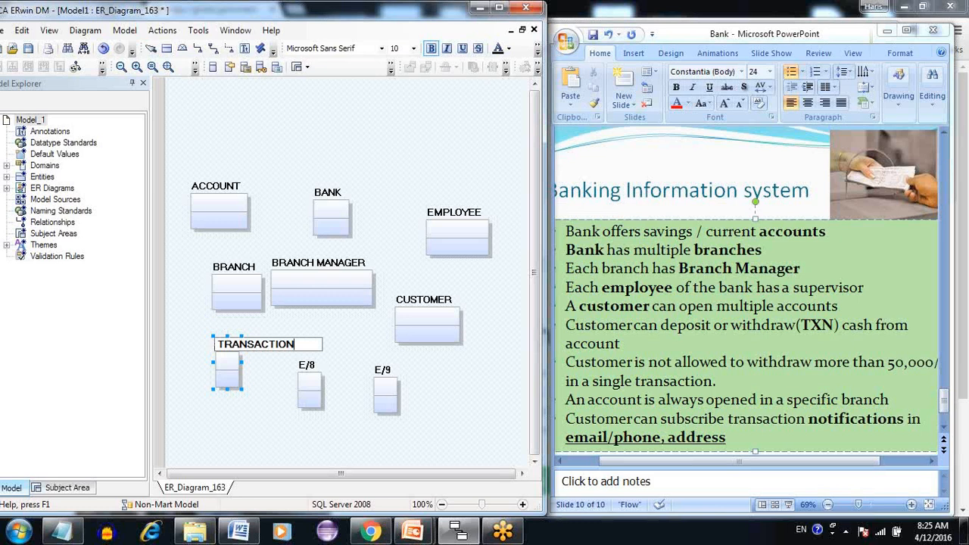
key("Return")
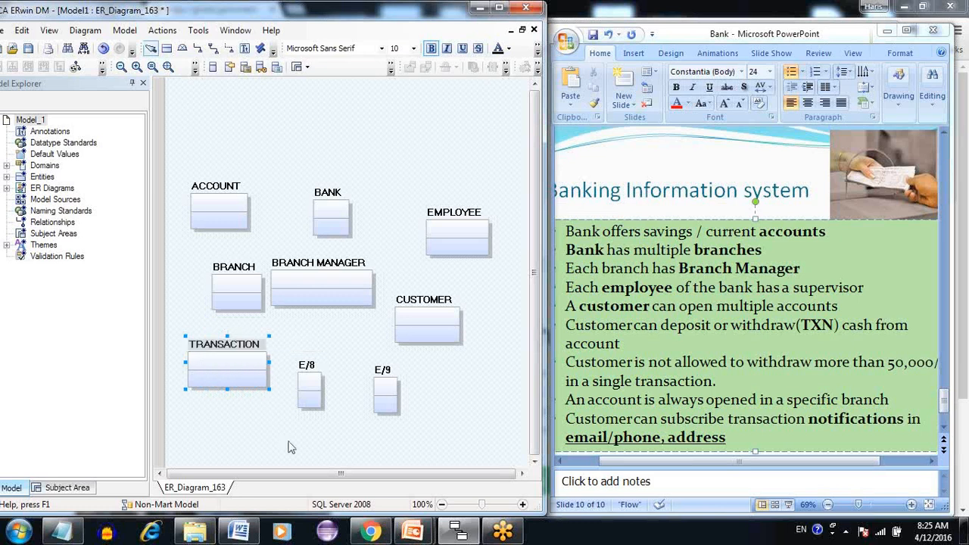
Step: Rename entity E/8 beside TRANSACTION as NOTIFICATION
left_click(309, 395)
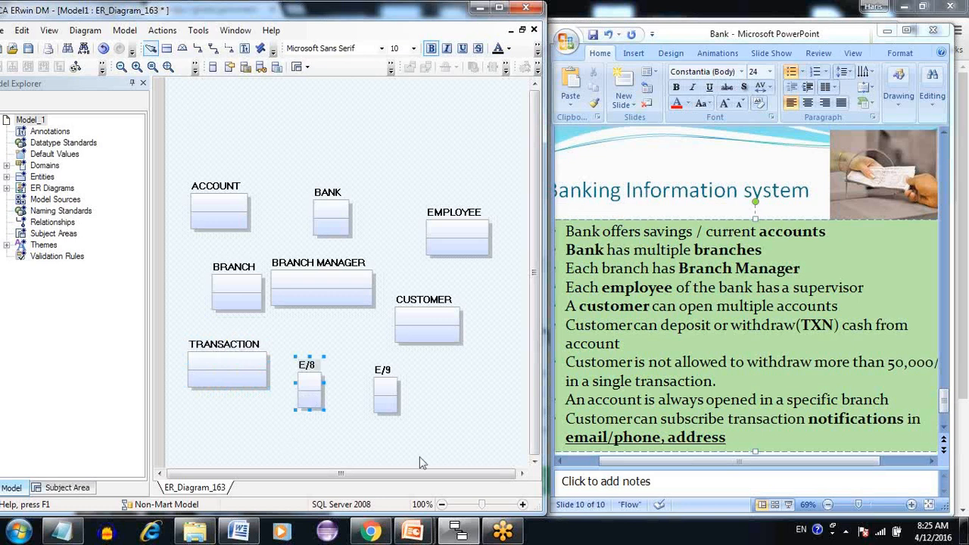
key("F2")
type("NO")
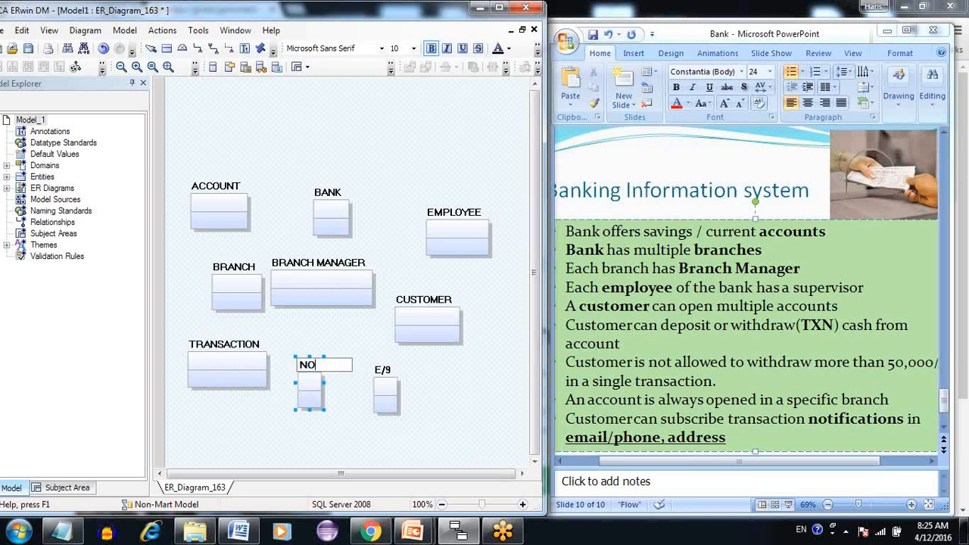
type("TIFICATION")
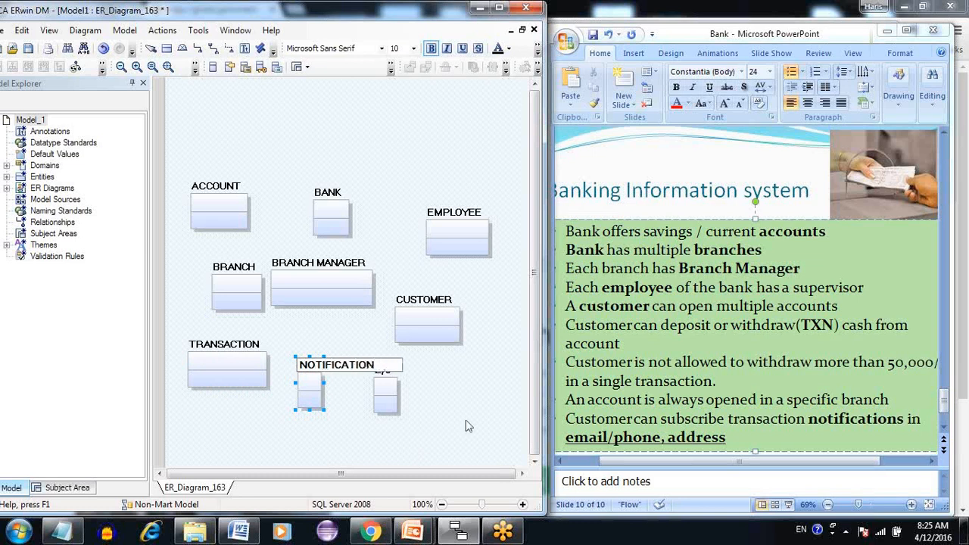
key("Return")
Step: Move entity E/9 below CUSTOMER, clear of NOTIFICATION, and rename it CUSTOMER ADDRESS
left_click(383, 391)
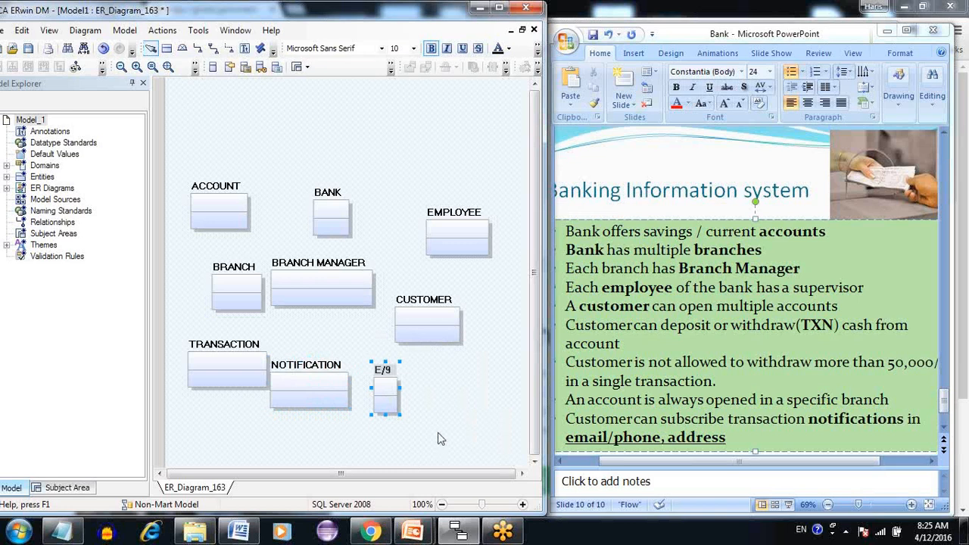
left_click_drag(388, 391, 449, 410)
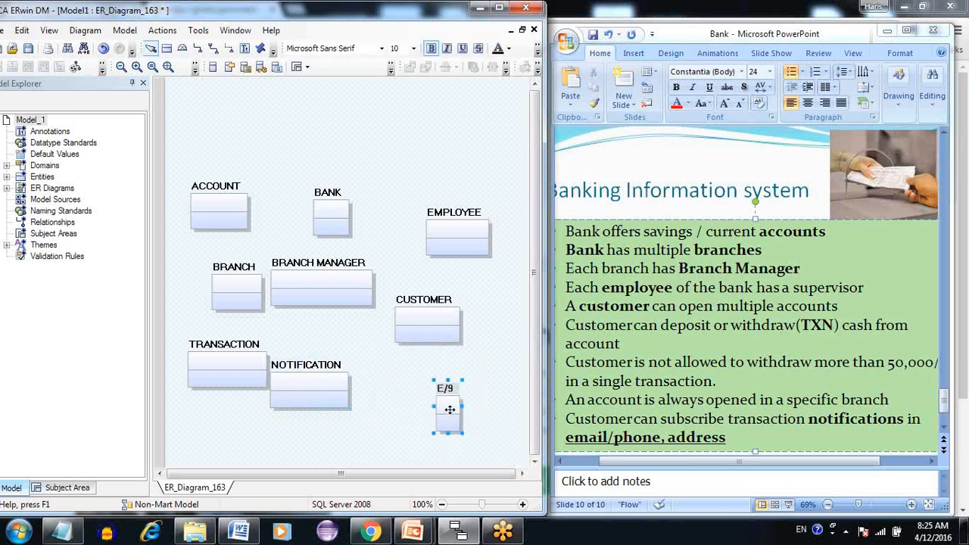
type("ADD")
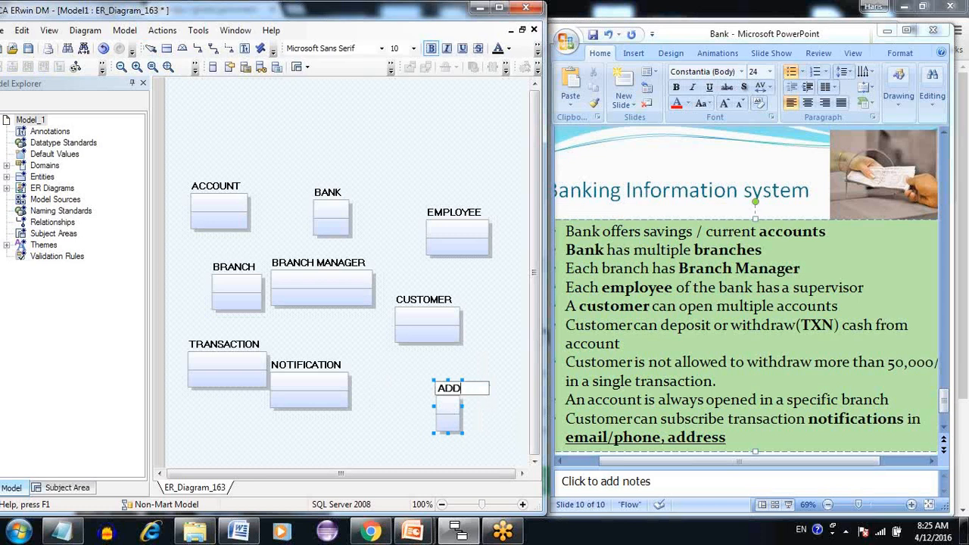
type("RESS")
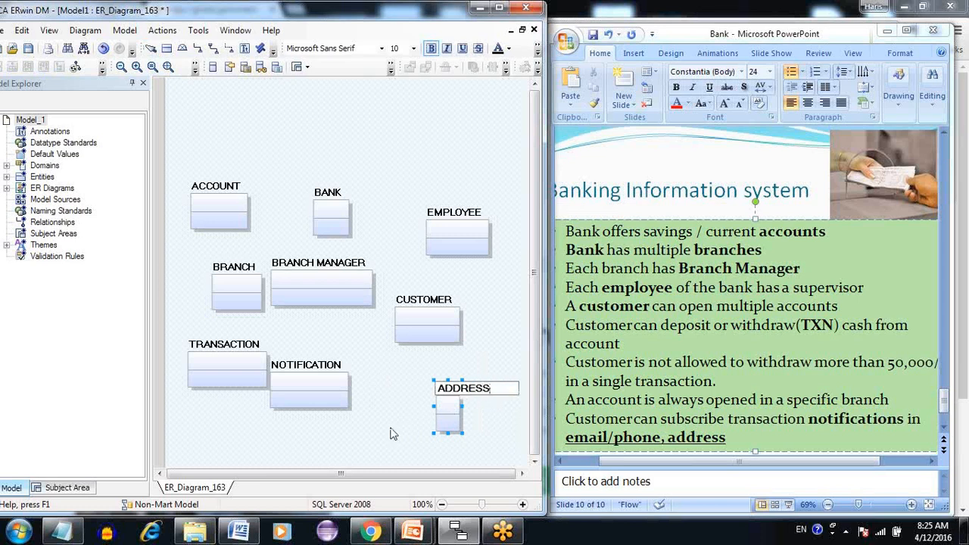
key("Home")
type("CUSTOMER")
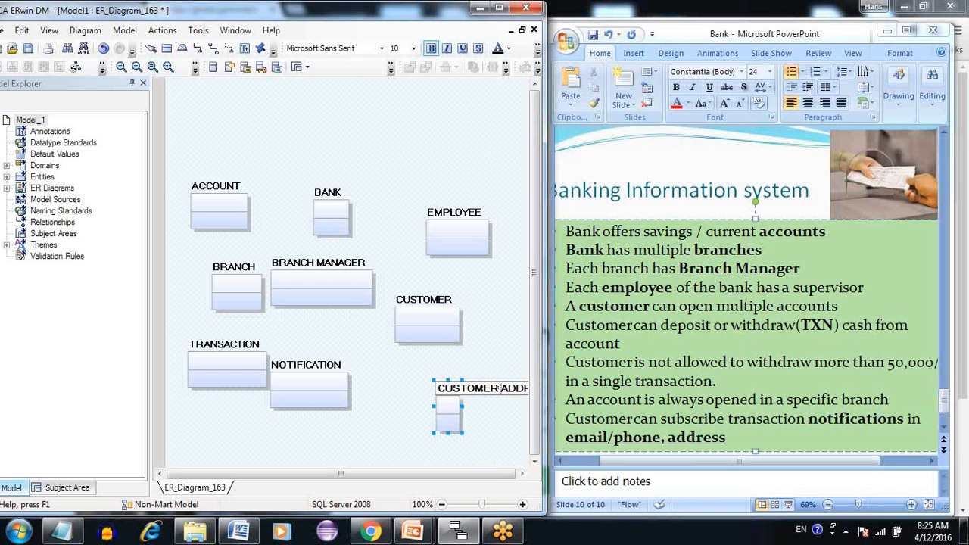
key("Return")
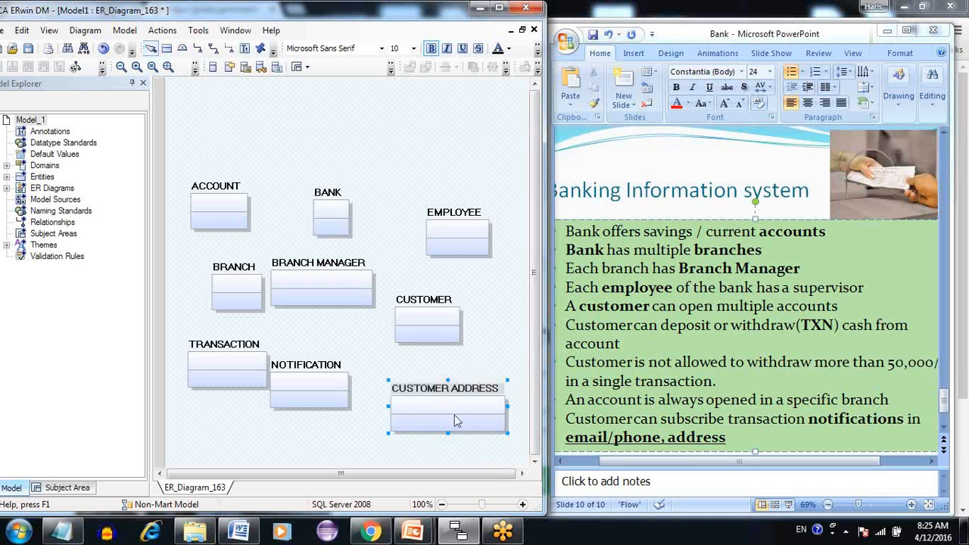
left_click(492, 356)
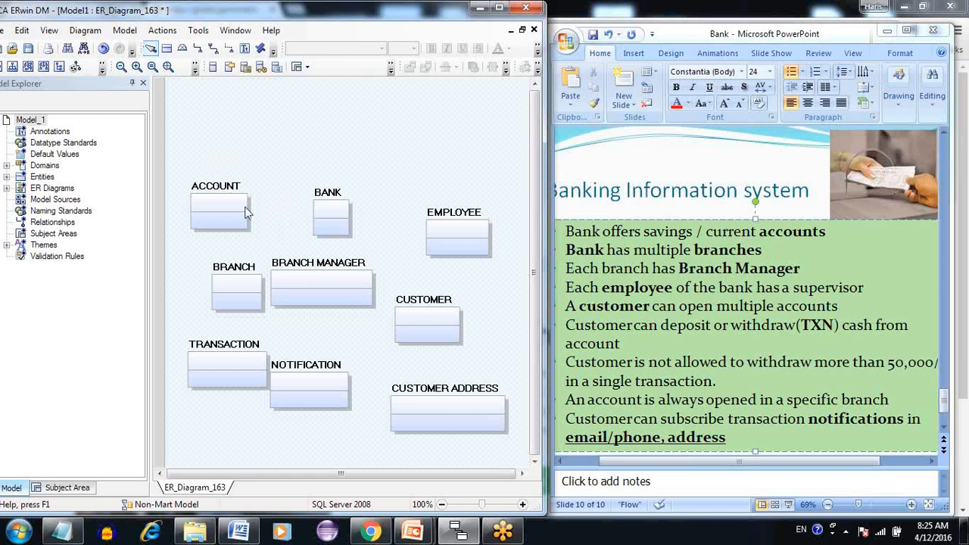
Step: Move the ACCOUNT entity slightly up and add "account number" as its primary key attribute
mouse_move(231, 211)
left_mouse_down()
mouse_move(251, 182)
mouse_move(241, 198)
left_mouse_up()
left_click(297, 173)
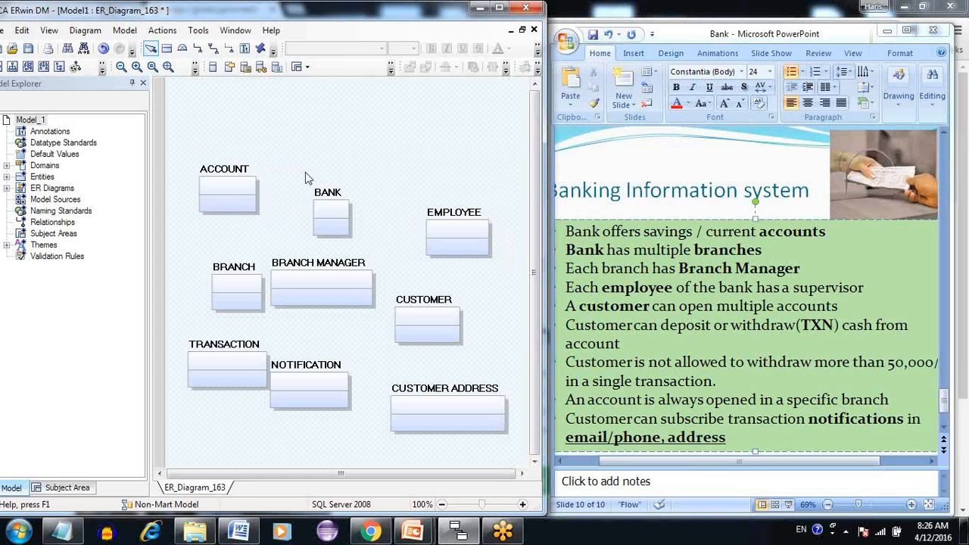
left_click(230, 191)
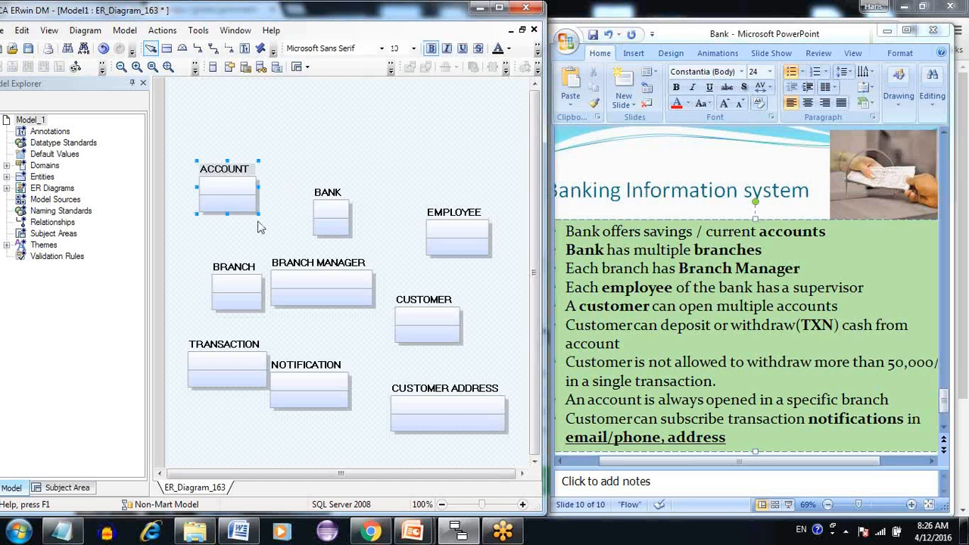
type("ac")
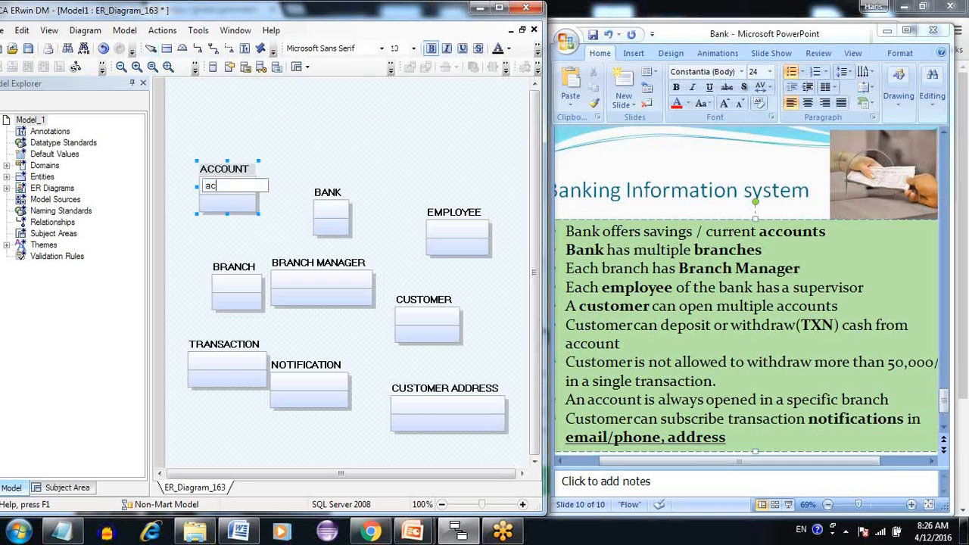
type("count number")
left_click(298, 235)
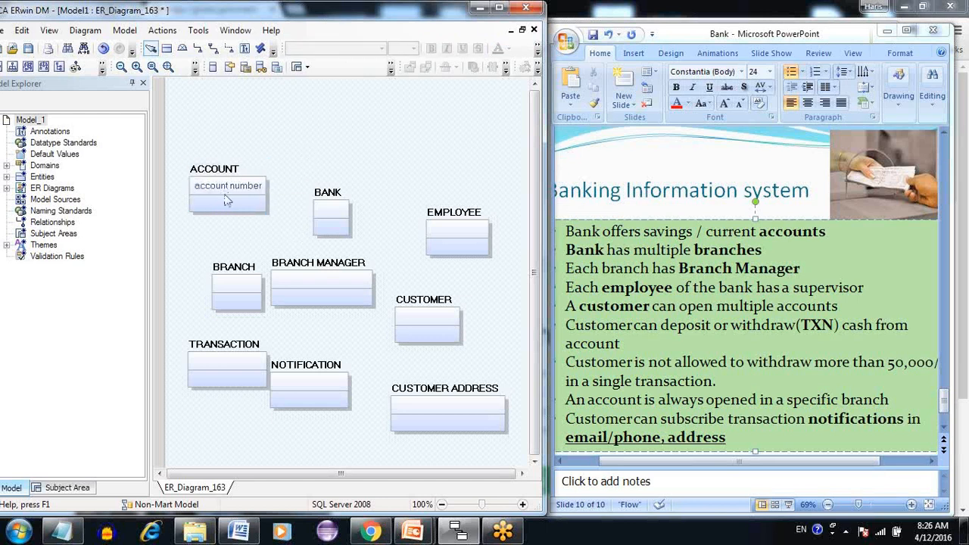
Step: Add "bank name" as the primary key attribute of BANK and move the entity up, higher than ACCOUNT
left_click(335, 212)
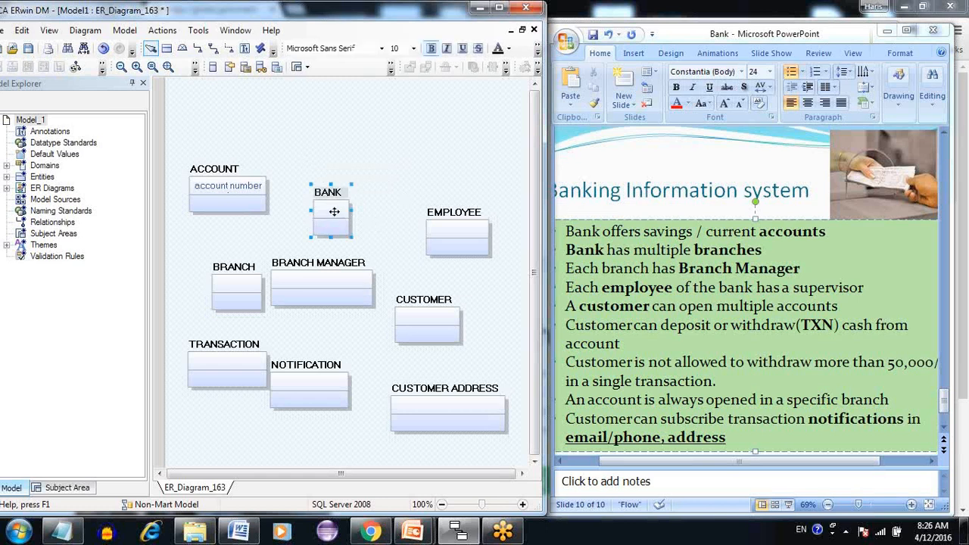
left_click(335, 212)
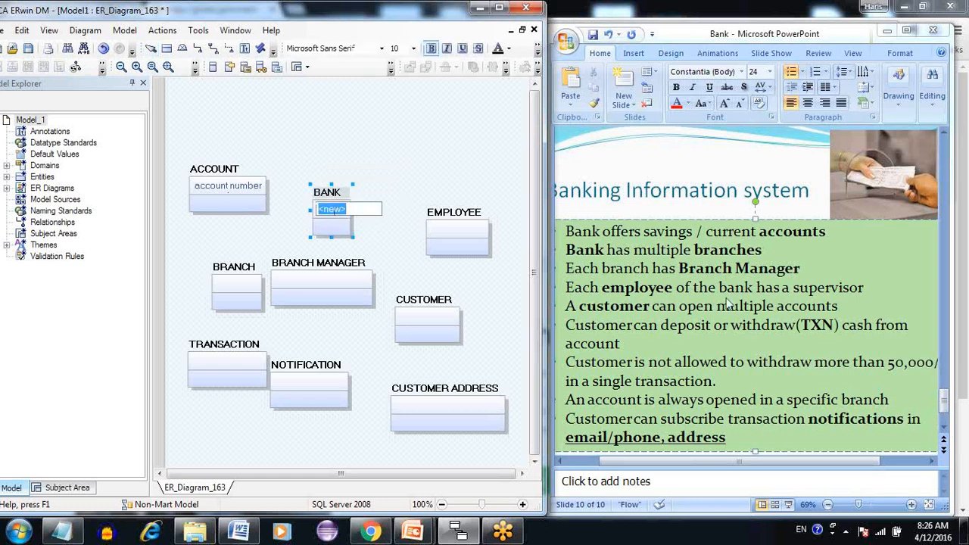
type("bank name")
key("Return")
left_click(408, 250)
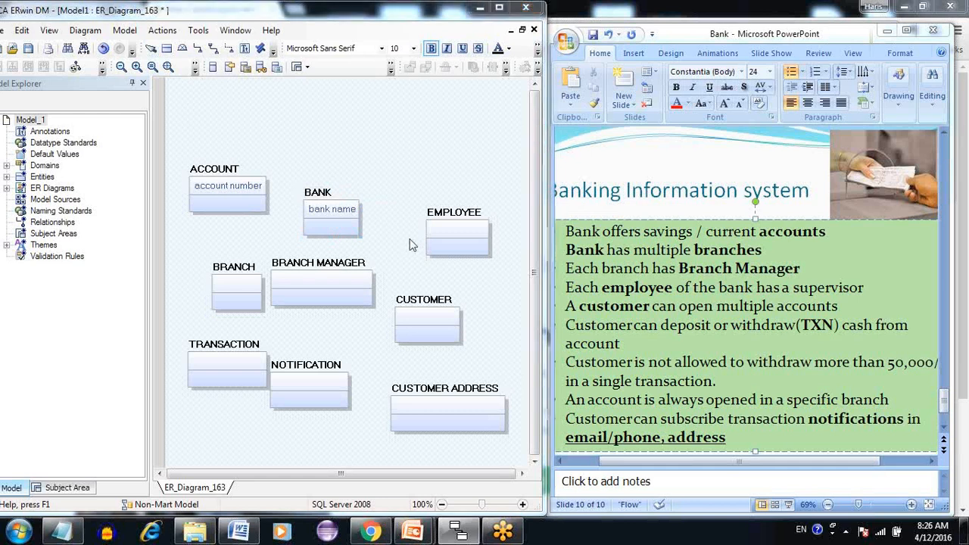
double_click(408, 245)
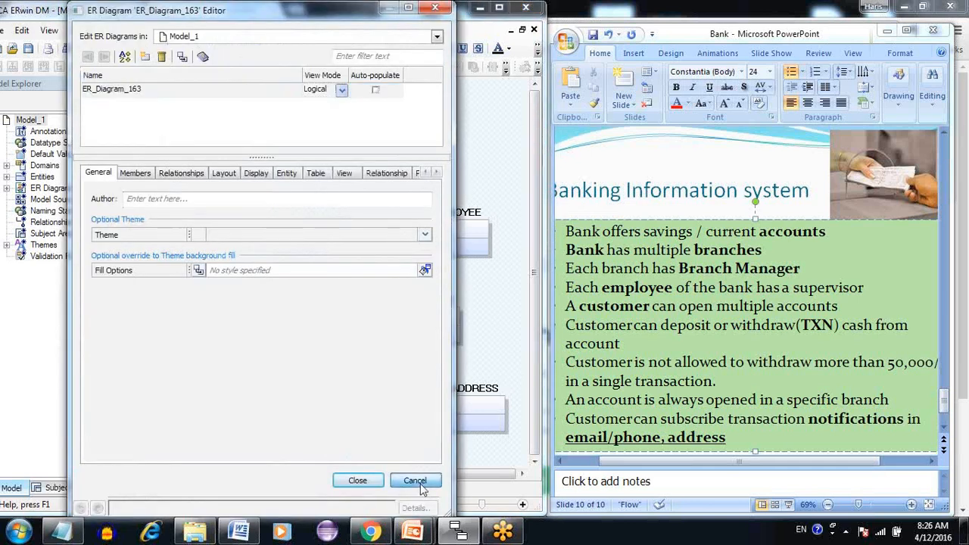
left_click(416, 482)
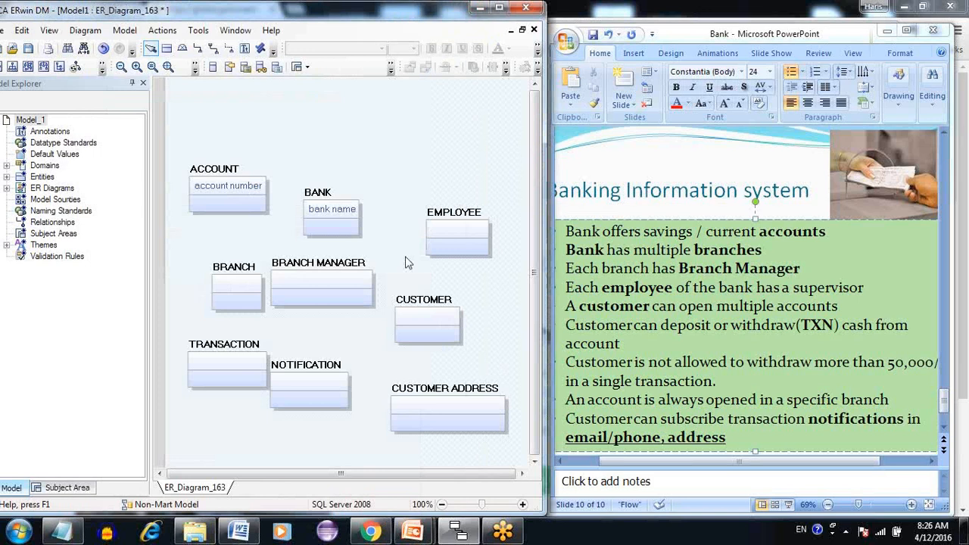
left_click_drag(330, 192, 343, 131)
left_click(362, 221)
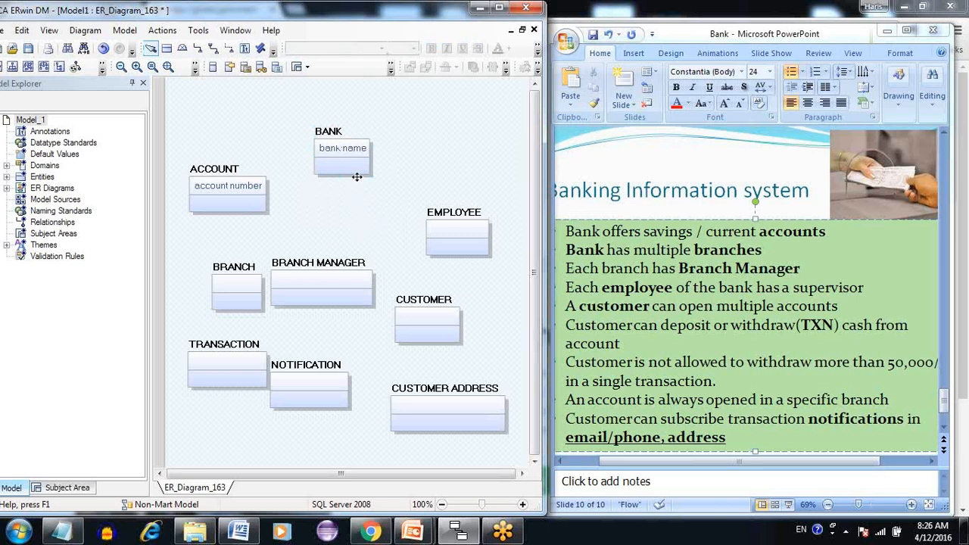
Step: Add "employee id" as the primary key attribute of the EMPLOYEE entity
left_click(455, 228)
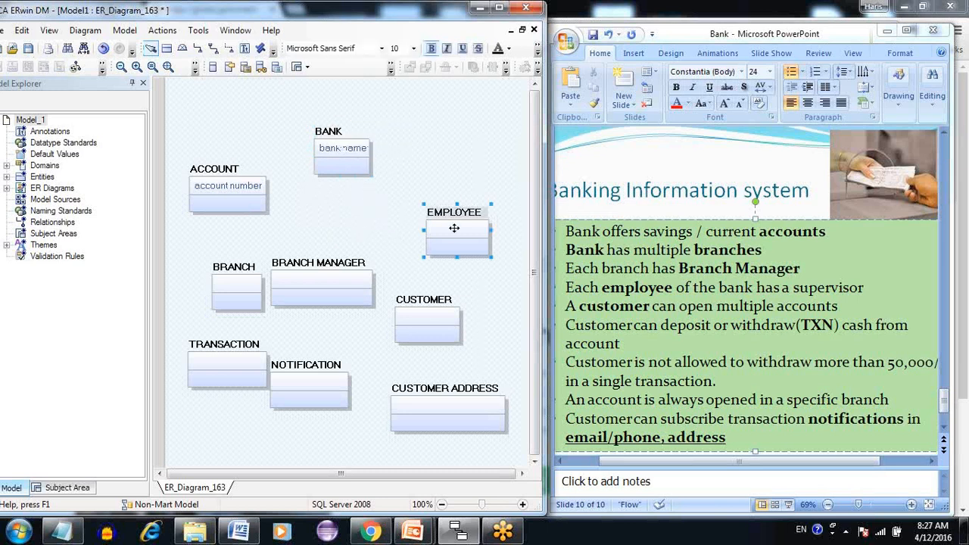
key("Tab")
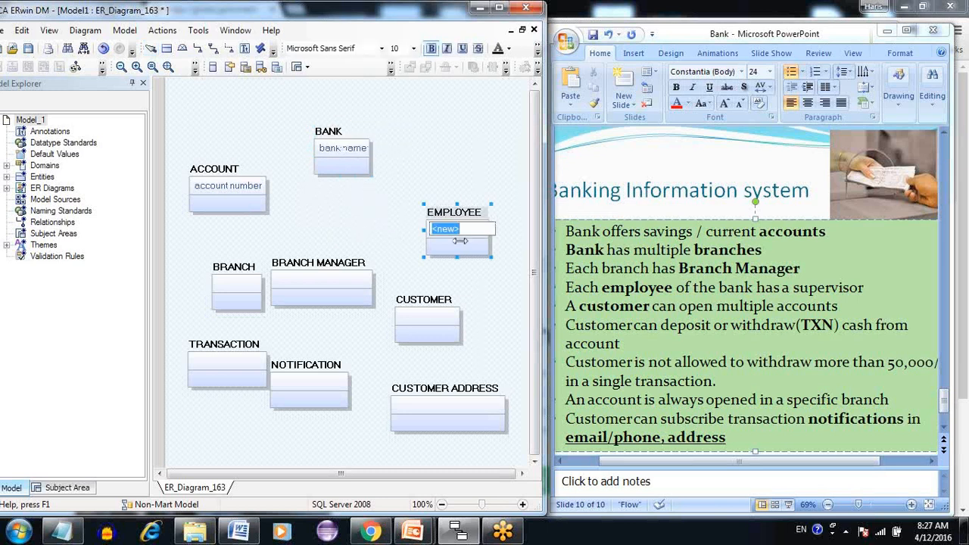
type("employee id")
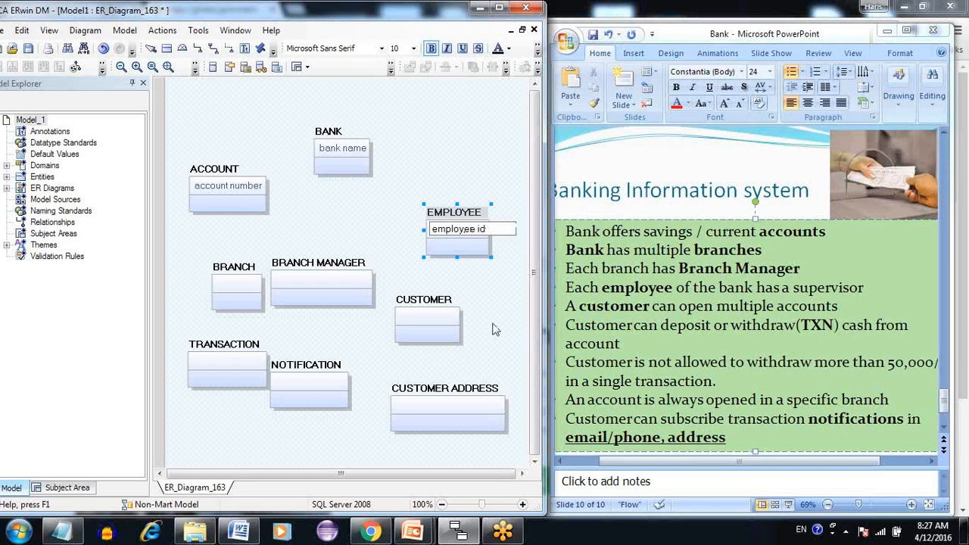
key("Return")
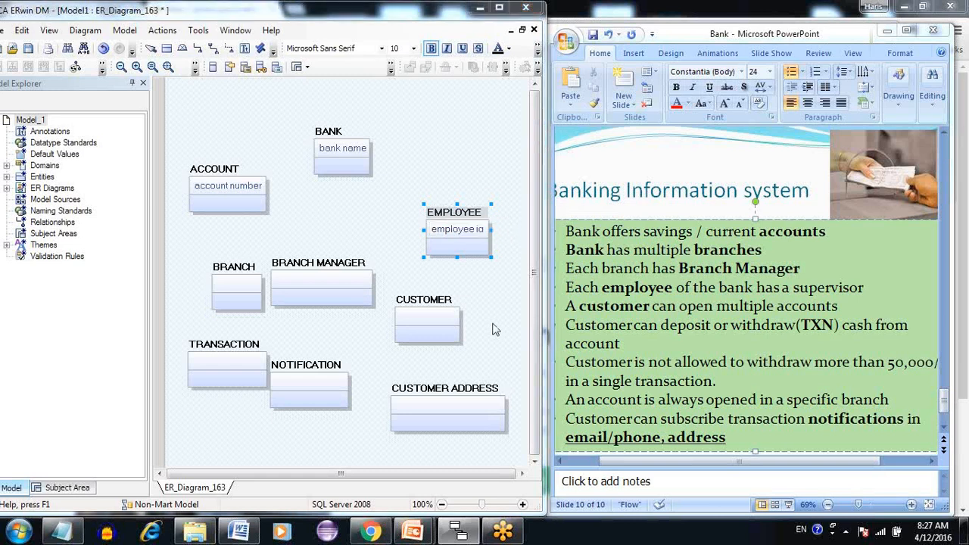
Step: Add "customer id" as the primary key attribute of the CUSTOMER entity
left_click(445, 320)
type("c")
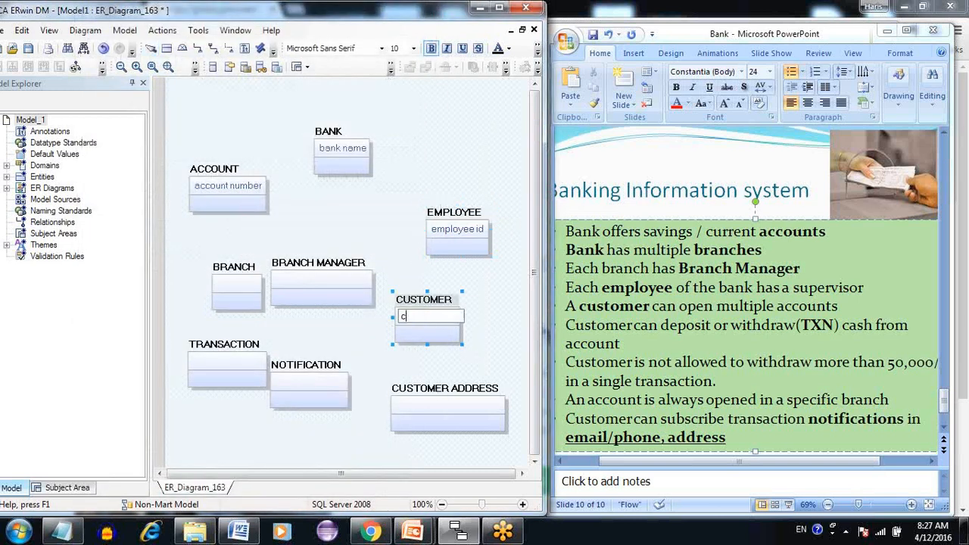
type("ustomer id")
key("Return")
Step: Add "branch code" as the primary key attribute of the BRANCH entity, leaving the ER diagram's own properties unedited
left_click(234, 286)
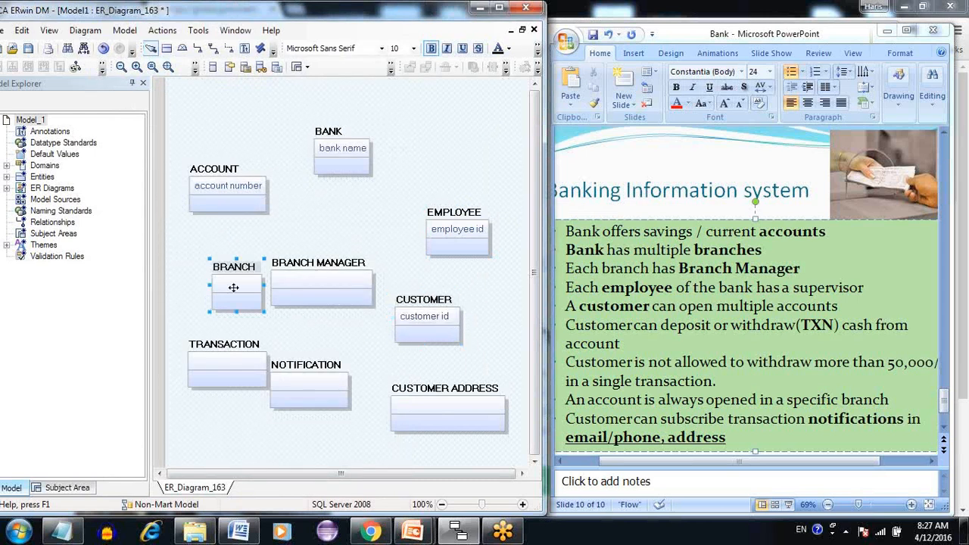
left_click(233, 285)
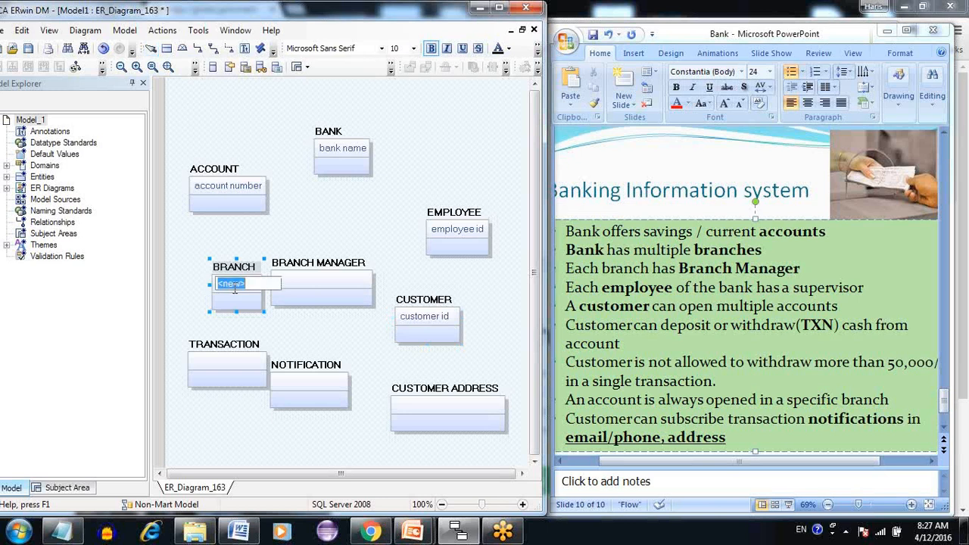
type("branch code")
key("Escape")
left_click(310, 342)
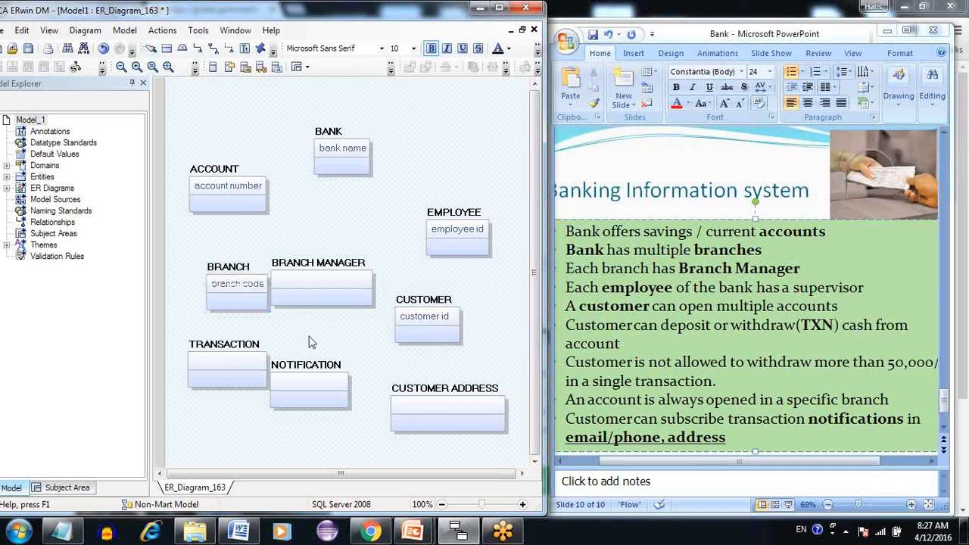
double_click(310, 342)
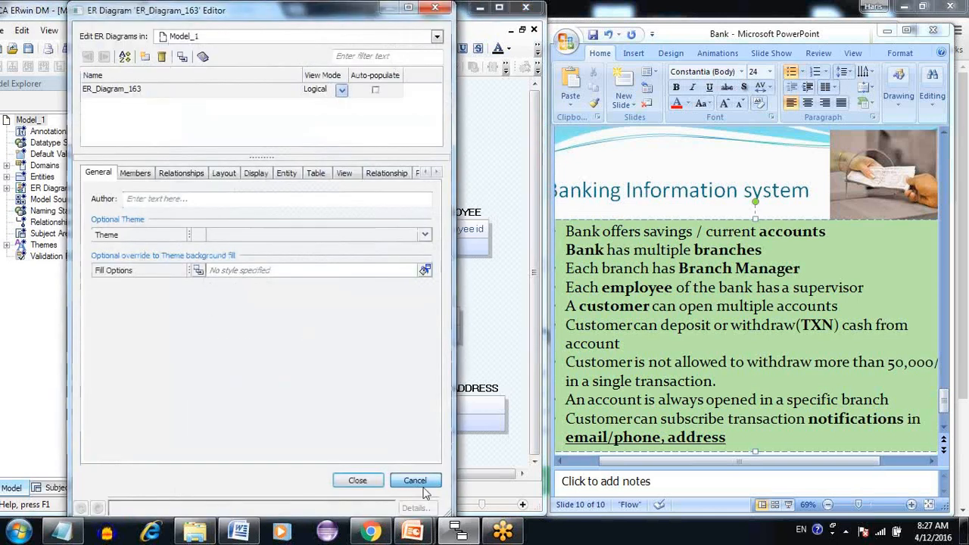
left_click(415, 481)
Step: Add "transaction number" as the primary key attribute of the TRANSACTION entity
left_click(231, 376)
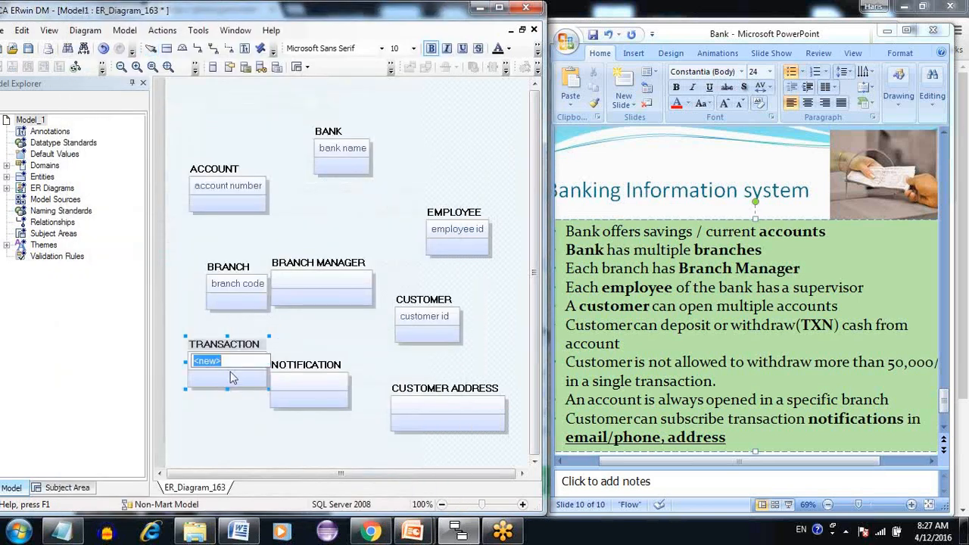
type("trans")
type("action")
type("umber")
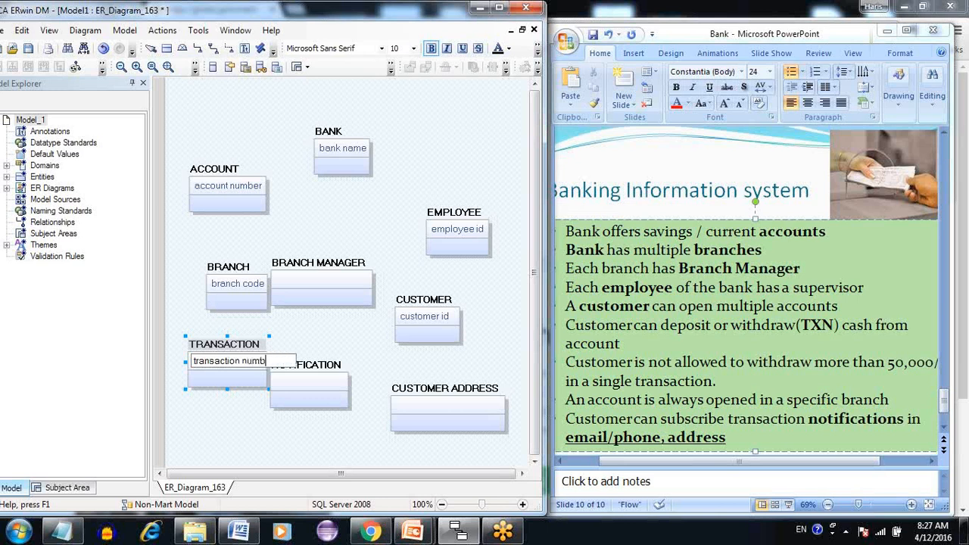
key("Return")
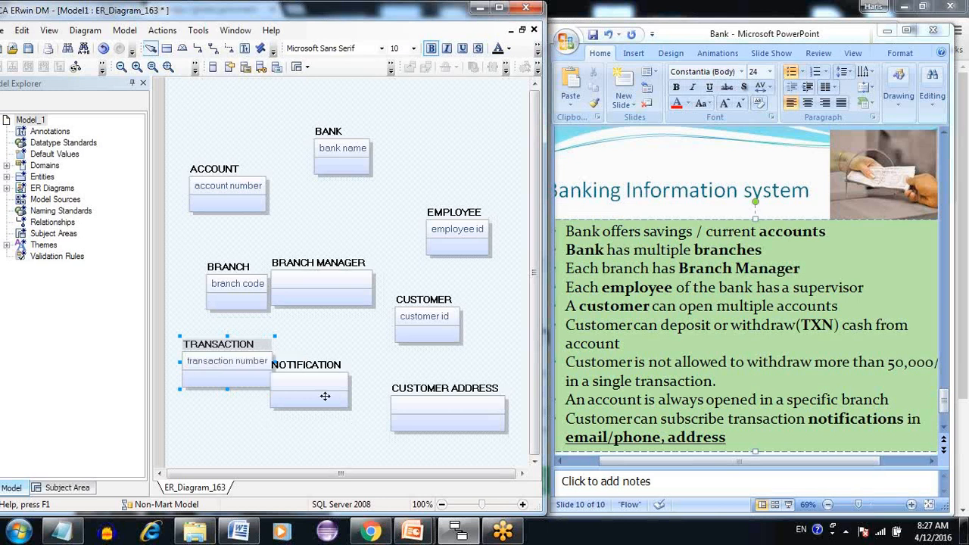
Step: Move NOTIFICATION slightly down, clear of TRANSACTION, and add "notification key" as its primary key attribute
left_click_drag(327, 395, 337, 423)
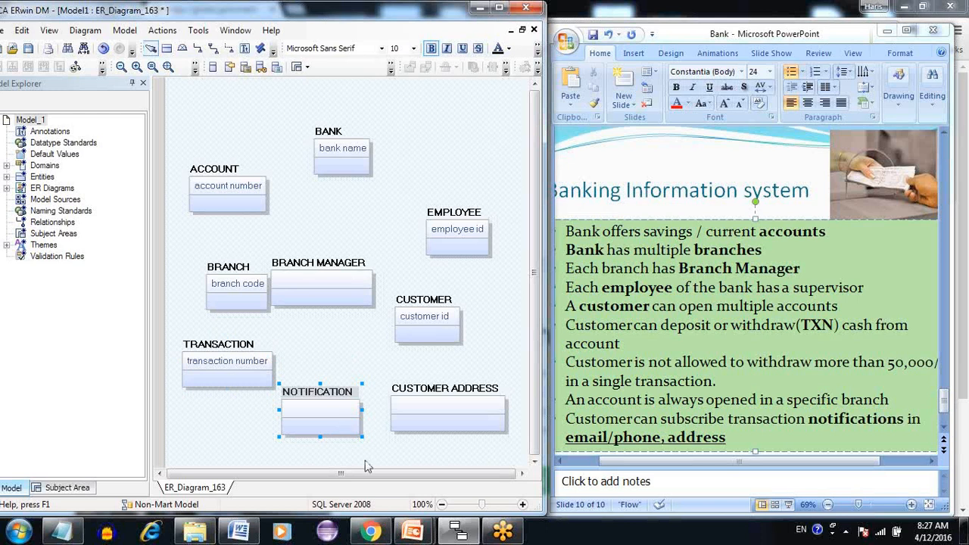
key("Tab")
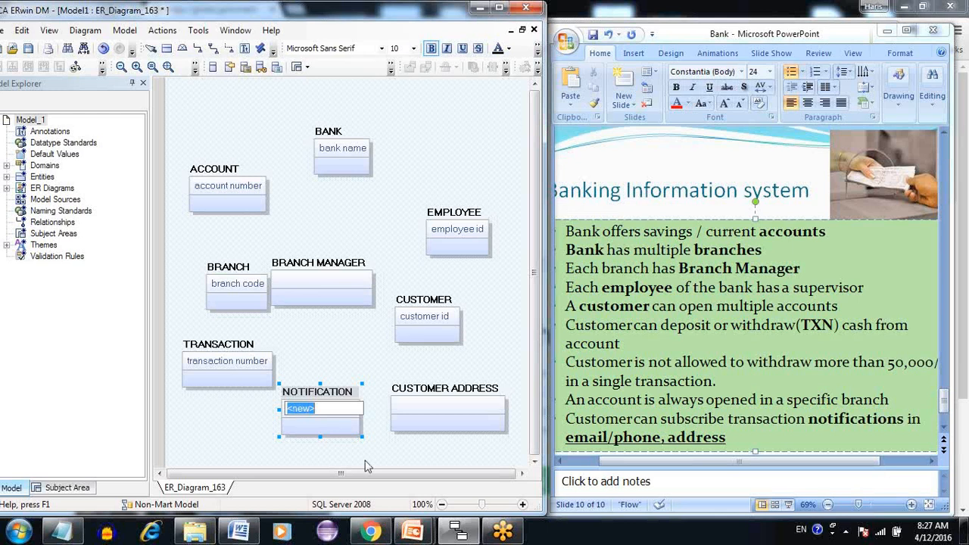
type("notification_key")
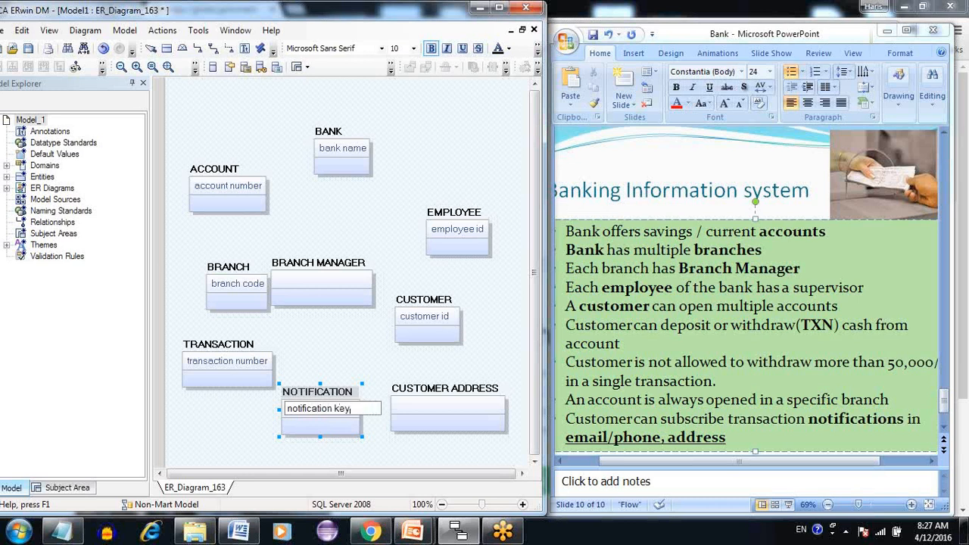
key("Return")
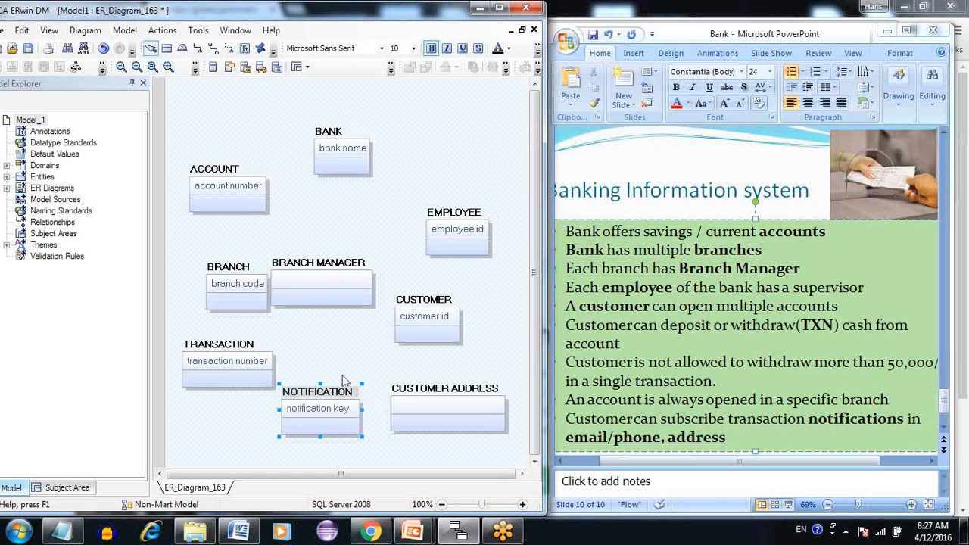
Step: Move BRANCH MANAGER slightly away from BRANCH and add "branch manager number" as its primary key attribute
mouse_move(344, 271)
left_mouse_down()
mouse_move(379, 251)
mouse_move(356, 261)
left_mouse_up()
key("Tab")
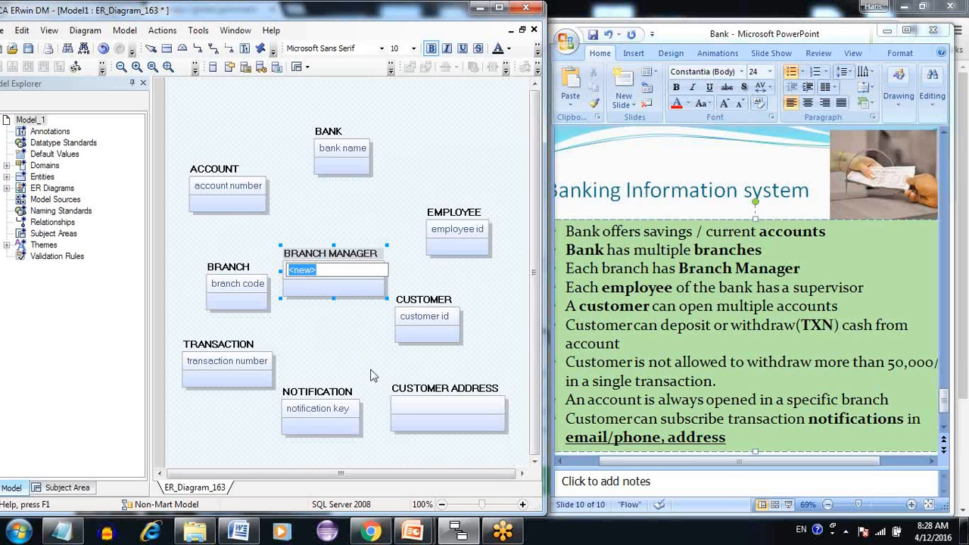
type("branch")
type("manager number")
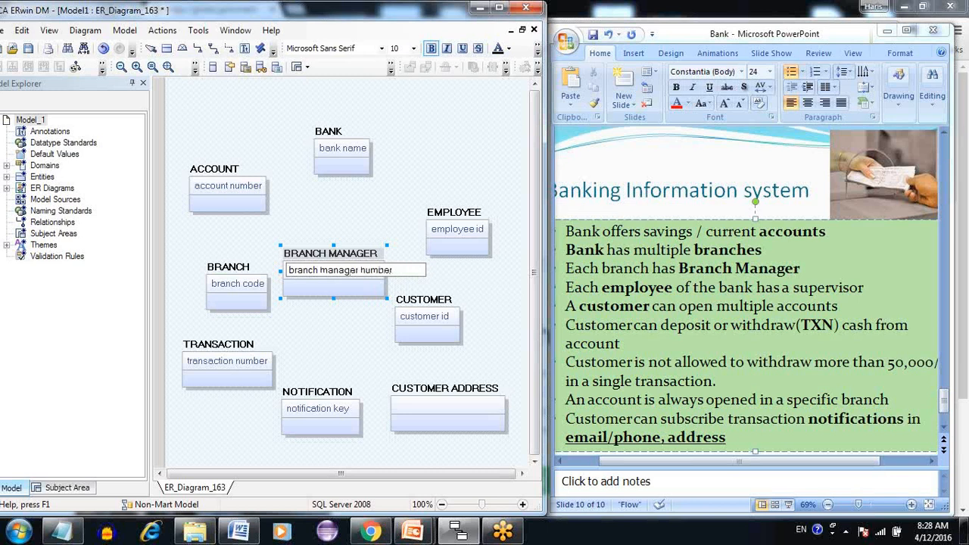
key("Return")
left_click(352, 343)
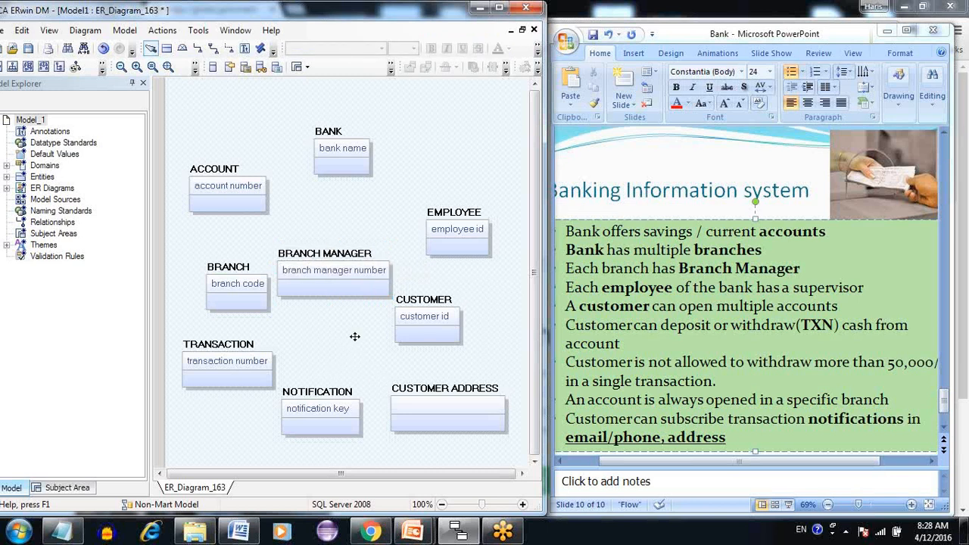
Step: Move EMPLOYEE slightly up and BRANCH MANAGER further away from BRANCH to open space between the entities
left_click_drag(458, 215, 470, 188)
left_click_drag(352, 255, 381, 244)
left_click(511, 300)
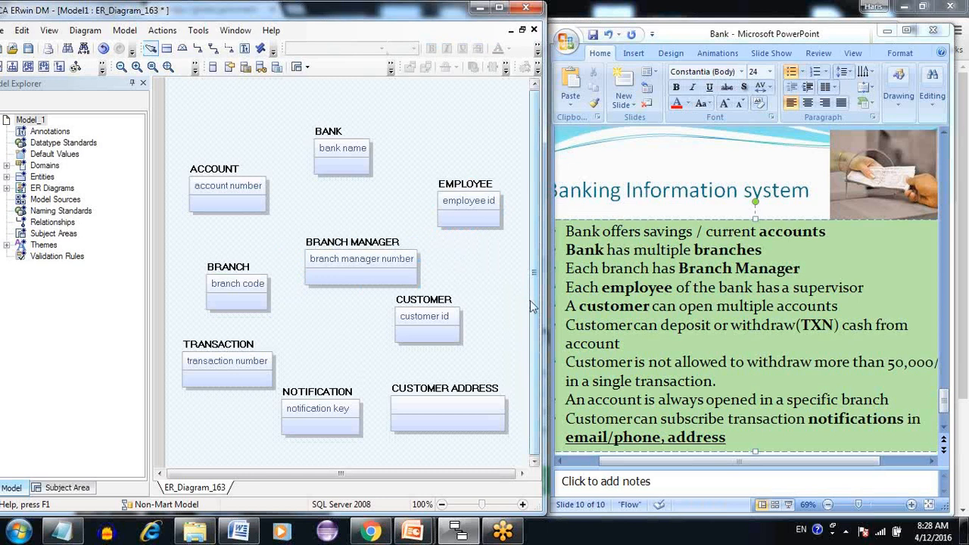
Step: Add "address id" as the primary key attribute of the CUSTOMER ADDRESS entity
left_click(469, 413)
left_click(468, 411)
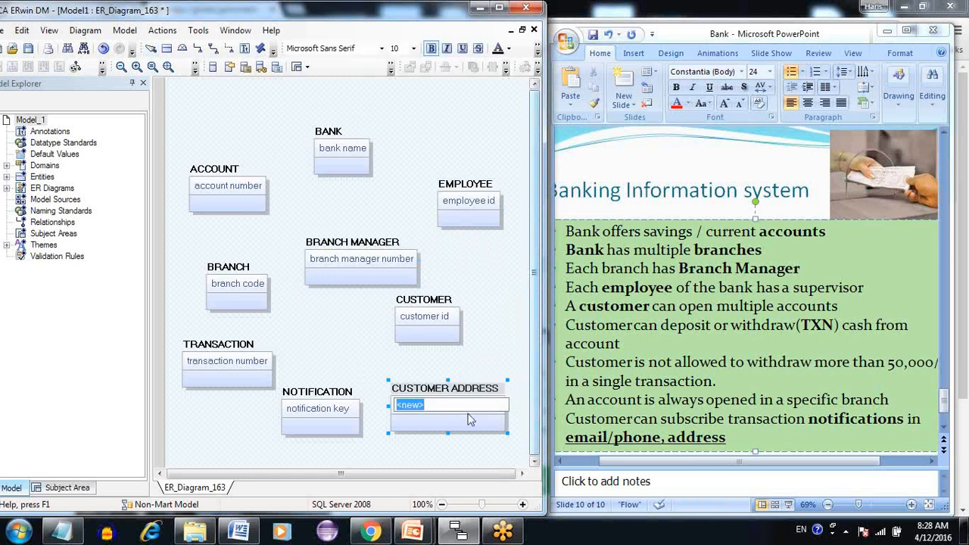
type("address id")
key("Return")
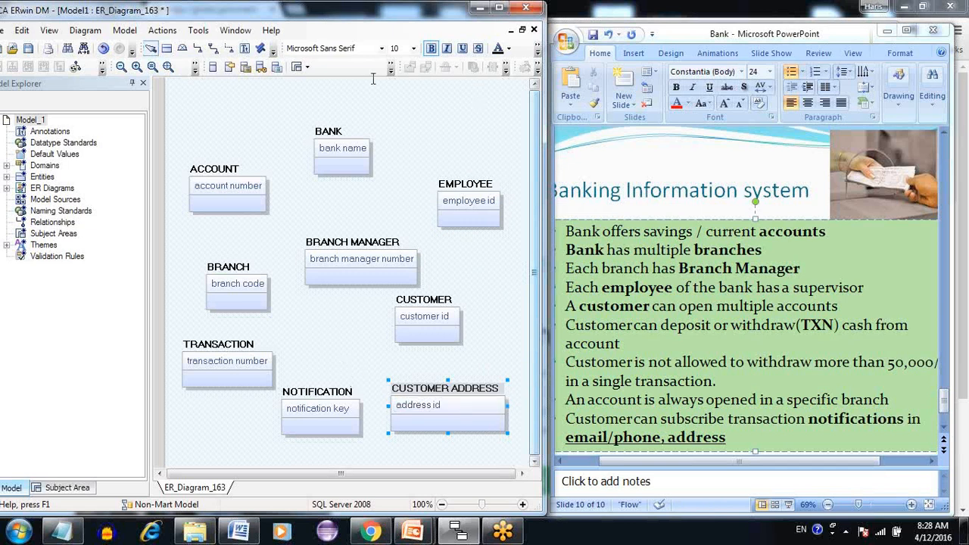
Step: Maximize the modeling window and spread EMPLOYEE, BRANCH MANAGER and CUSTOMER farther out across the free side of the diagram
left_click_drag(331, 12, 331, 13)
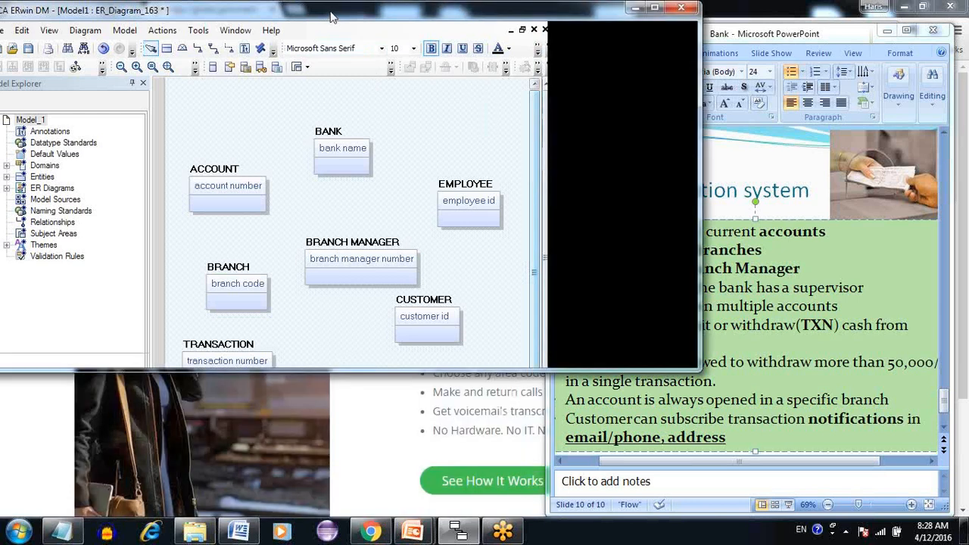
left_click(656, 10)
left_click_drag(484, 189, 589, 166)
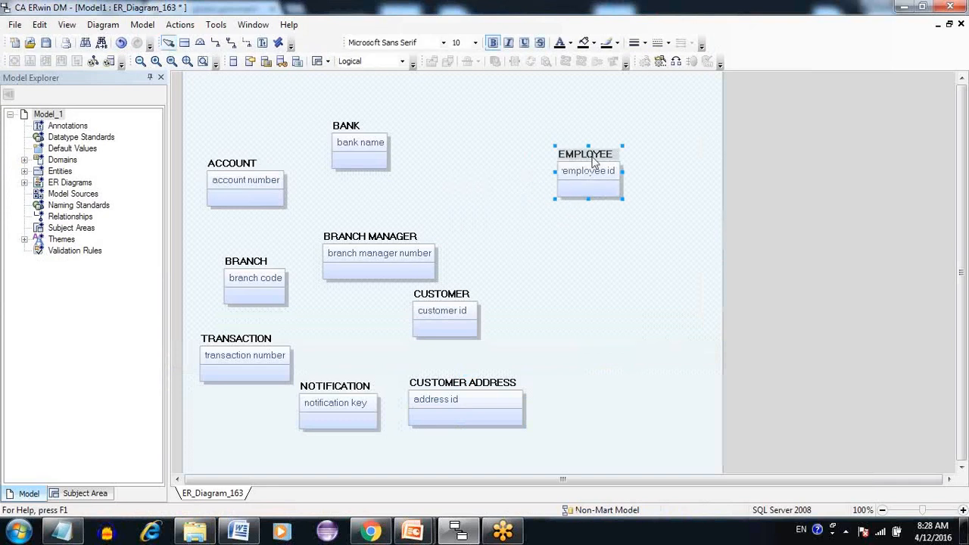
left_click_drag(405, 236, 499, 204)
left_click(554, 287)
left_click_drag(465, 298, 580, 293)
left_click(599, 391)
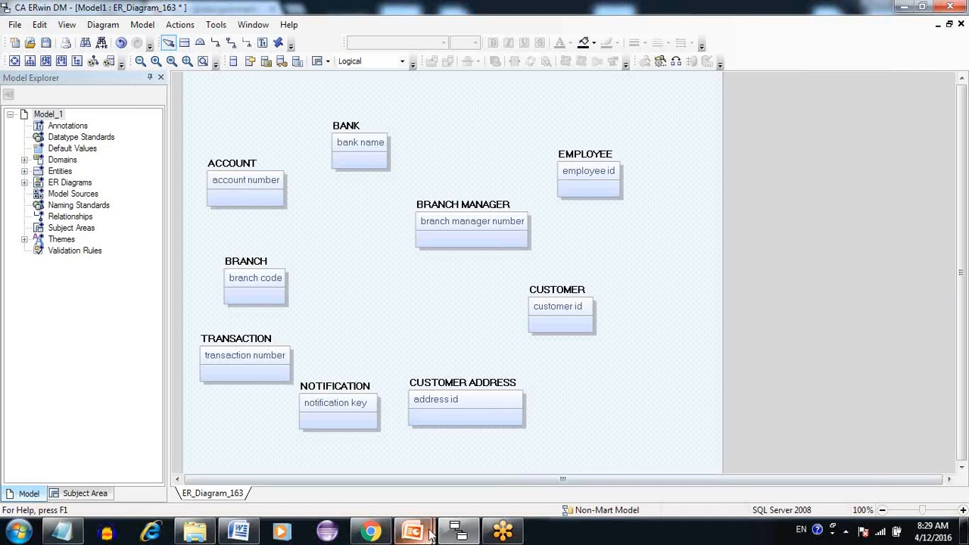
Step: Switch to the Bank presentation in PowerPoint and maximize it to review the Banking Information system requirements
mouse_move(431, 533)
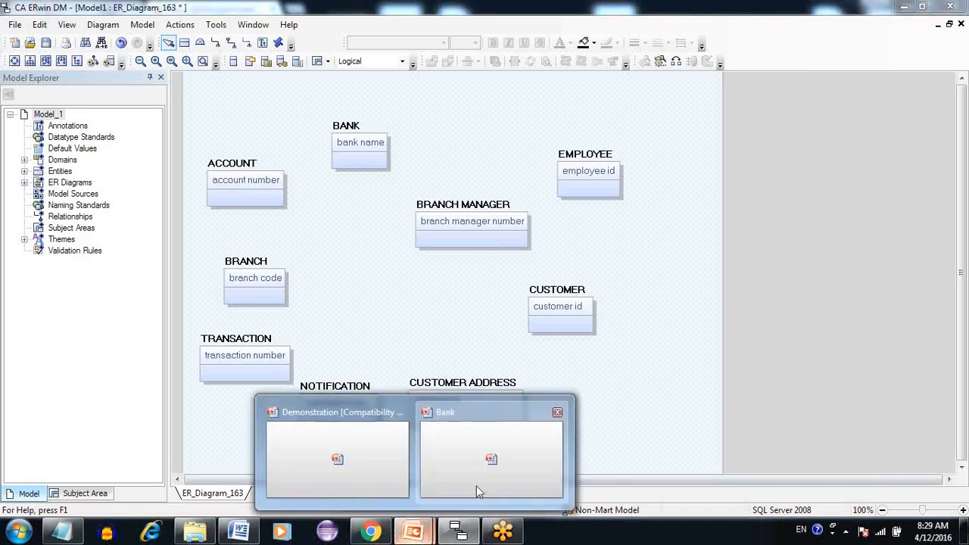
left_click(476, 486)
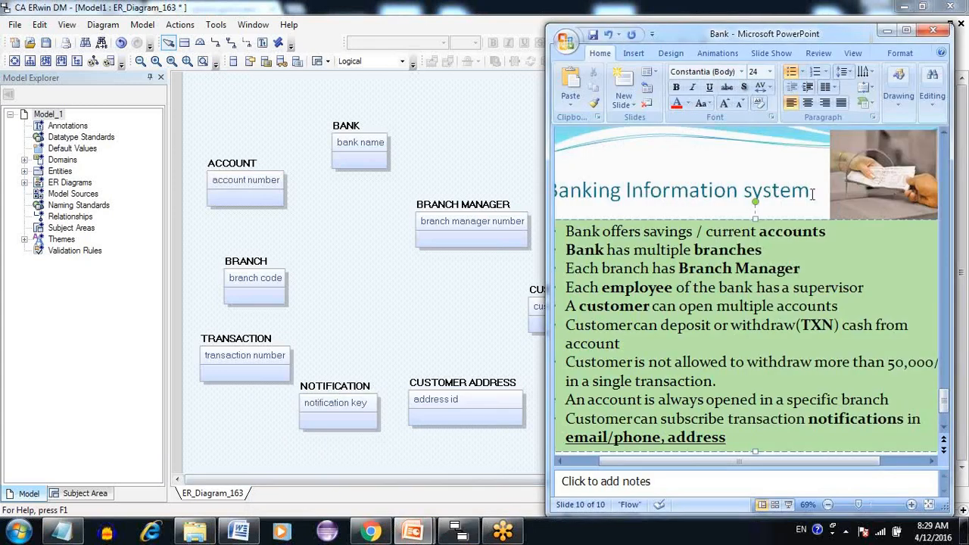
left_click(911, 30)
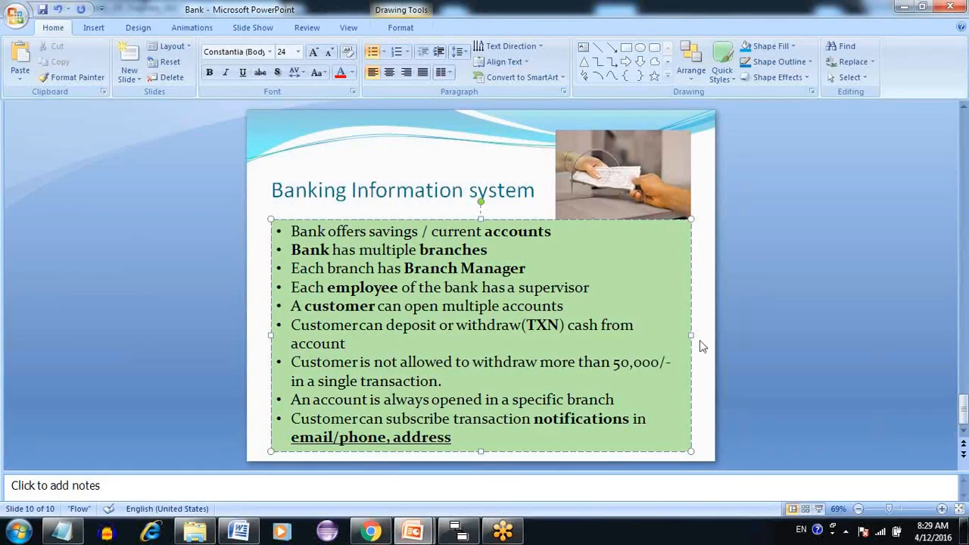
left_click(700, 346)
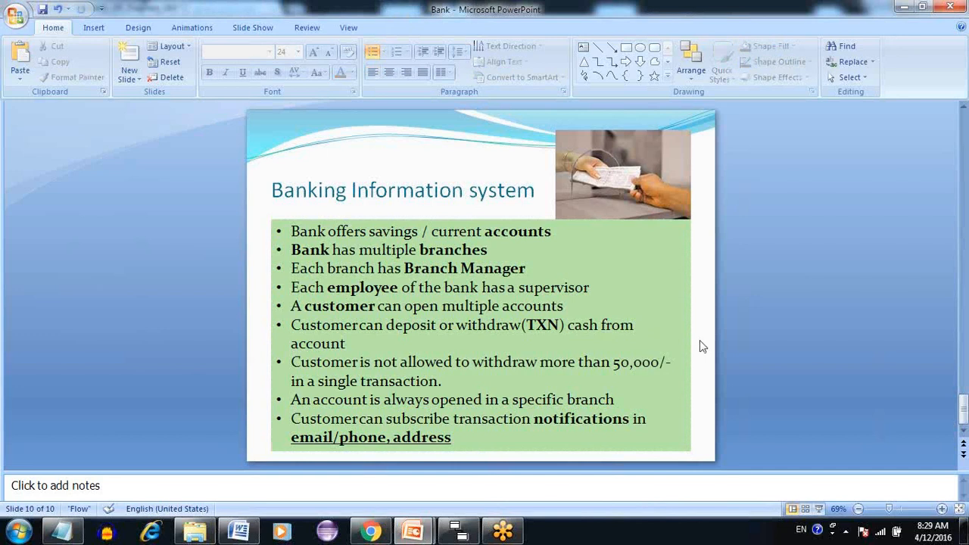
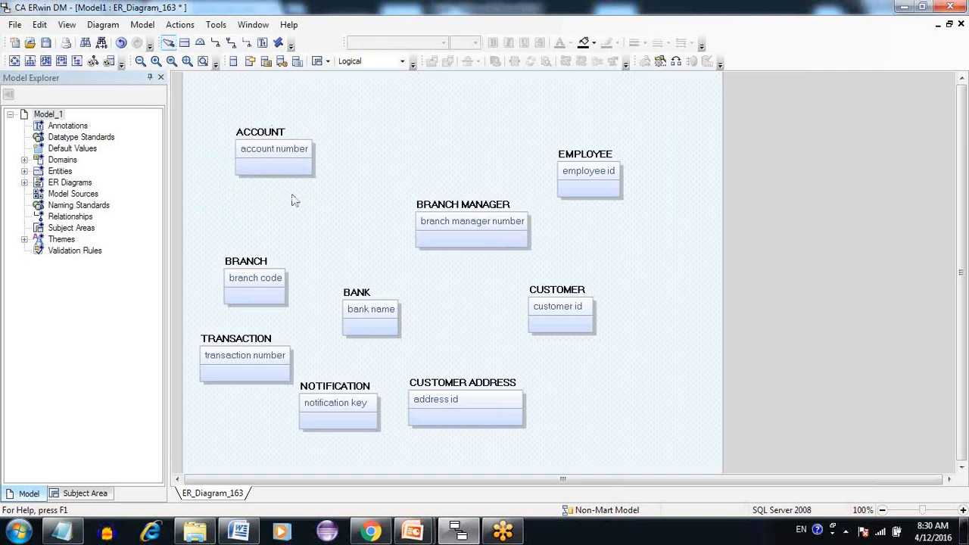
Step: In the ERwin diagram, move ACCOUNT slightly down and create a new entity named ACCOUNT TYPE just above and beside it
left_click_drag(285, 165, 278, 194)
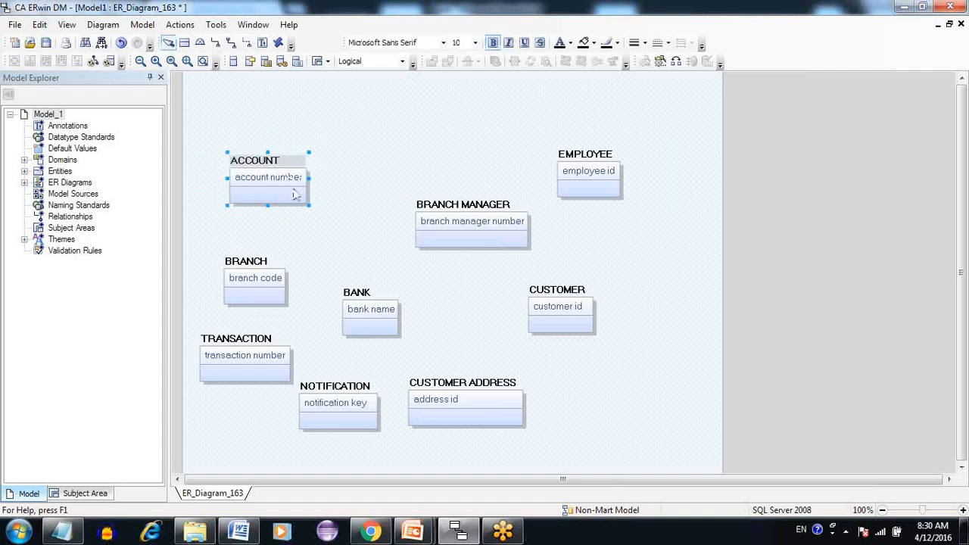
left_click(184, 42)
left_click(361, 144)
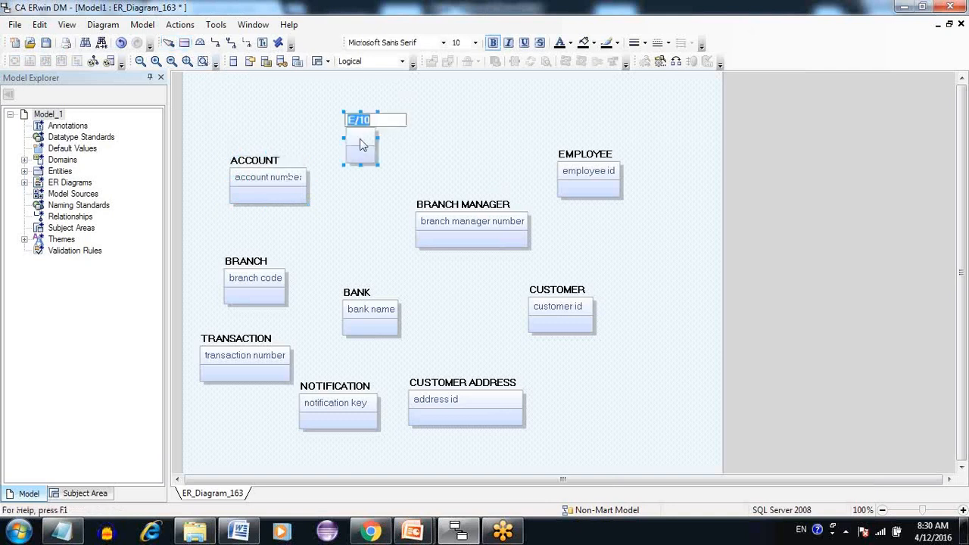
type("ACCOUNT")
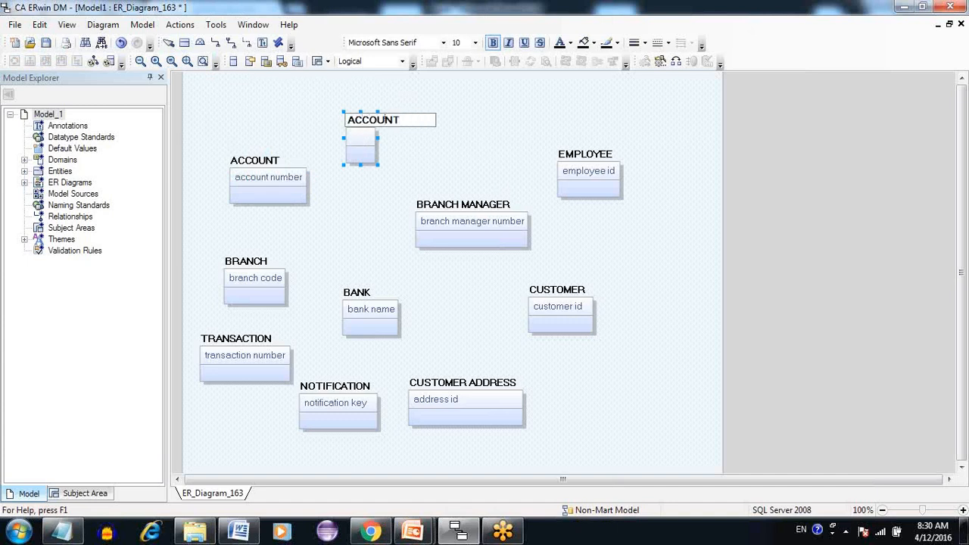
type(" TYPE")
key("Return")
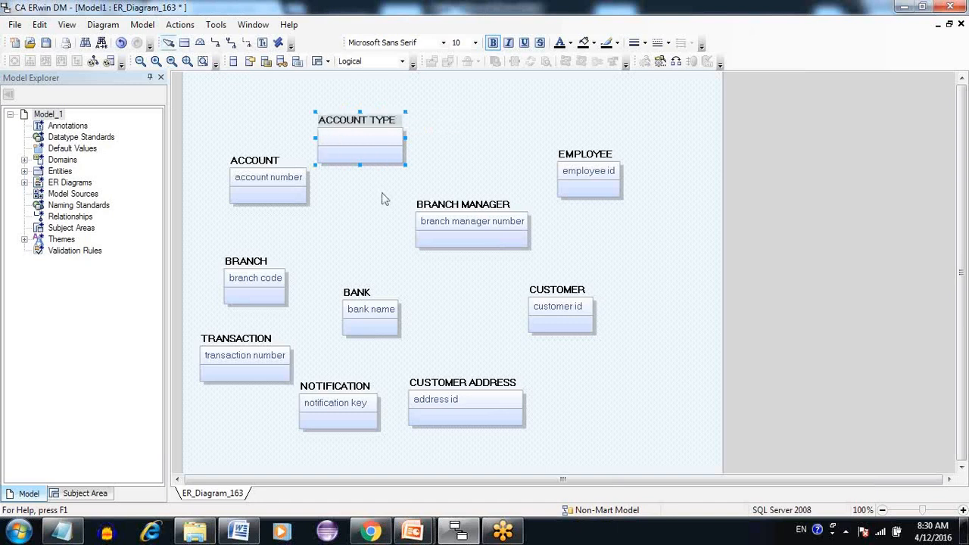
Step: Add "account type id" as the primary key attribute of ACCOUNT TYPE and move the entity up, farther away from ACCOUNT
key("Tab")
type("account ty")
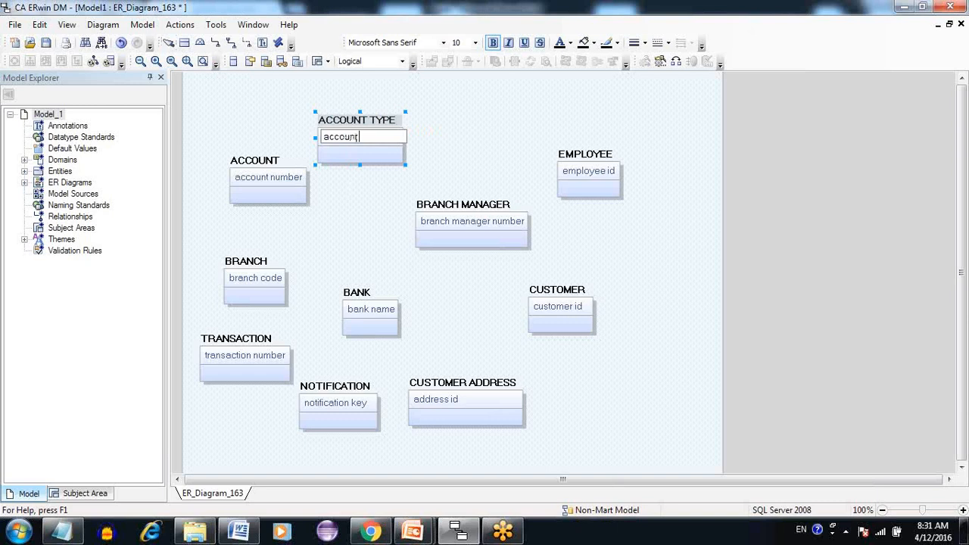
type("pe id")
key("Return")
double_click(382, 223)
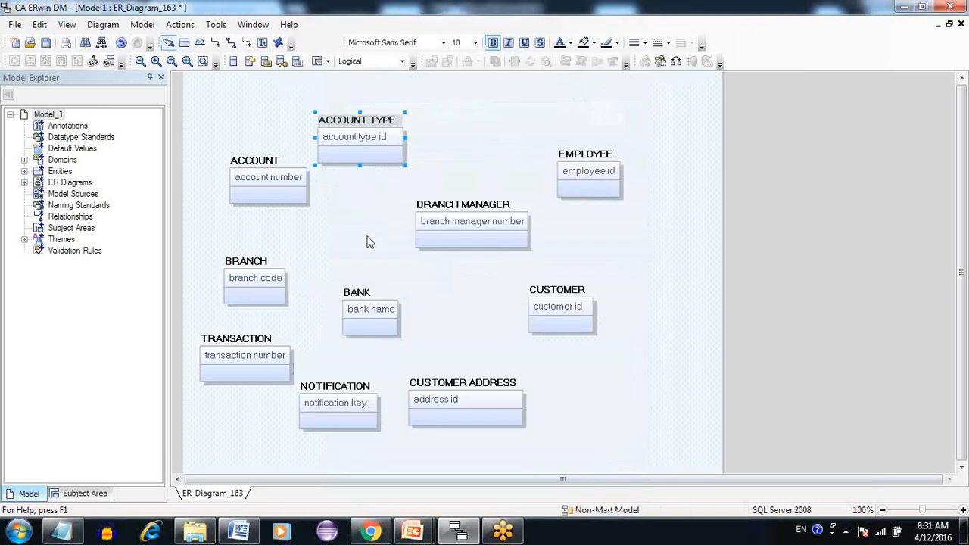
left_click_drag(365, 127, 401, 102)
left_click(368, 169)
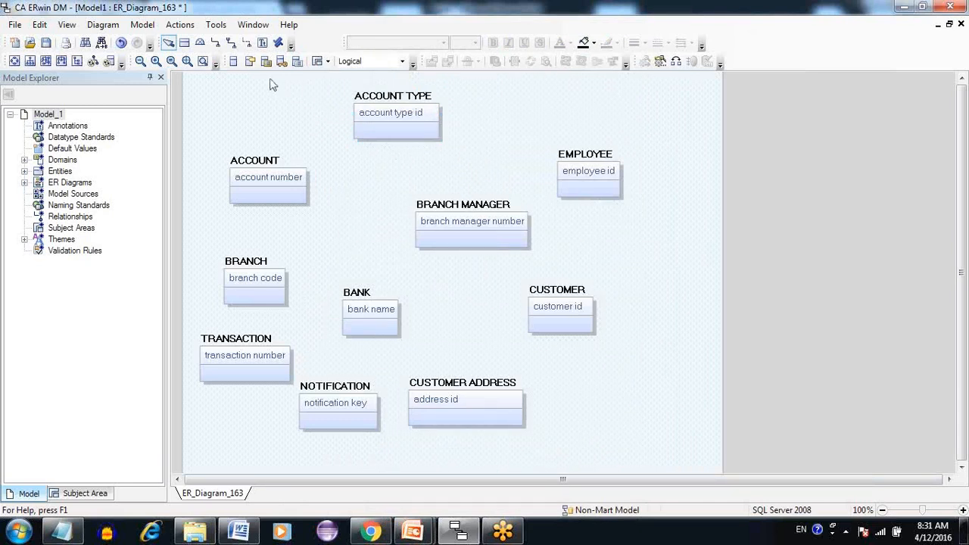
Step: Create a non-identifying relationship from ACCOUNT TYPE to ACCOUNT and route its line from ACCOUNT TYPE's lower edge to ACCOUNT's side
left_click(248, 46)
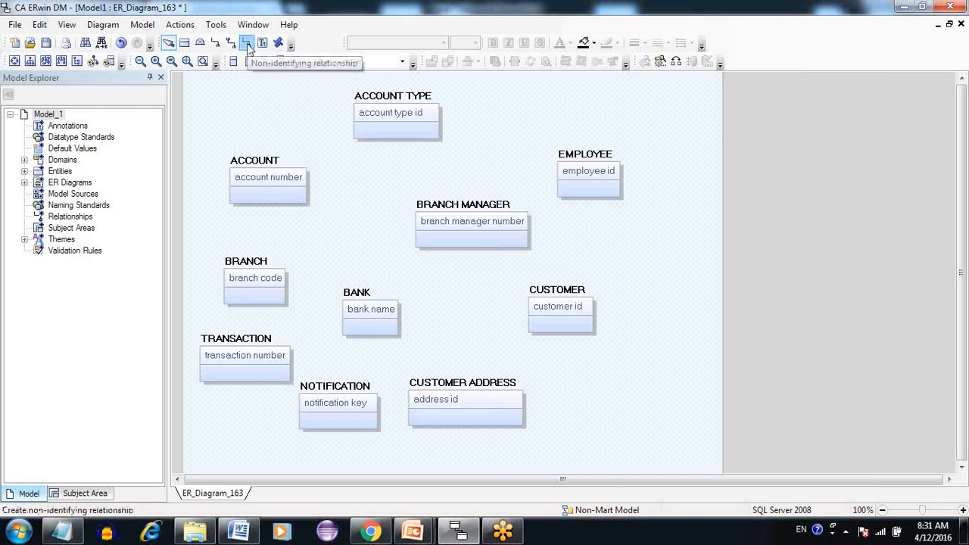
left_click(395, 125)
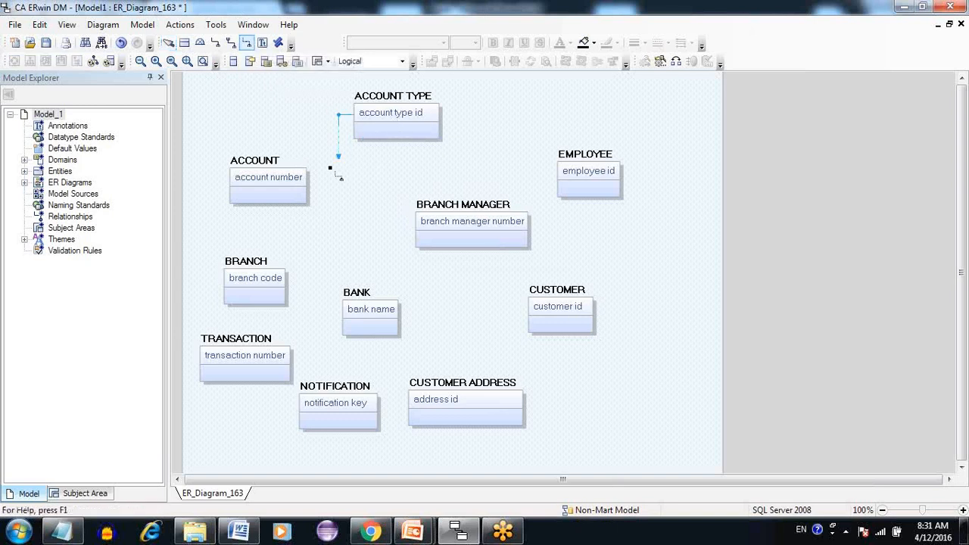
left_click(288, 186)
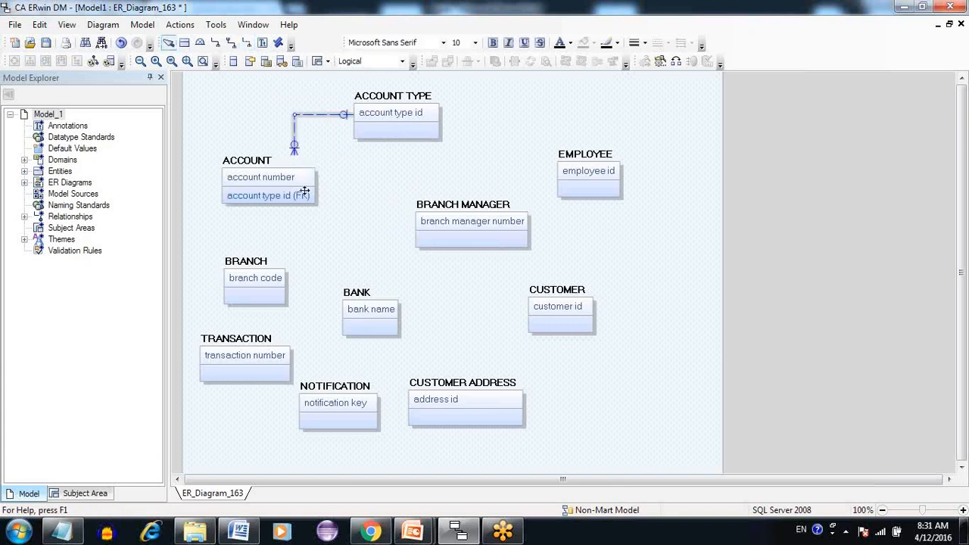
left_click(300, 144)
left_click_drag(295, 140, 381, 155)
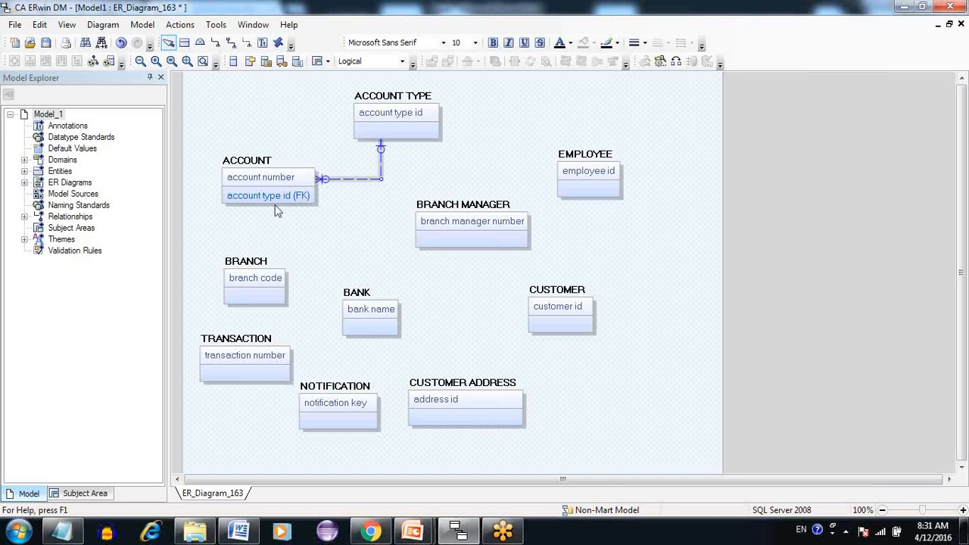
double_click(398, 114)
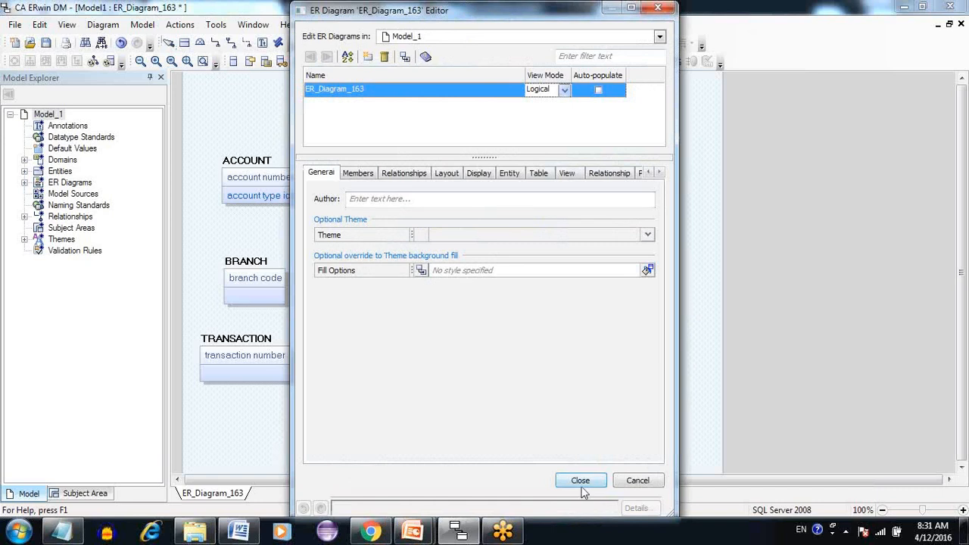
left_click(580, 481)
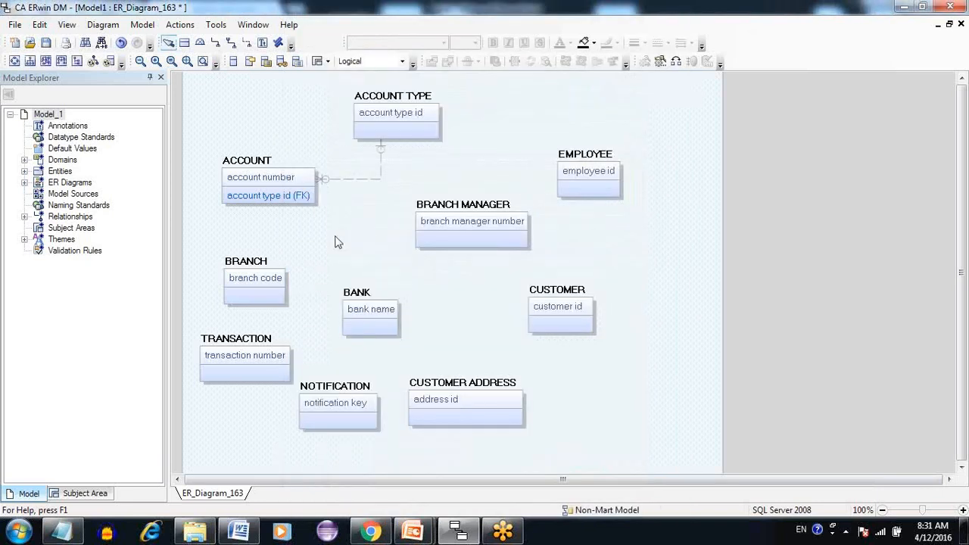
Step: Fine-tune the ACCOUNT TYPE–ACCOUNT relationship line by shifting its horizontal segment slightly down and its vertical segment slightly away from ACCOUNT
left_click_drag(348, 180, 349, 196)
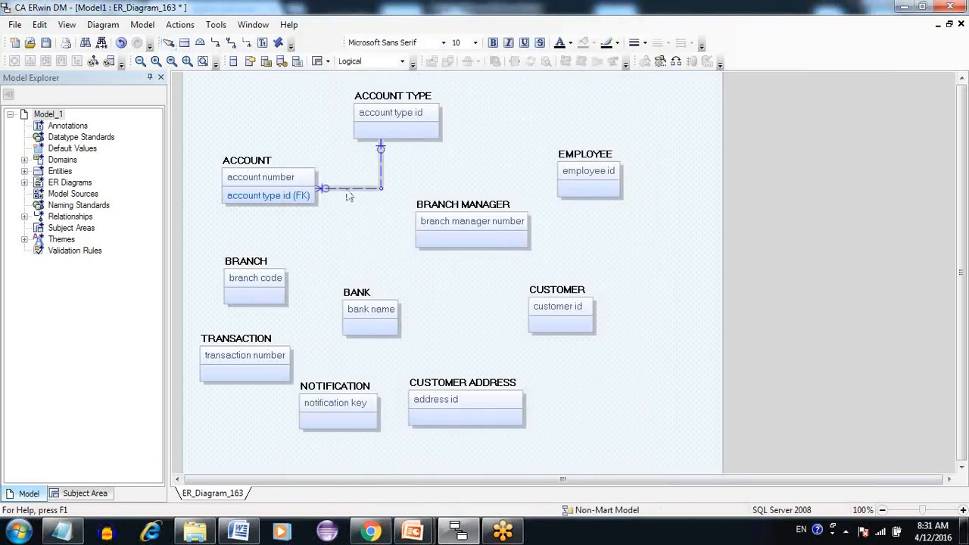
left_click(349, 196)
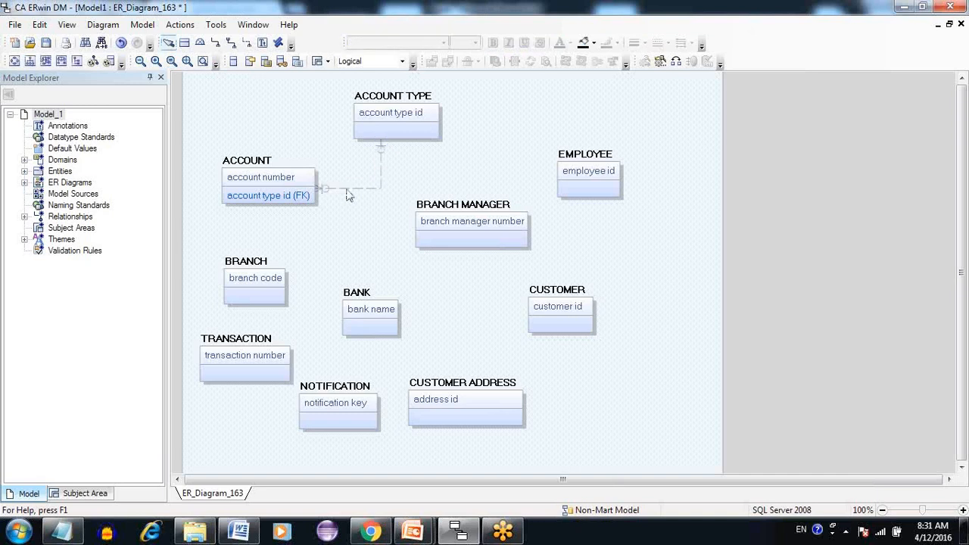
left_click_drag(382, 178, 390, 186)
left_click(371, 210)
Step: Move ACCOUNT slightly down and place BRANCH MANAGER between EMPLOYEE and CUSTOMER, clearing the middle of the diagram
left_click_drag(281, 164, 274, 178)
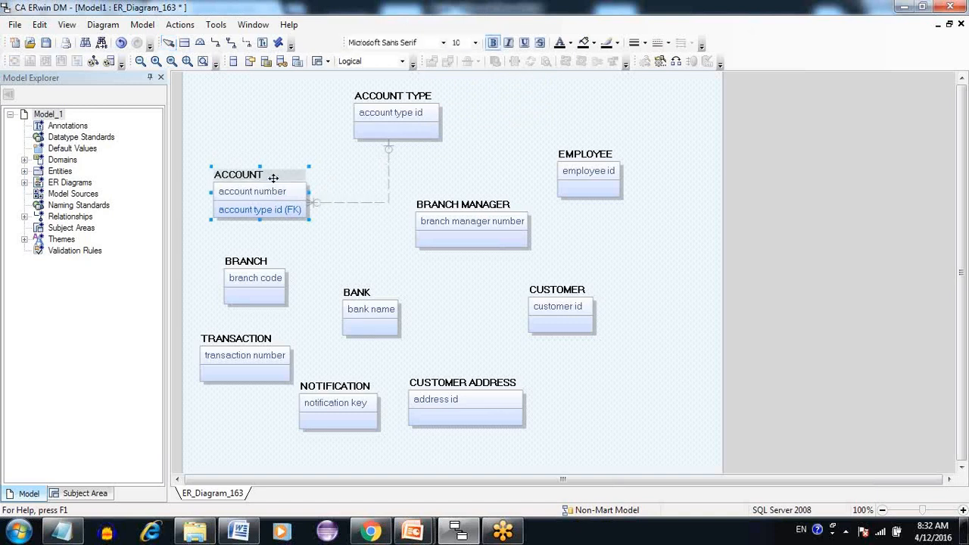
left_click(351, 163)
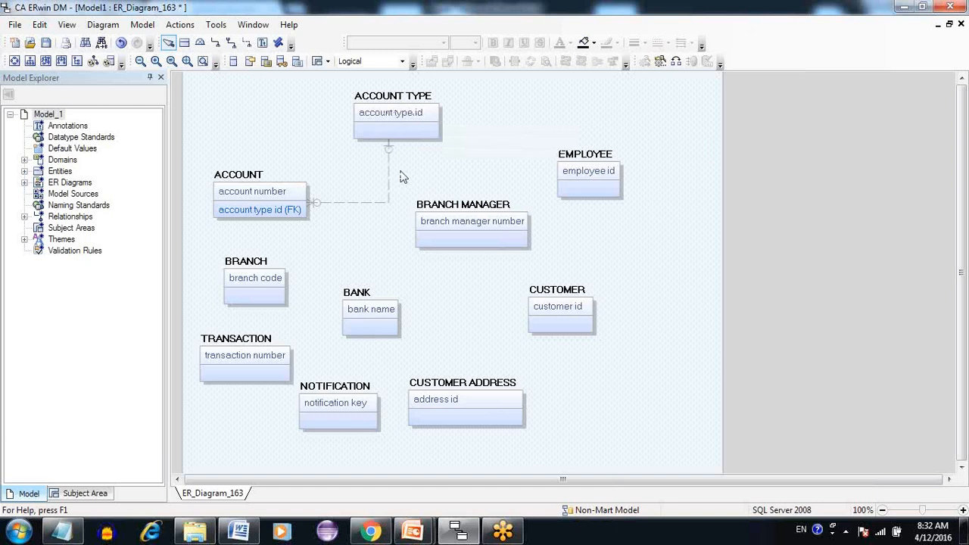
left_click_drag(477, 220, 649, 239)
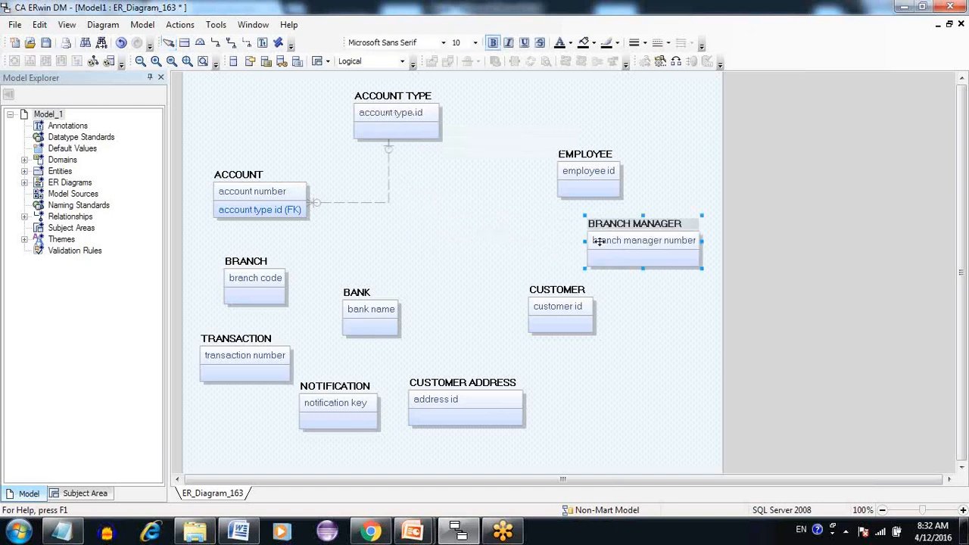
left_click(454, 247)
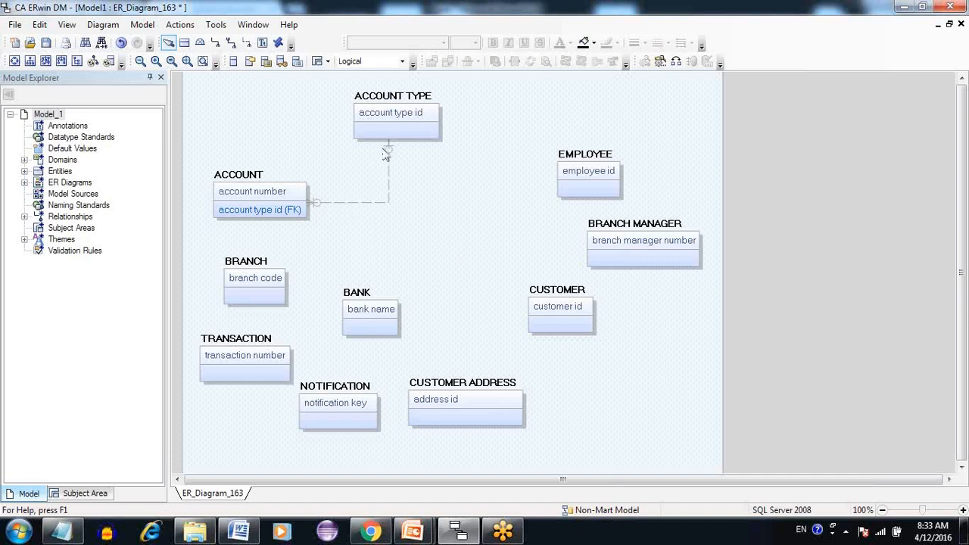
Step: Change the null option of the ACCOUNT TYPE–ACCOUNT relationship in its general properties so that nulls are not allowed
mouse_move(386, 150)
left_click(385, 176)
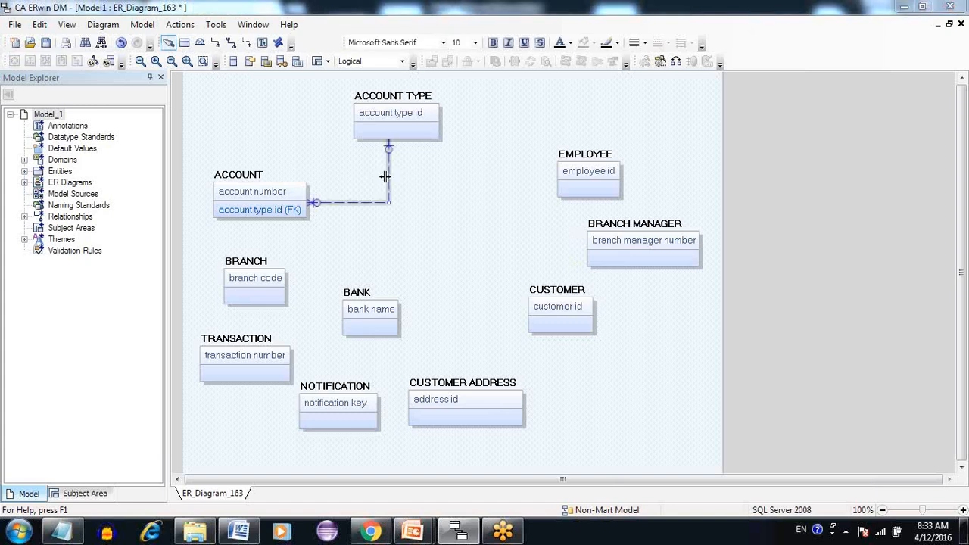
double_click(386, 181)
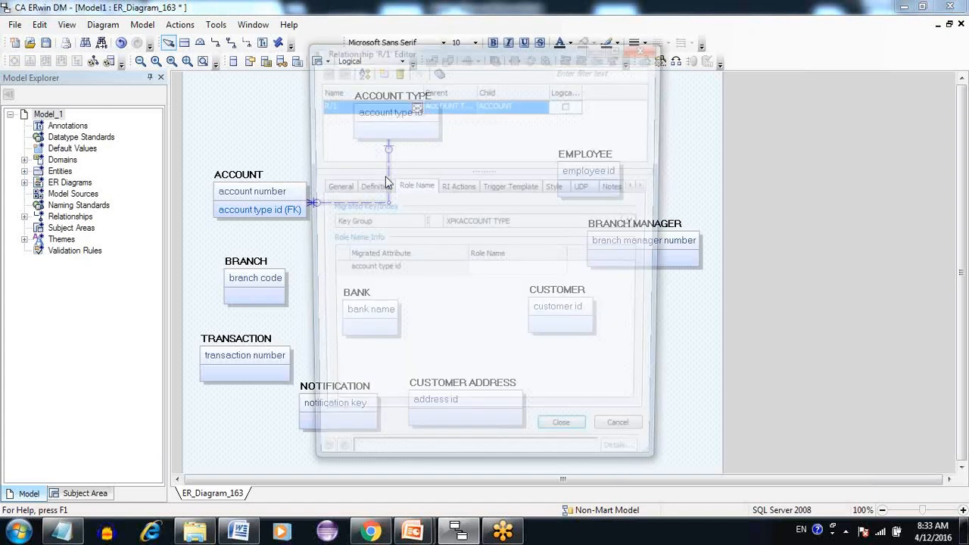
left_click(333, 189)
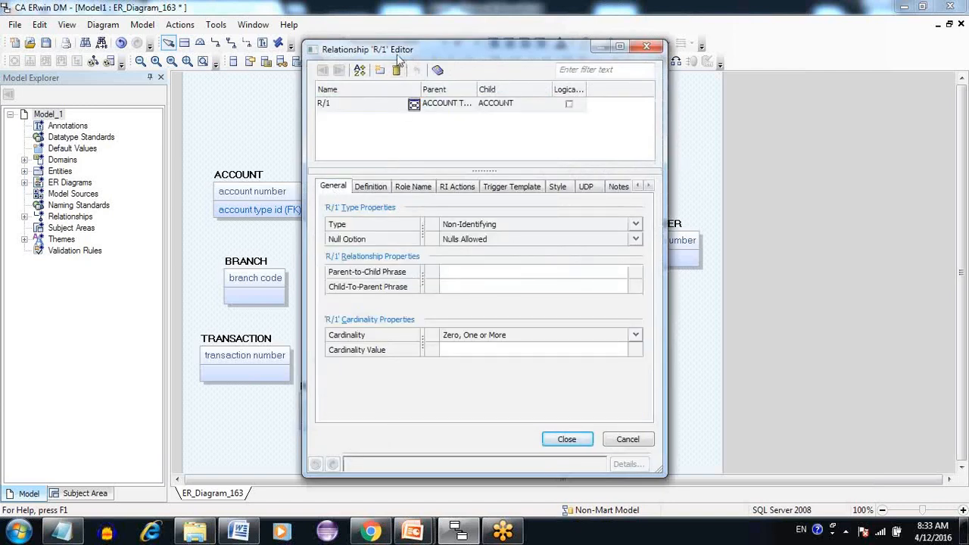
left_click_drag(399, 59, 428, 58)
left_click(667, 246)
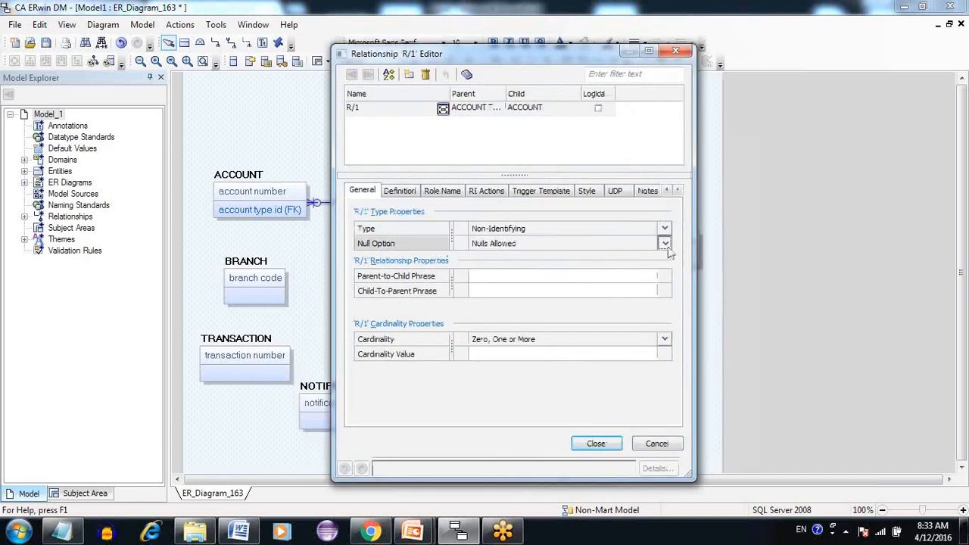
left_click(605, 276)
left_click(594, 445)
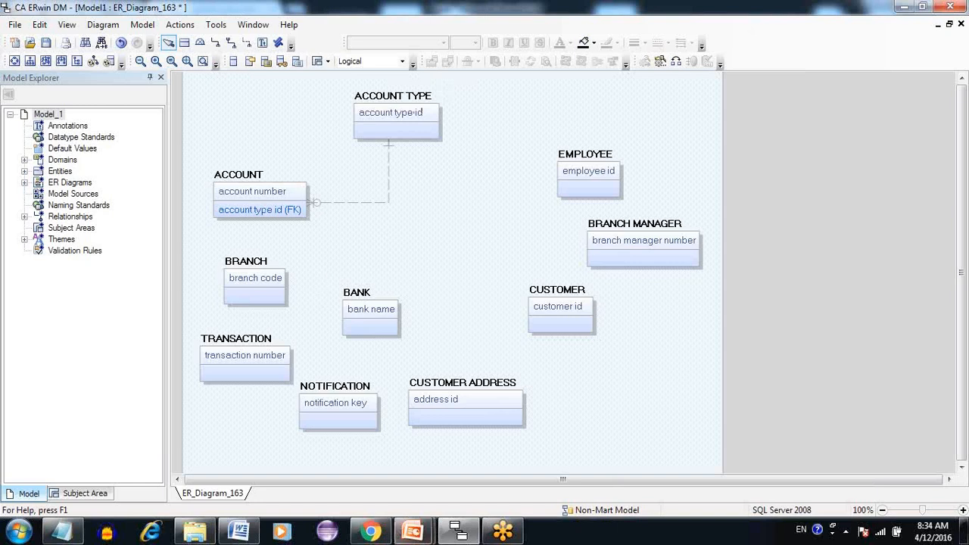
Step: Switch to the Bank presentation in PowerPoint, review the requirement about the bank's branches, and return to the ERwin diagram
mouse_move(412, 533)
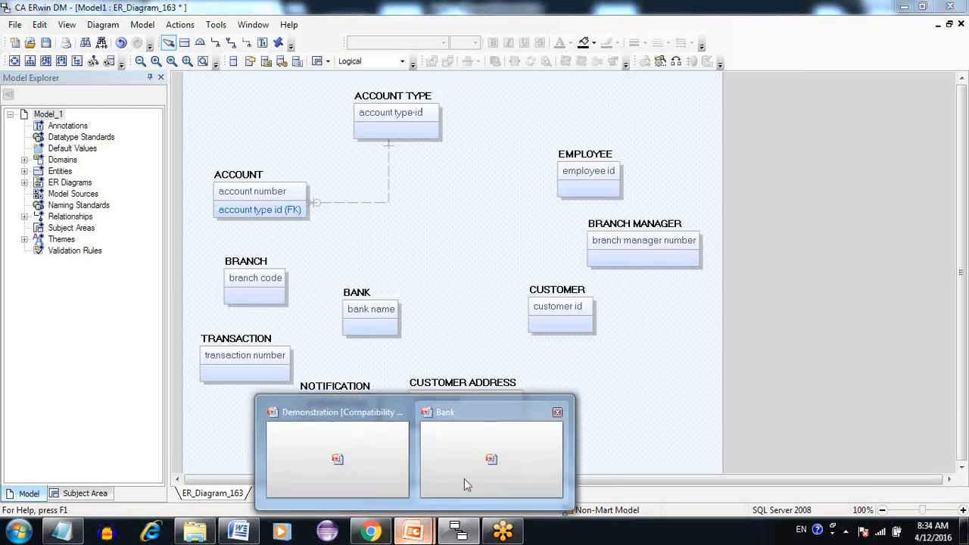
left_click(465, 479)
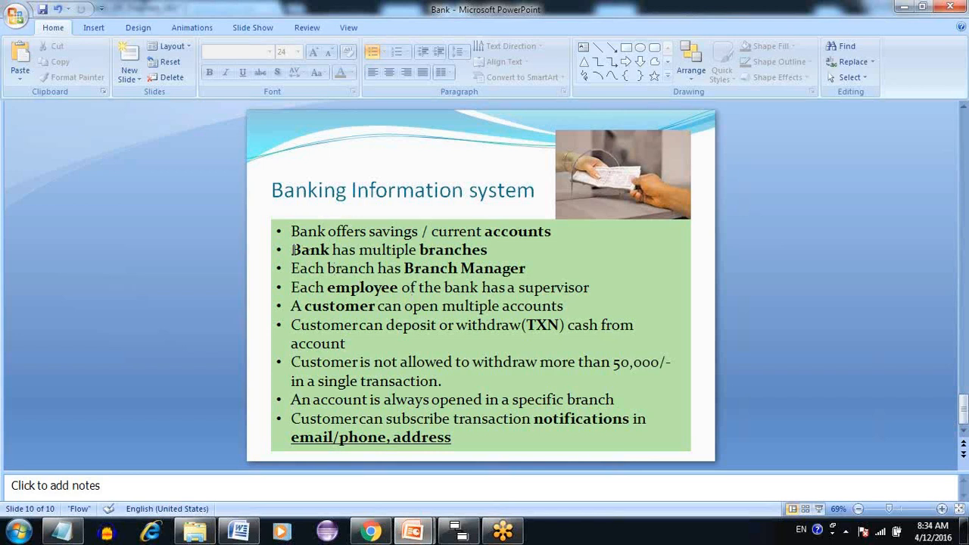
left_click(496, 249)
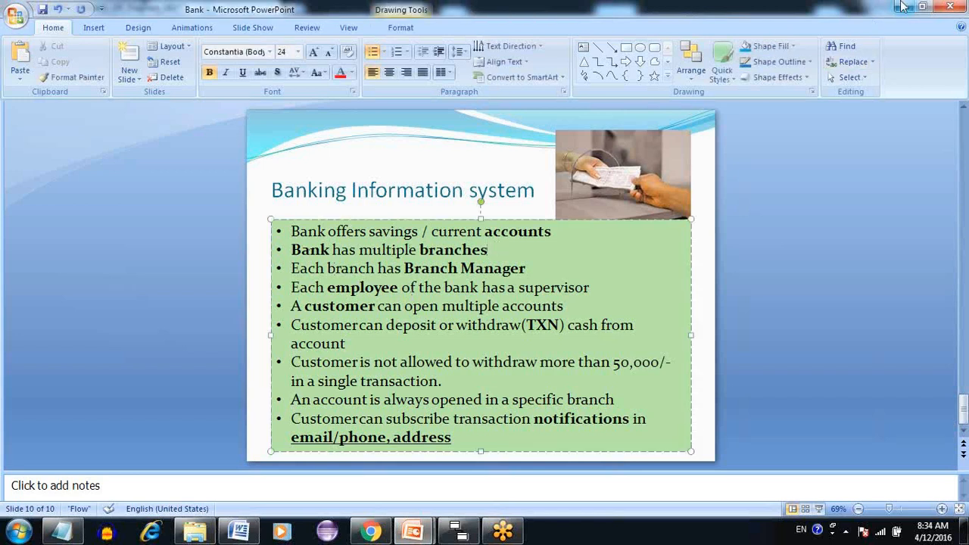
left_click(903, 6)
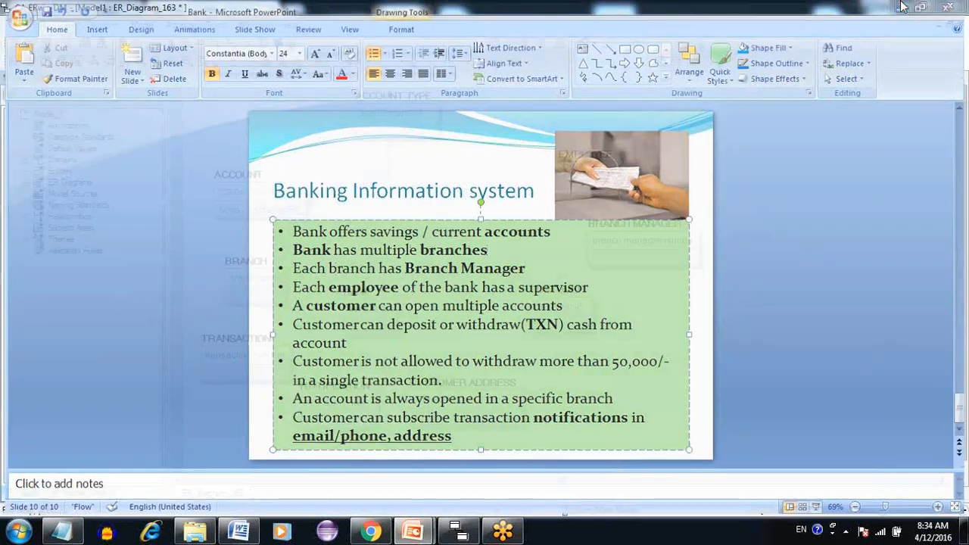
Step: Move BANK into the free area between ACCOUNT and EMPLOYEE, and place BRANCH directly below it
left_click_drag(471, 214, 482, 174)
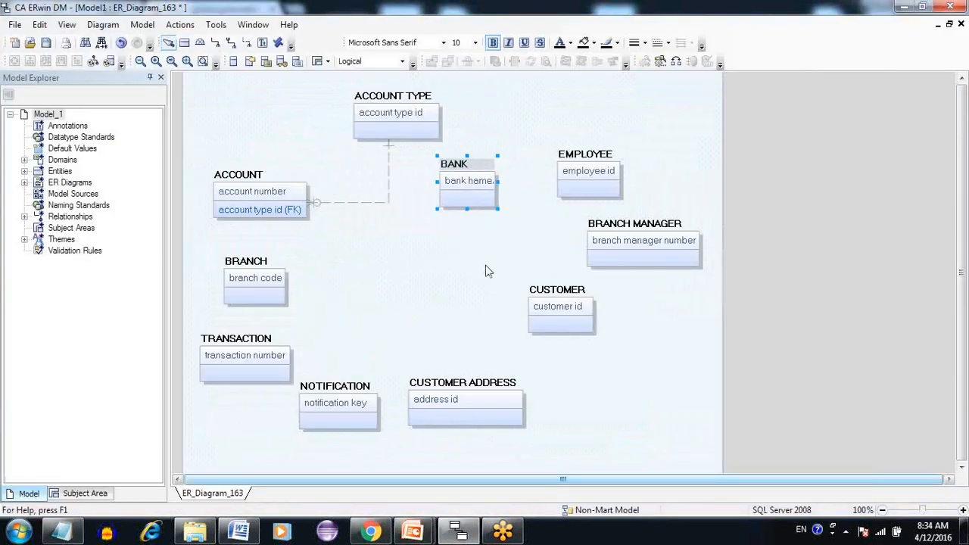
left_click(329, 288)
left_click_drag(279, 278, 488, 282)
left_click(463, 225)
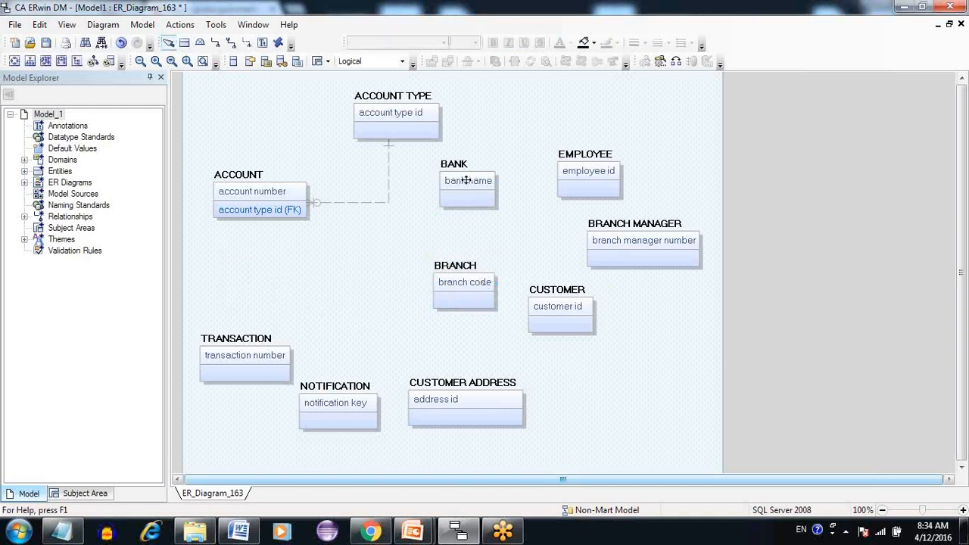
left_click(457, 192)
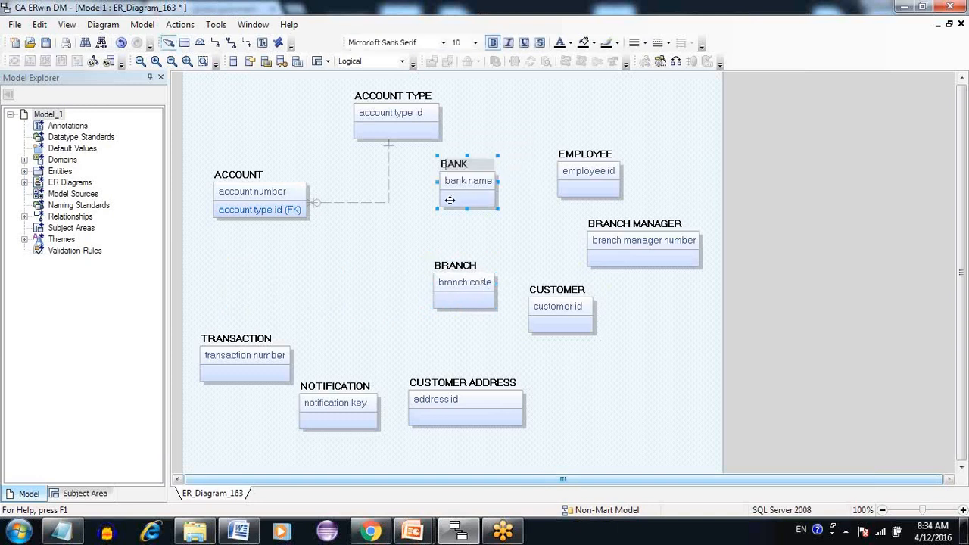
left_click(493, 221)
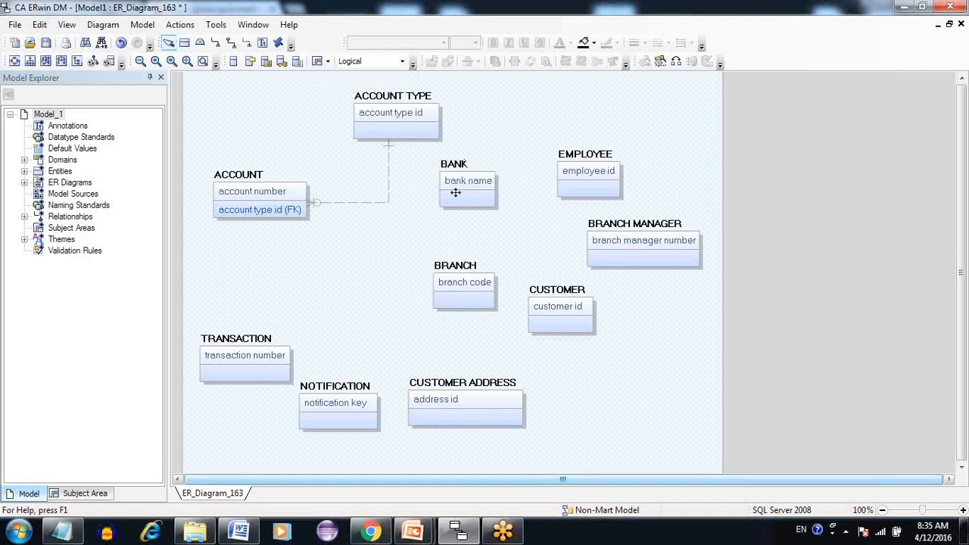
Step: Create a non-identifying relationship from BANK to BRANCH and move BRANCH diagonally down, away from CUSTOMER
left_click(248, 44)
left_click(467, 197)
left_click(463, 291)
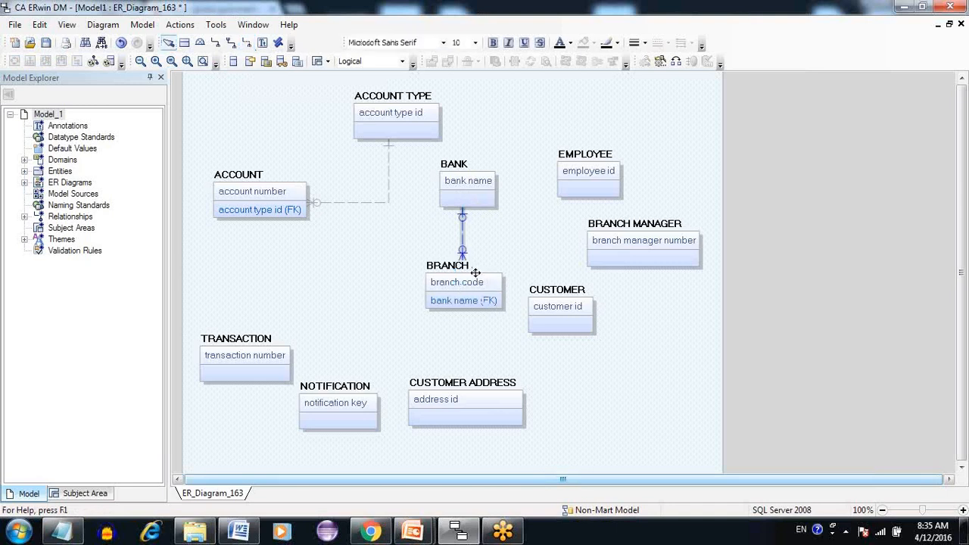
left_click(476, 272)
left_click_drag(469, 281, 400, 306)
left_click(463, 283)
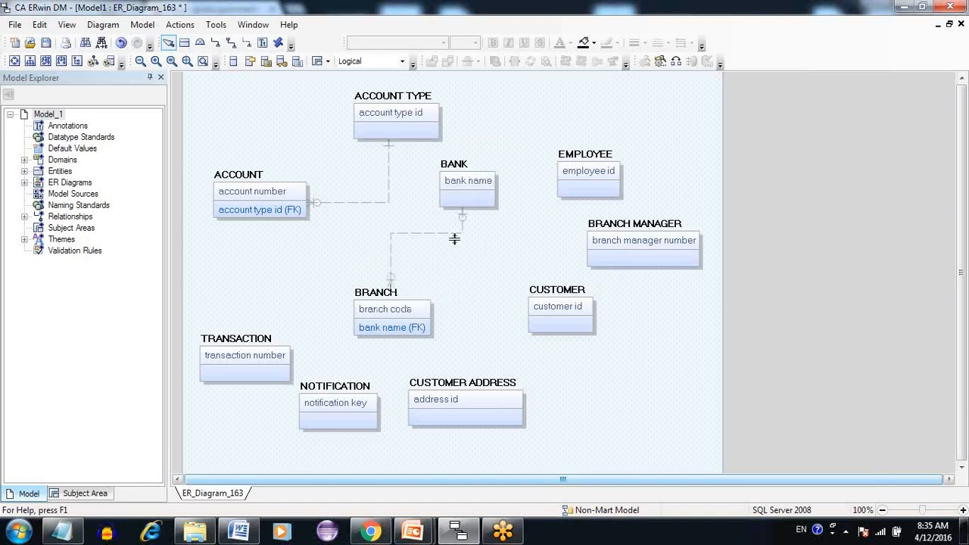
Step: Enlarge the BRANCH entity box slightly in width and height
left_click(429, 337)
left_click_drag(433, 338, 441, 351)
left_click(458, 339)
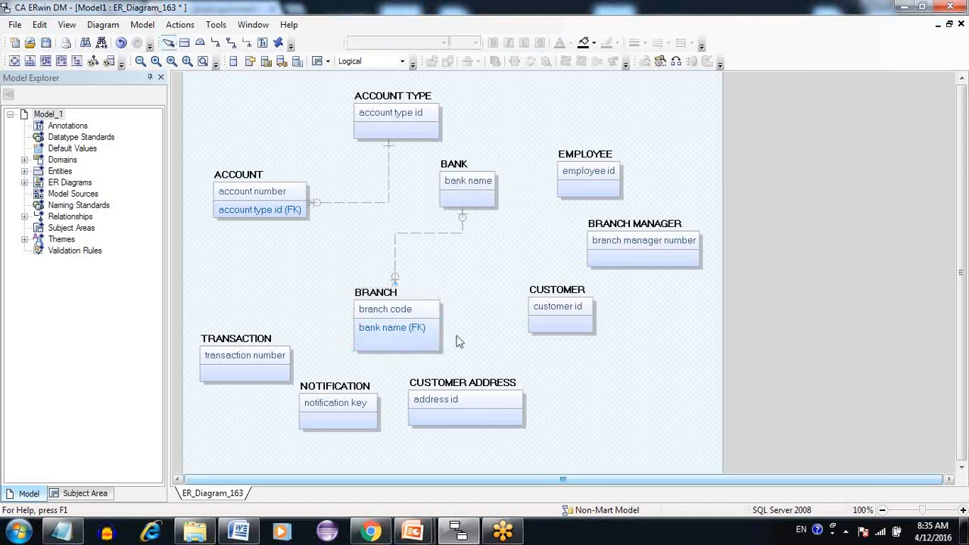
Step: Delete the relationship between BANK and BRANCH
left_click(420, 242)
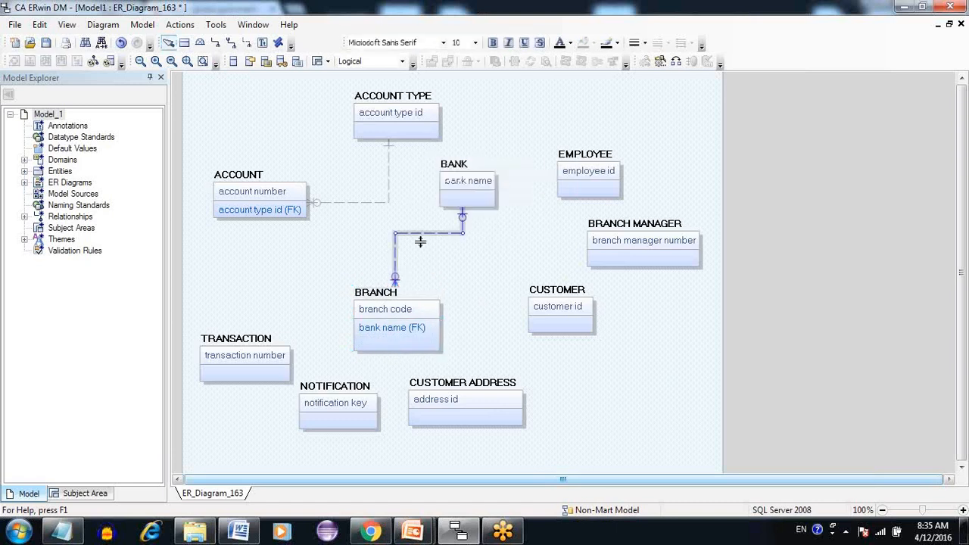
key("Delete")
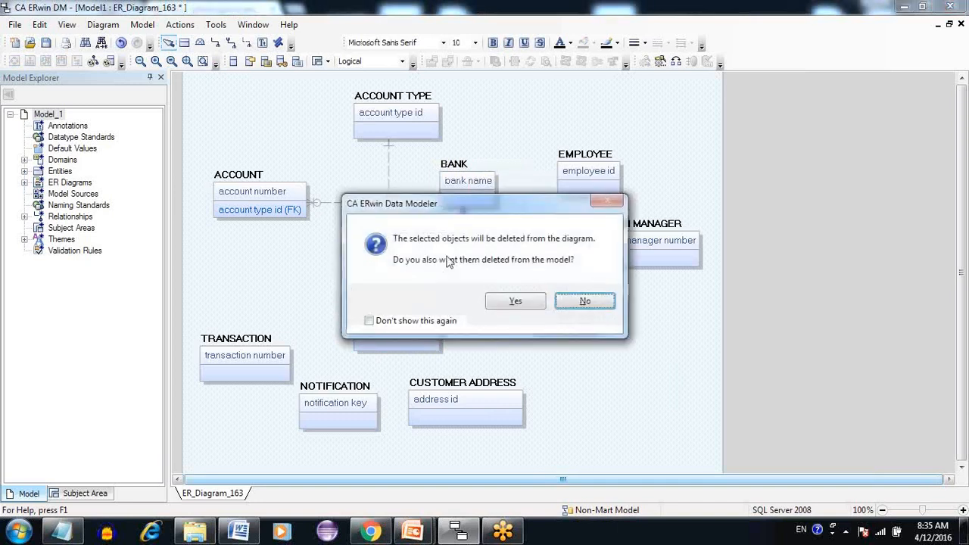
key("Return")
Step: Move BANK up beside ACCOUNT TYPE and place BRANCH in the open area below them
left_click_drag(471, 162, 496, 86)
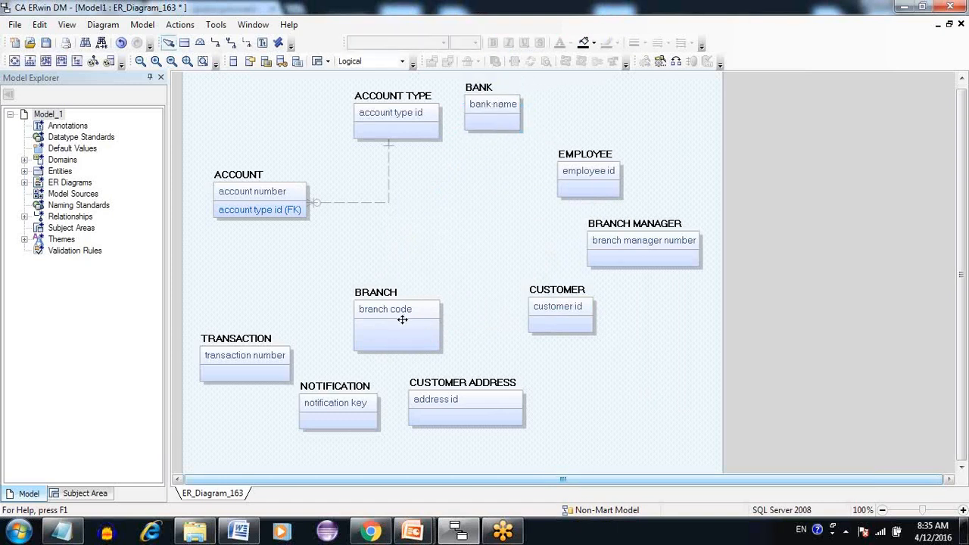
left_click_drag(396, 299, 443, 224)
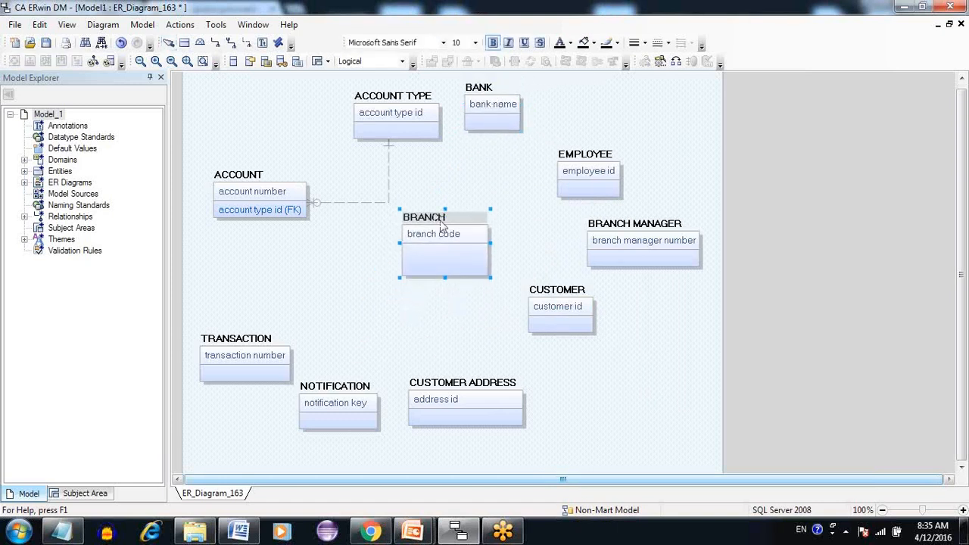
Step: Create a non-identifying relationship with BANK as parent and BRANCH as child
left_click(418, 324)
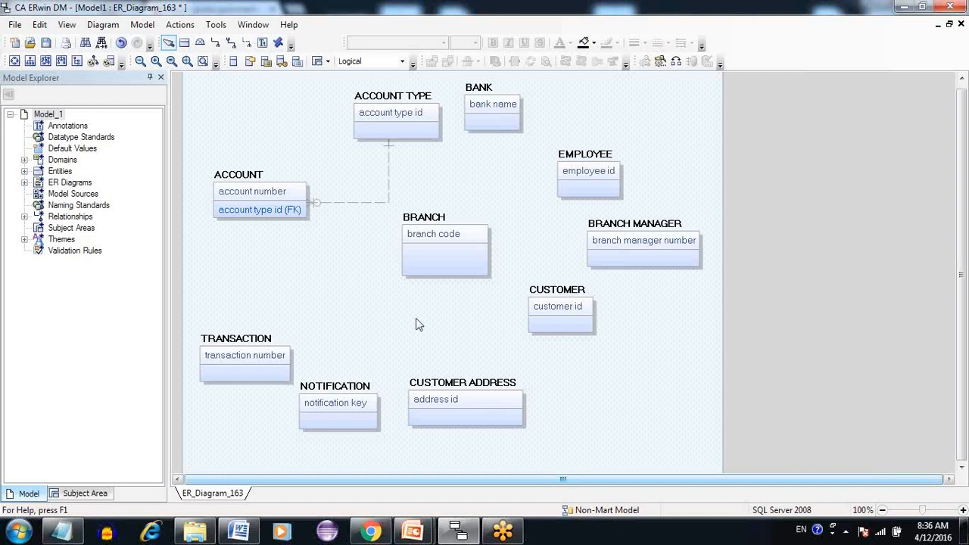
left_click(247, 43)
left_click(502, 124)
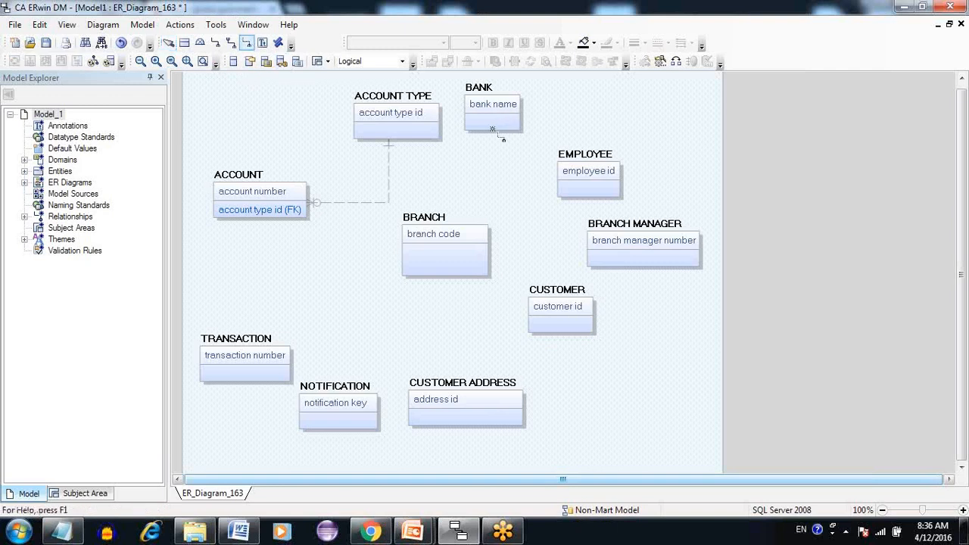
left_click(475, 250)
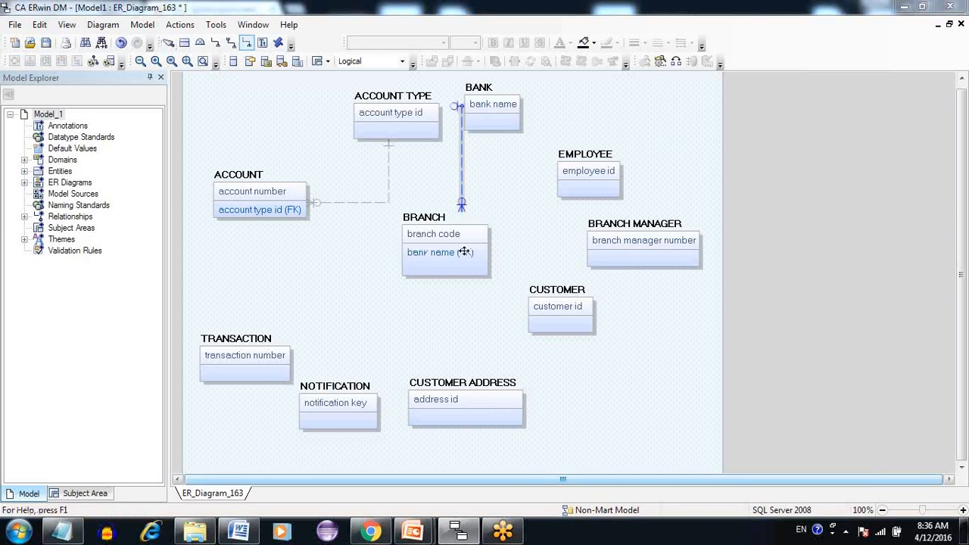
double_click(464, 252)
left_click(584, 441)
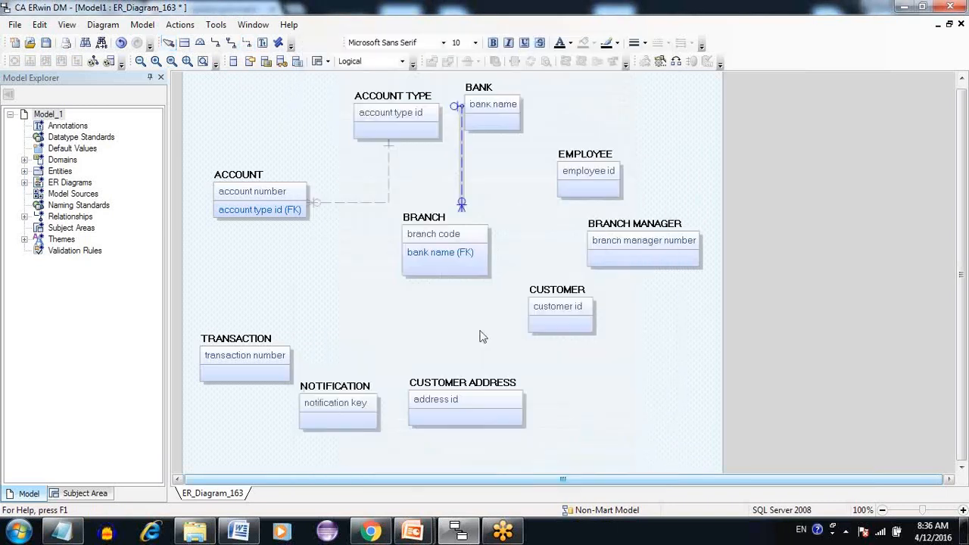
Step: Reroute the BANK–BRANCH relationship line to enter BRANCH from the side, and shift BRANCH diagonally down toward TRANSACTION
left_click_drag(461, 190, 511, 191)
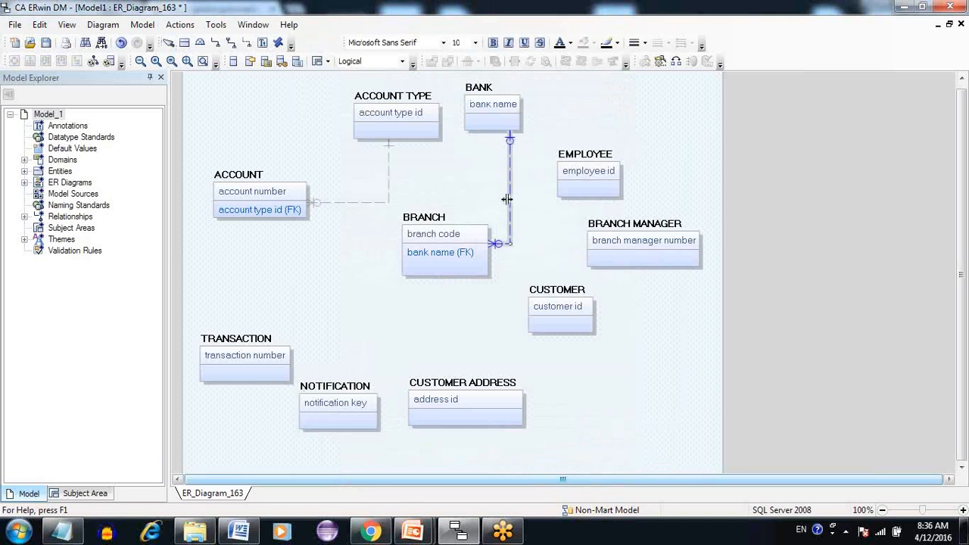
left_click(535, 242)
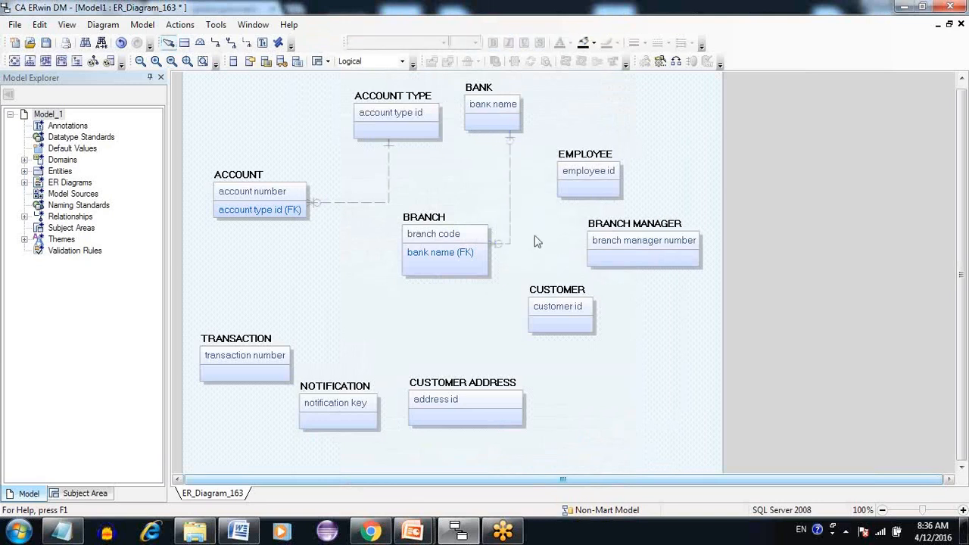
left_click_drag(478, 272, 442, 297)
left_click(527, 305)
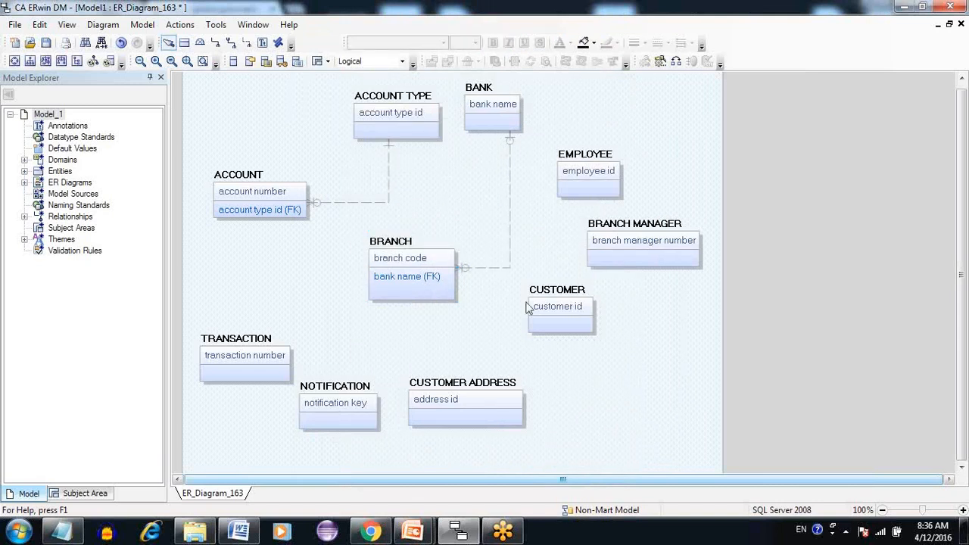
left_click_drag(506, 201, 490, 203)
left_click(513, 217)
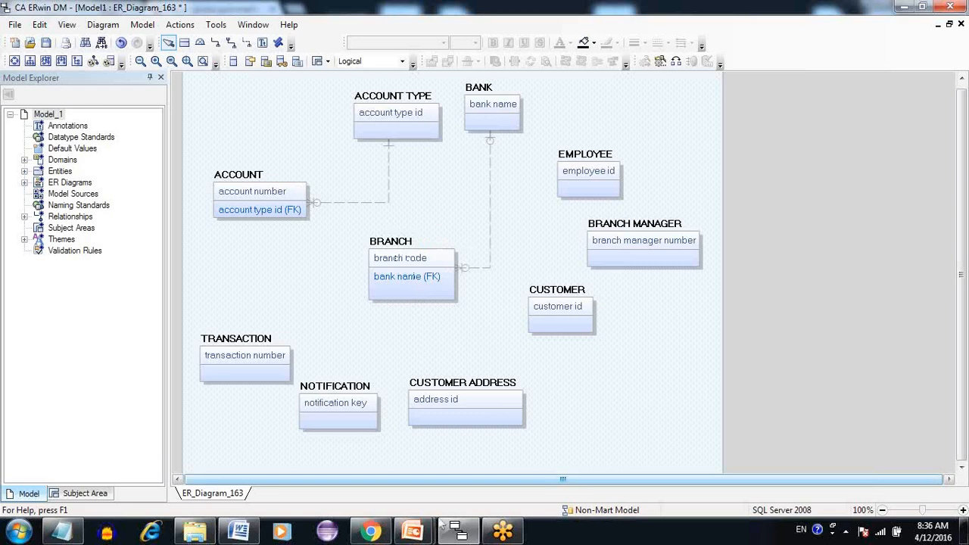
Step: Check the banking rules in the Bank PowerPoint presentation, and in the ERwin diagram move BRANCH directly below BANK and CUSTOMER down beside CUSTOMER ADDRESS
left_click(414, 534)
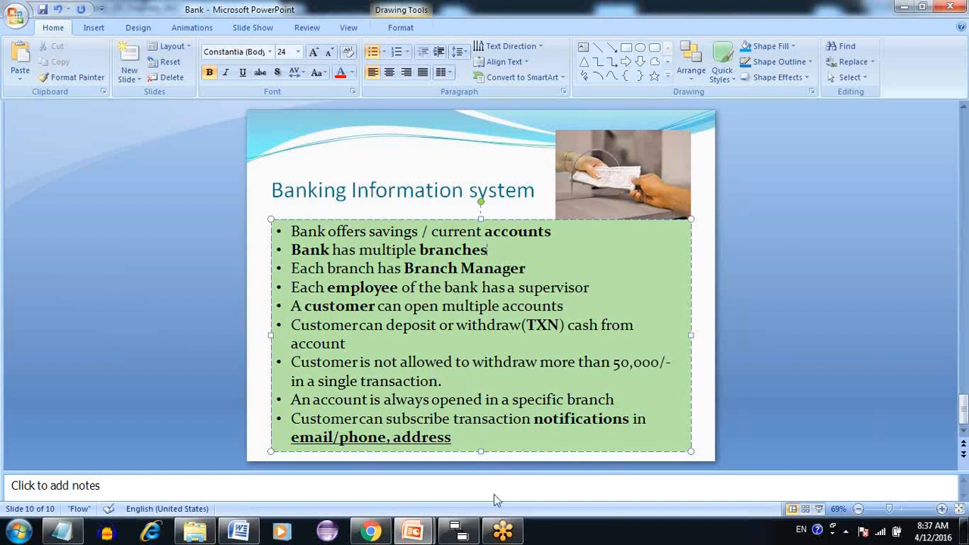
left_click(467, 534)
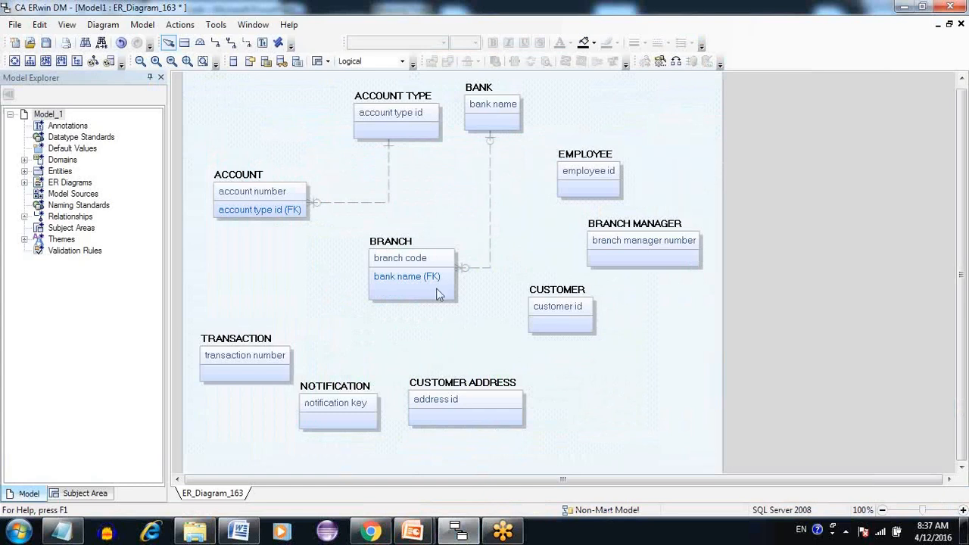
mouse_move(486, 226)
left_mouse_down()
mouse_move(424, 227)
mouse_move(476, 230)
left_mouse_up()
left_click(528, 365)
left_click_drag(410, 287, 465, 320)
left_click_drag(567, 326, 628, 413)
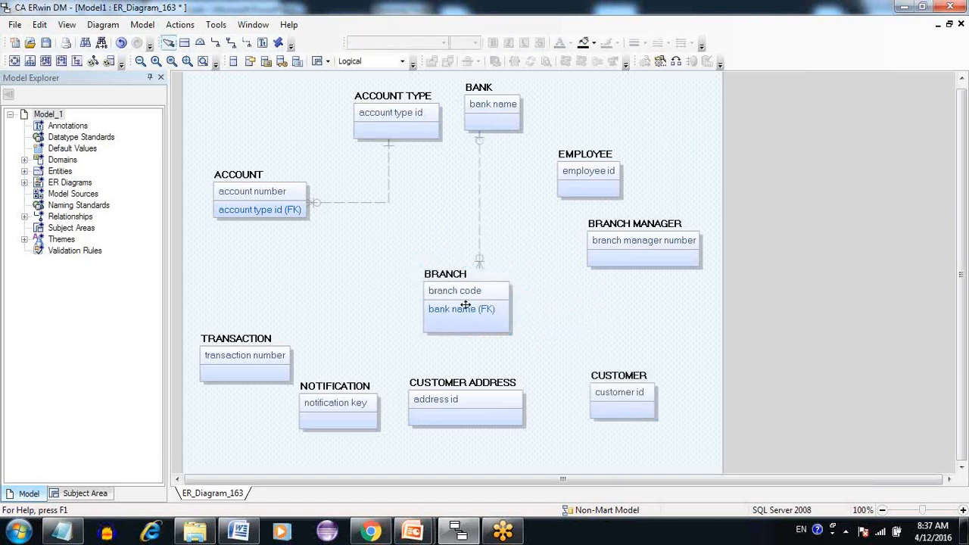
Step: Move BRANCH MANAGER slightly down beside BRANCH and shift EMPLOYEE slightly down toward it
left_click_drag(623, 257, 613, 288)
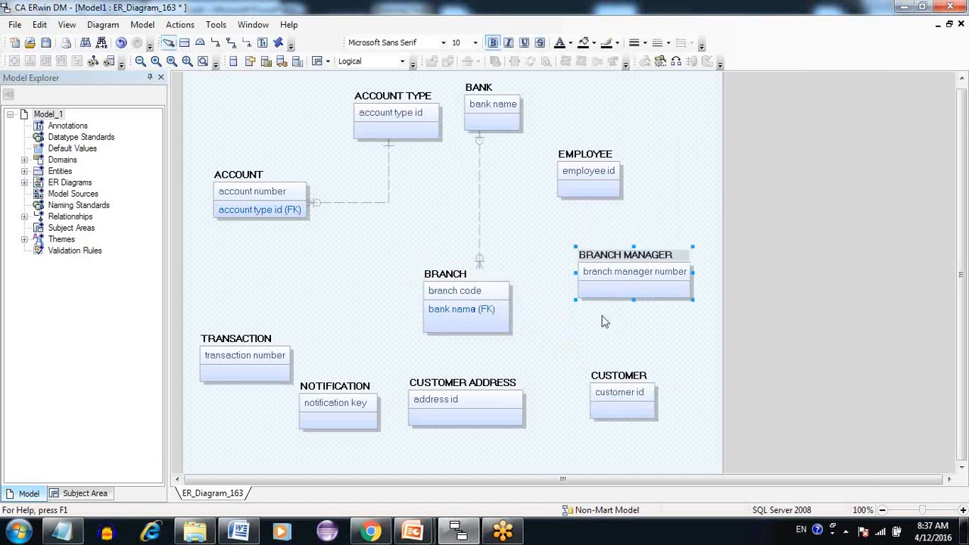
left_click(604, 322)
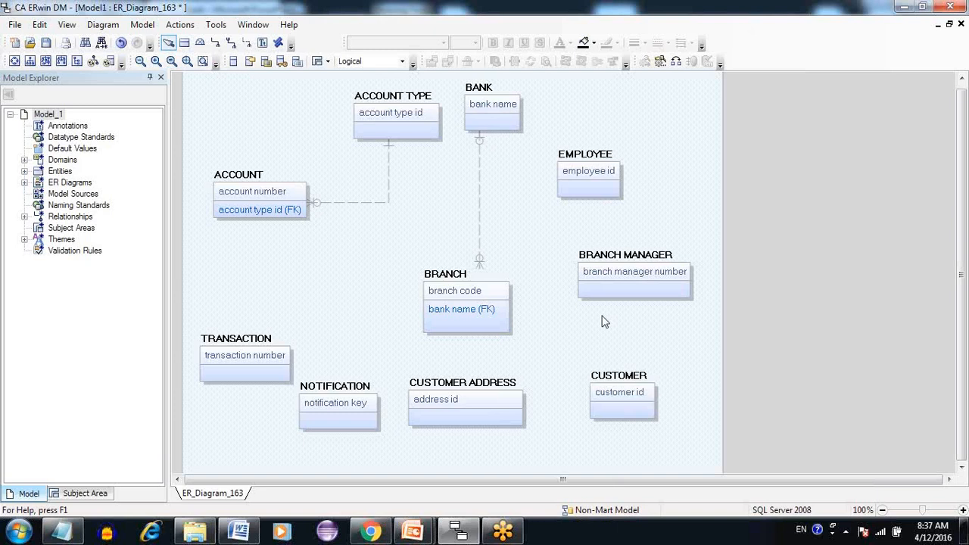
left_click_drag(587, 189, 572, 206)
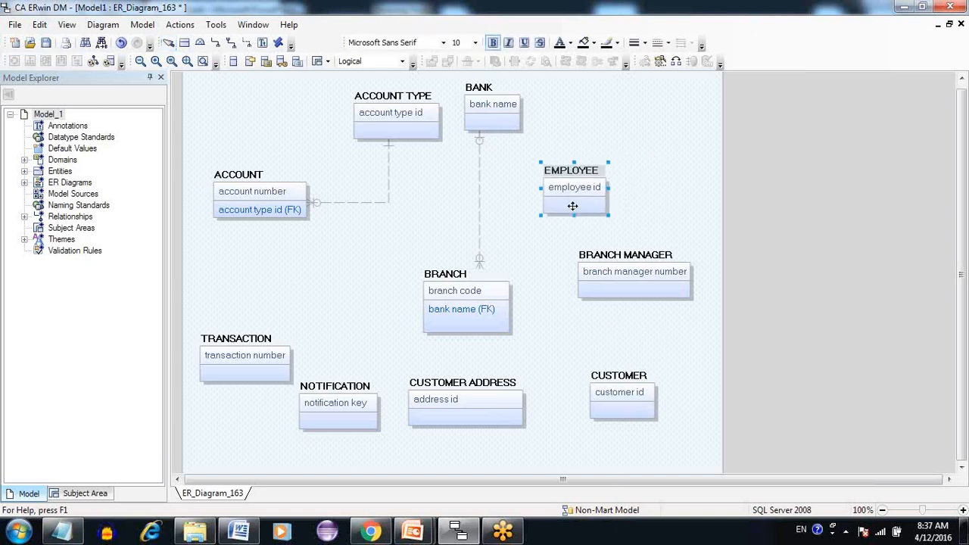
left_click(641, 208)
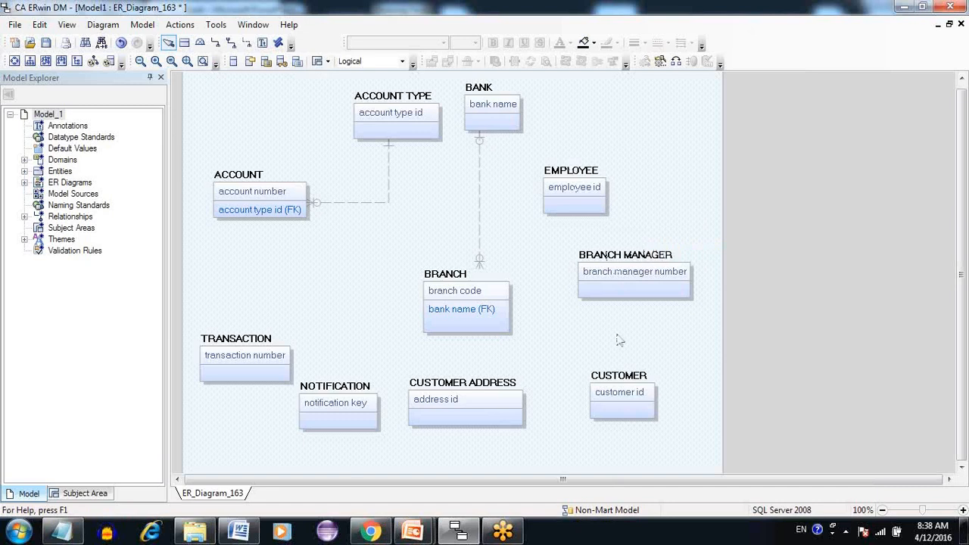
Step: Create a non-identifying relationship from EMPLOYEE to BRANCH MANAGER and place EMPLOYEE directly above BRANCH MANAGER
left_click(248, 43)
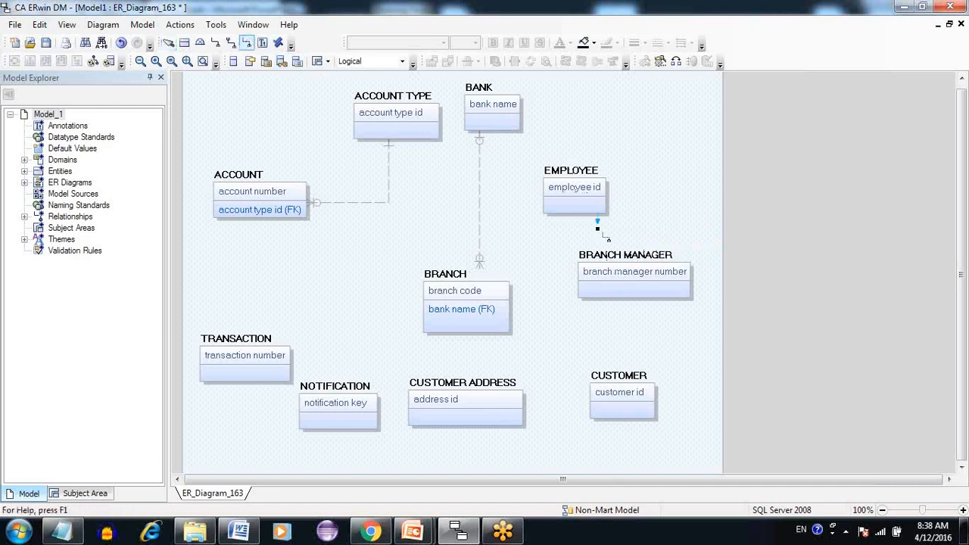
left_click(609, 286)
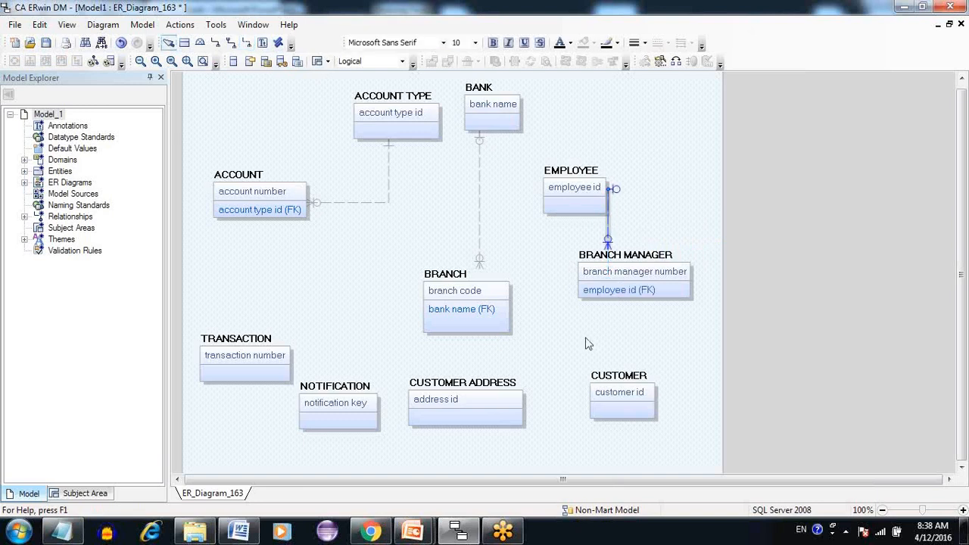
left_click_drag(568, 209, 605, 181)
left_click(562, 219)
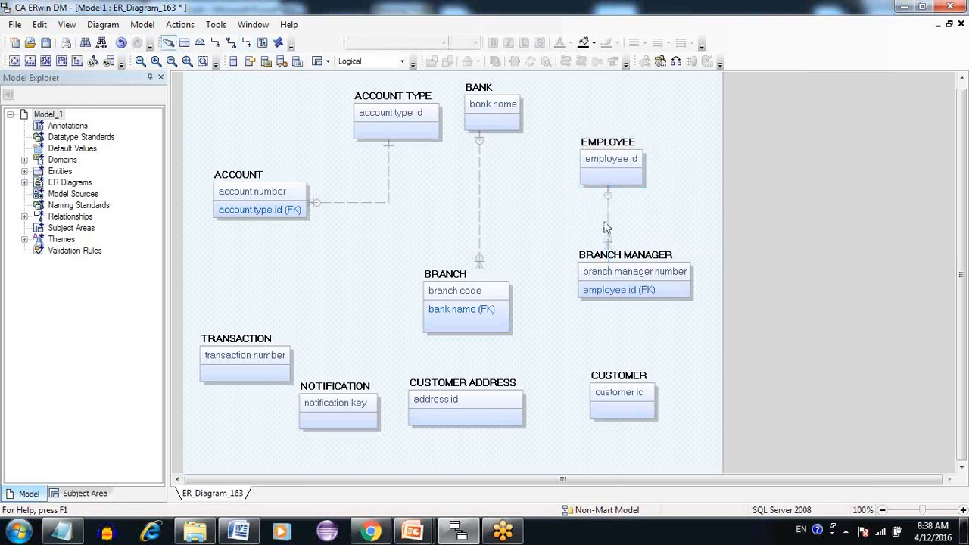
left_click_drag(608, 221, 620, 222)
left_click(593, 219)
Step: Widen the EMPLOYEE entity box and straighten the vertical relationship line between EMPLOYEE and BRANCH MANAGER
left_click(635, 177)
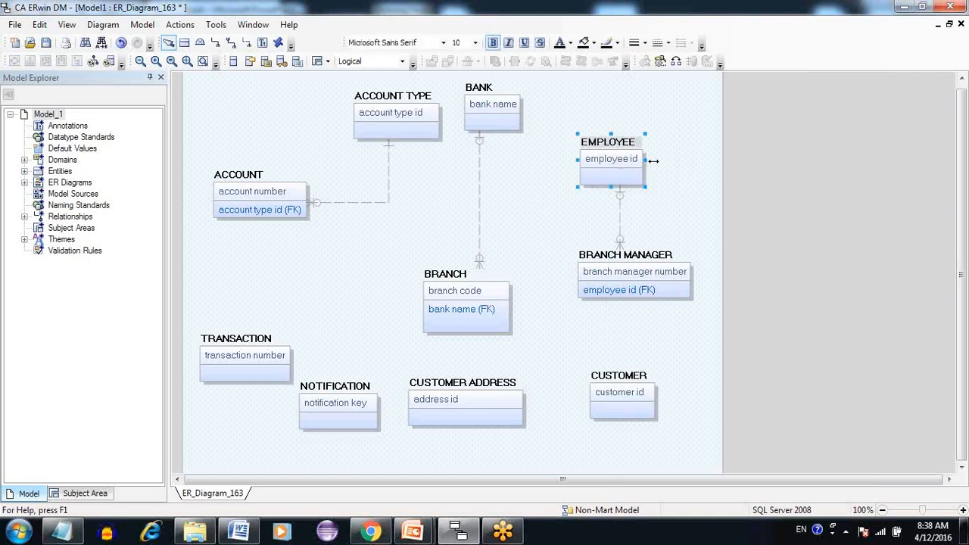
left_click_drag(646, 160, 682, 160)
left_click_drag(644, 209, 621, 217)
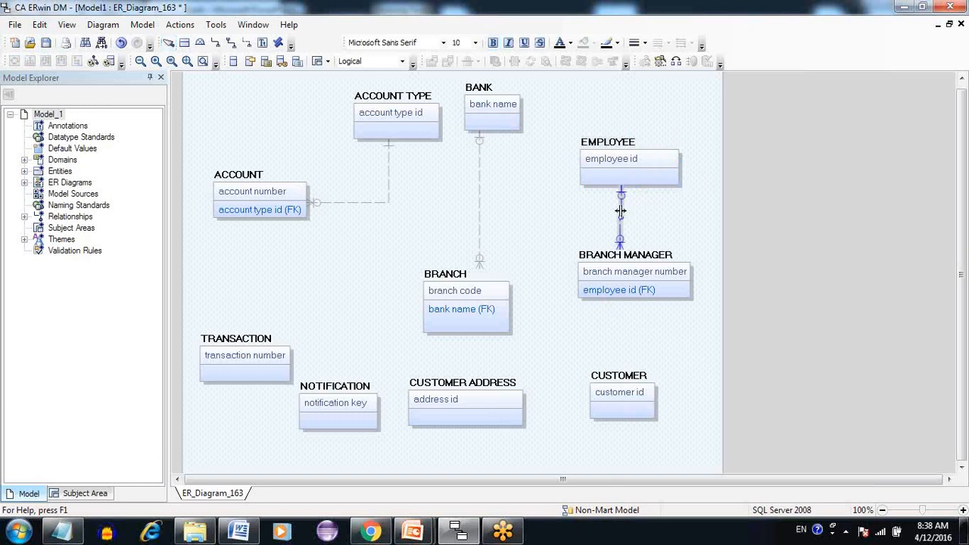
left_click(627, 197)
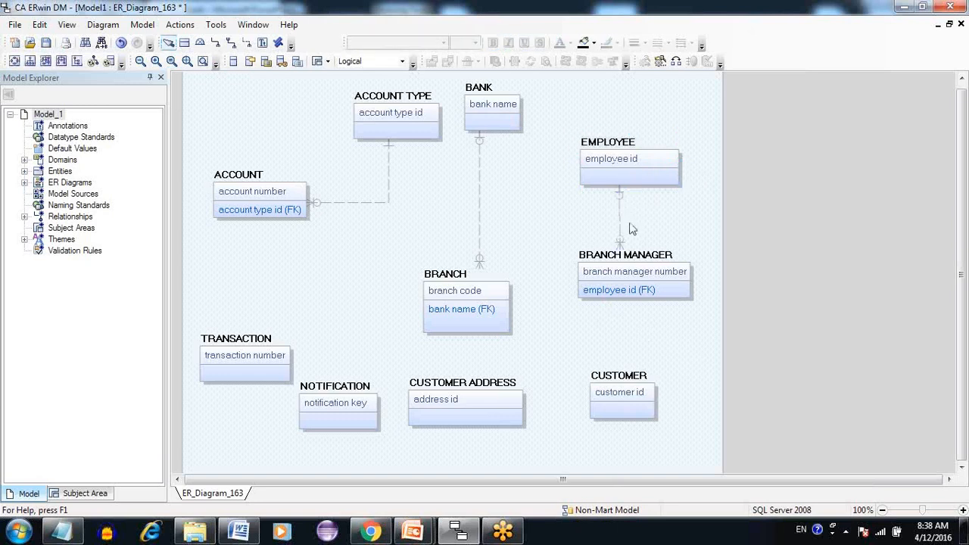
left_click(622, 215)
mouse_move(623, 214)
left_mouse_down()
mouse_move(633, 217)
mouse_move(620, 222)
left_mouse_up()
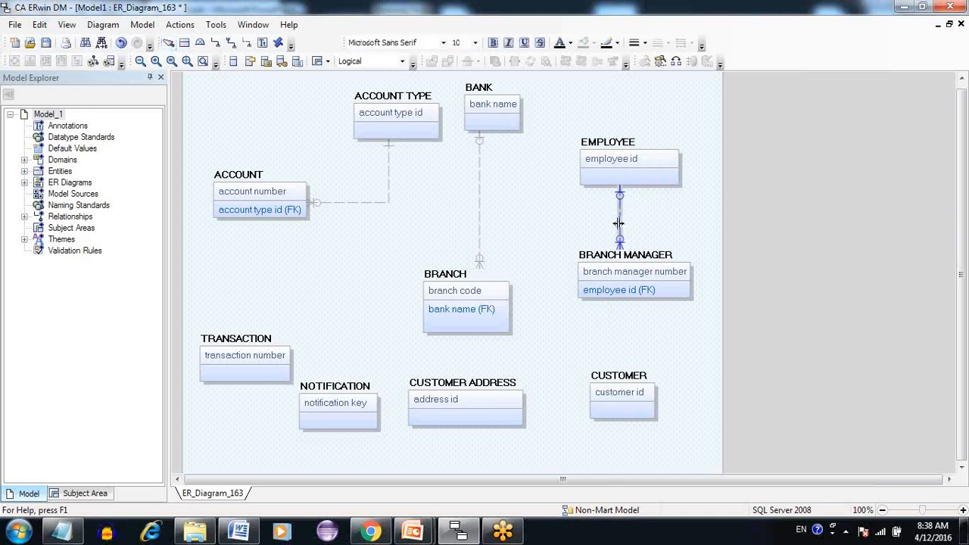
left_click(594, 198)
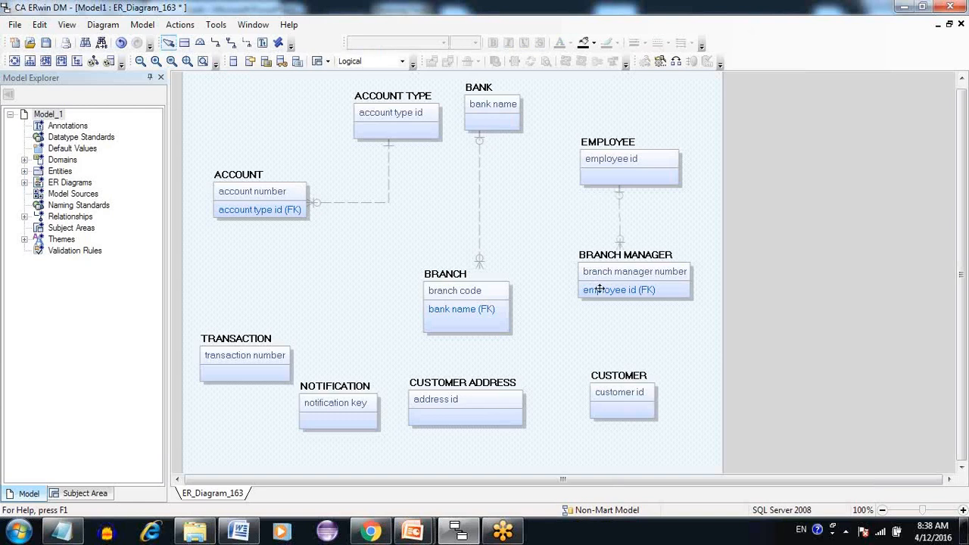
Step: Set the EMPLOYEE–BRANCH MANAGER relationship's null option to Nulls Not Allowed and reroute its line around the outer side of both entities
left_click_drag(550, 238, 677, 323)
left_click(679, 324)
left_click(619, 203)
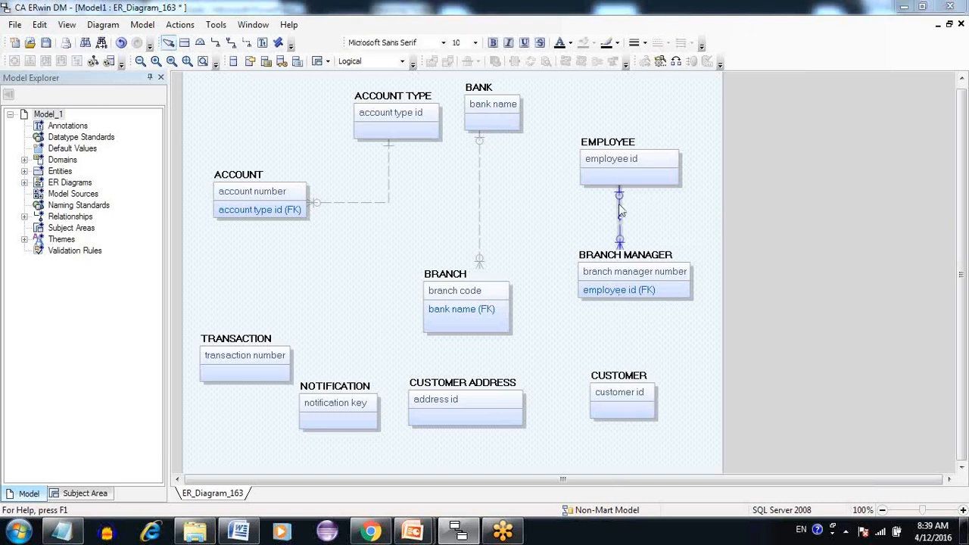
double_click(620, 212)
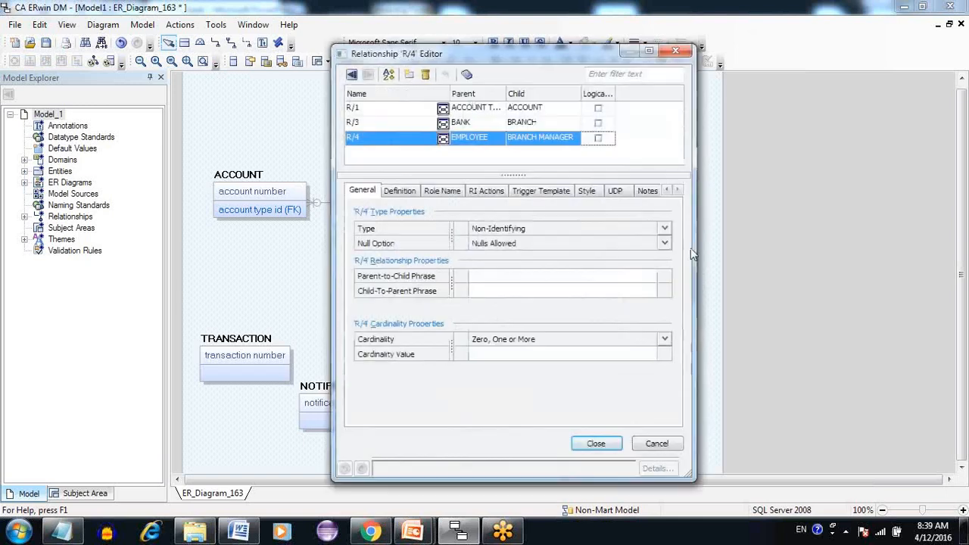
left_click(664, 243)
left_click(637, 274)
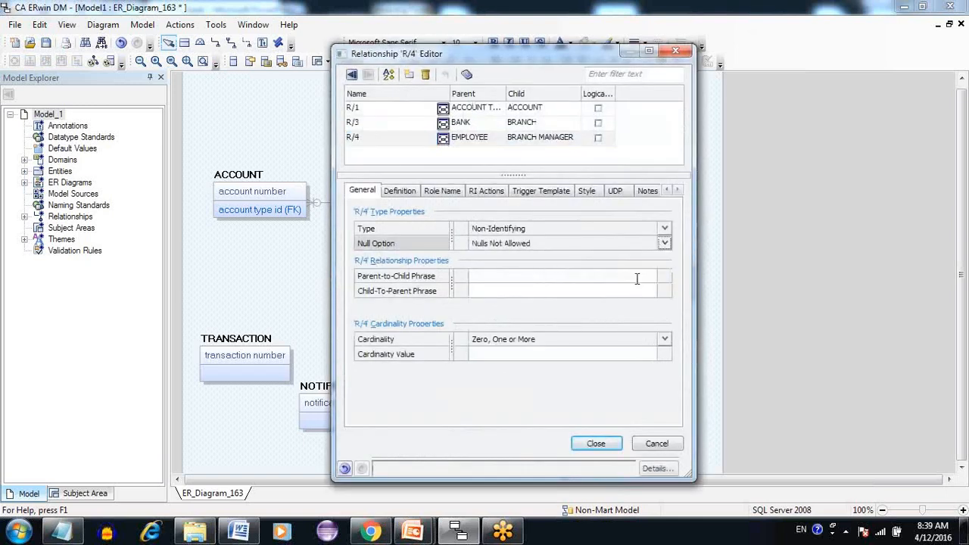
left_click(596, 446)
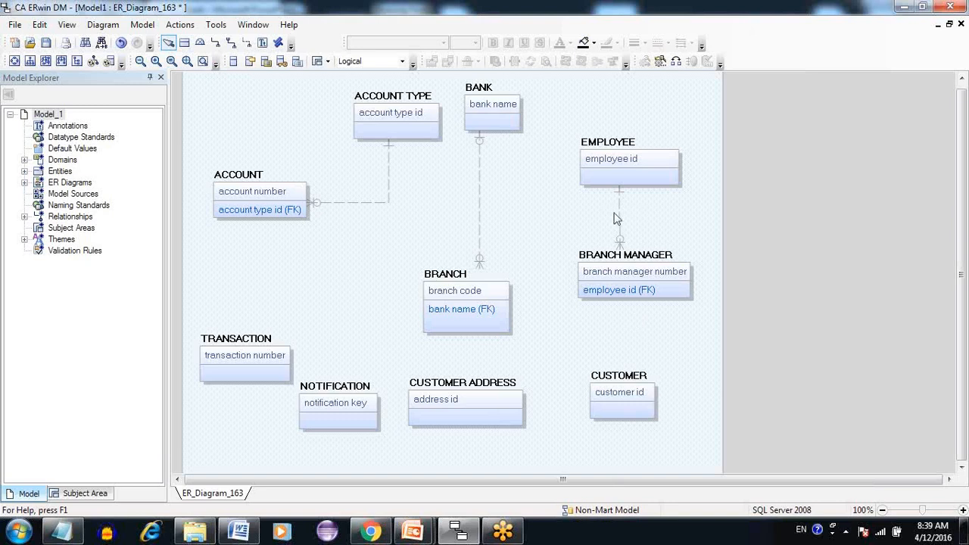
left_click_drag(620, 216, 700, 277)
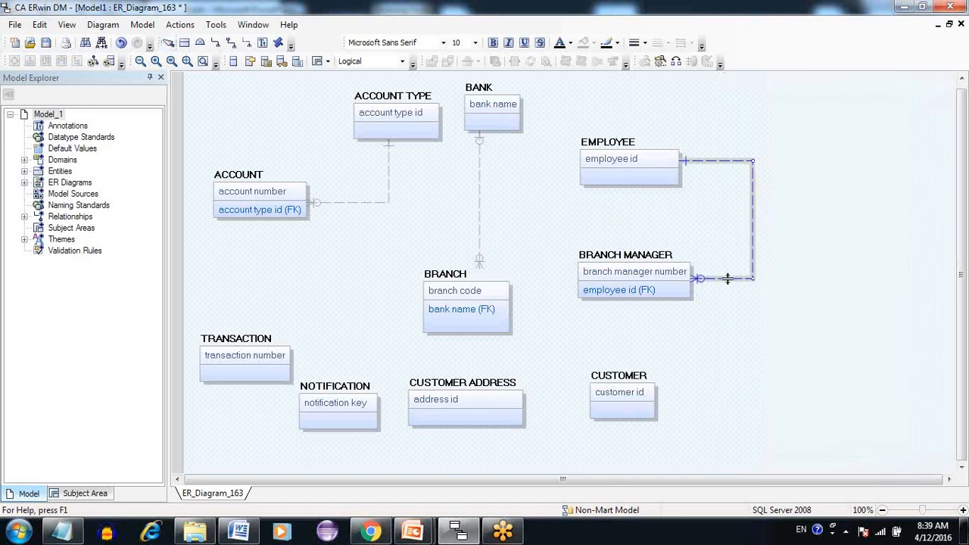
left_click(718, 311)
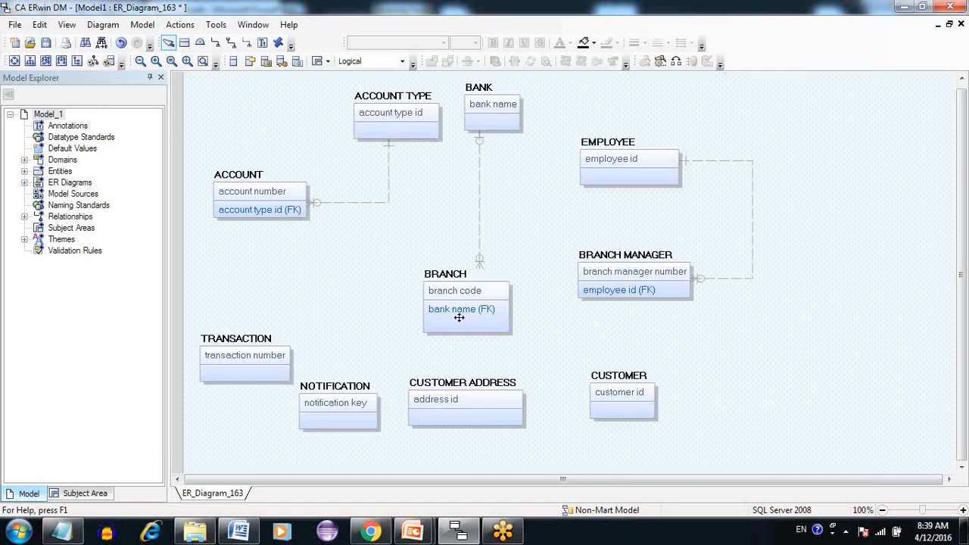
Step: Create a non-identifying relationship with BRANCH as parent and BRANCH MANAGER as child
left_click(247, 44)
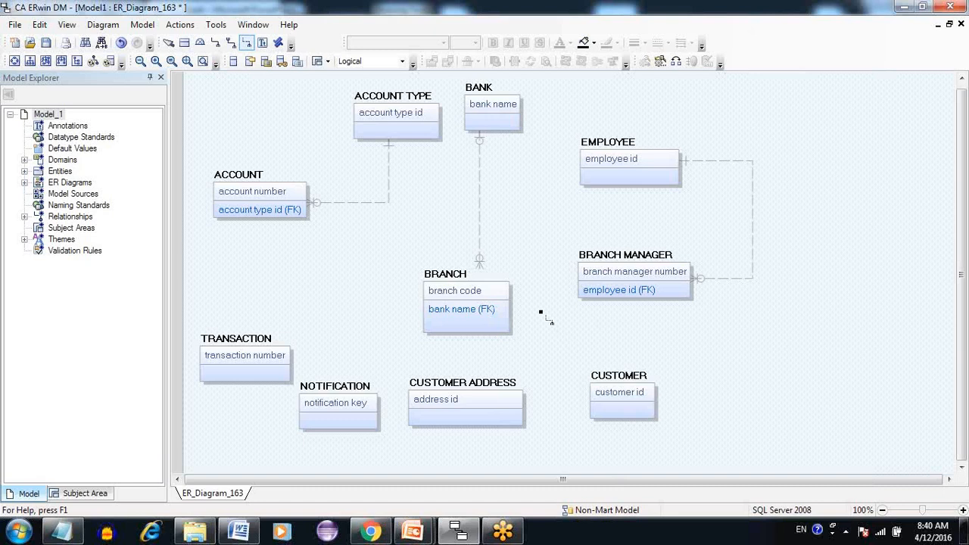
left_click(462, 310)
left_click(485, 305)
left_click(621, 279)
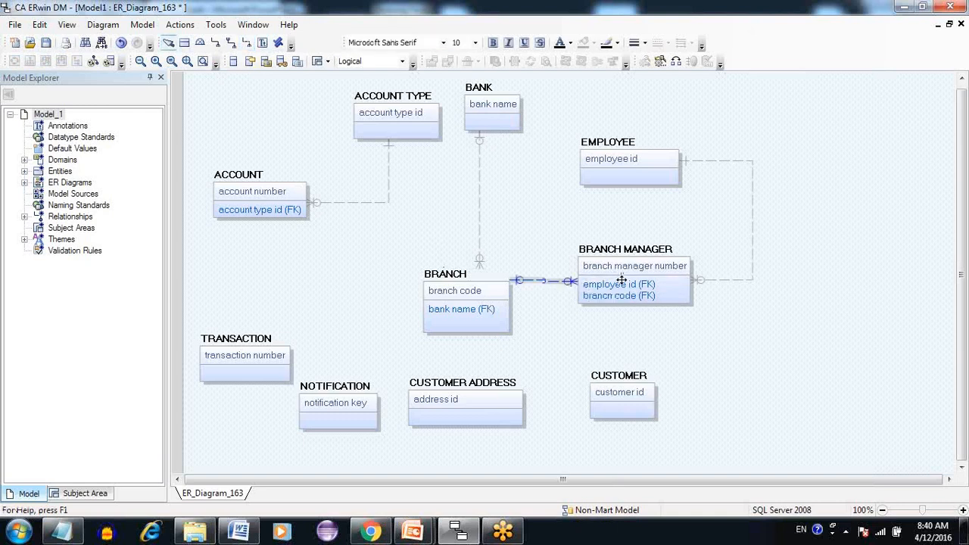
left_click(614, 322)
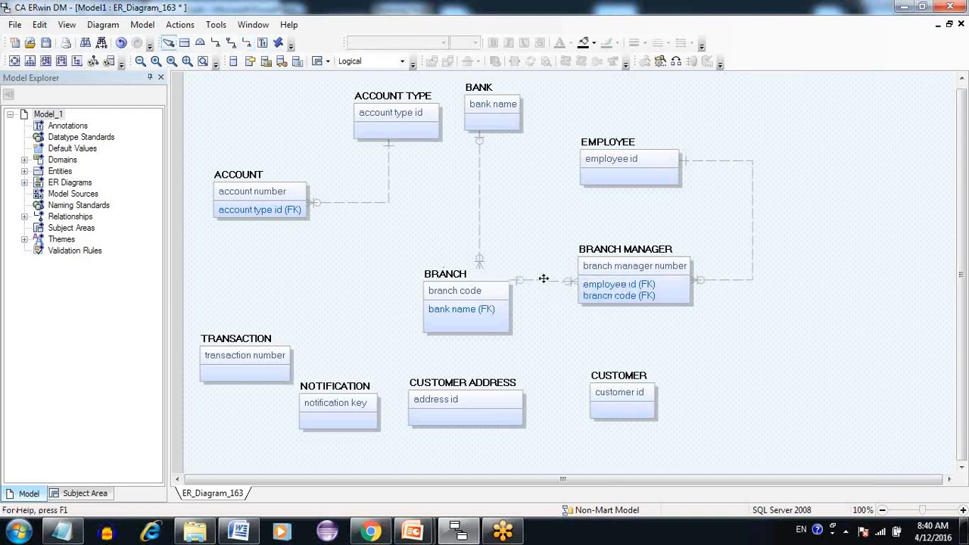
Step: Move BRANCH MANAGER farther away from BRANCH and straighten the relationship line between them horizontally
left_click(544, 285)
left_click_drag(543, 284, 558, 318)
left_click(562, 326)
left_click_drag(649, 289, 752, 297)
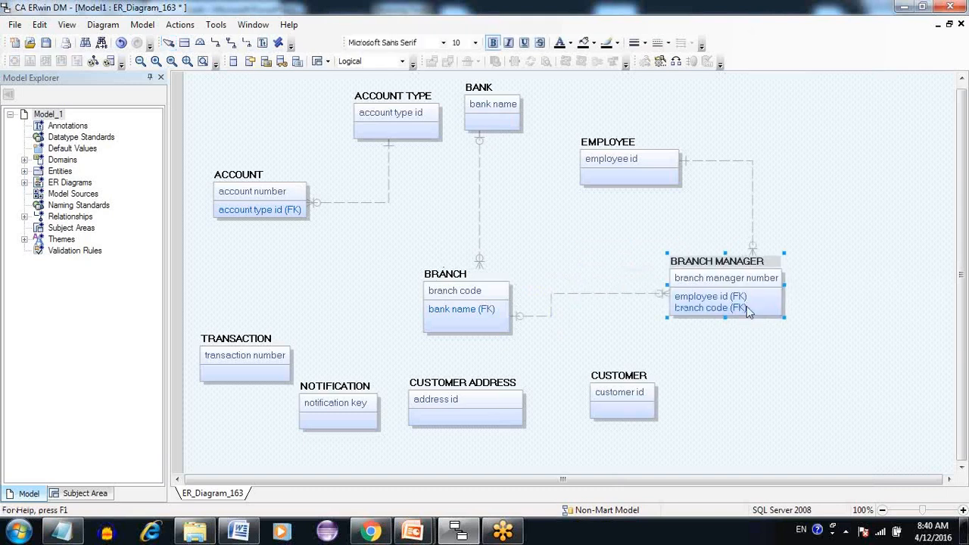
key("Escape")
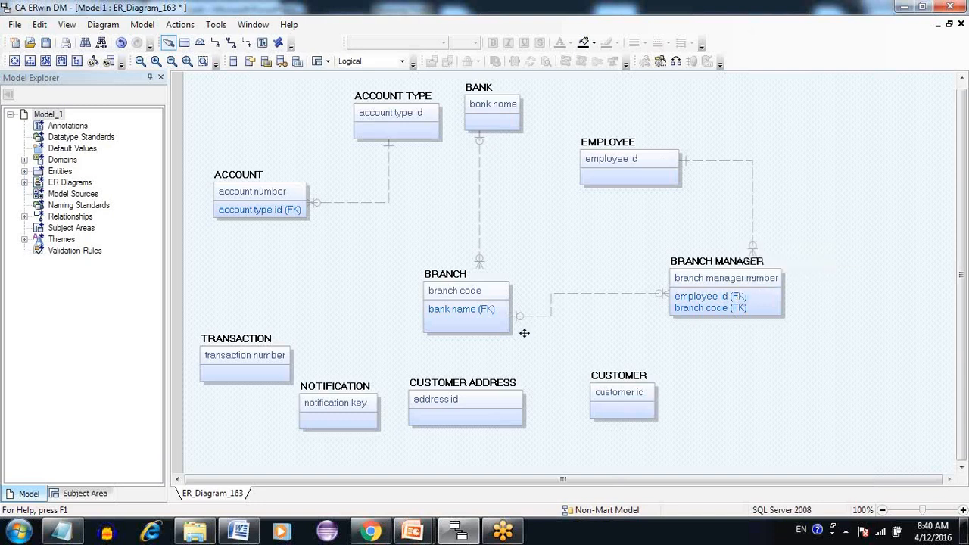
left_click_drag(572, 293, 570, 317)
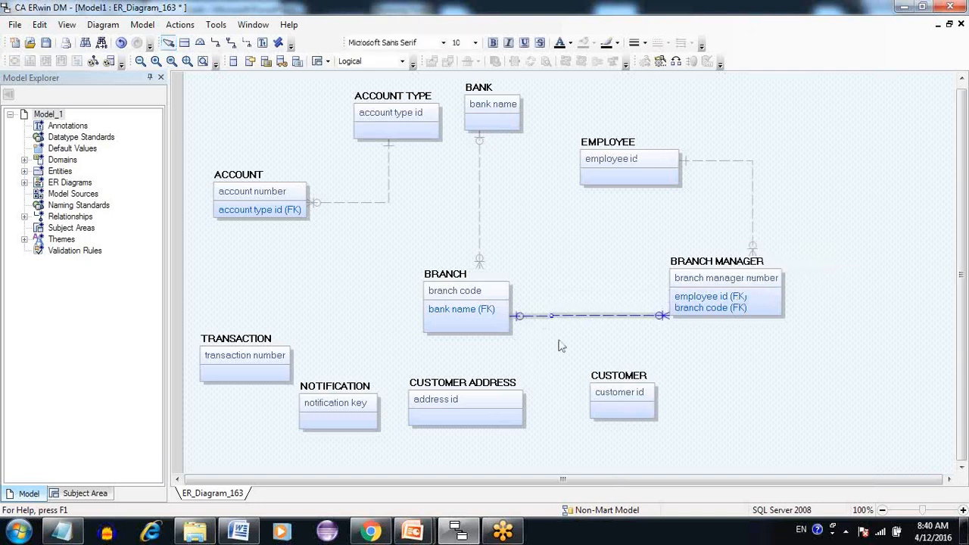
Step: Add the non-key attributes start date, end date and current status to the BRANCH MANAGER entity
left_click(566, 345)
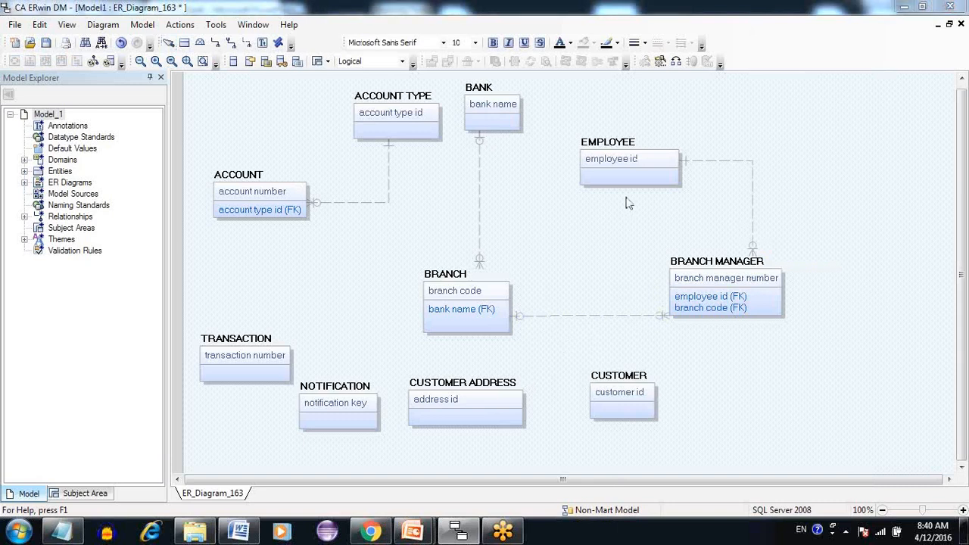
double_click(627, 199)
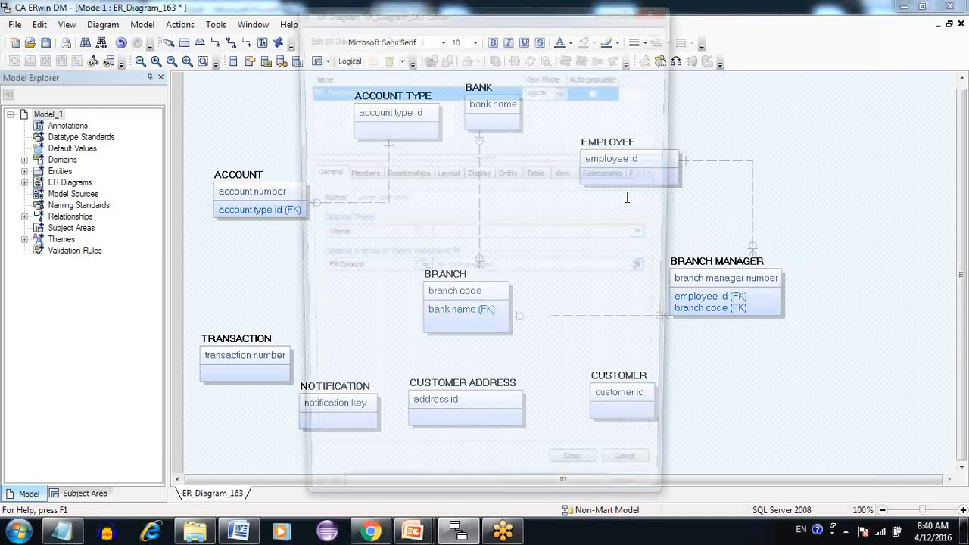
left_click(746, 314)
key("Return")
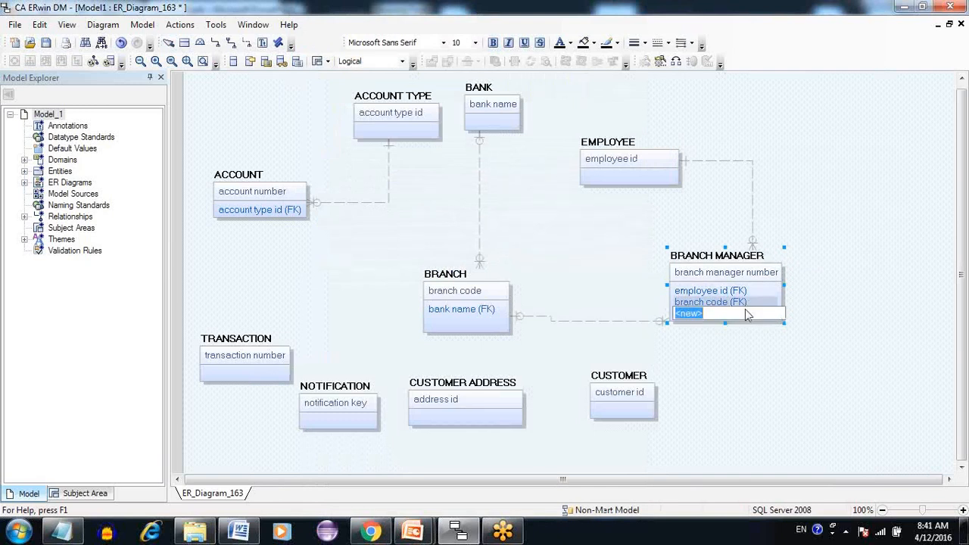
type("start date")
key("Return")
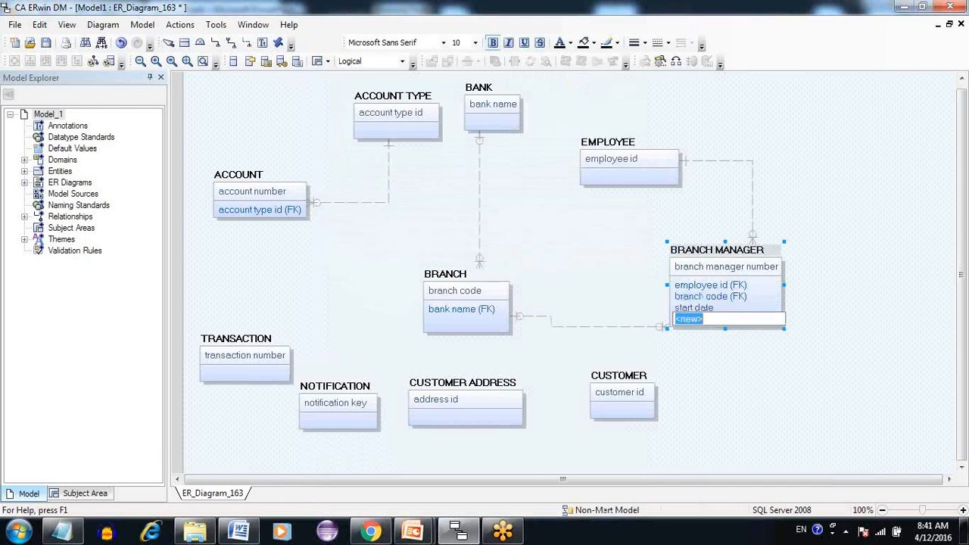
type("end date")
key("Return")
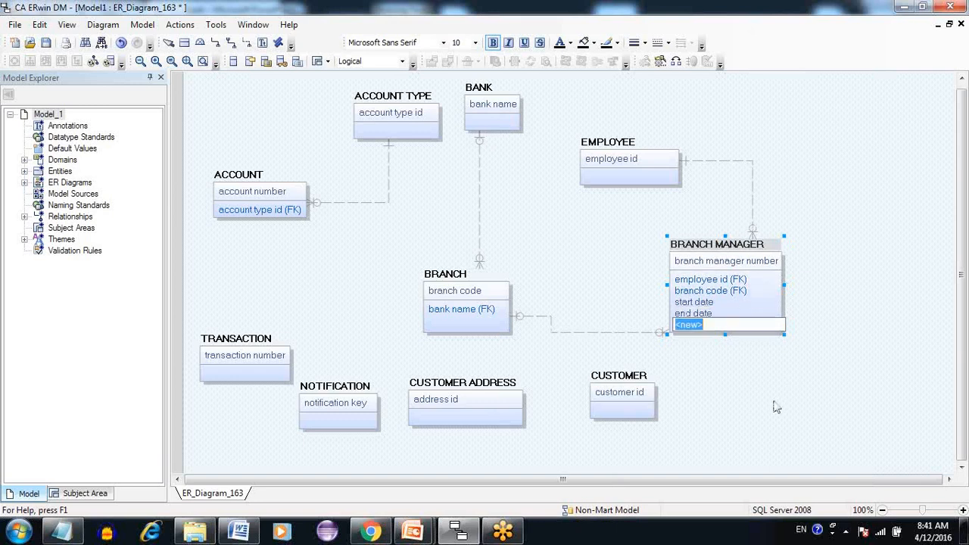
type("current status")
key("Return")
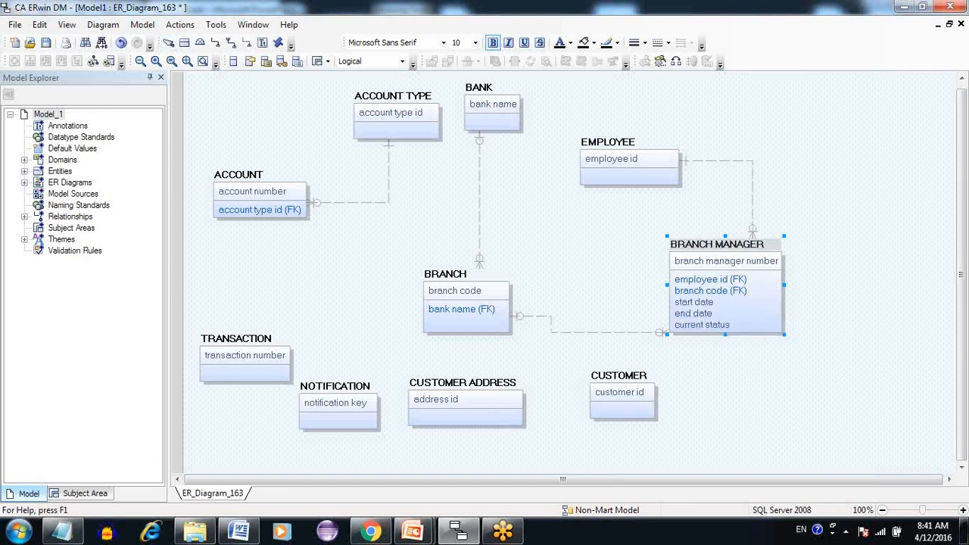
Step: Straighten the relationship line between BRANCH and the enlarged BRANCH MANAGER entity into one horizontal segment
left_click(618, 336)
left_click_drag(618, 335, 612, 316)
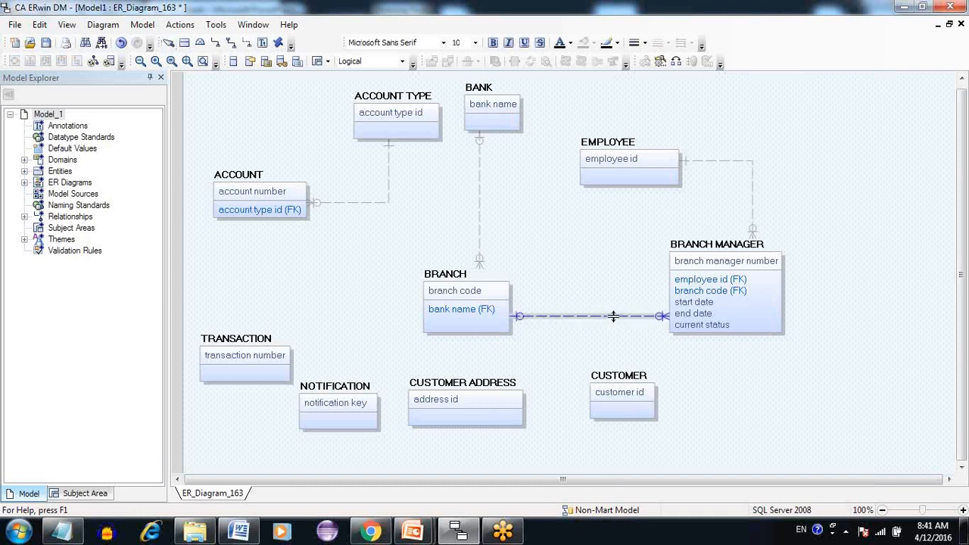
left_click(712, 356)
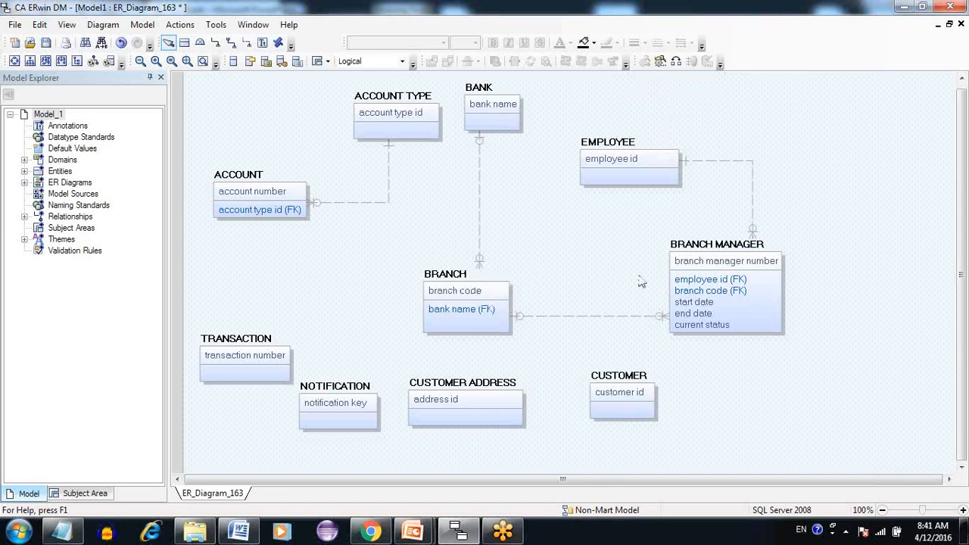
left_click_drag(670, 285, 832, 348)
left_click(742, 368)
left_click(704, 280)
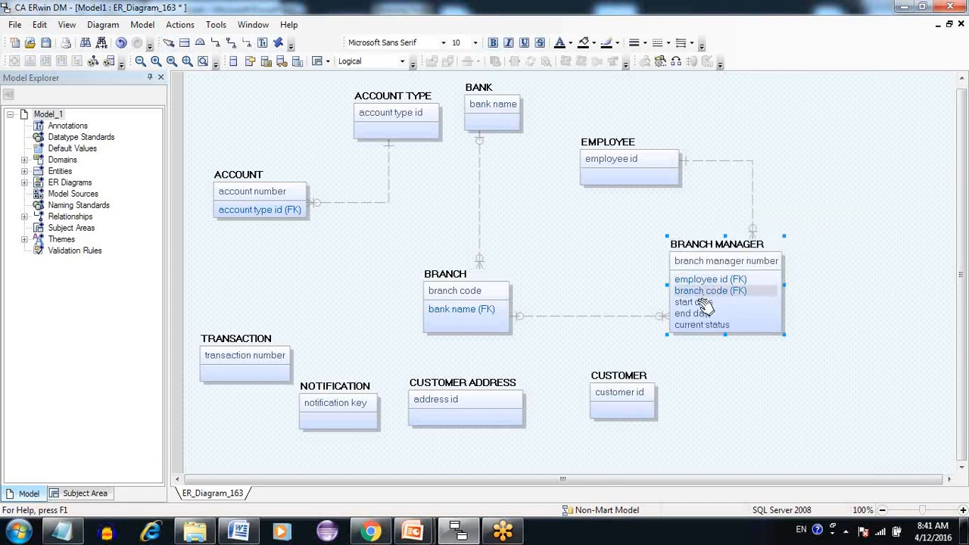
left_click(711, 380)
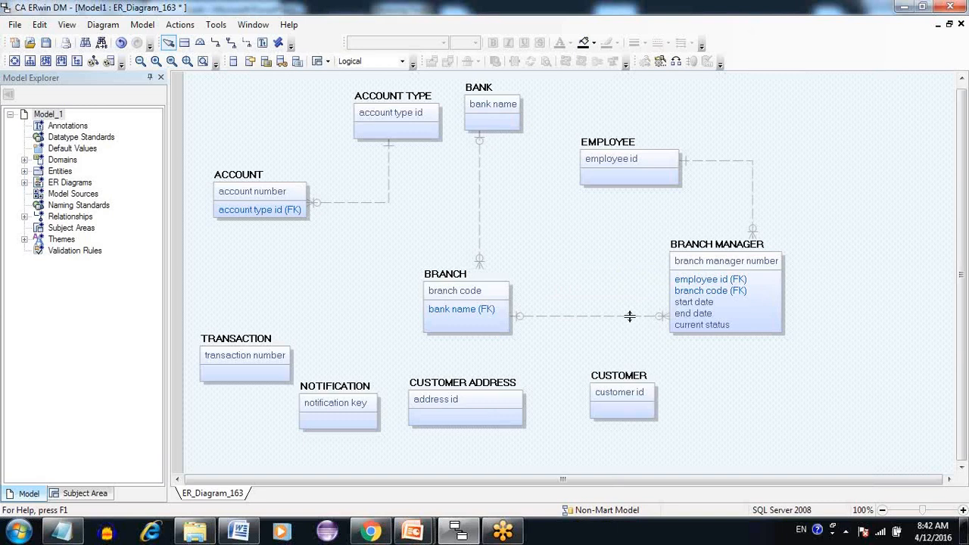
left_click(554, 313)
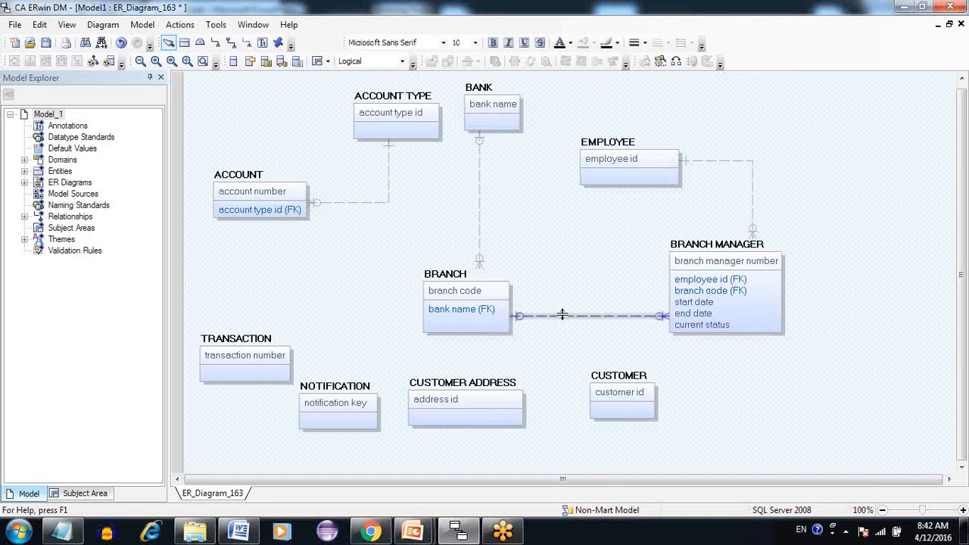
left_click(753, 217)
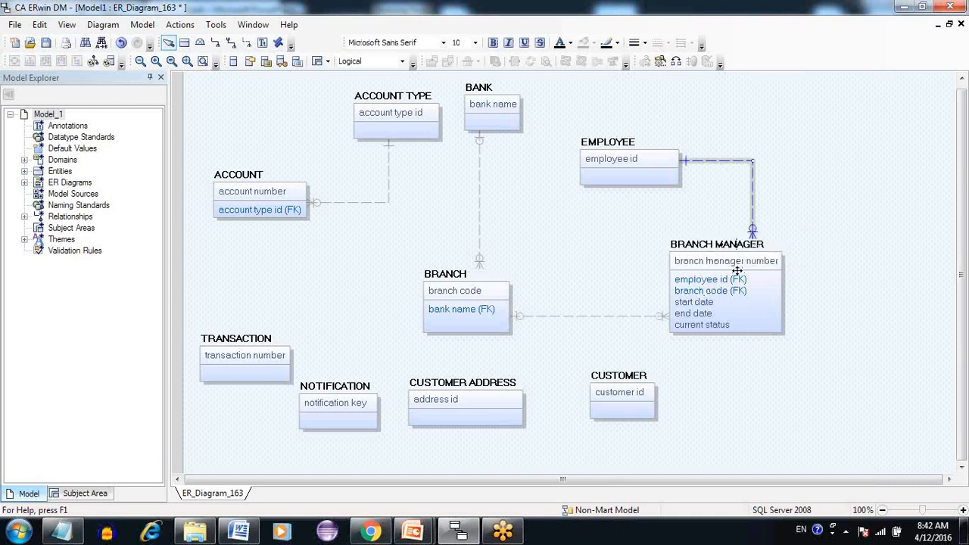
left_click(710, 186)
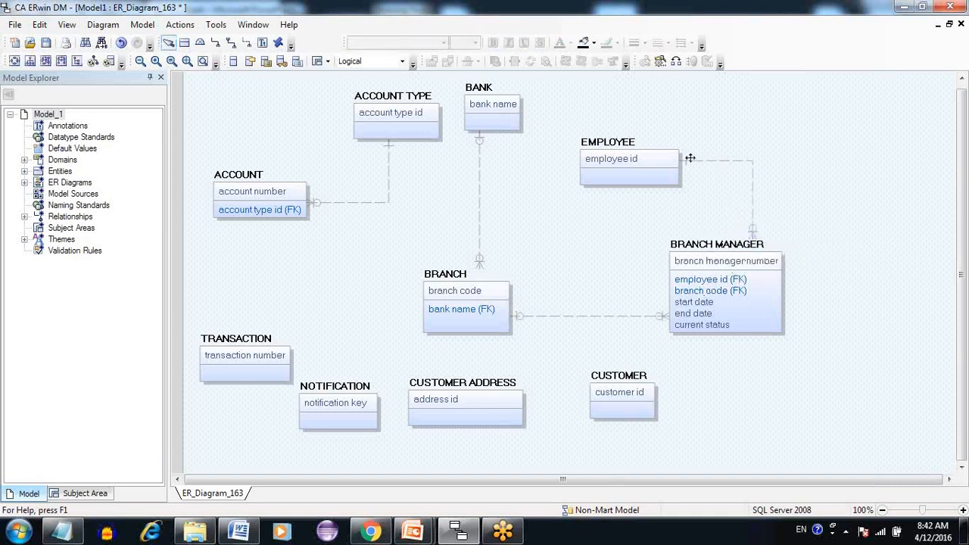
Step: Set the null option of the BRANCH–BRANCH MANAGER relationship to Nulls Not Allowed
left_click(648, 314)
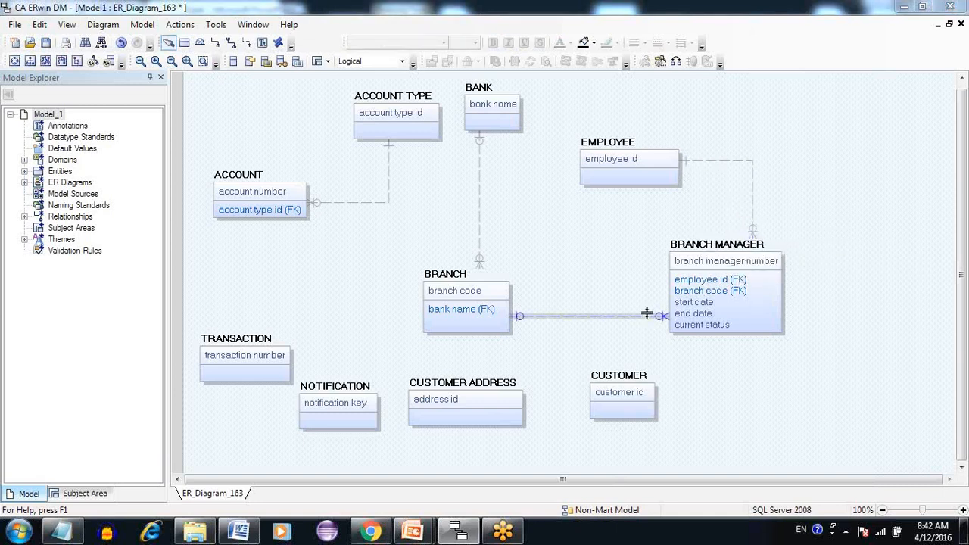
double_click(648, 314)
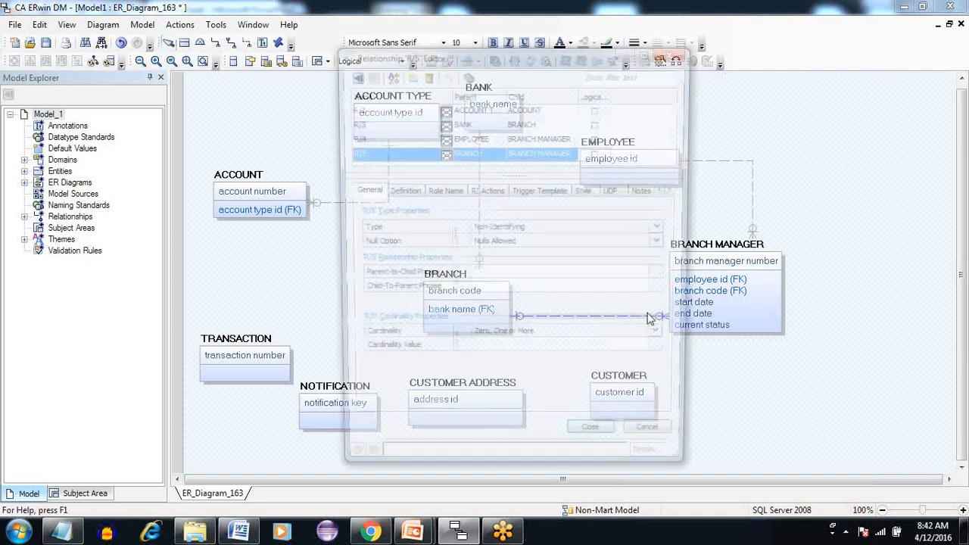
left_click(665, 243)
left_click(606, 271)
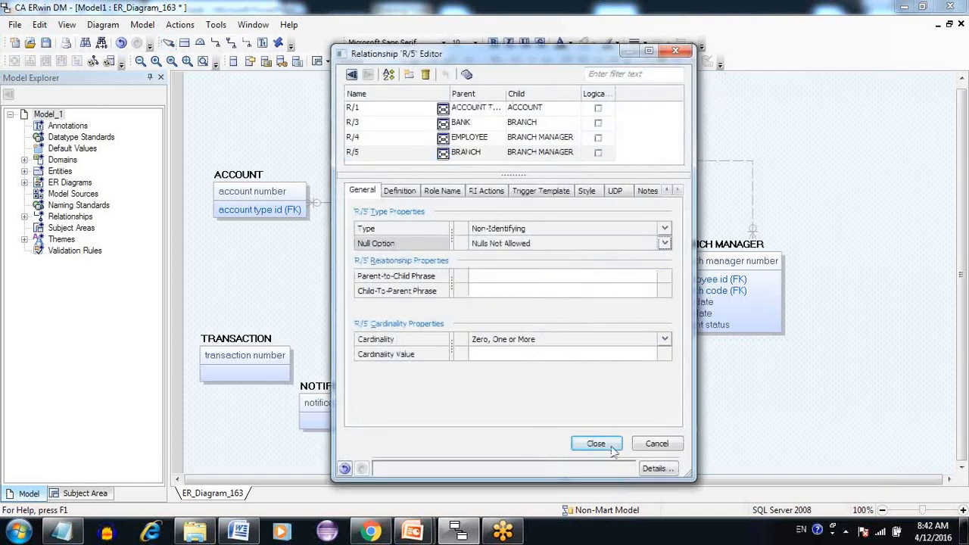
left_click(612, 448)
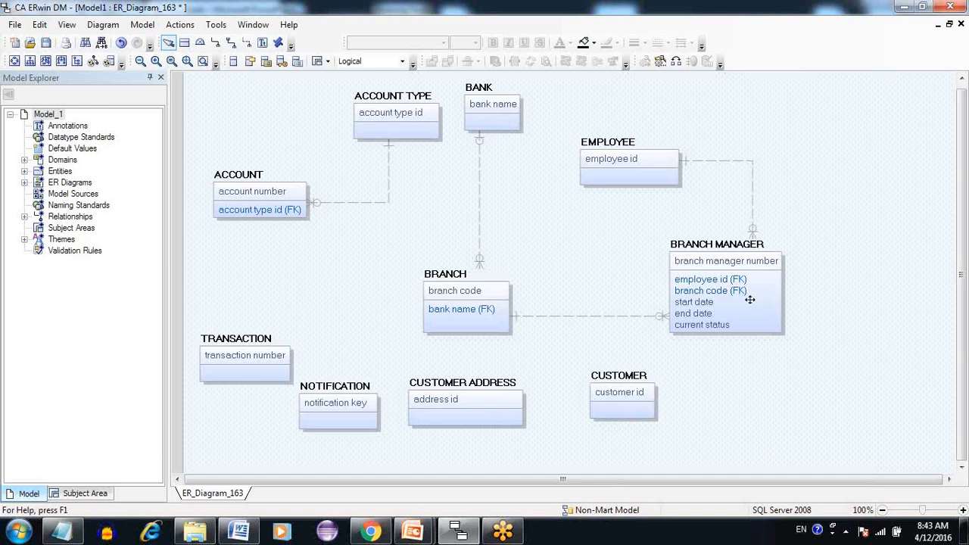
left_click_drag(662, 227, 801, 369)
left_click(802, 368)
left_click_drag(640, 233, 752, 369)
Step: Rename the primary key attribute of BRANCH MANAGER as branch manager number key
left_click(734, 267)
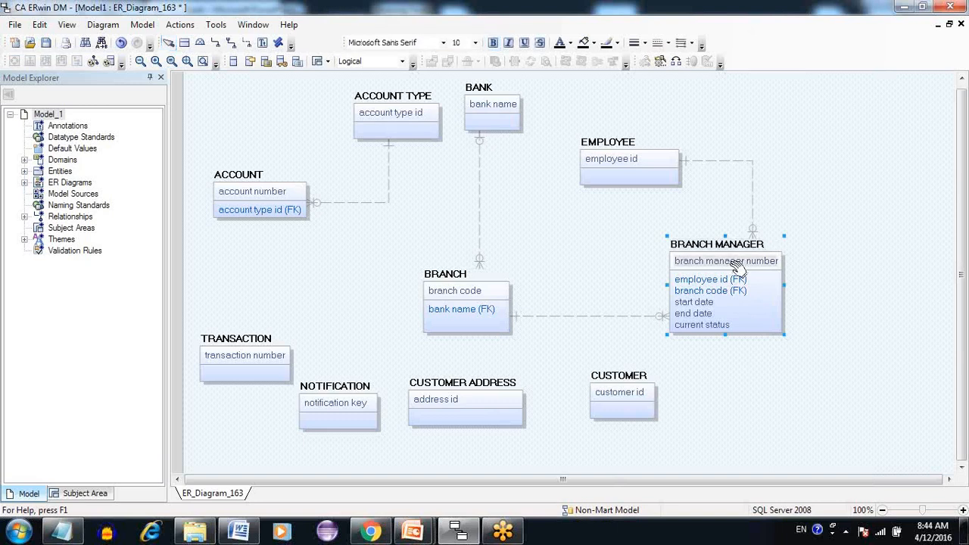
left_click(732, 264)
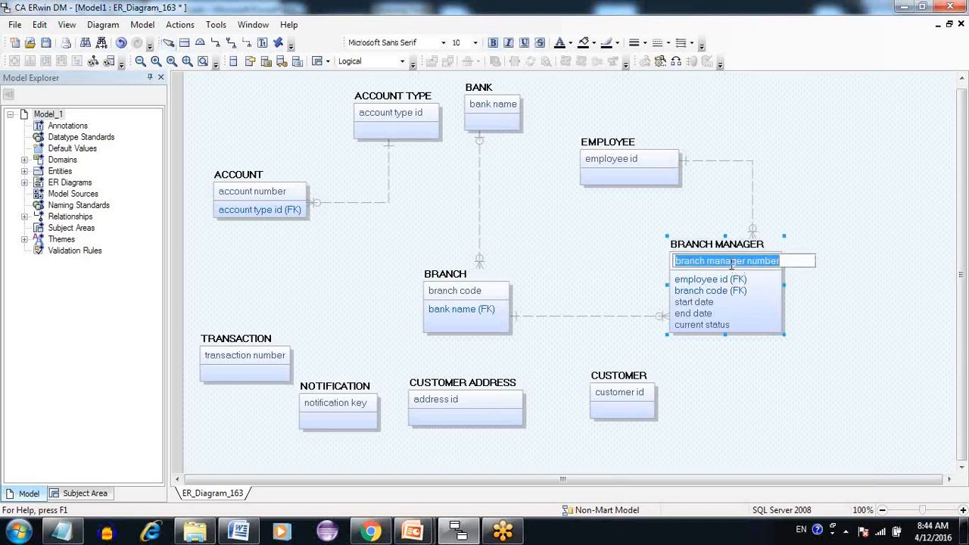
key("End")
type("key")
key("Return")
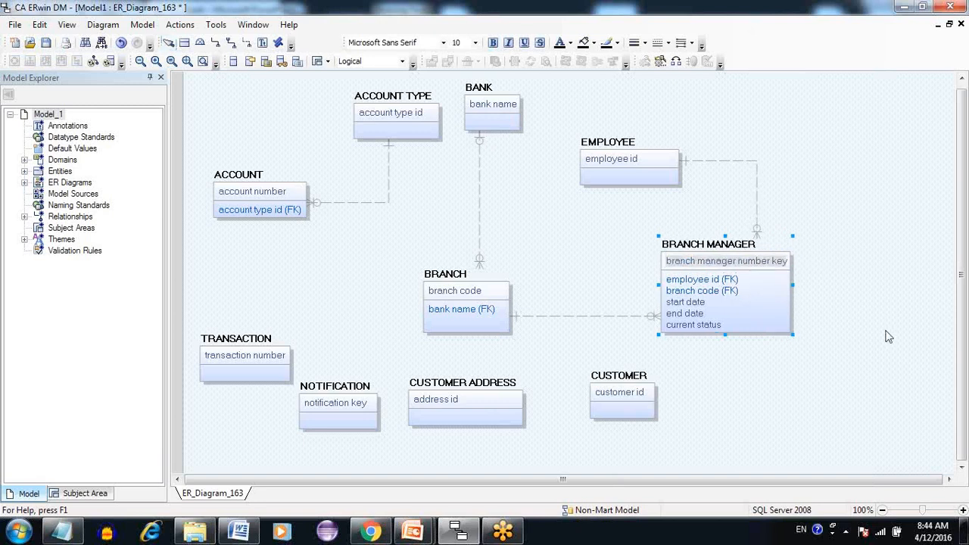
left_click(889, 336)
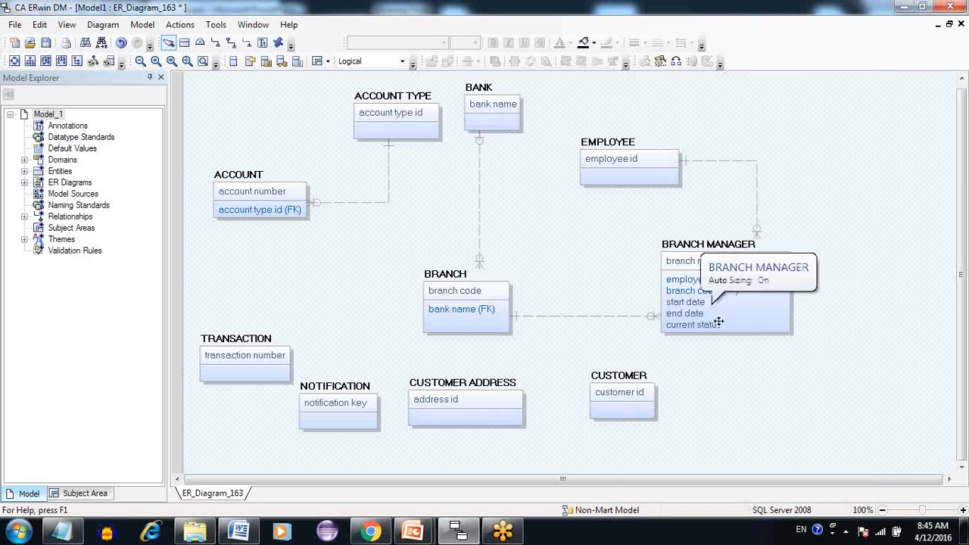
left_click(764, 319)
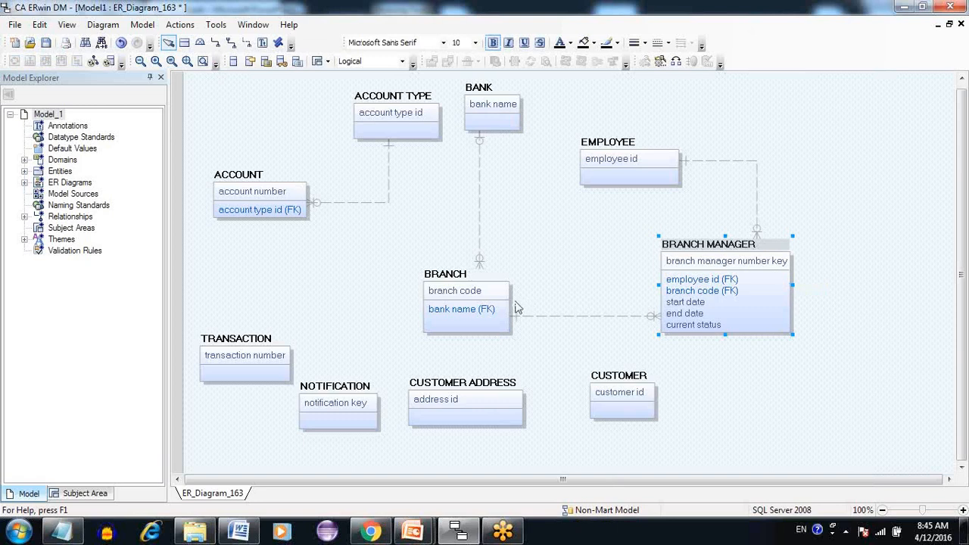
left_click(484, 310)
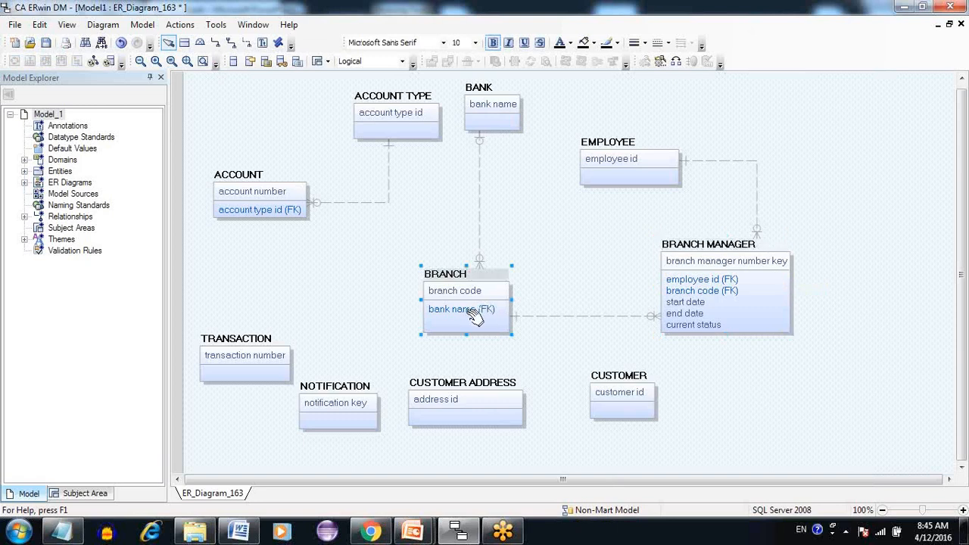
left_click(475, 315)
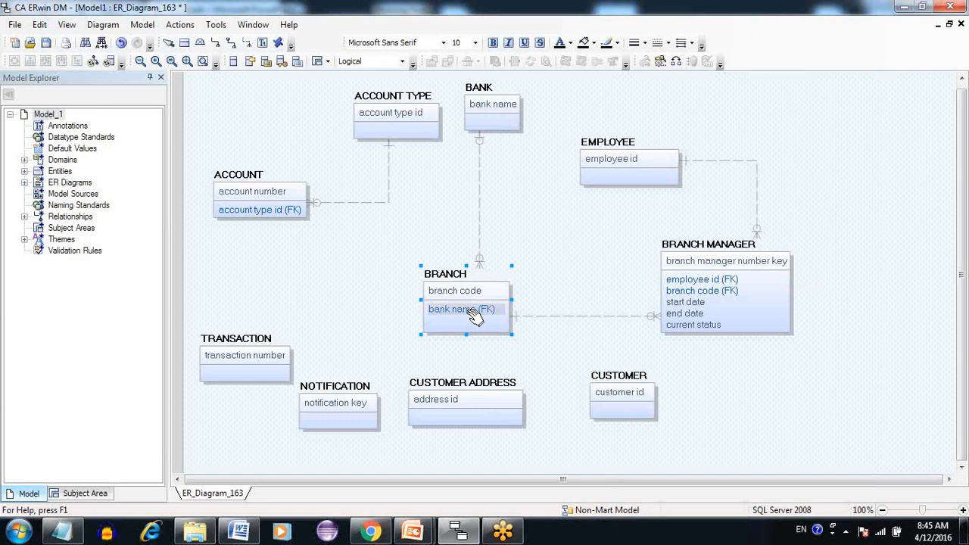
key("Escape")
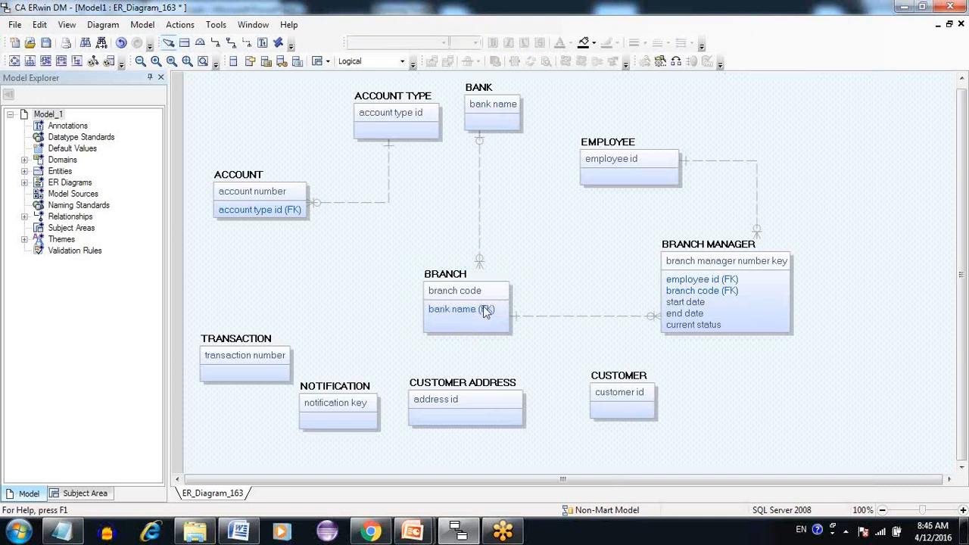
left_click(627, 265)
Step: Delete the BRANCH MANAGER entity from both the diagram and the model
left_click(705, 299)
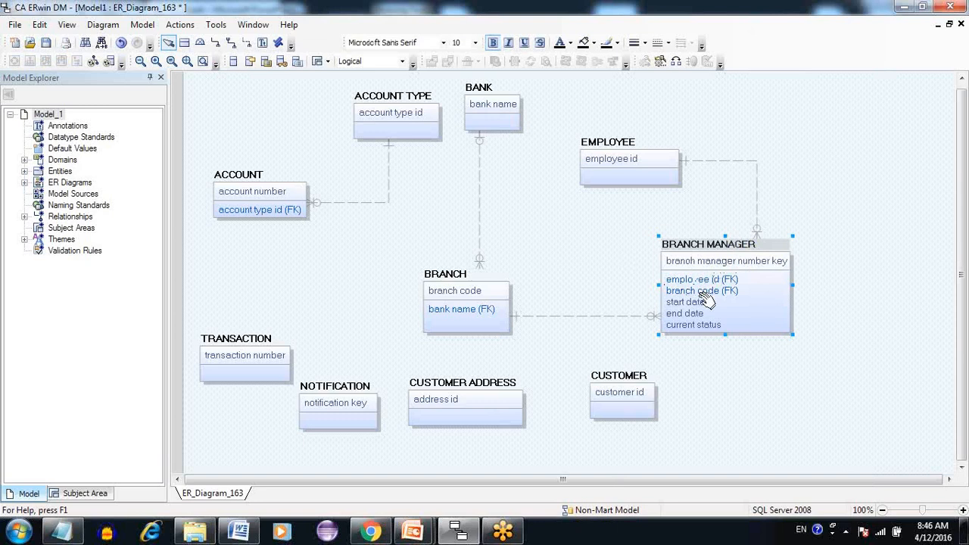
key("Delete")
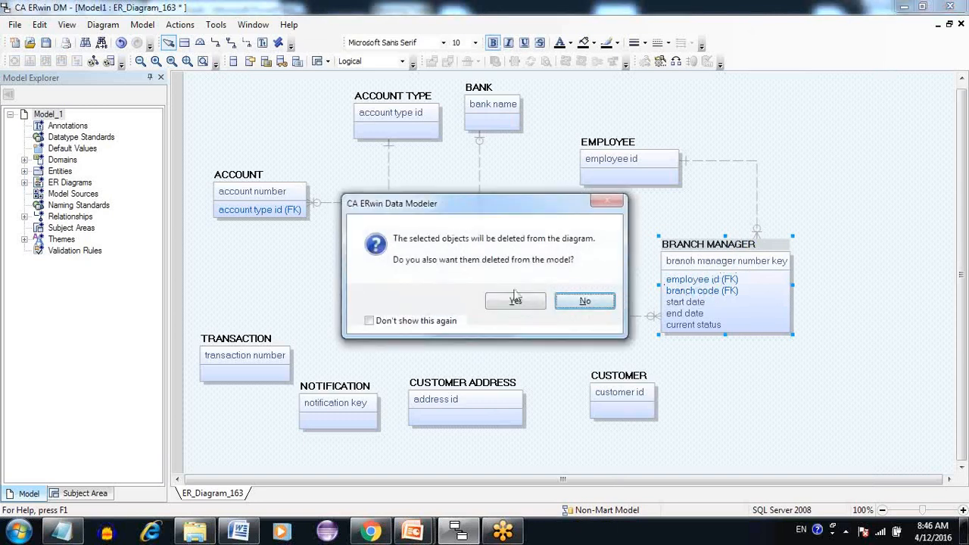
left_click(522, 299)
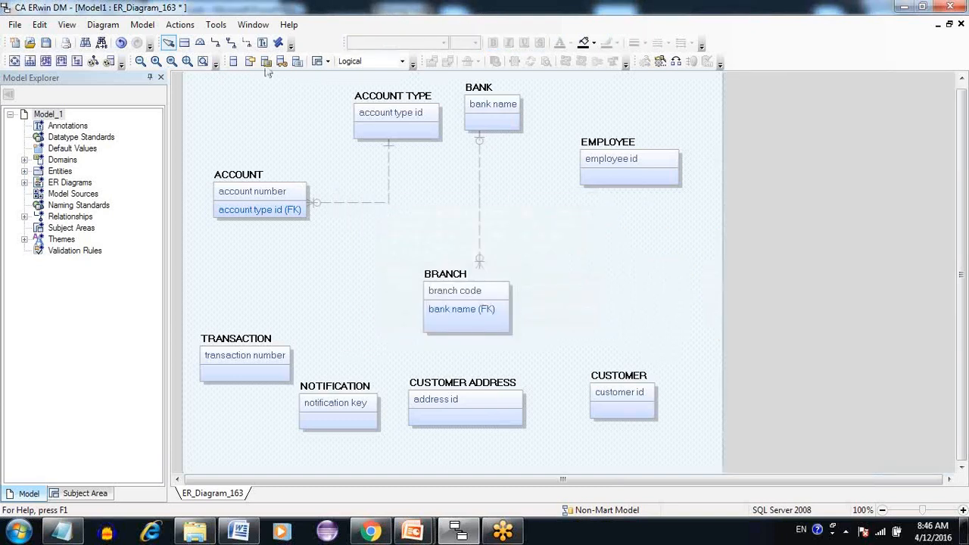
Step: Create a non-identifying relationship with EMPLOYEE as parent and BRANCH as child, and reroute its line below EMPLOYEE into the side of BRANCH
left_click(249, 43)
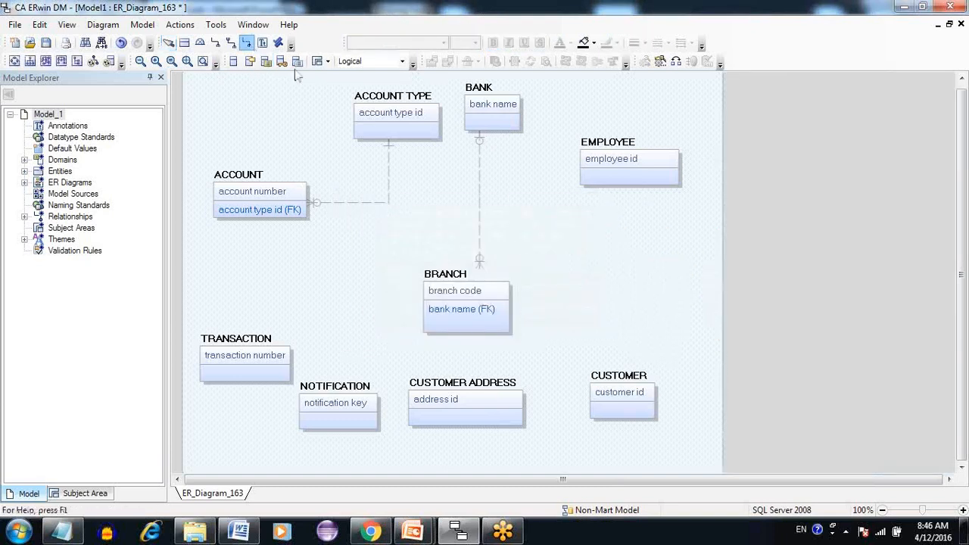
left_click(623, 169)
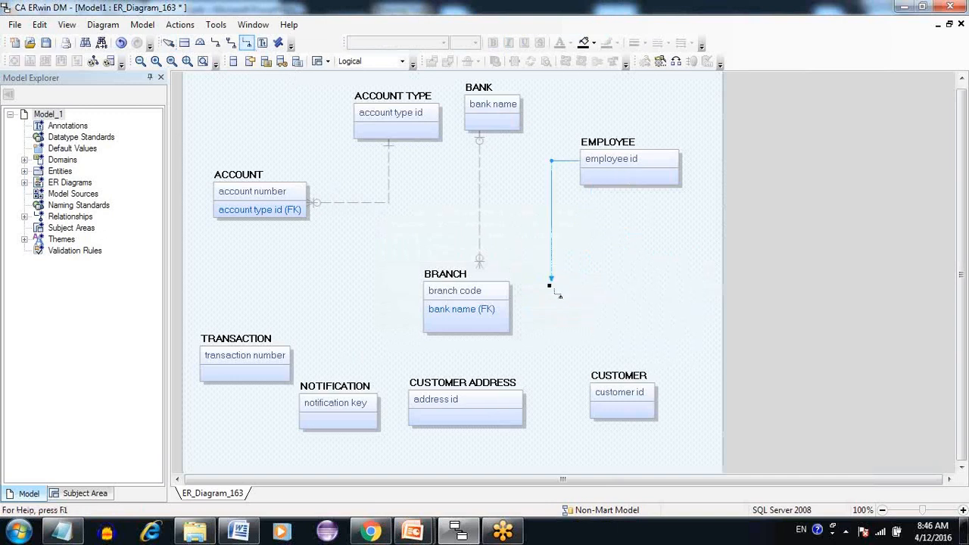
left_click(502, 311)
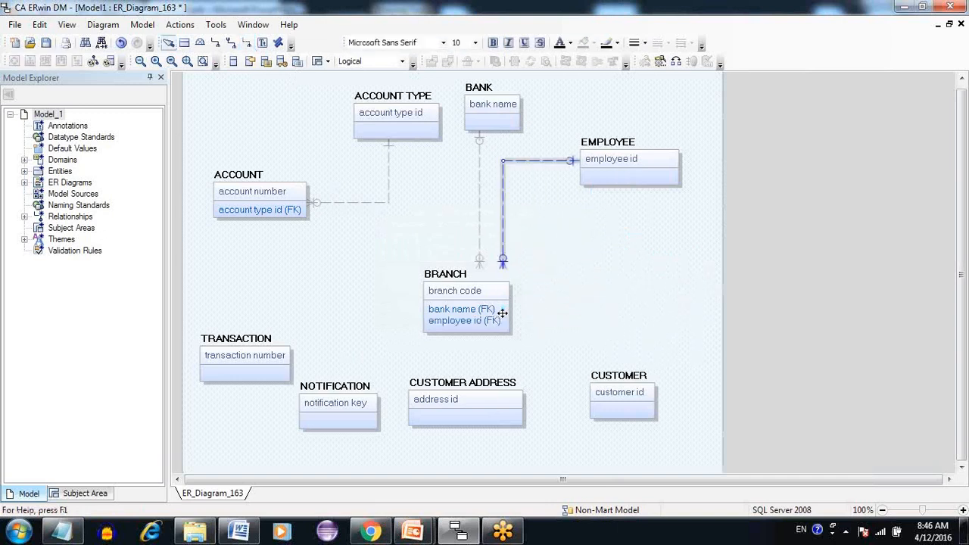
left_click_drag(502, 245, 638, 278)
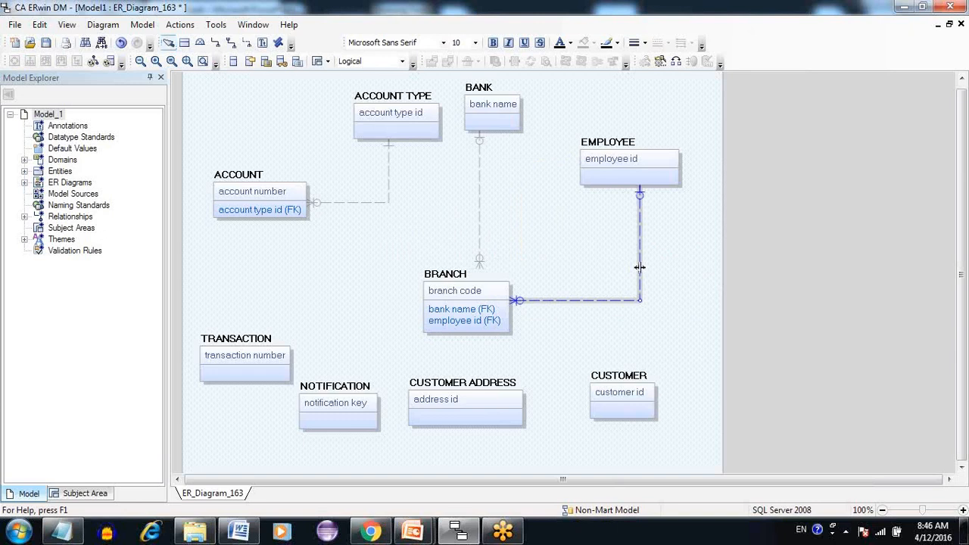
left_click(473, 351)
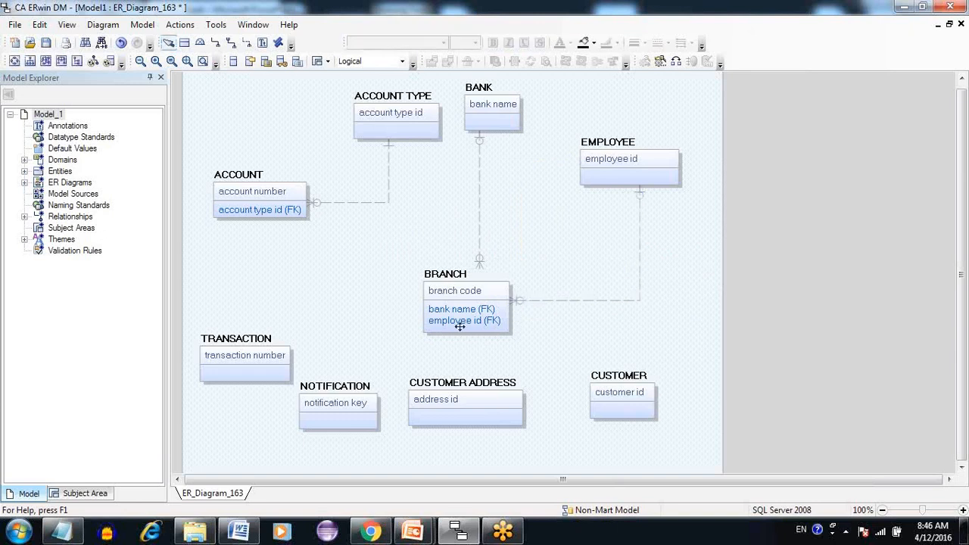
Step: Rename the employee id foreign key in BRANCH as branch manager id and enlarge the BRANCH box to fit the full name
left_click(459, 321)
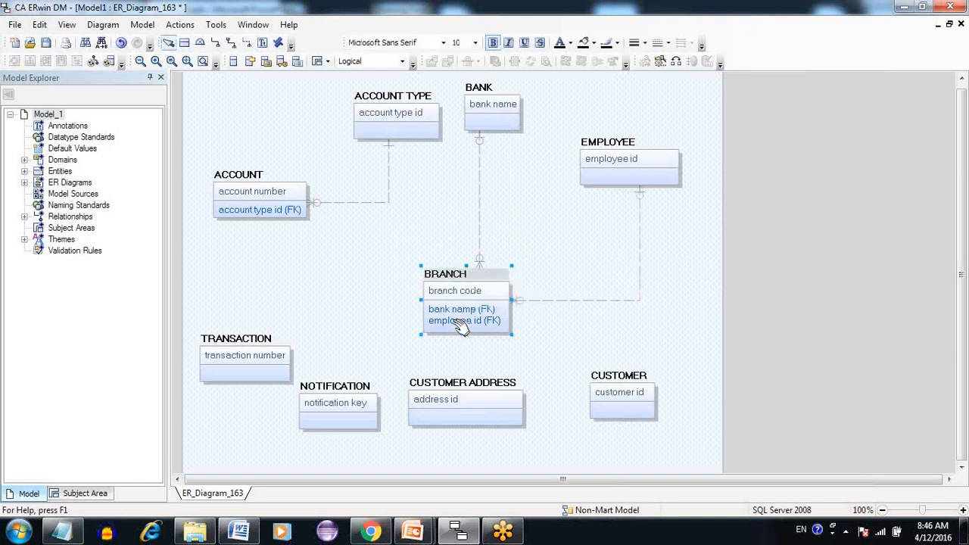
left_click(458, 321)
left_click(455, 322)
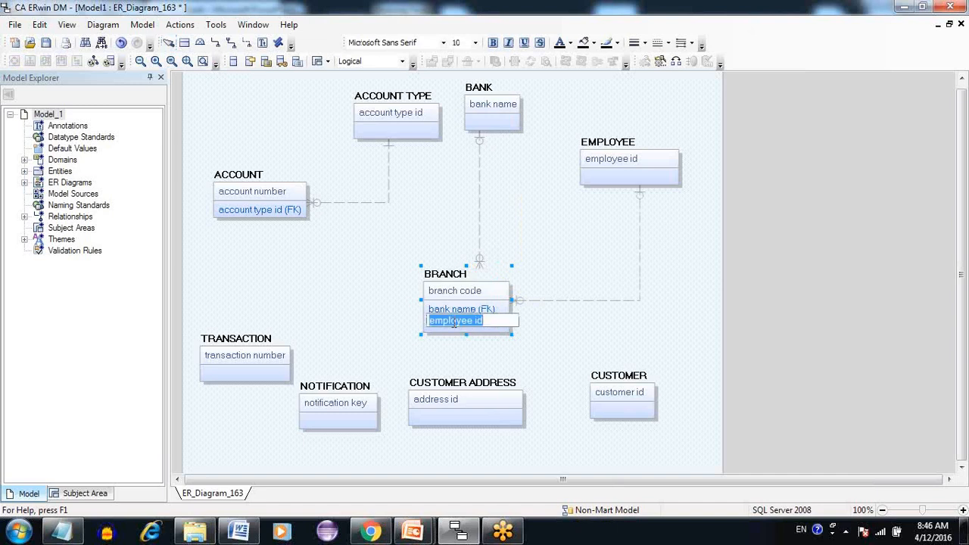
left_click(454, 322)
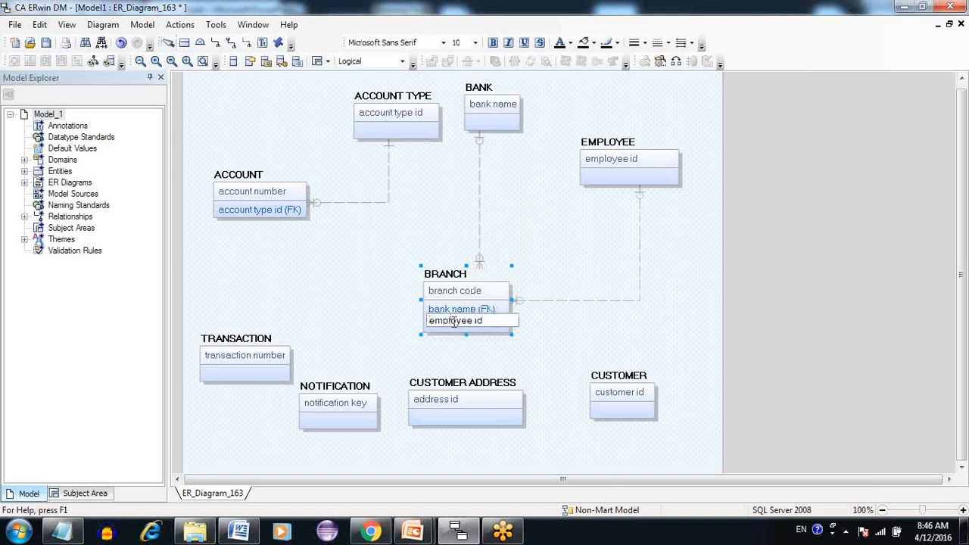
key("Home")
type("bm")
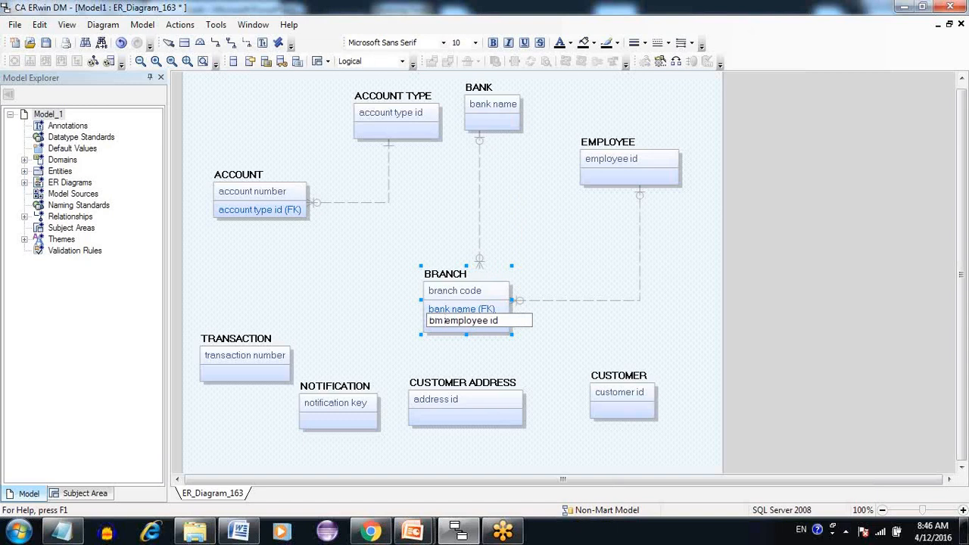
key("Right")
key("Right")
key("Right")
key("Right")
key("Right")
key("Right")
key("Right")
key("shift+Right")
key("ctrl+shift+Left")
key("ctrl+shift+Left")
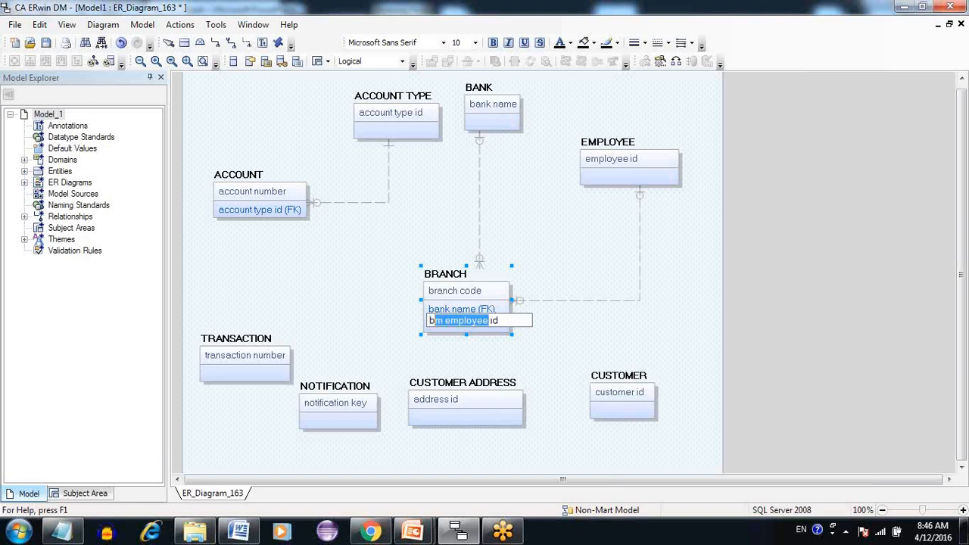
type("branch")
type(" manage")
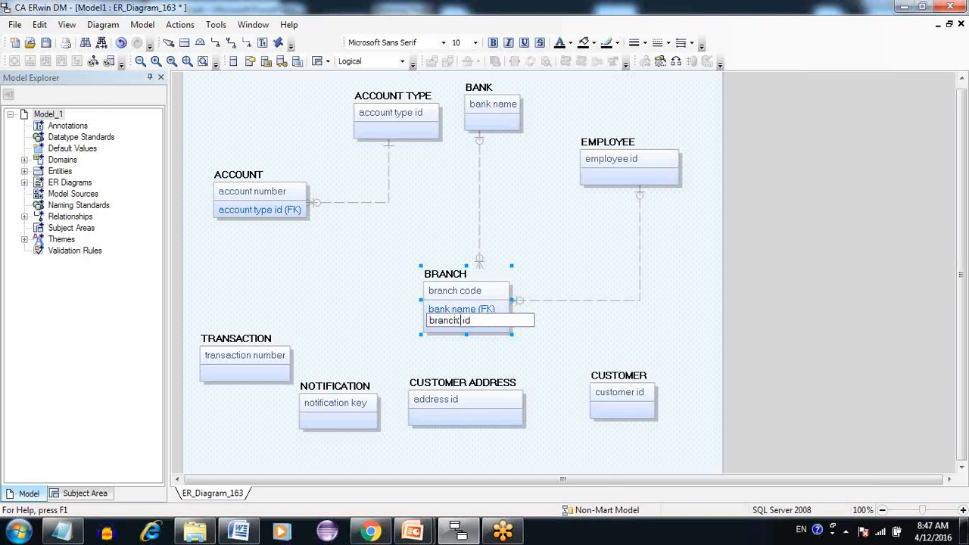
type("r")
key("Return")
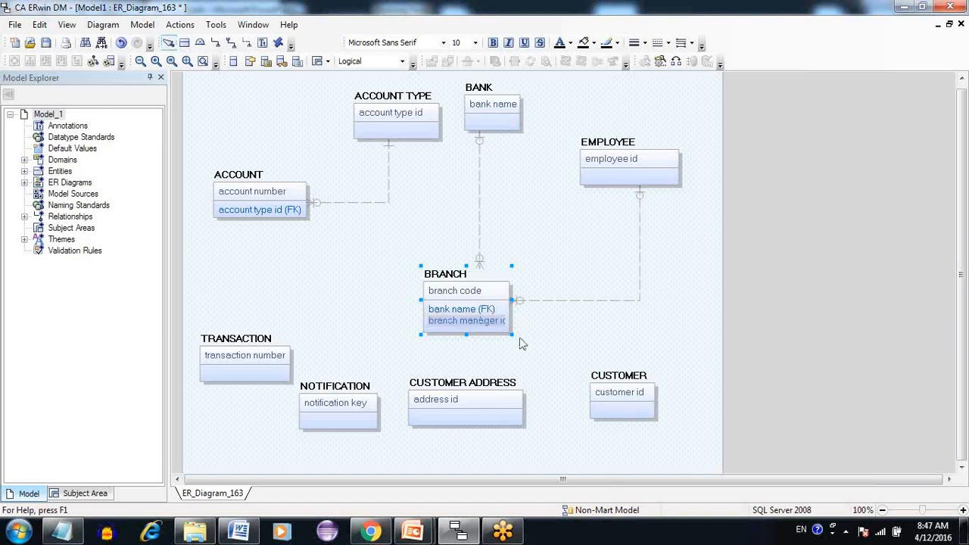
left_click_drag(513, 337, 554, 352)
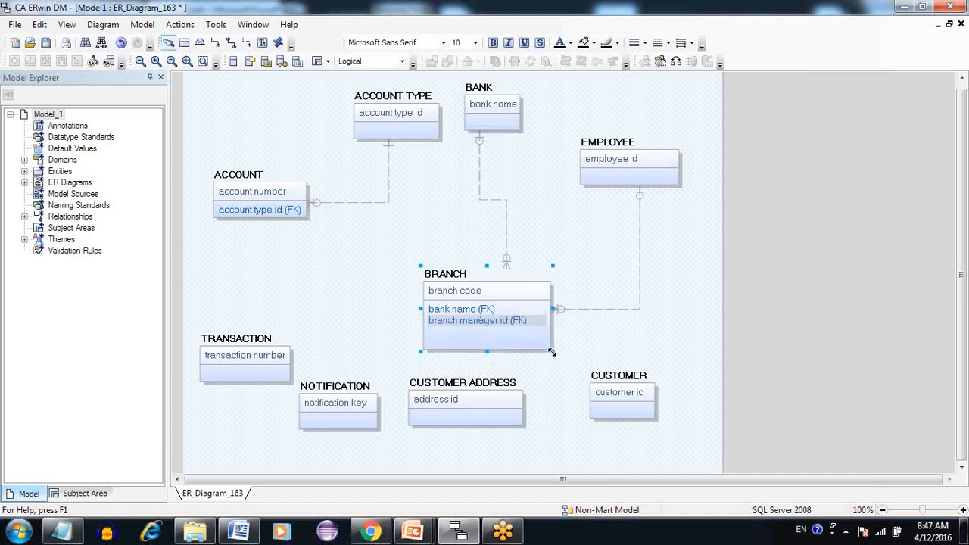
left_click(606, 337)
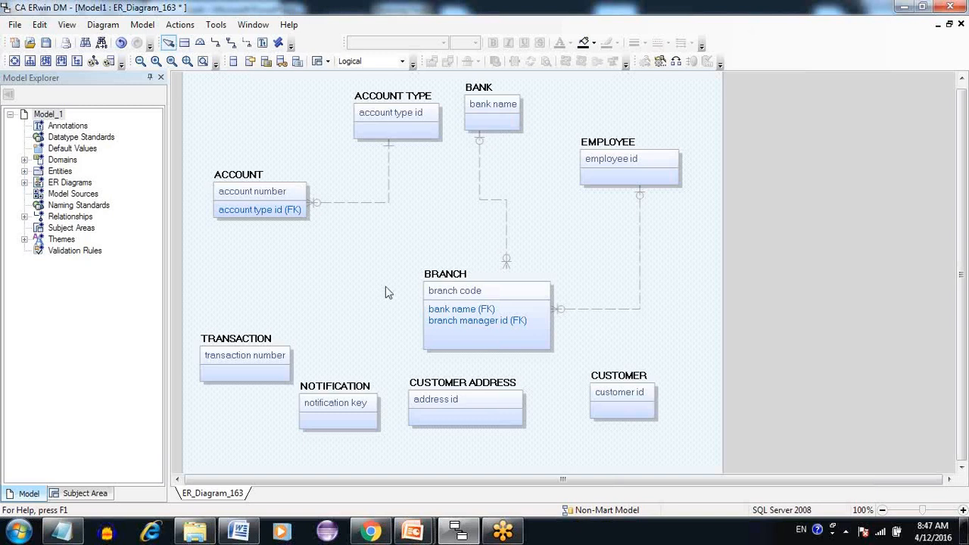
Step: Undo the BRANCH attribute rename and resizing, the EMPLOYEE–BRANCH relationship, and the deletion of the BRANCH MANAGER entity
key("ctrl+z")
key("ctrl+z")
key("ctrl+z")
key("ctrl+z")
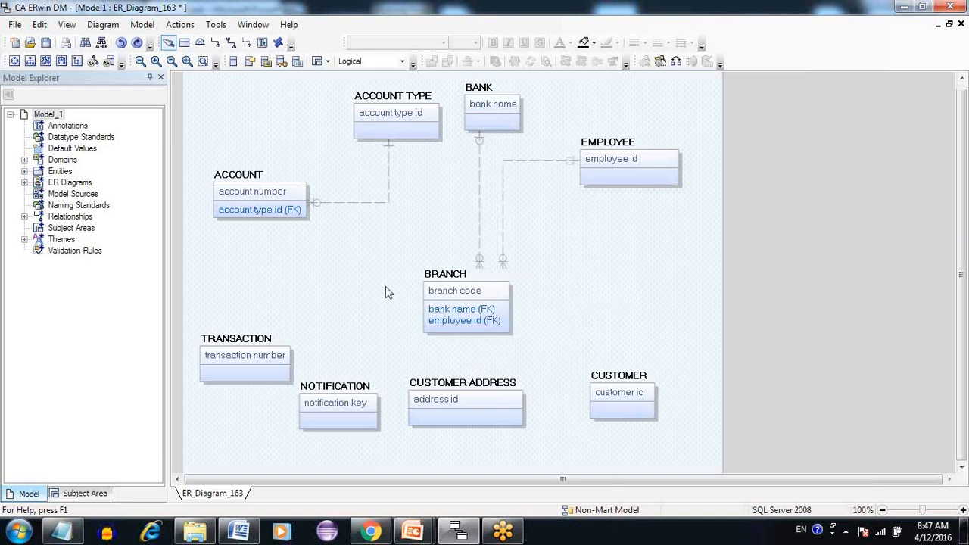
key("ctrl+z")
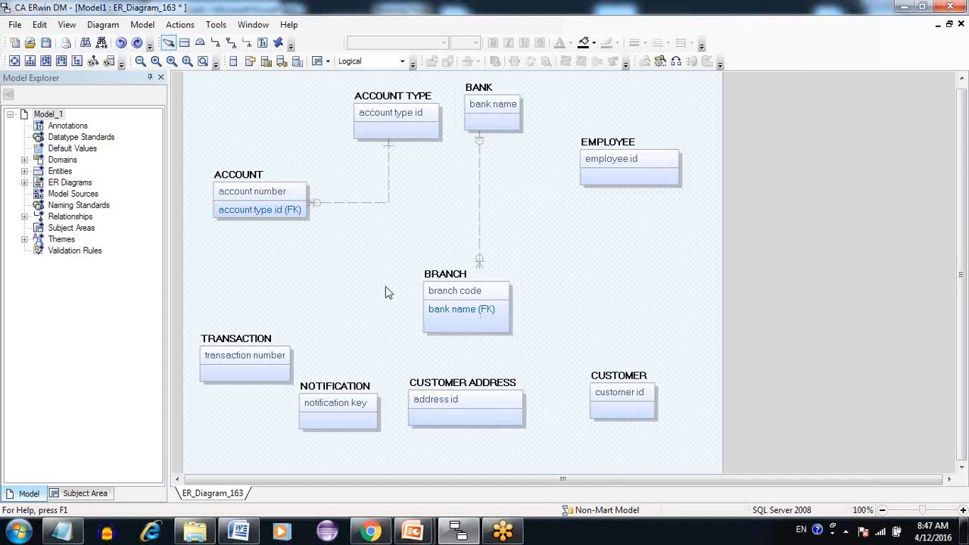
key("ctrl+z")
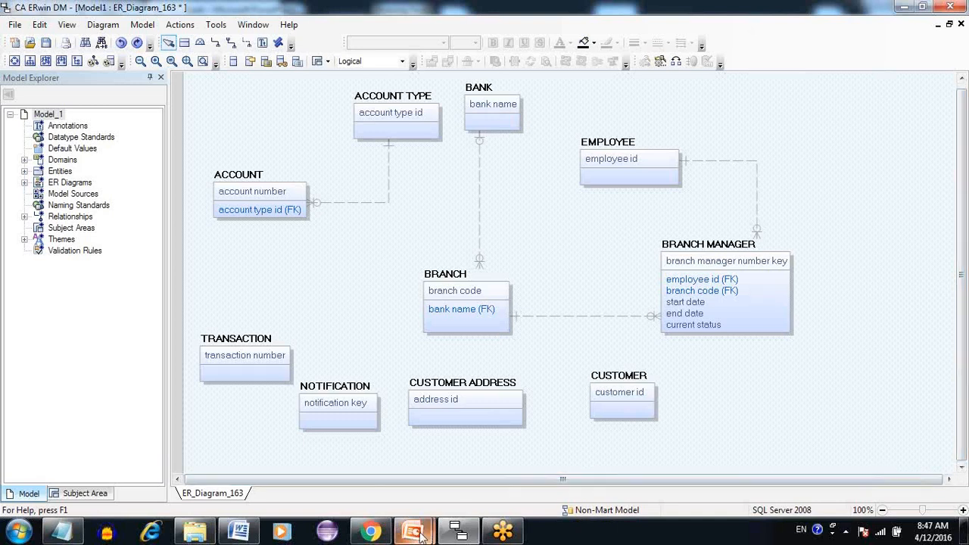
Step: Switch to the Bank presentation in PowerPoint, review the Banking Information system requirements, and return to the ERwin diagram
mouse_move(413, 532)
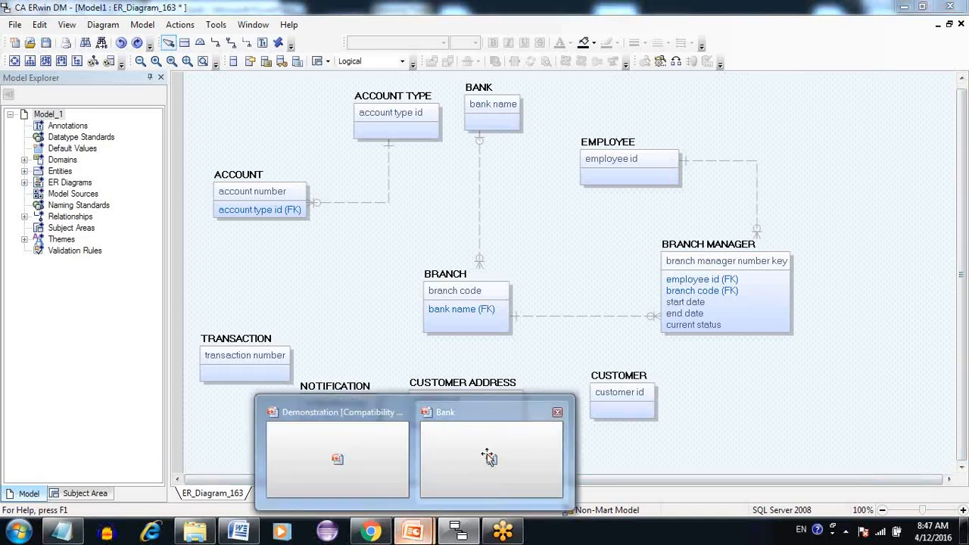
left_click(486, 453)
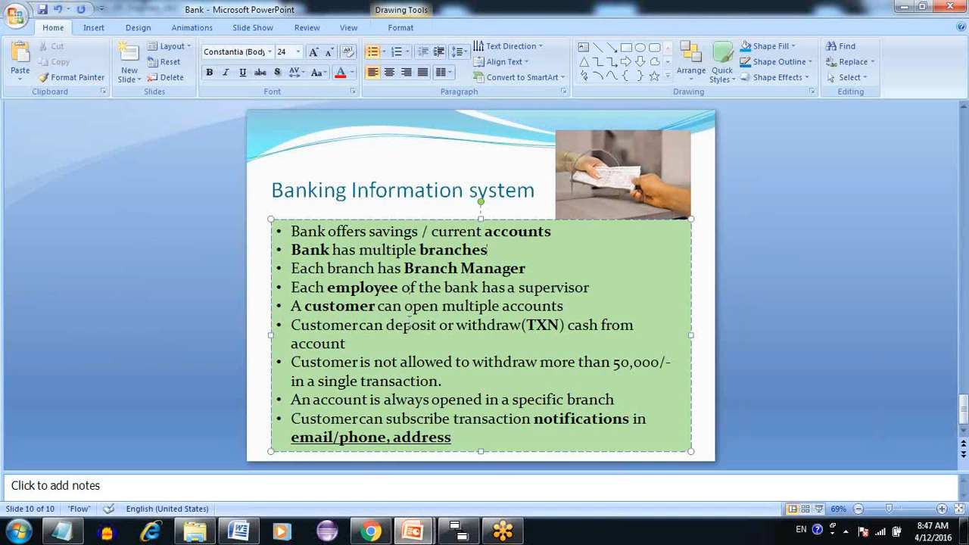
left_click(906, 9)
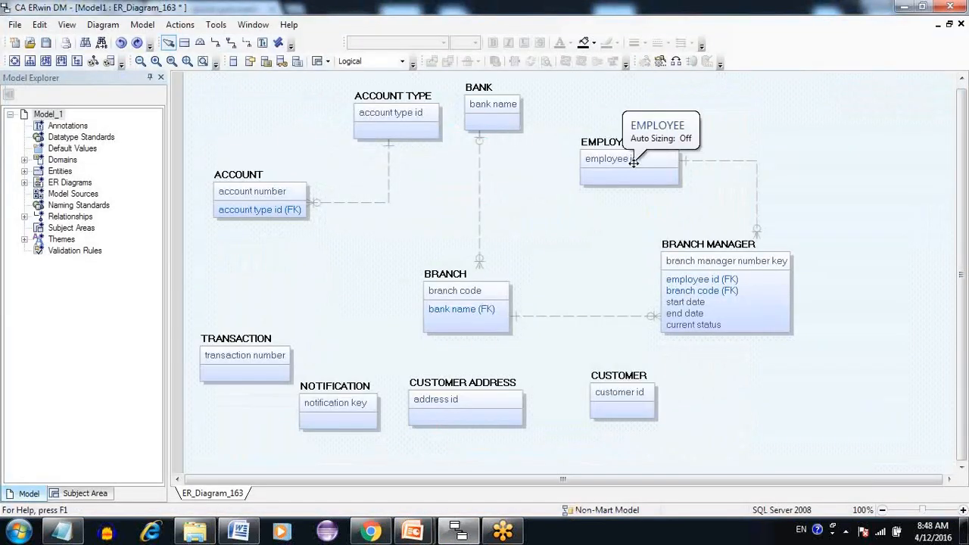
Step: Move the EMPLOYEE entity closer to BRANCH, just below its original position
left_click(598, 195)
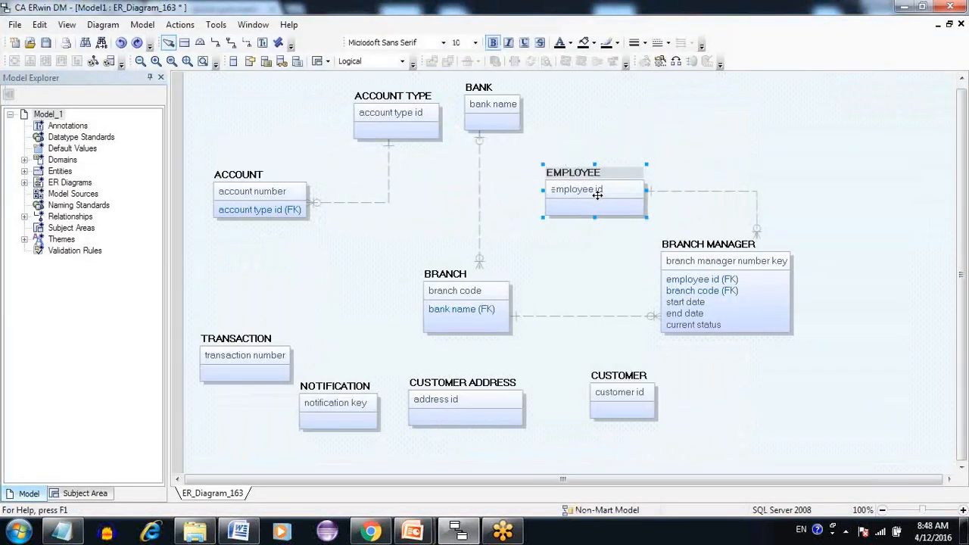
left_click(680, 162)
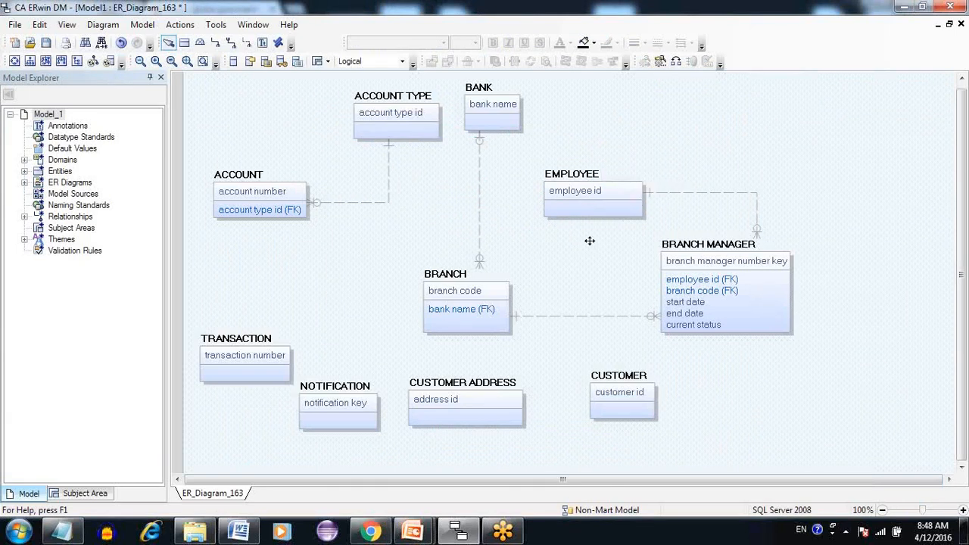
Step: Add a non-key attribute named supervisor id to the EMPLOYEE entity
left_click(595, 200)
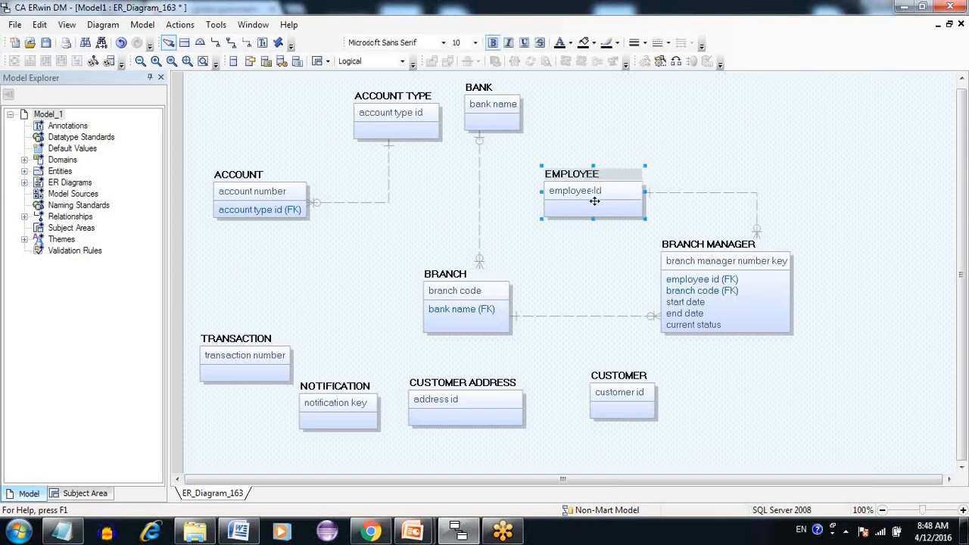
left_click(595, 203)
key("Tab")
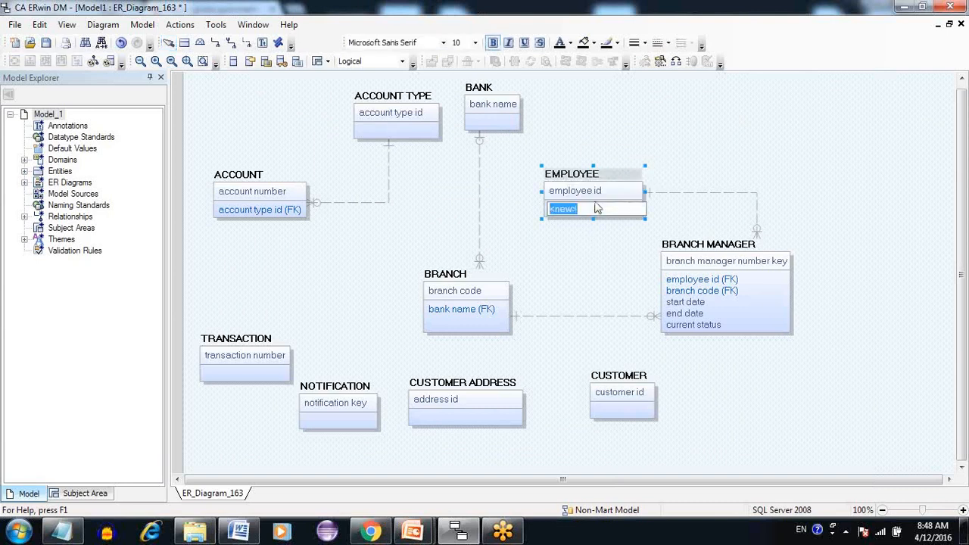
type("supervisor id")
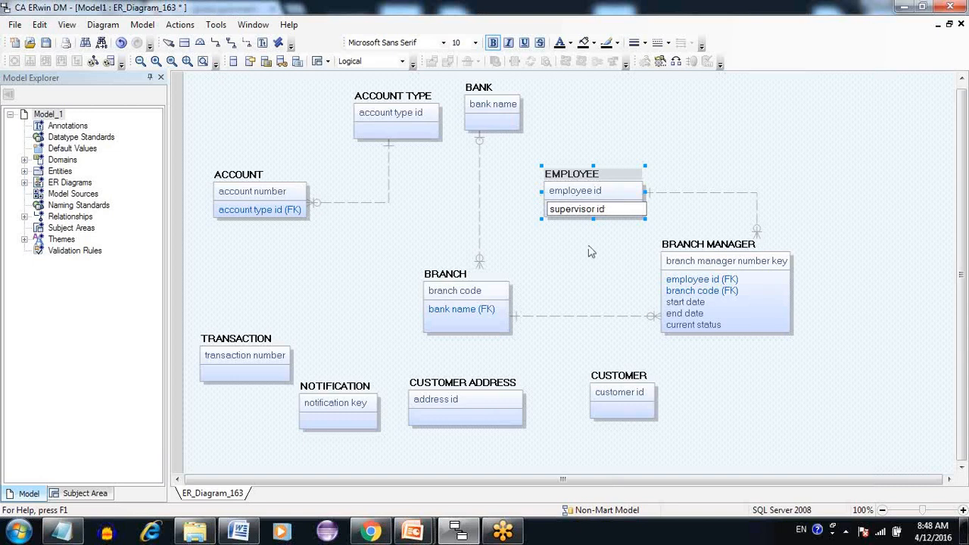
key("Return")
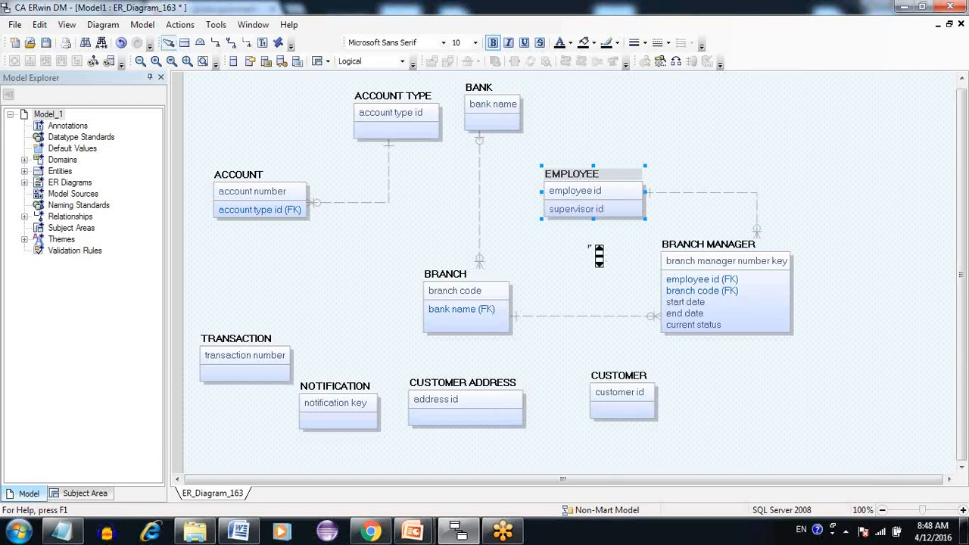
scroll(599, 256, "up", 5)
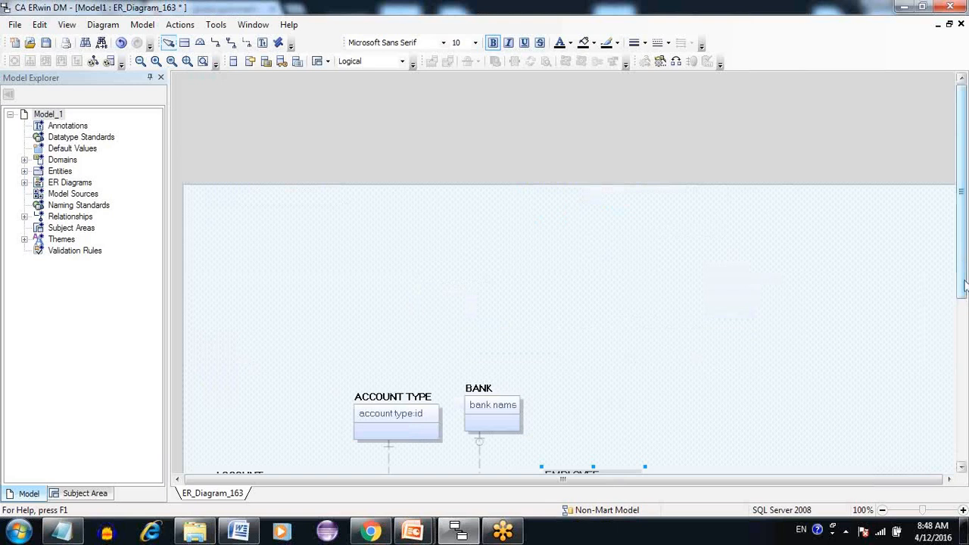
left_click_drag(965, 285, 967, 387)
left_click(578, 331)
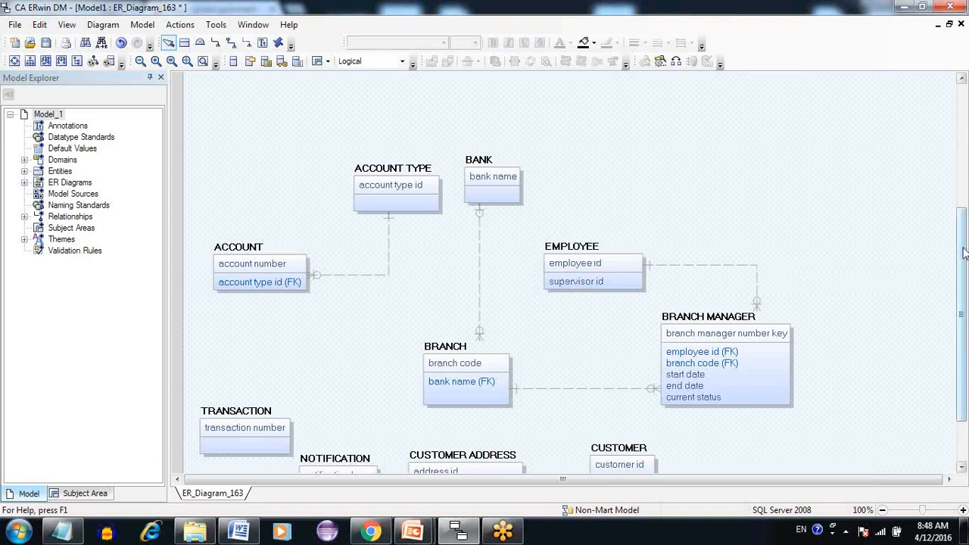
scroll(964, 254, "down", 1)
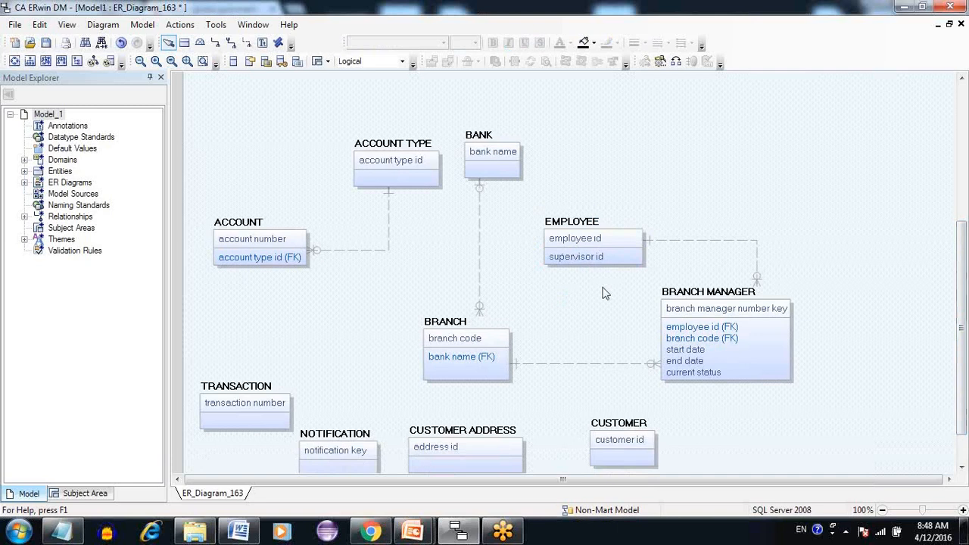
left_click(581, 258)
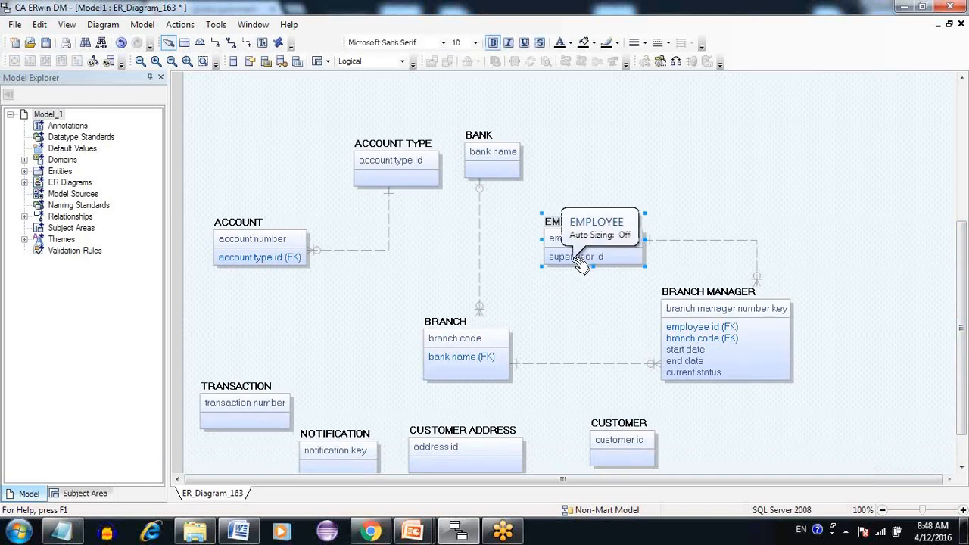
left_click(581, 261)
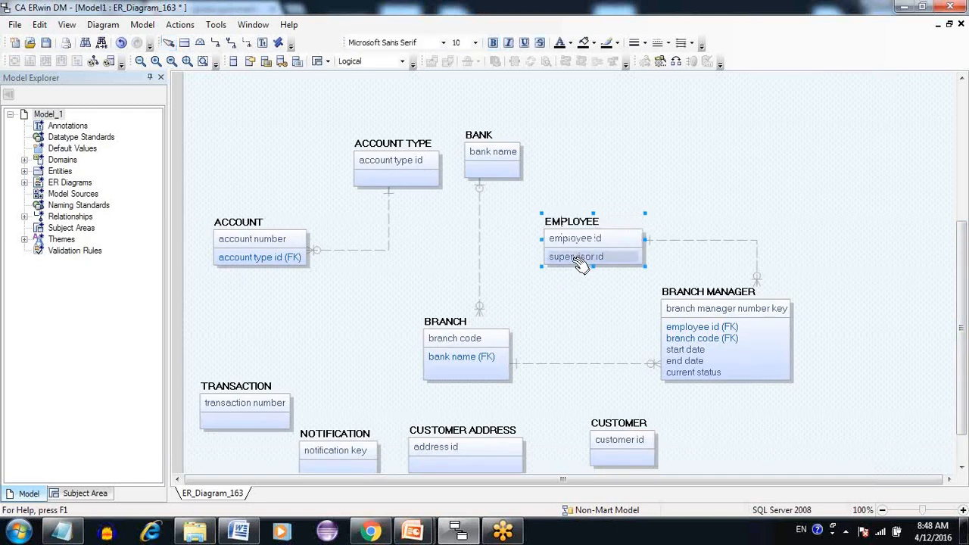
left_click(585, 350)
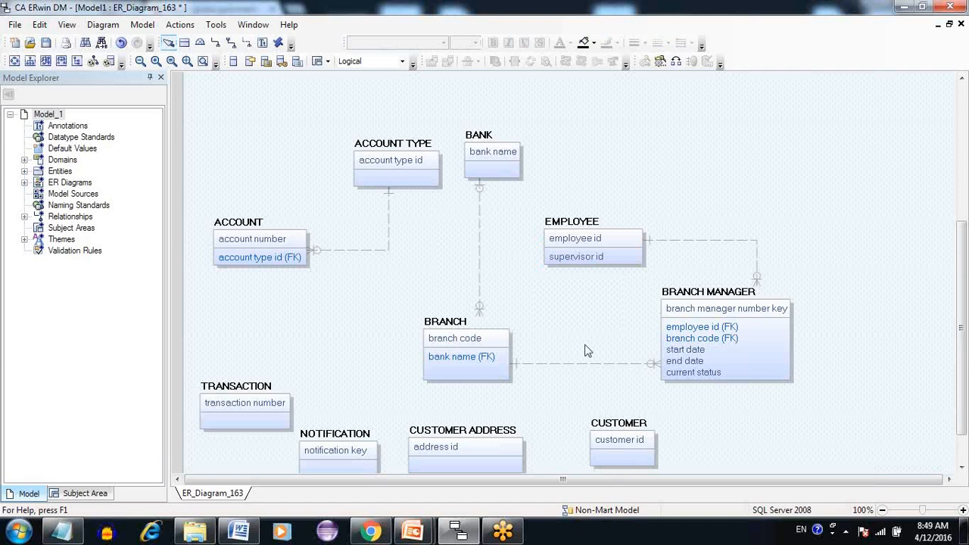
Step: Delete the supervisor id attribute from the EMPLOYEE entity
left_click(594, 257)
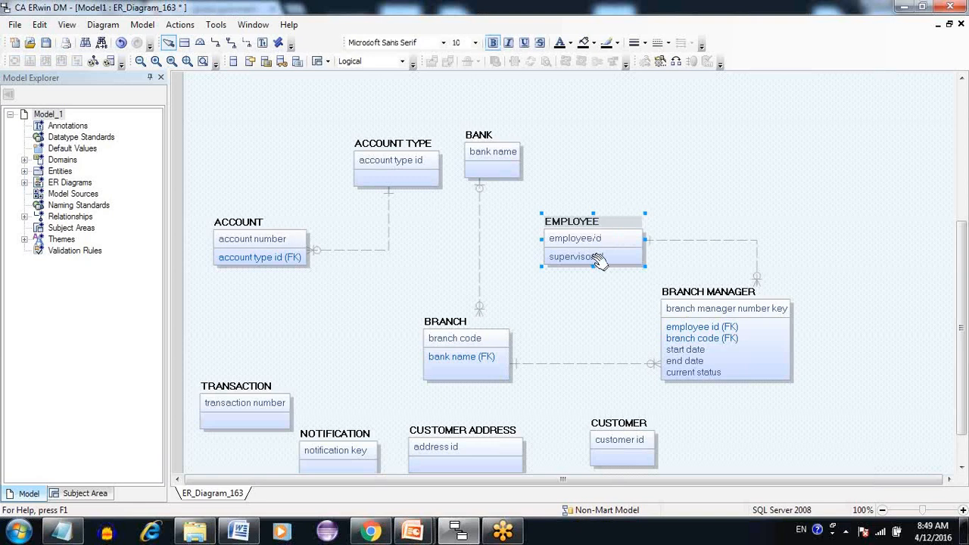
left_click(594, 257)
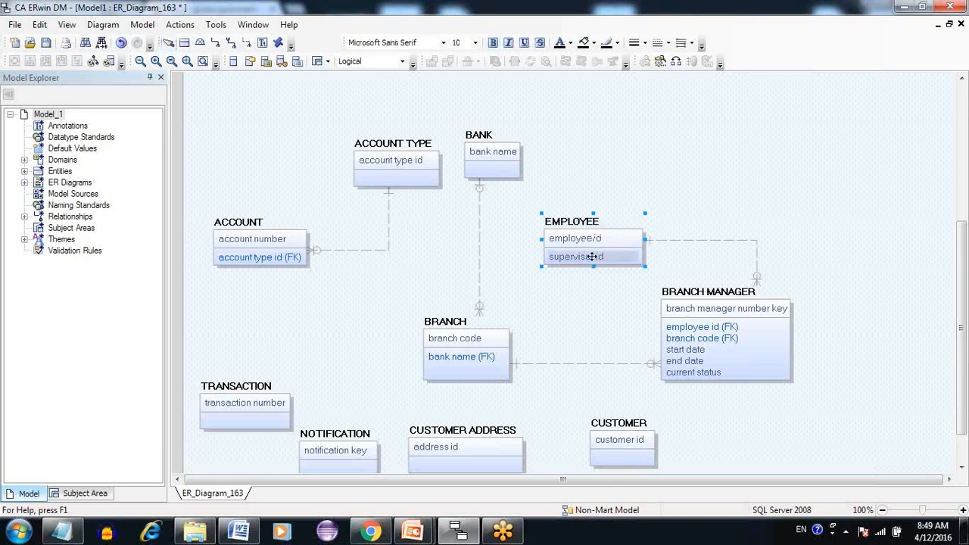
key("Delete")
Step: Create a non-identifying relationship from EMPLOYEE to itself and route its line from the entity's top around its left side to the bottom
left_click(247, 43)
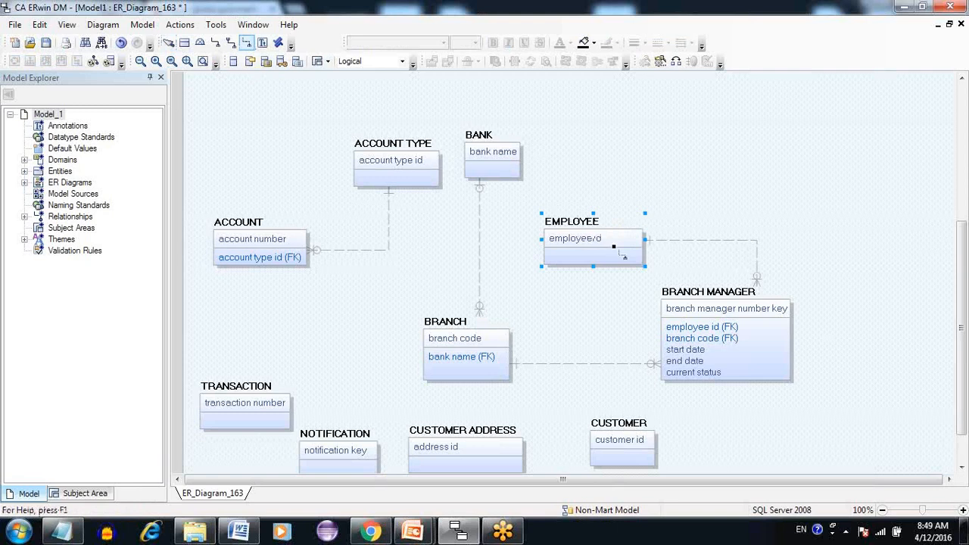
left_click(634, 255)
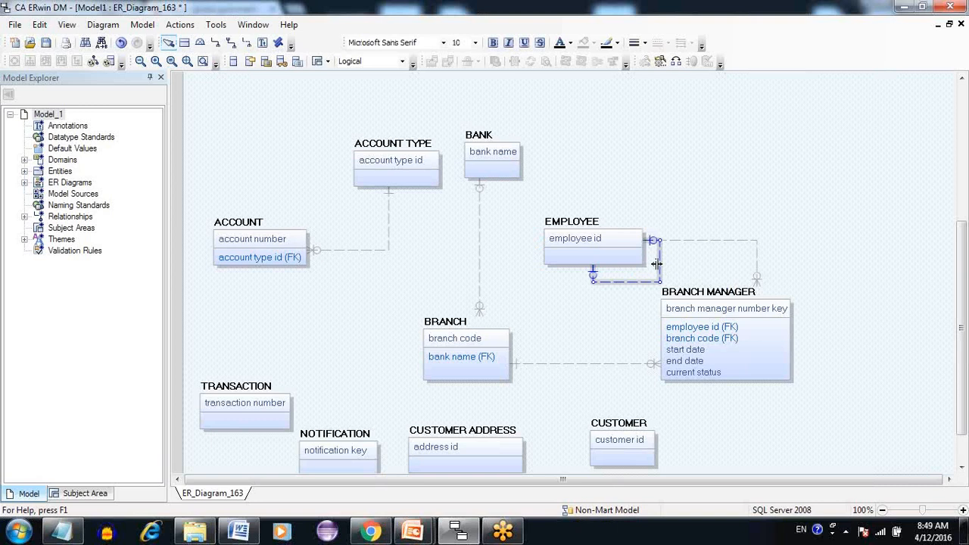
left_click_drag(657, 263, 685, 261)
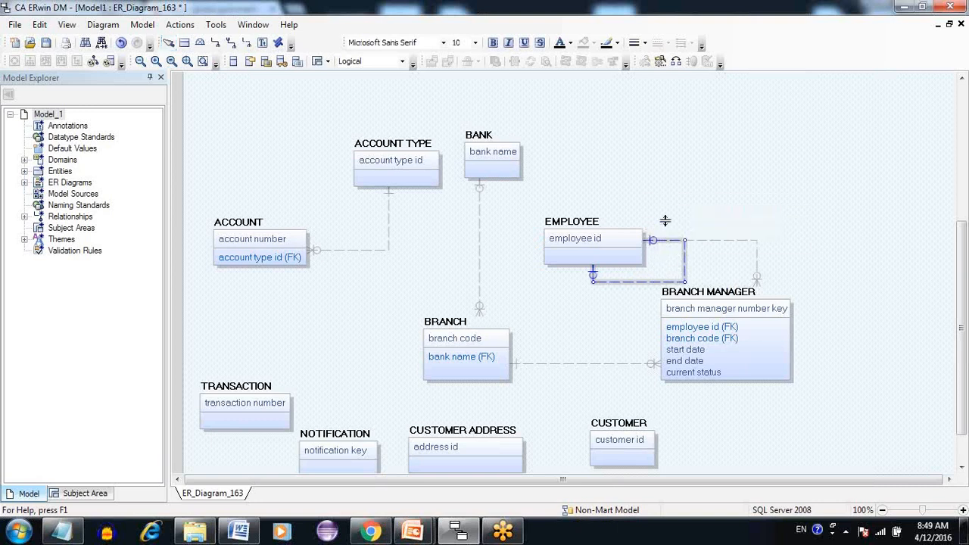
left_click_drag(665, 220, 665, 208)
left_click(638, 217)
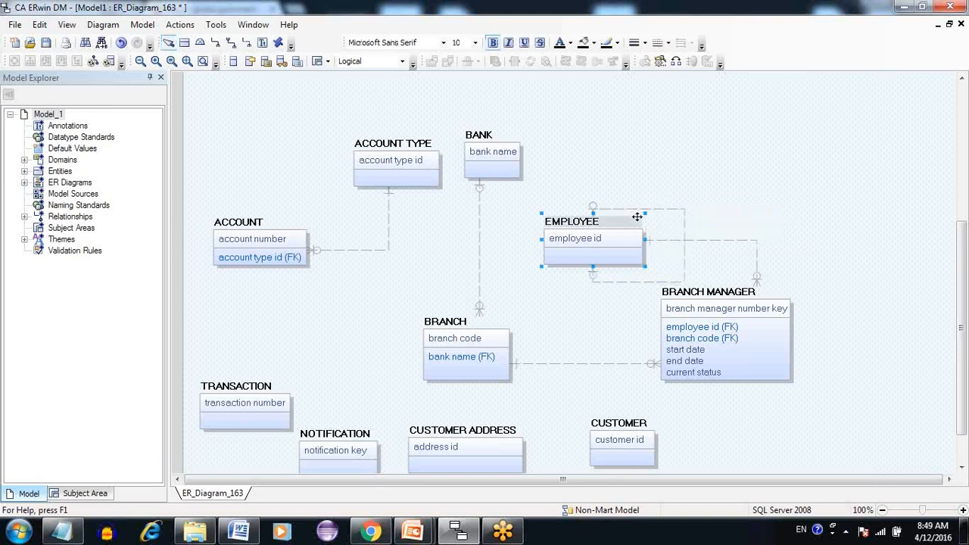
left_click_drag(679, 225, 505, 218)
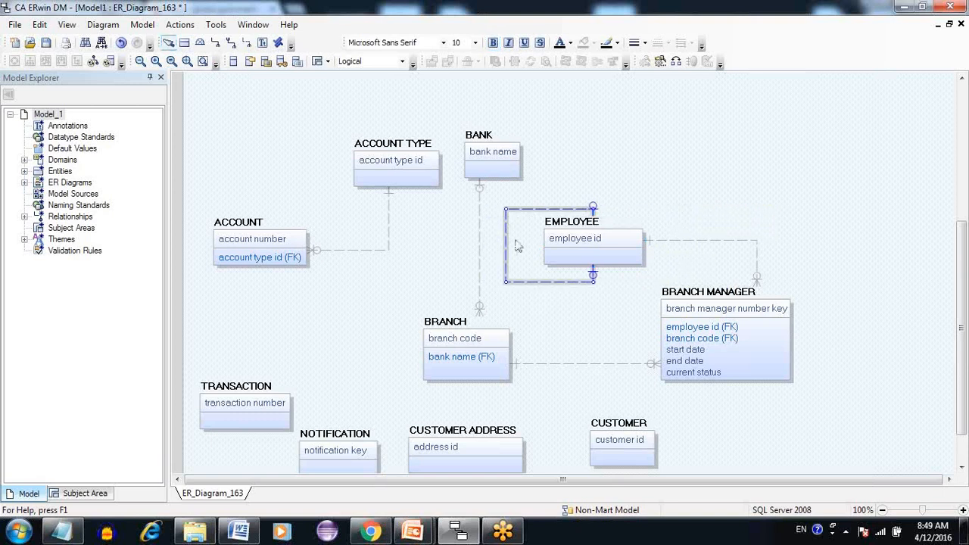
left_click(516, 244)
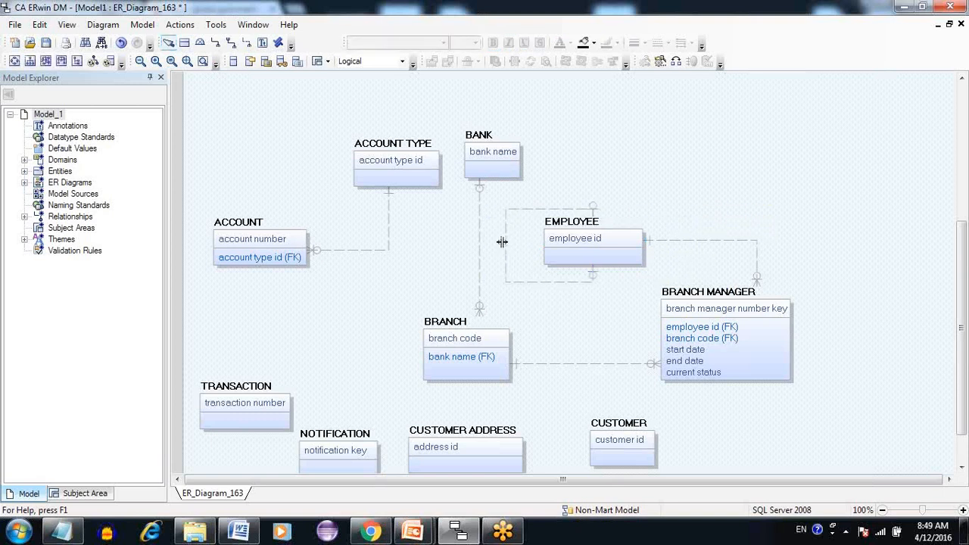
Step: Set the role name of the migrated employee id to supervisor id in the recursive EMPLOYEE relationship
left_click(503, 242)
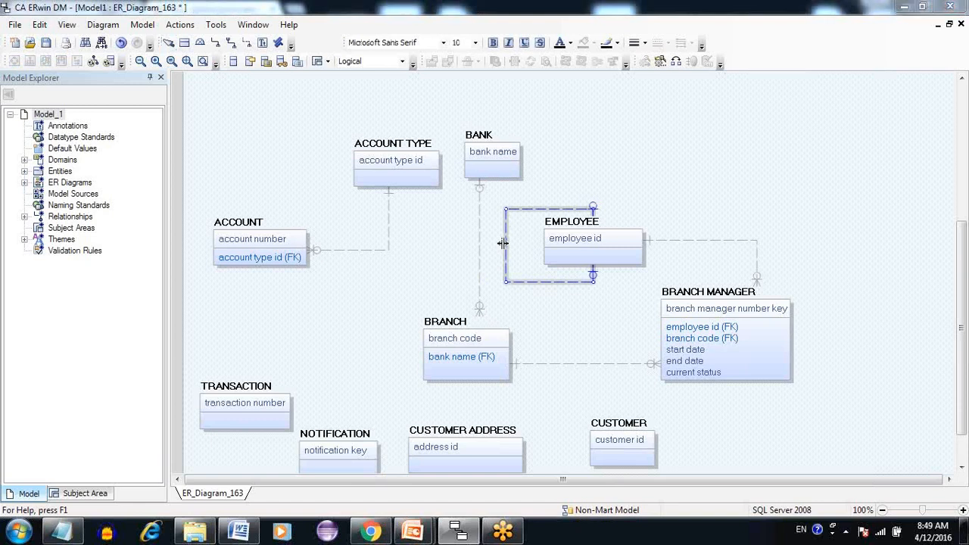
double_click(503, 242)
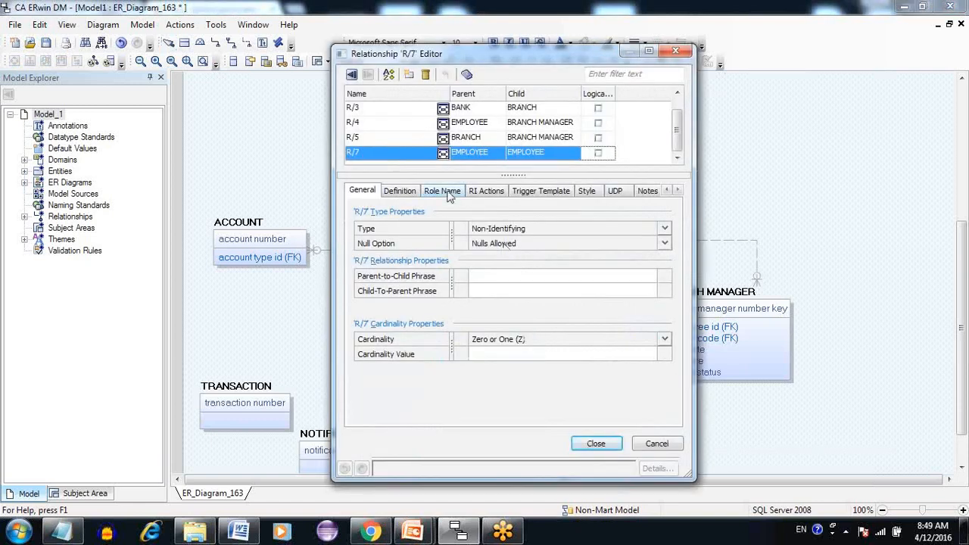
left_click(447, 193)
left_click(519, 279)
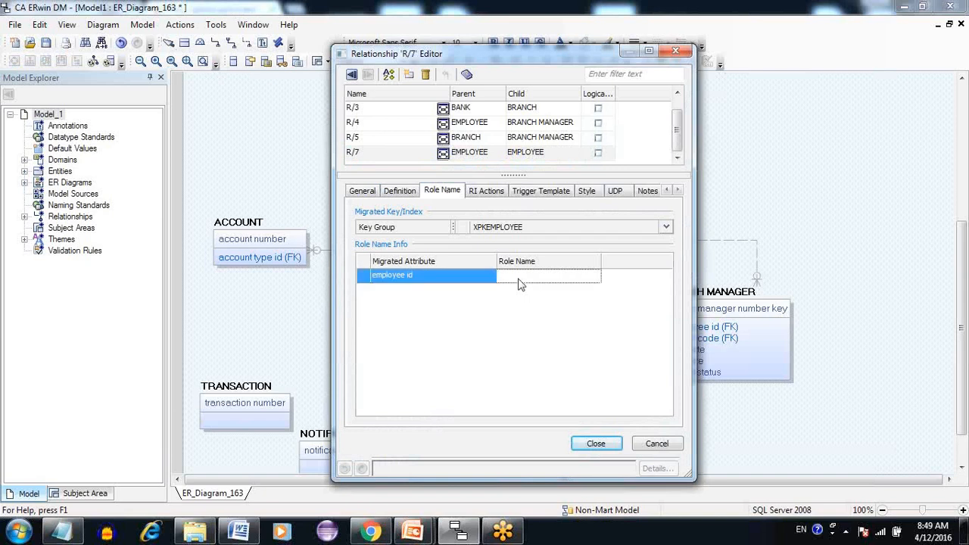
type("supervisor id")
left_click(598, 444)
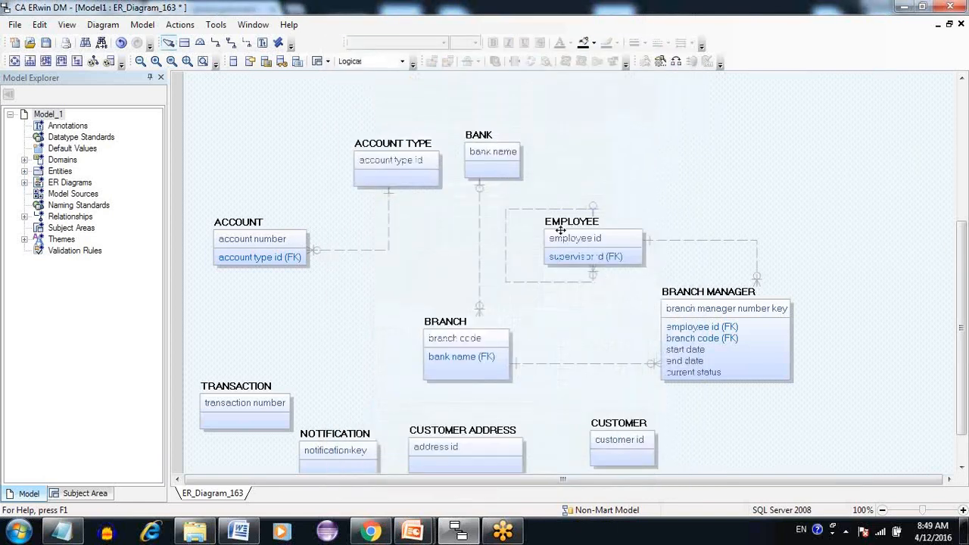
Step: Reroute the recursive relationship line so it loops from EMPLOYEE's left side to its bottom edge, slightly lower and narrower
left_click_drag(547, 210, 519, 254)
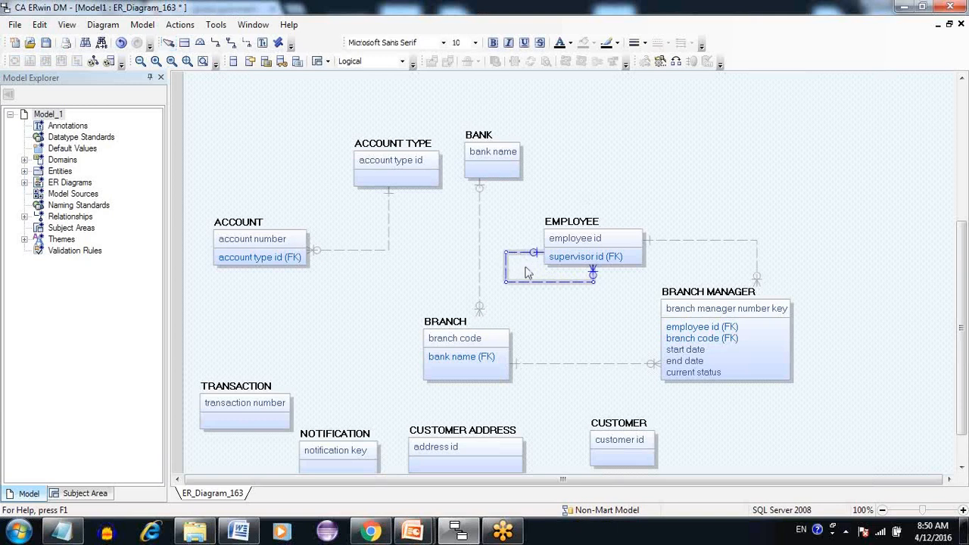
left_click(525, 267)
left_click_drag(522, 280, 528, 299)
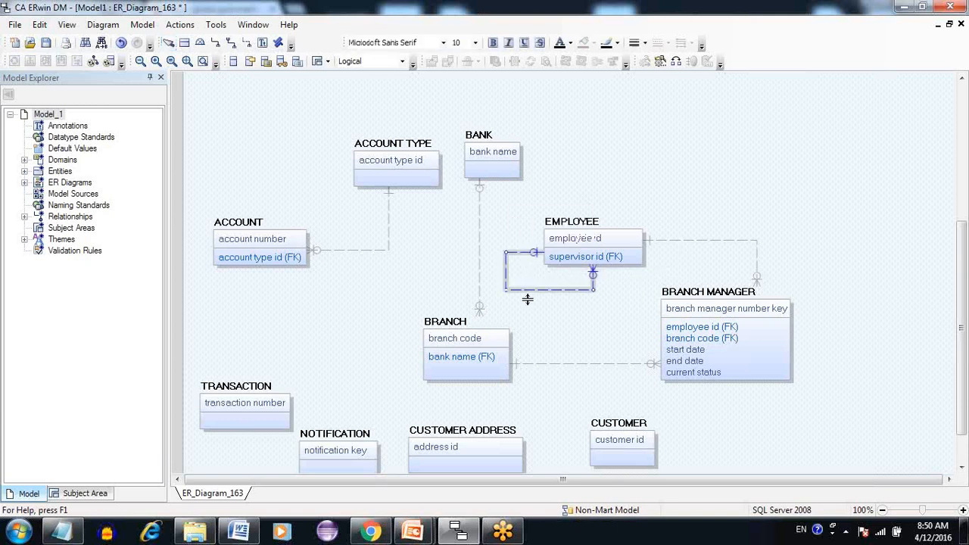
left_click(607, 331)
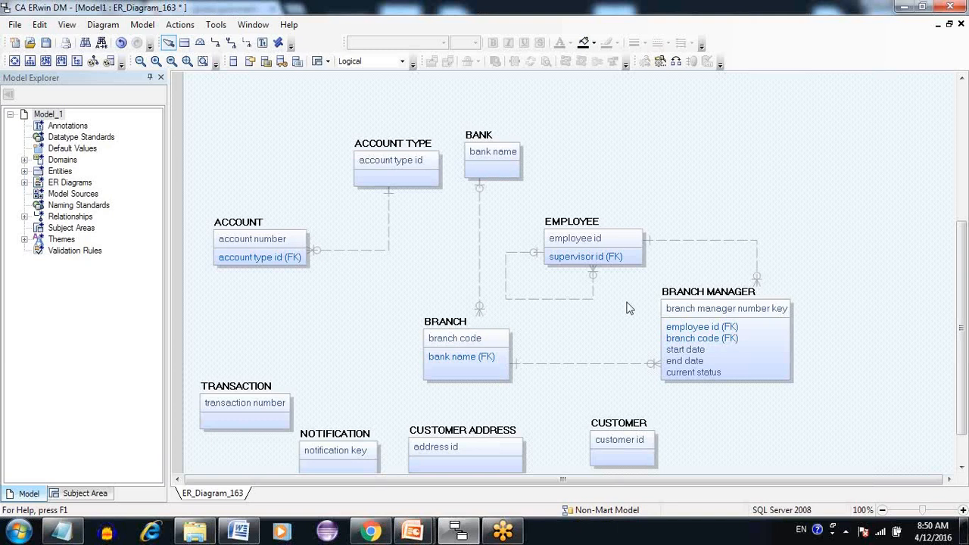
left_click_drag(651, 280, 674, 321)
left_click(506, 279)
left_click_drag(506, 278, 513, 281)
left_click(556, 288)
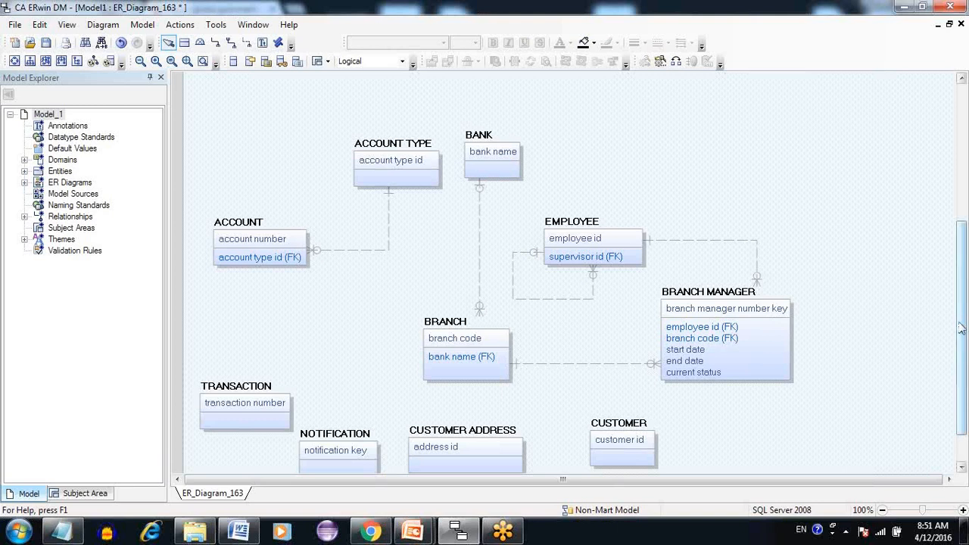
Step: Delete the recursive EMPLOYEE relationship from both the diagram and the model
left_click_drag(960, 328, 960, 344)
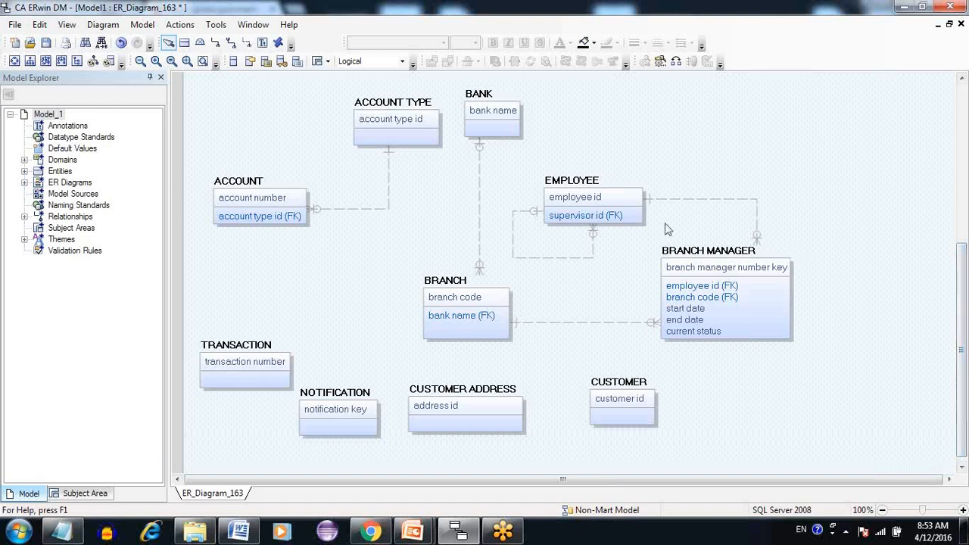
left_click(636, 219)
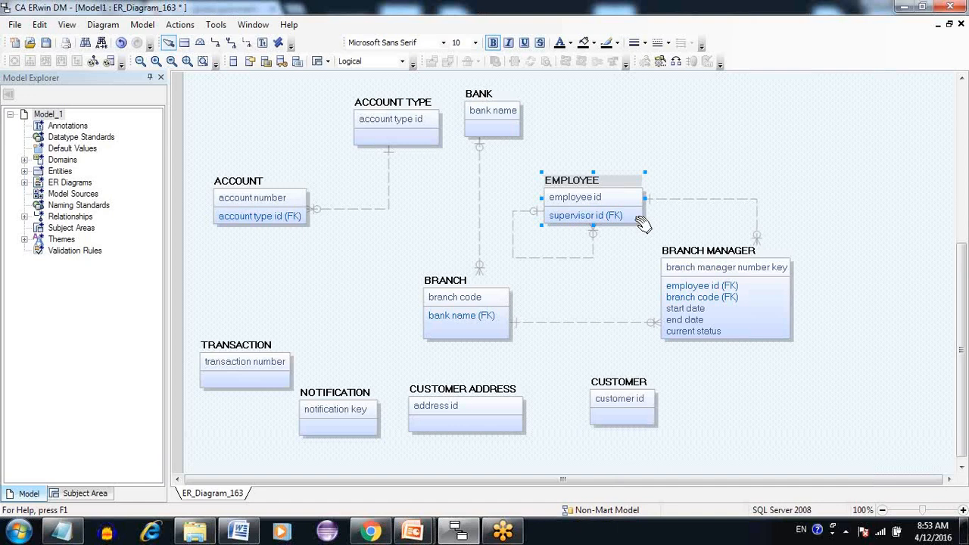
left_click(619, 256)
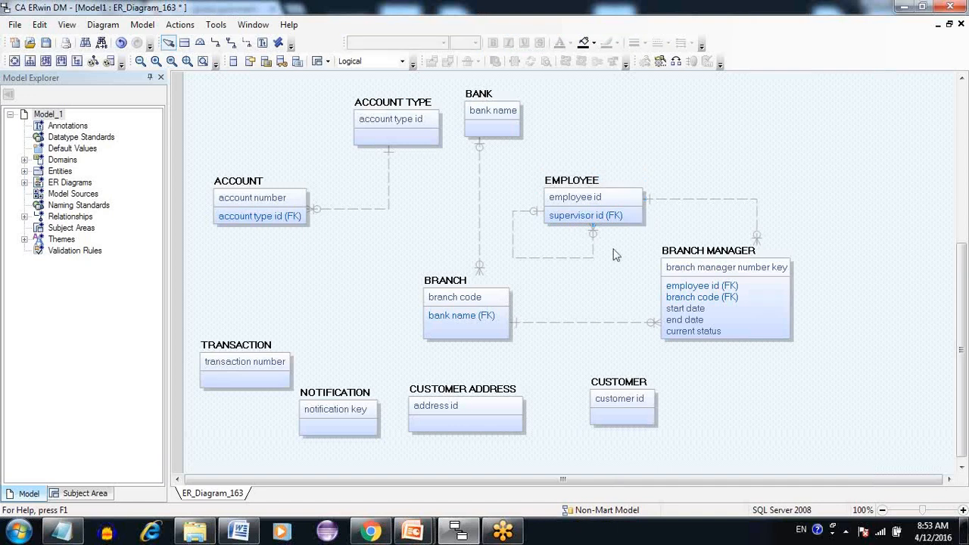
scroll(614, 250, "up", 10)
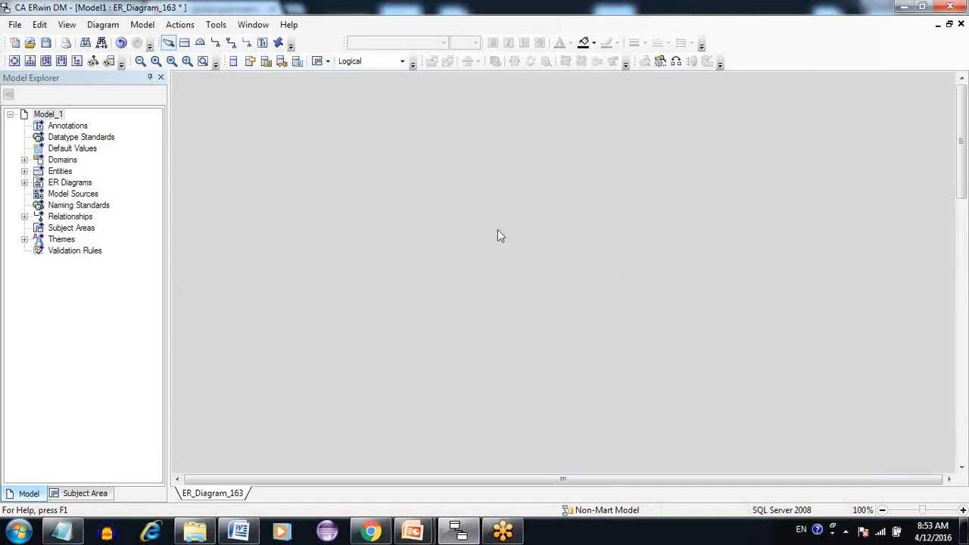
left_click(186, 62)
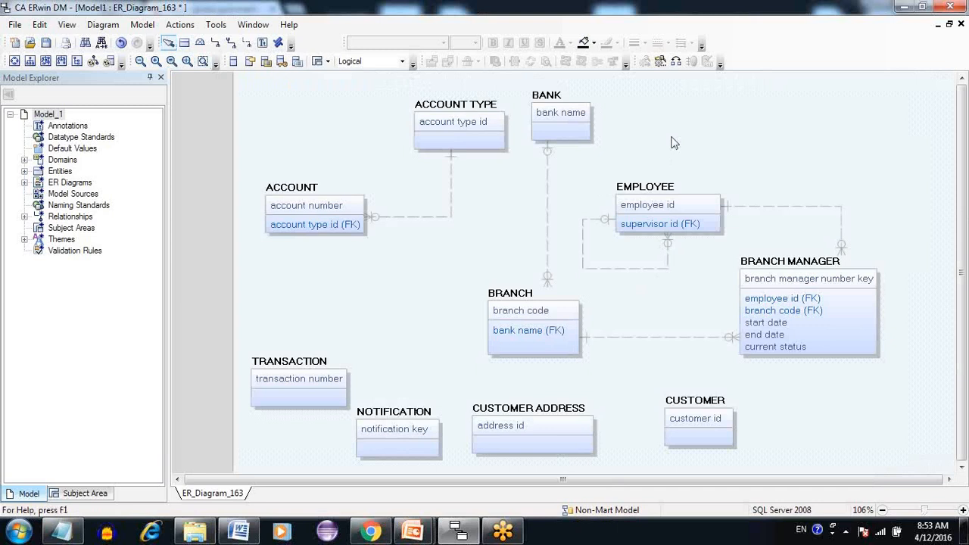
left_click(671, 208)
left_click(773, 176)
left_click(662, 259)
key("Delete")
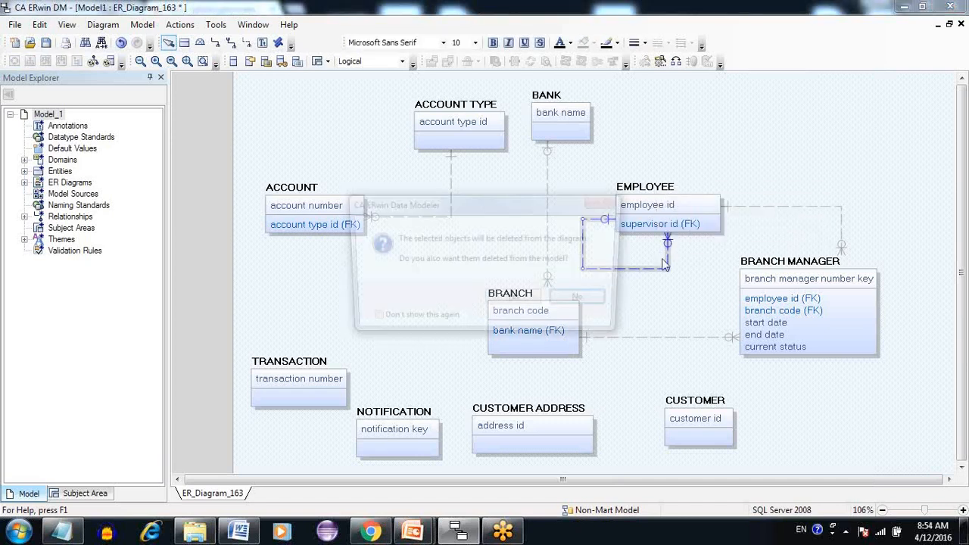
left_click(529, 302)
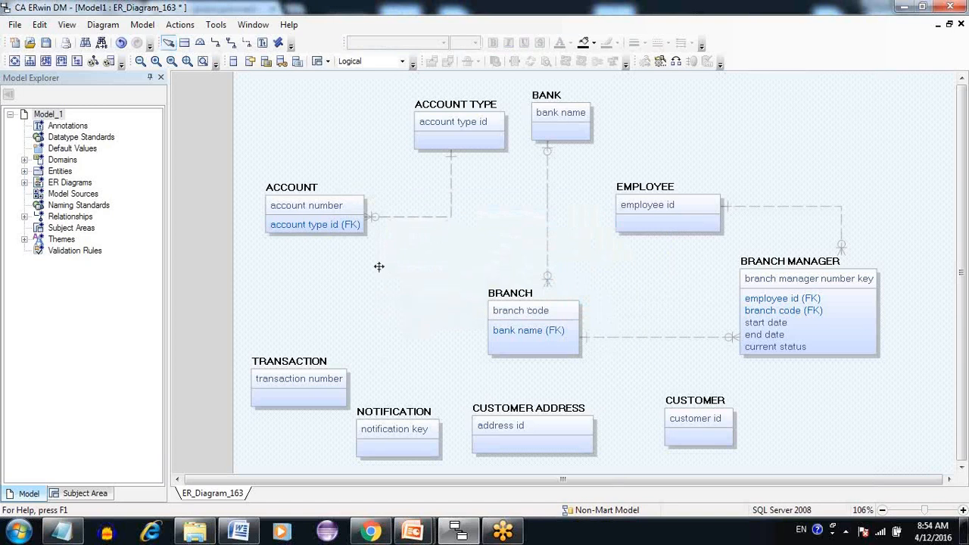
Step: Add a SUPERVISOR entity above and to the right of EMPLOYEE, with supervisor key as its key attribute
left_click(184, 43)
left_click(792, 118)
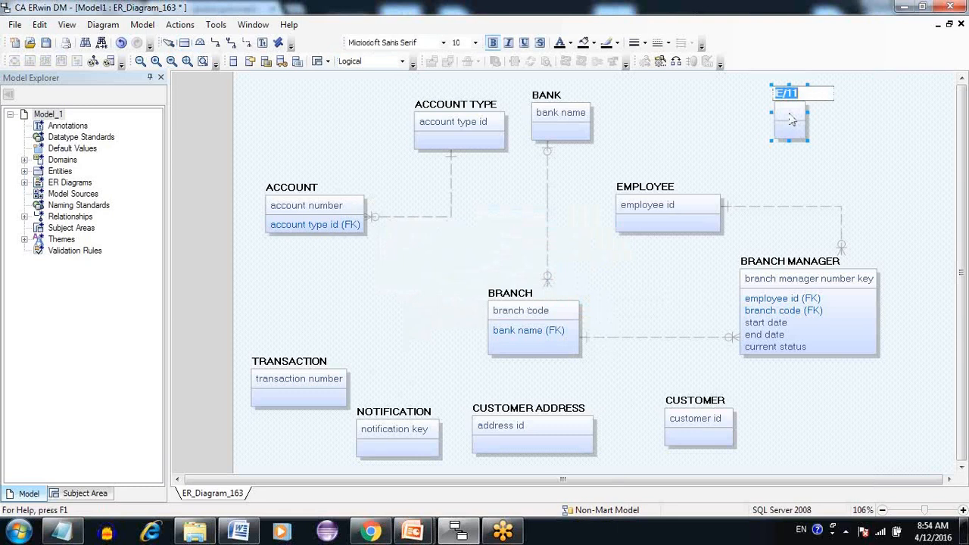
type("SUPERVISOR")
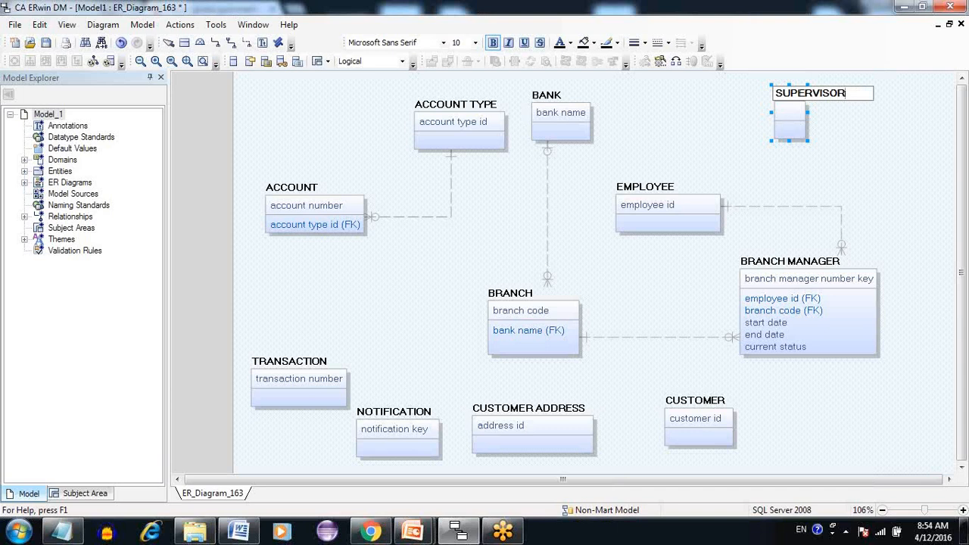
key("Tab")
type("superv")
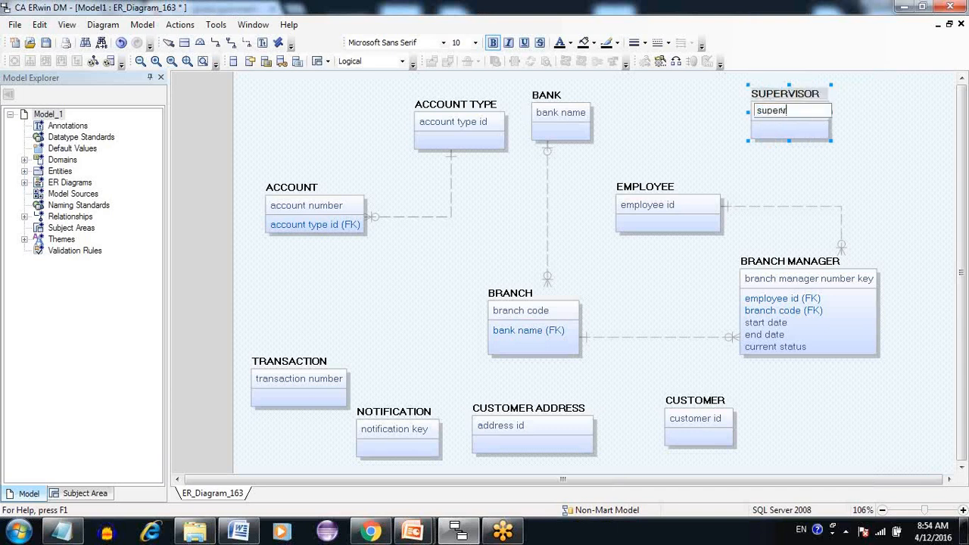
type("isor key")
left_click(843, 174)
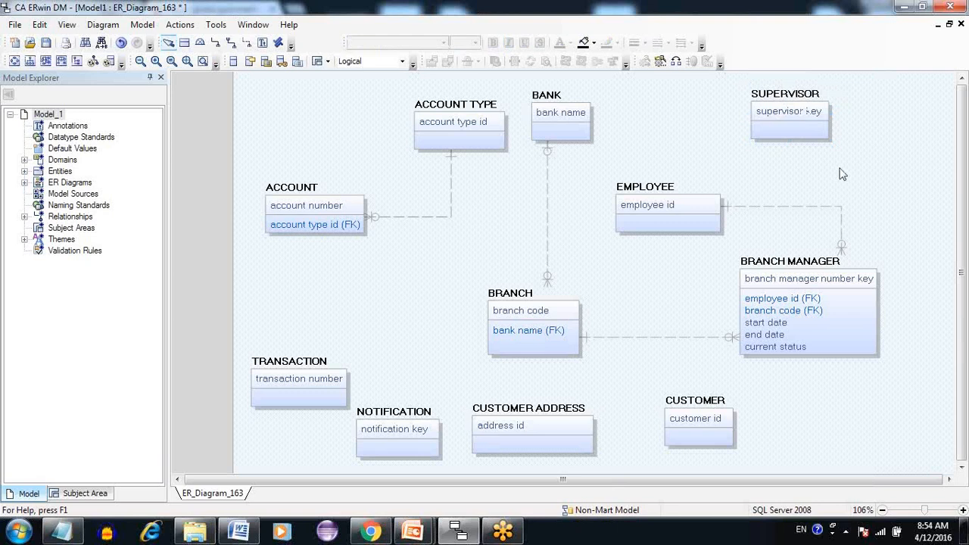
Step: Create a non-identifying relationship from EMPLOYEE to SUPERVISOR and give its migrated employee id the role name supervisor id
left_click(248, 46)
left_click(674, 218)
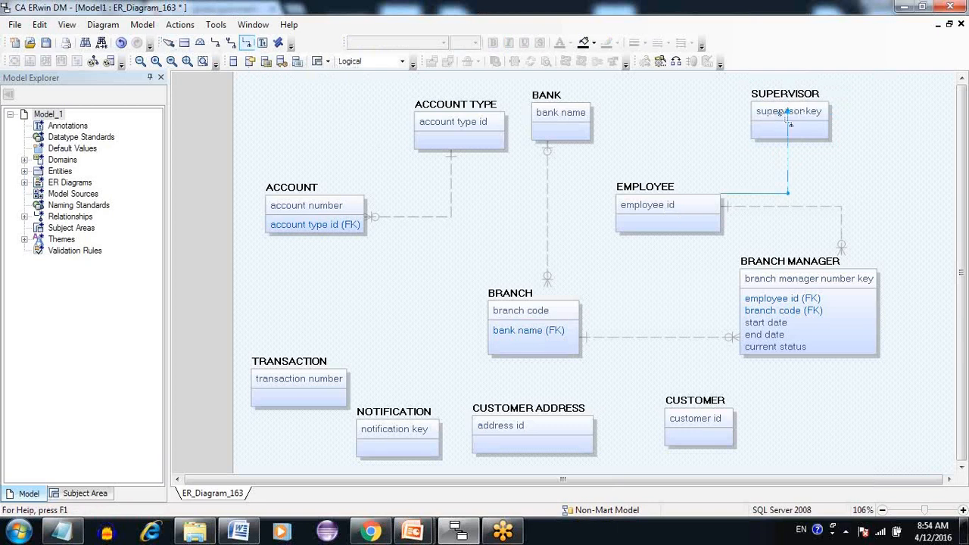
left_click(781, 115)
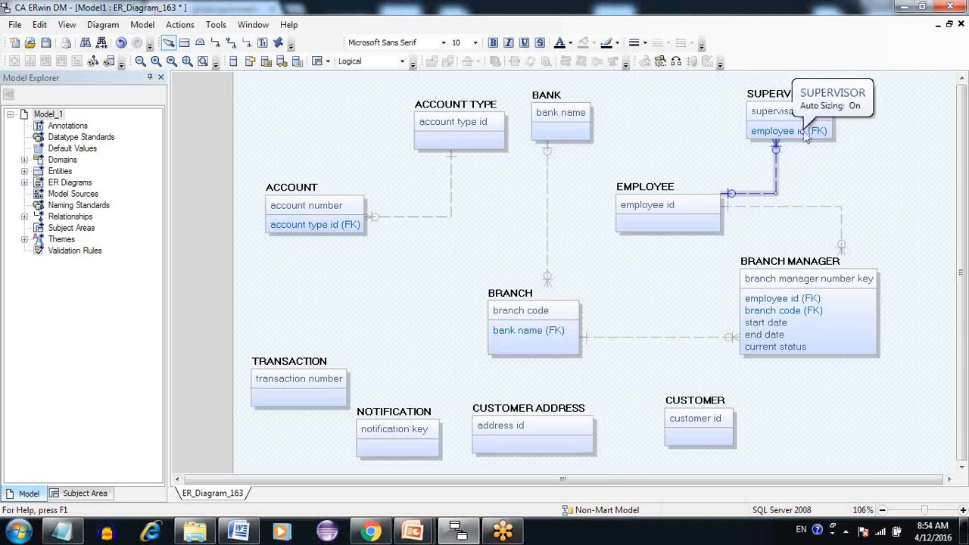
double_click(776, 176)
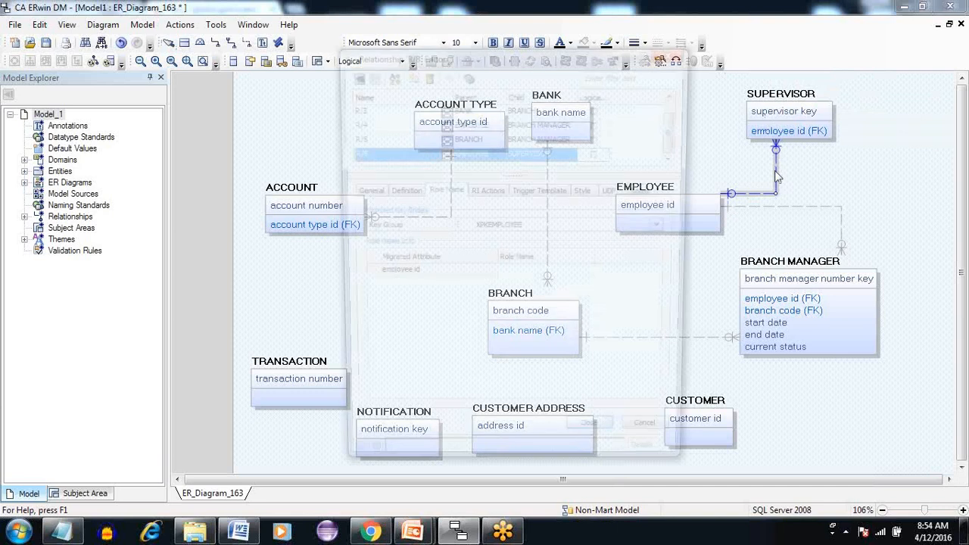
left_click(555, 279)
type("supervisor id")
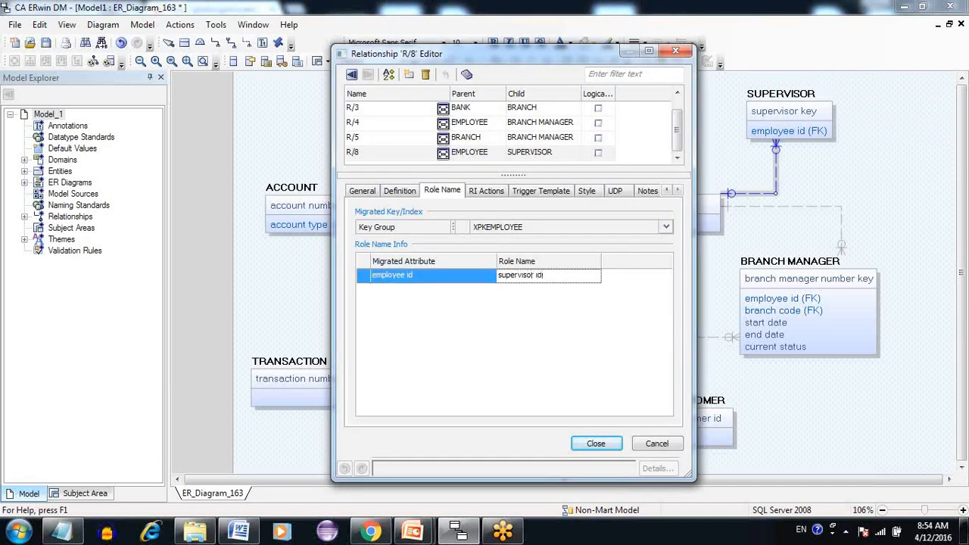
left_click(604, 450)
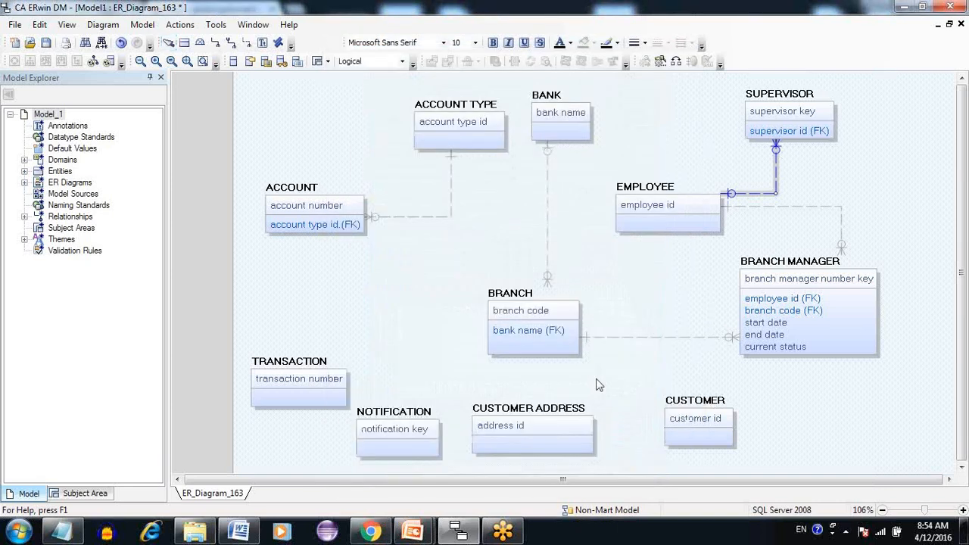
Step: Create a second non-identifying relationship from EMPLOYEE to SUPERVISOR that keeps employee id as the foreign key name
left_click(247, 43)
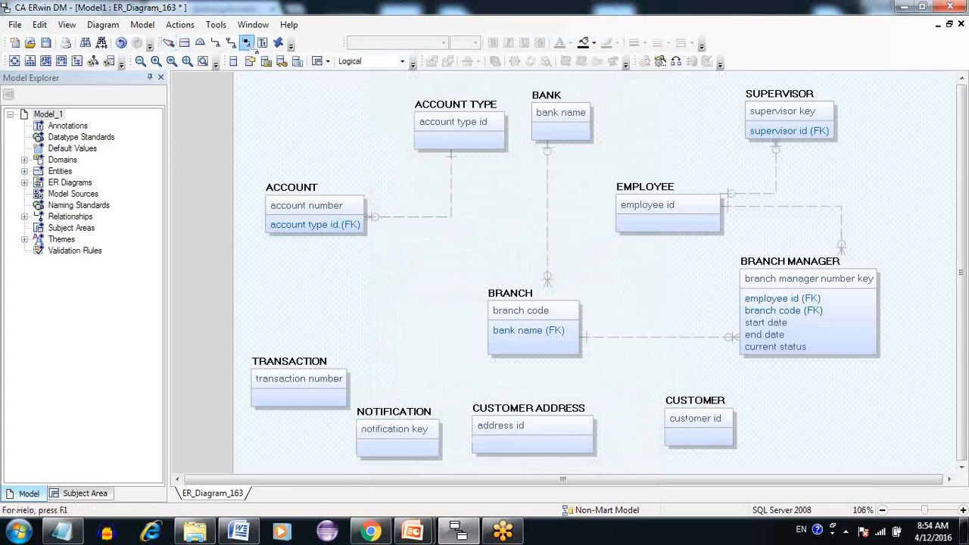
left_click(698, 213)
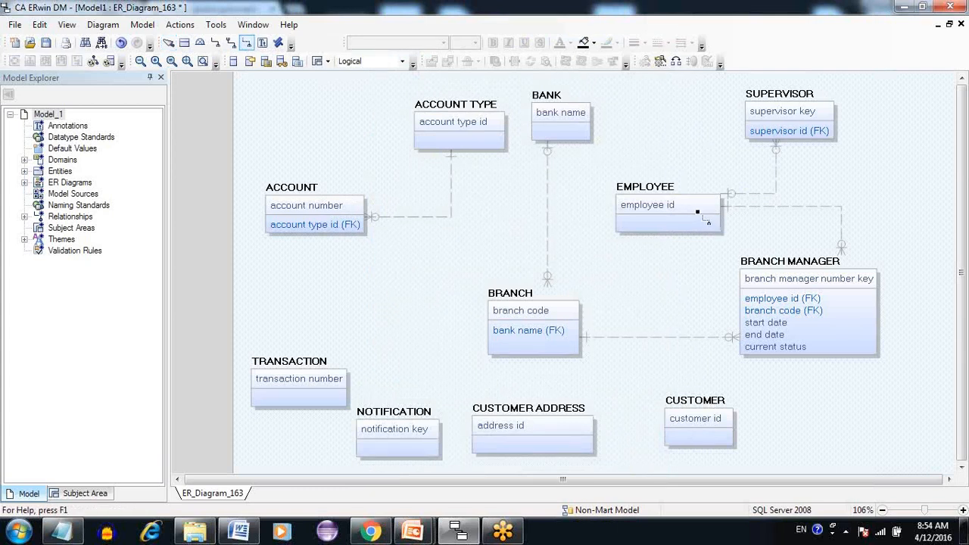
left_click(801, 130)
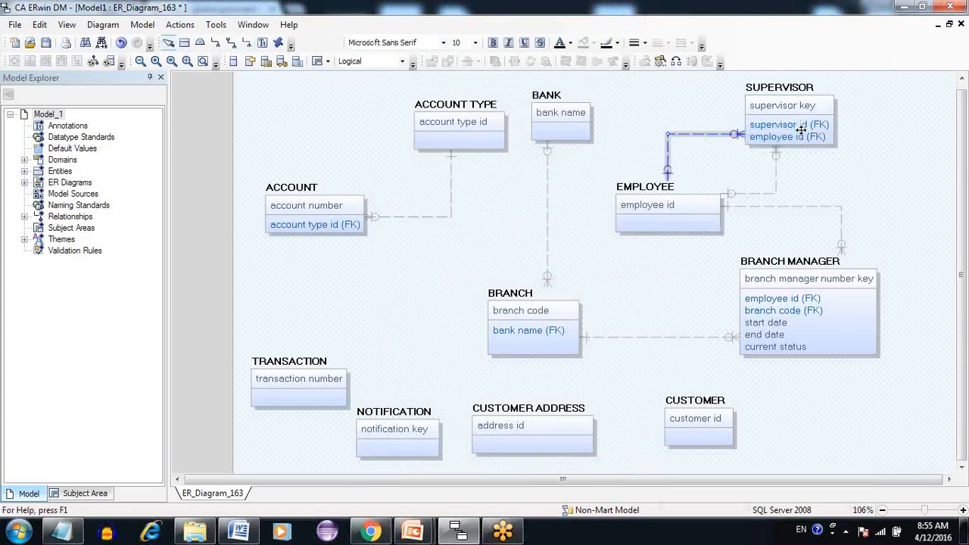
left_click(704, 157)
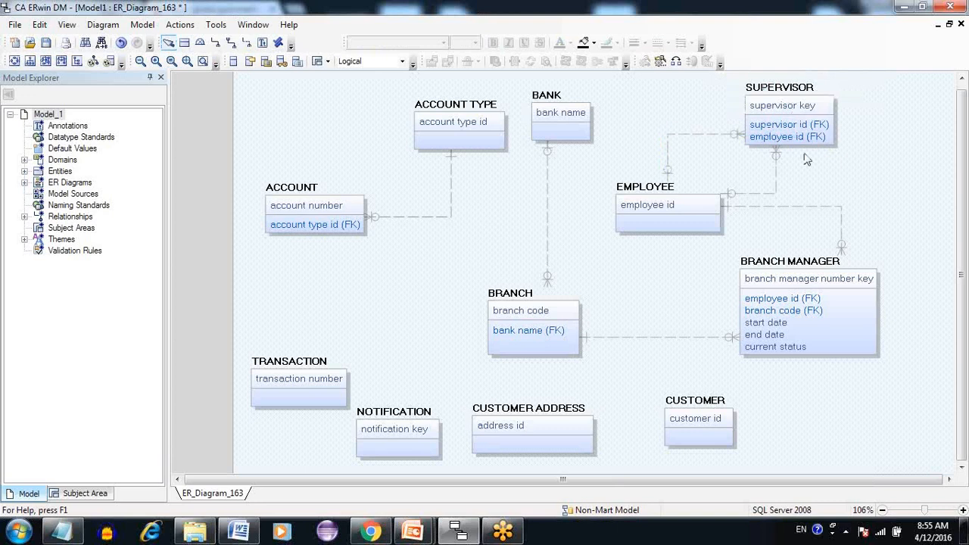
Step: Add the non-key attributes start date, end date and type to the SUPERVISOR entity
left_click(822, 135)
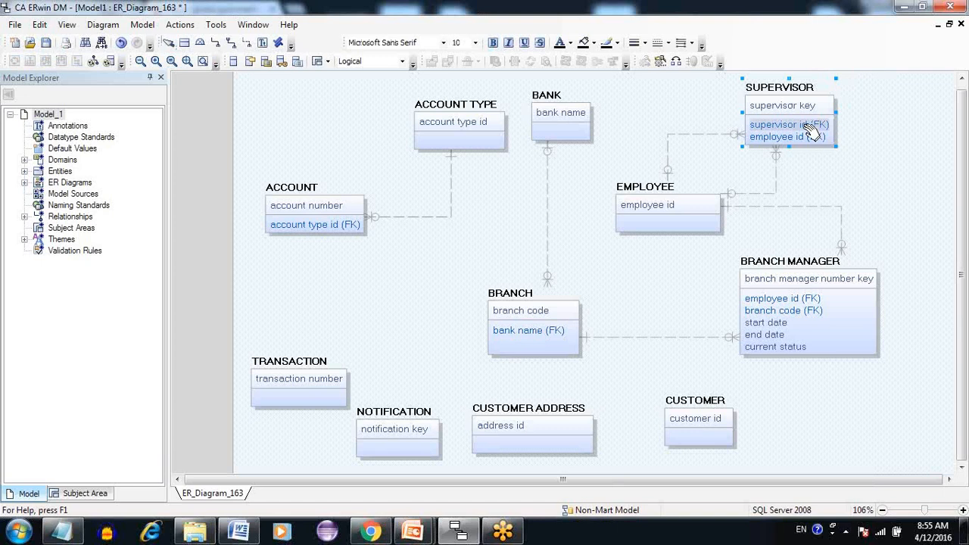
key("Return")
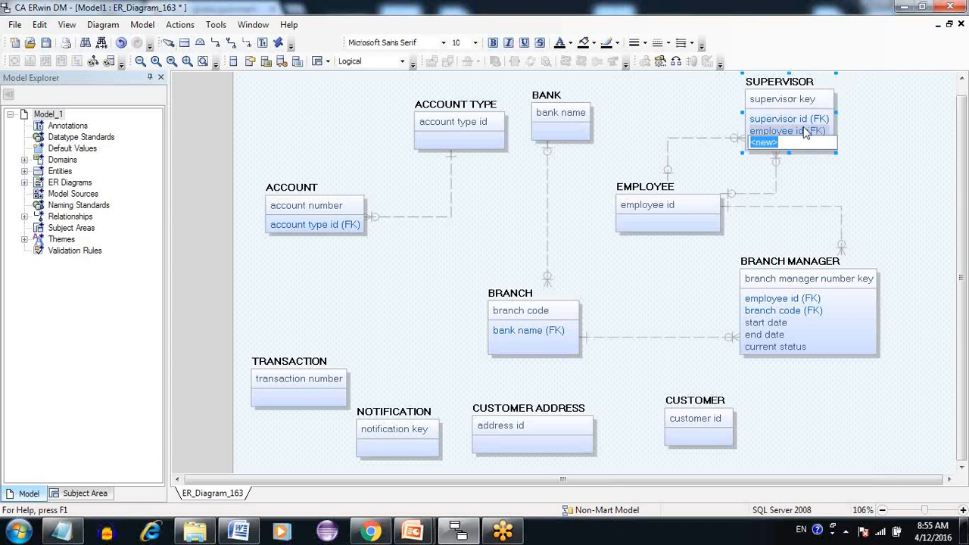
type("start date")
key("Return")
type("end date")
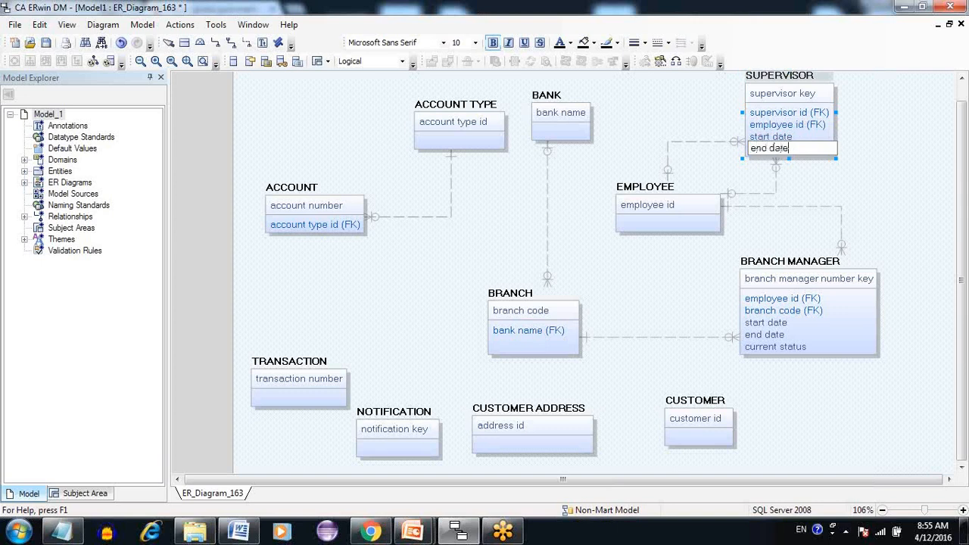
left_click(890, 175)
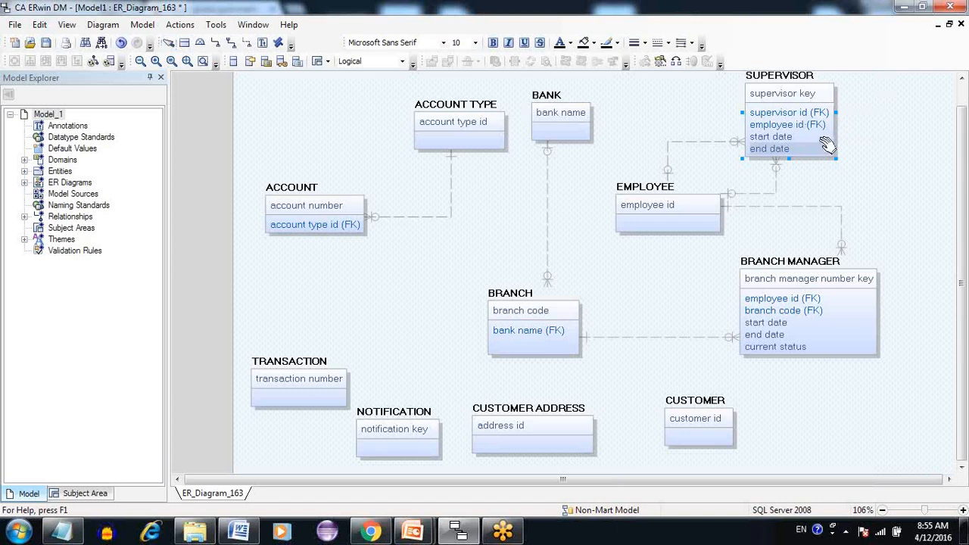
left_click(825, 140)
left_click(827, 144)
key("Return")
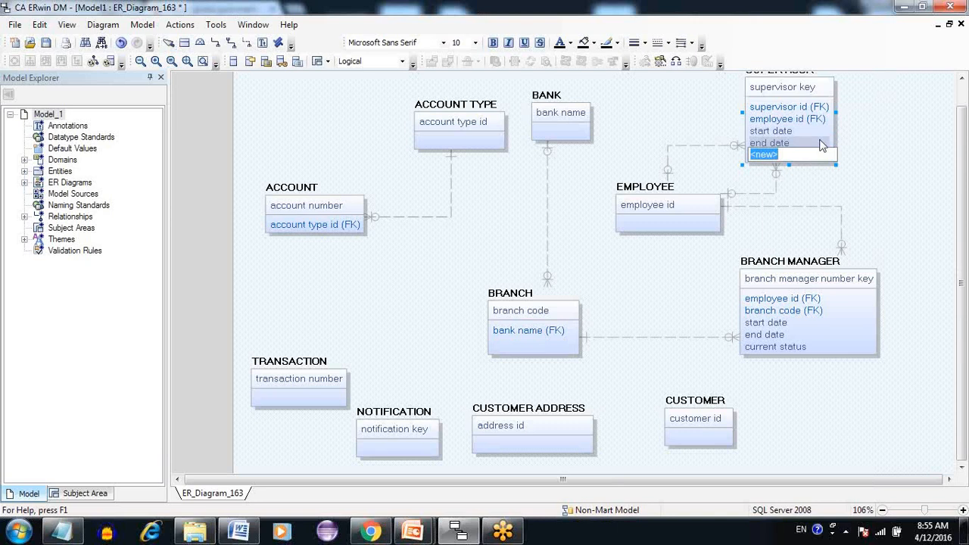
type("type")
left_click(901, 169)
left_click(900, 169)
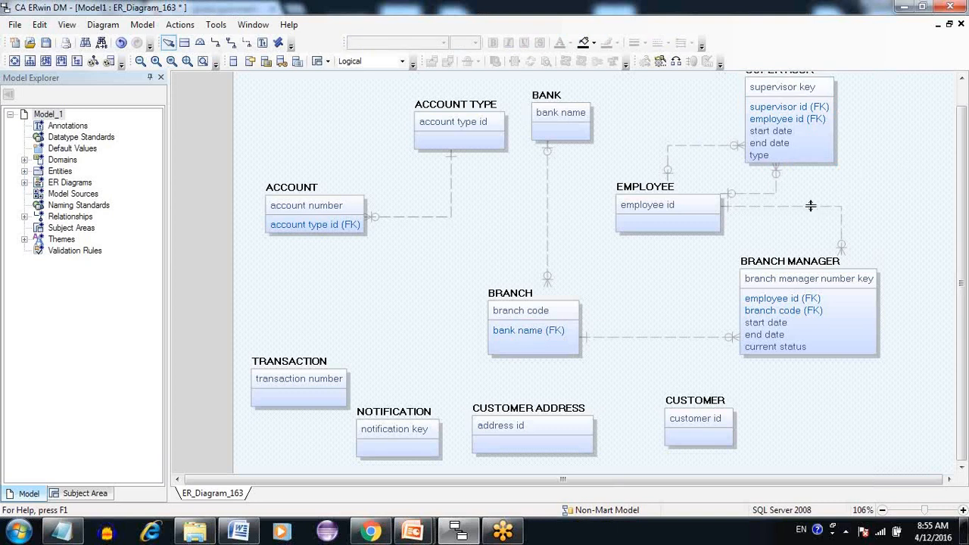
Step: Reroute the EMPLOYEE to BRANCH MANAGER relationship line from EMPLOYEE's bottom edge to BRANCH MANAGER's left side
left_click_drag(811, 205, 802, 296)
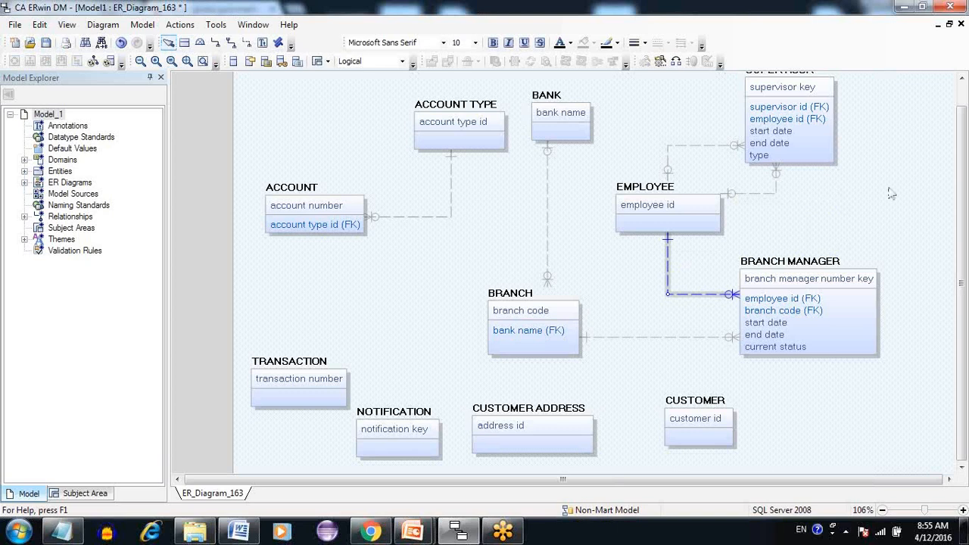
Step: Reroute the EMPLOYEE to SUPERVISOR relationship line below SUPERVISOR, shifting its vertical segment outward and lowering its horizontal segment along EMPLOYEE's right side
left_click(846, 191)
left_click_drag(775, 184, 800, 183)
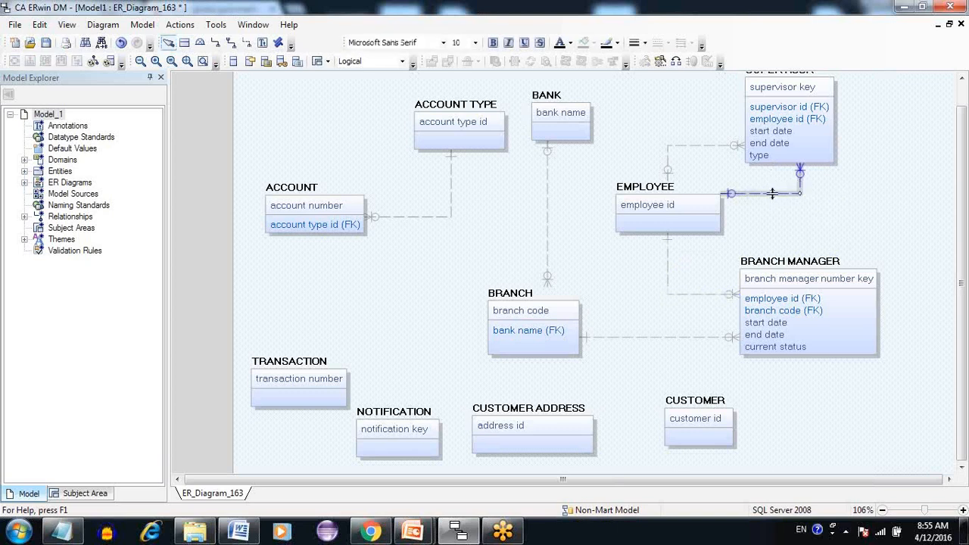
left_click_drag(771, 200, 770, 218)
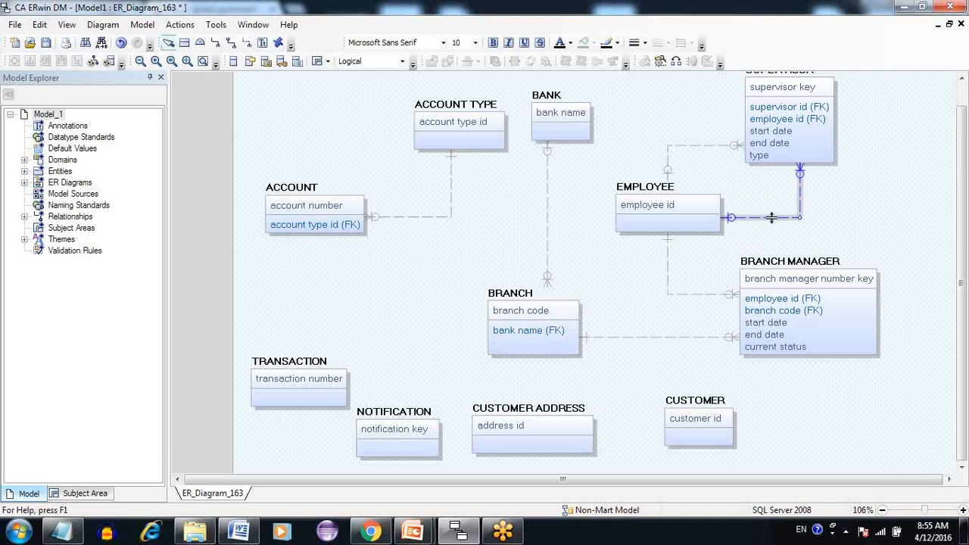
left_click(858, 222)
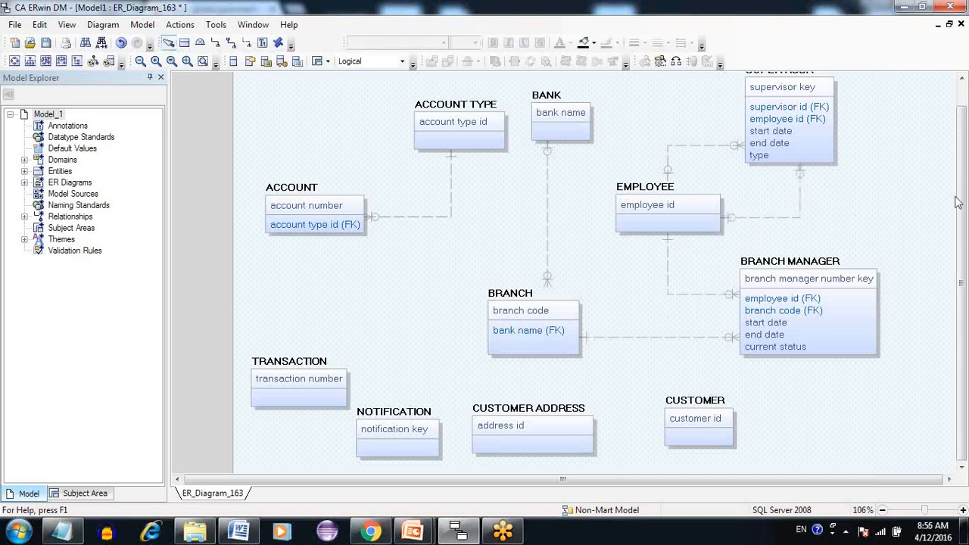
Step: Raise the horizontal segment of the other EMPLOYEE to SUPERVISOR relationship line so it meets SUPERVISOR's left side at the employee id row
left_click_drag(961, 202, 965, 155)
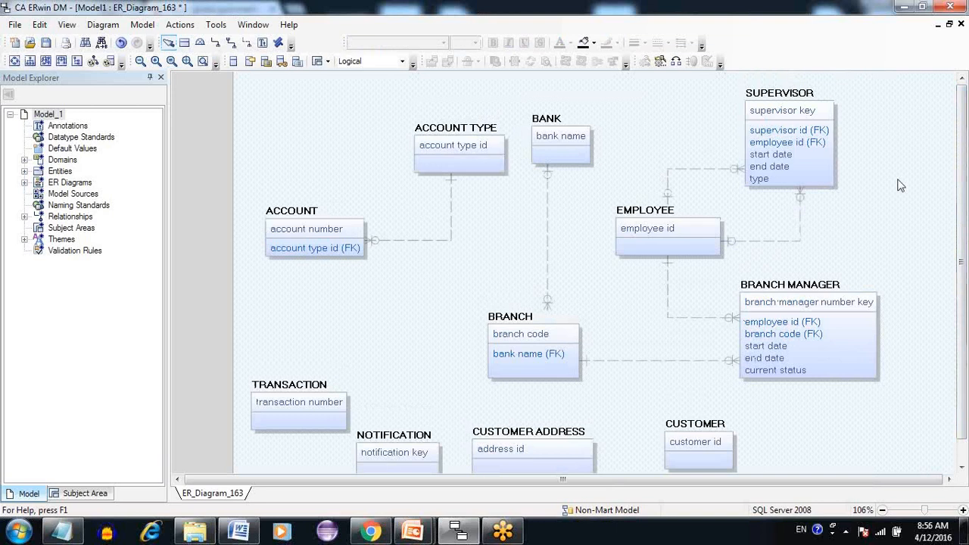
left_click(834, 166)
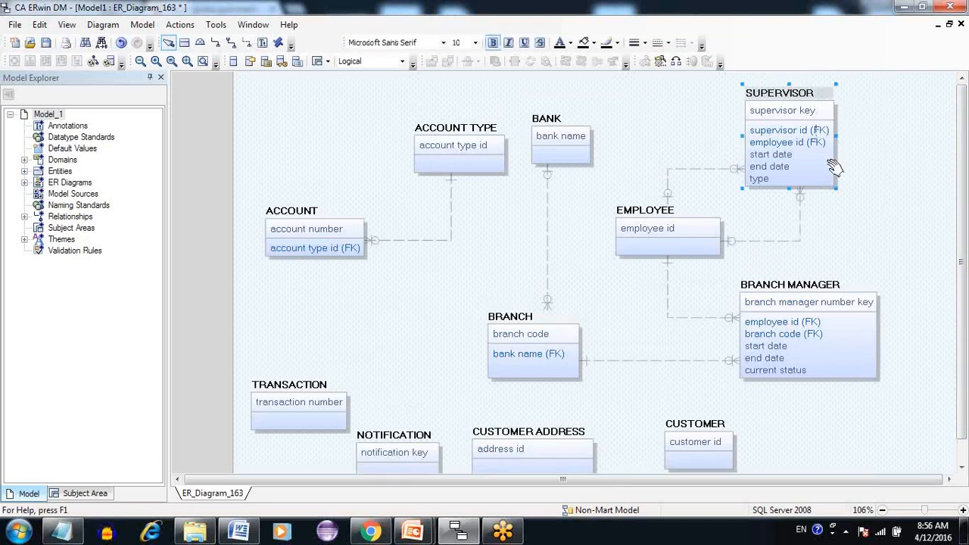
left_click_drag(697, 168, 697, 142)
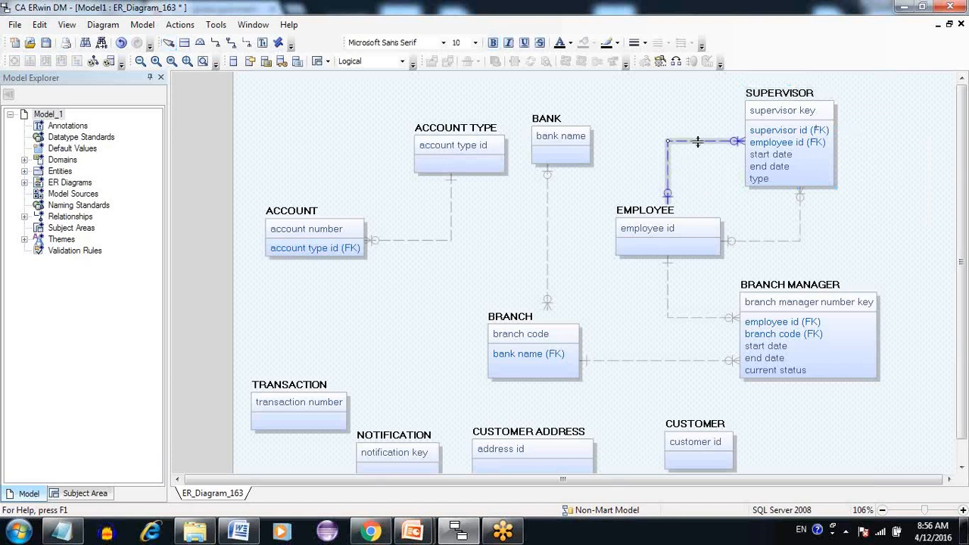
Step: Reroute the lower EMPLOYEE–SUPERVISOR relationship line to run from the top of EMPLOYEE to SUPERVISOR's left side
left_click(701, 170)
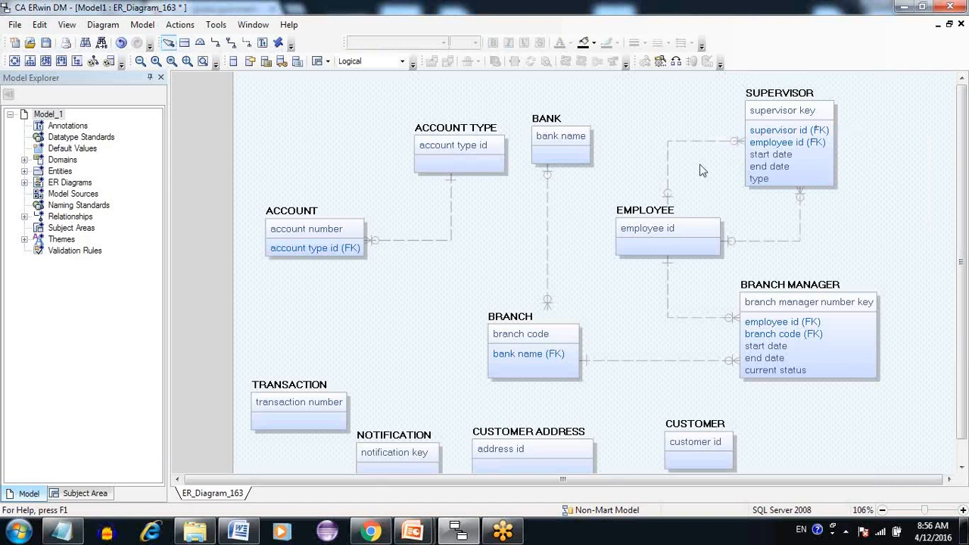
left_click(748, 241)
left_click_drag(748, 241, 746, 169)
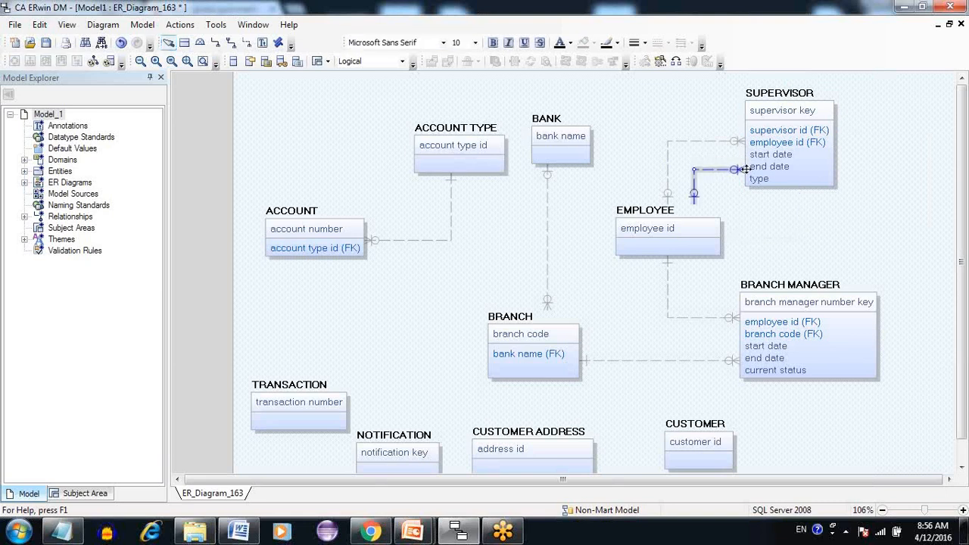
left_click(727, 193)
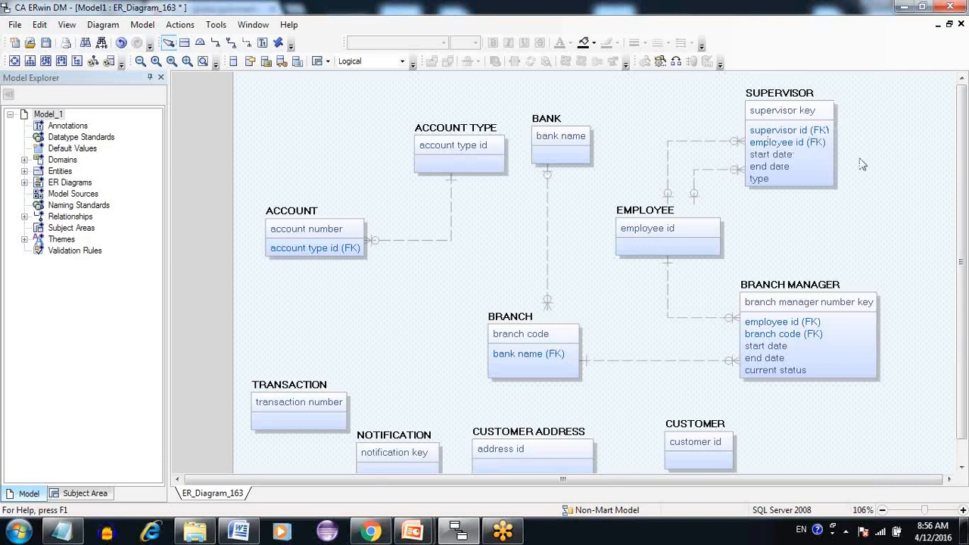
Step: Examine the supervisor id and employee id foreign keys and the other attributes of the SUPERVISOR entity
left_click(774, 132)
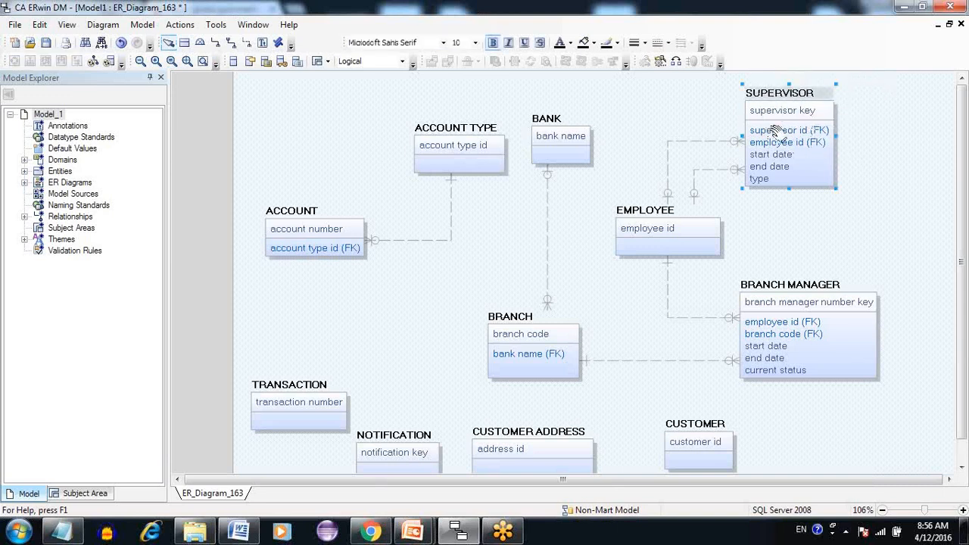
left_click(776, 131)
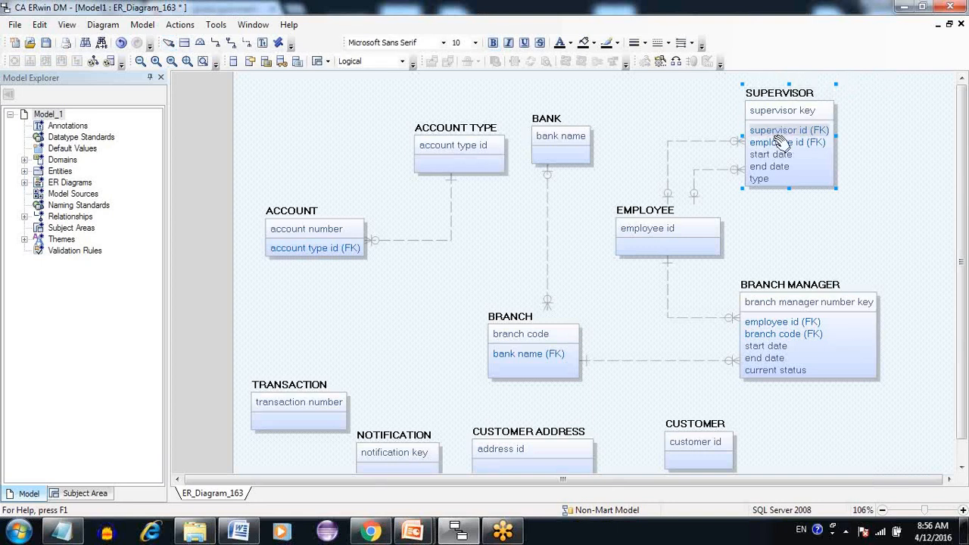
left_click(781, 144)
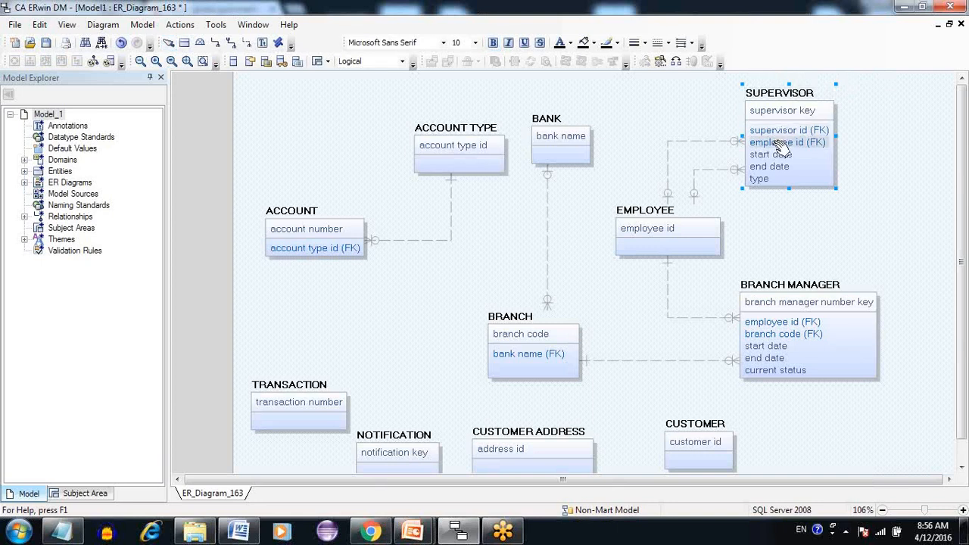
left_click(944, 180)
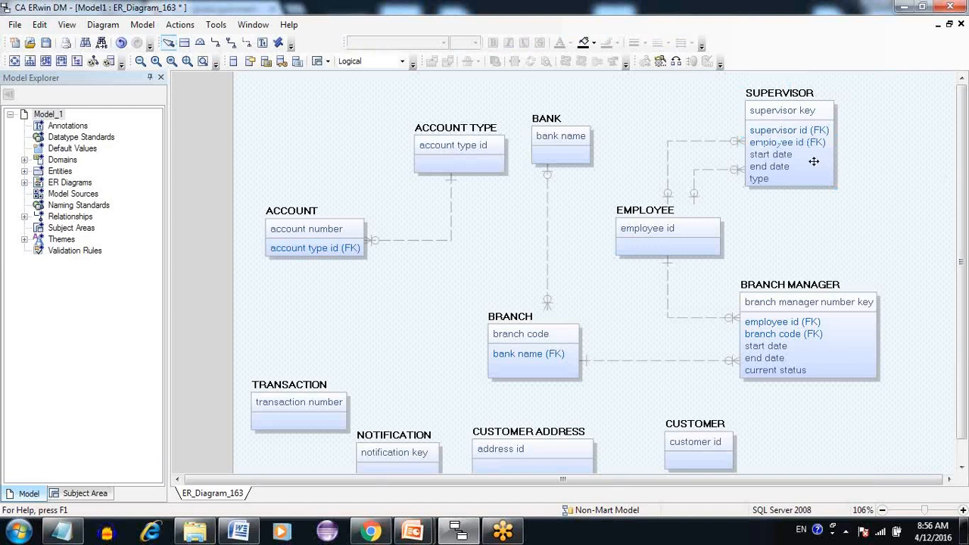
left_click(788, 156)
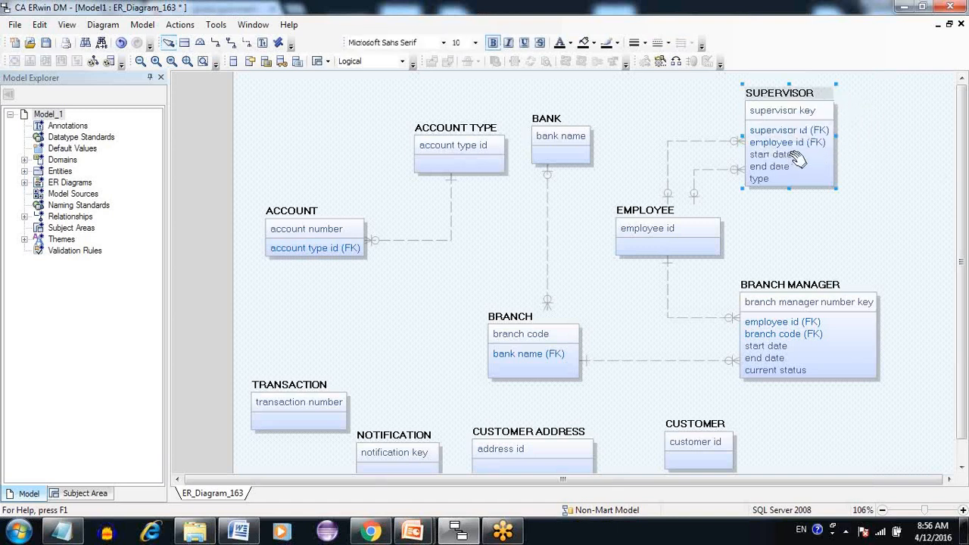
left_click(876, 165)
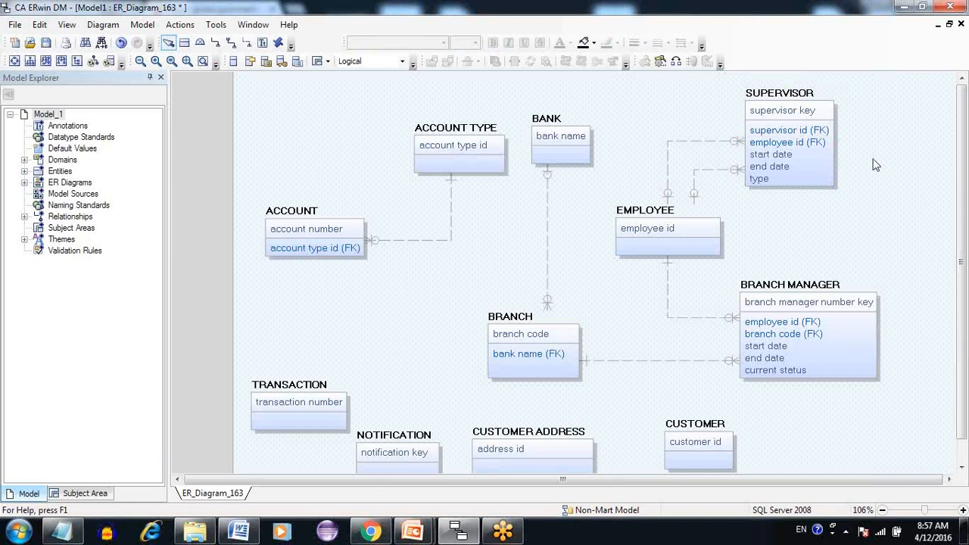
Step: Route the inner EMPLOYEE–SUPERVISOR relationship line from EMPLOYEE's right side to the bottom of SUPERVISOR
left_click(668, 169)
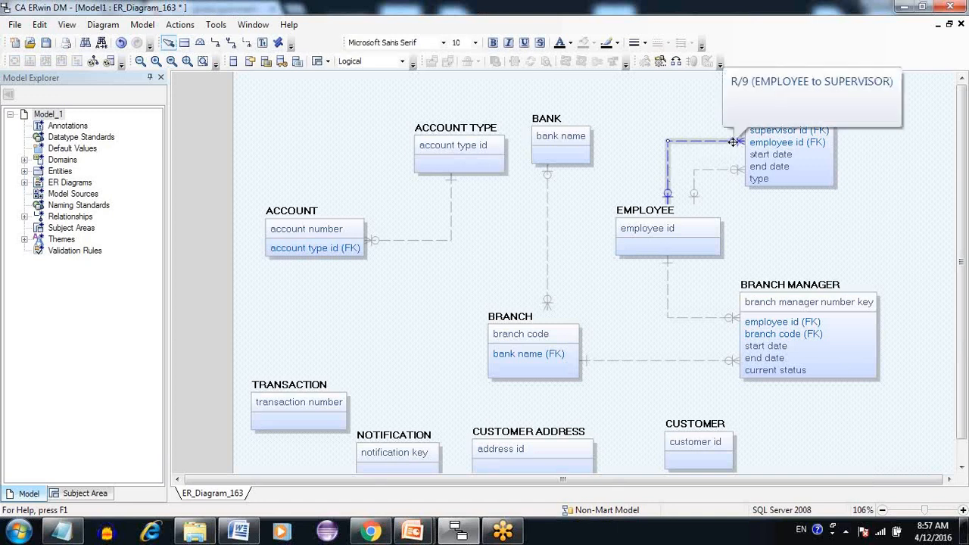
left_click(710, 155)
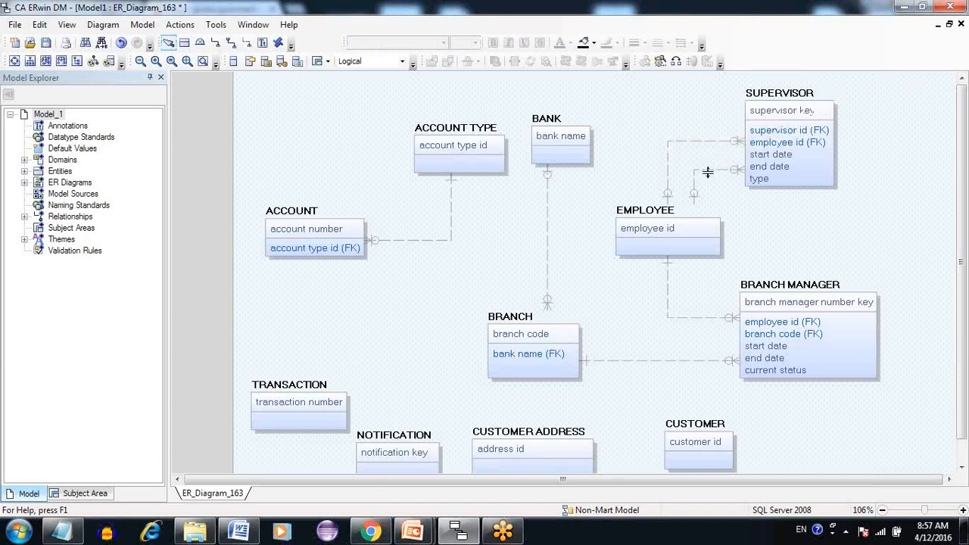
left_click_drag(710, 170, 733, 235)
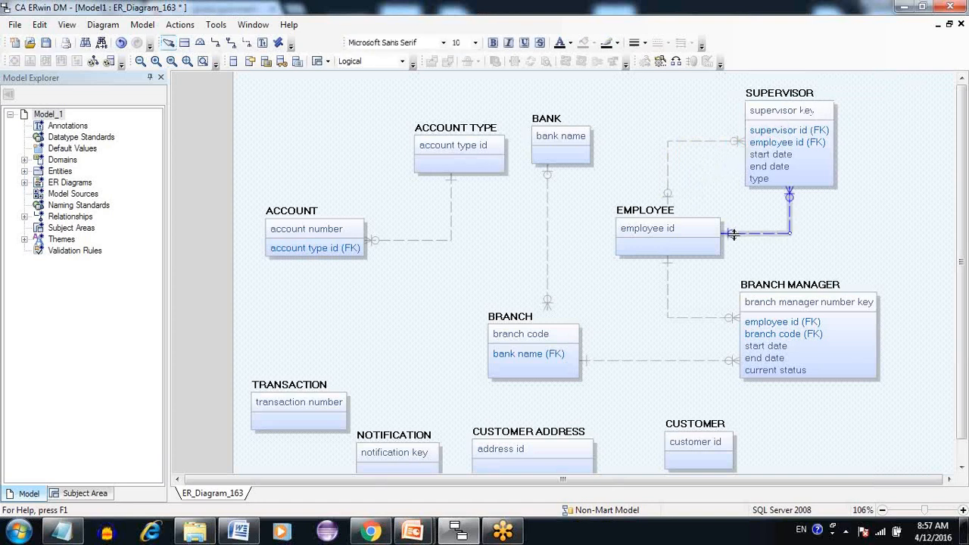
left_click(699, 203)
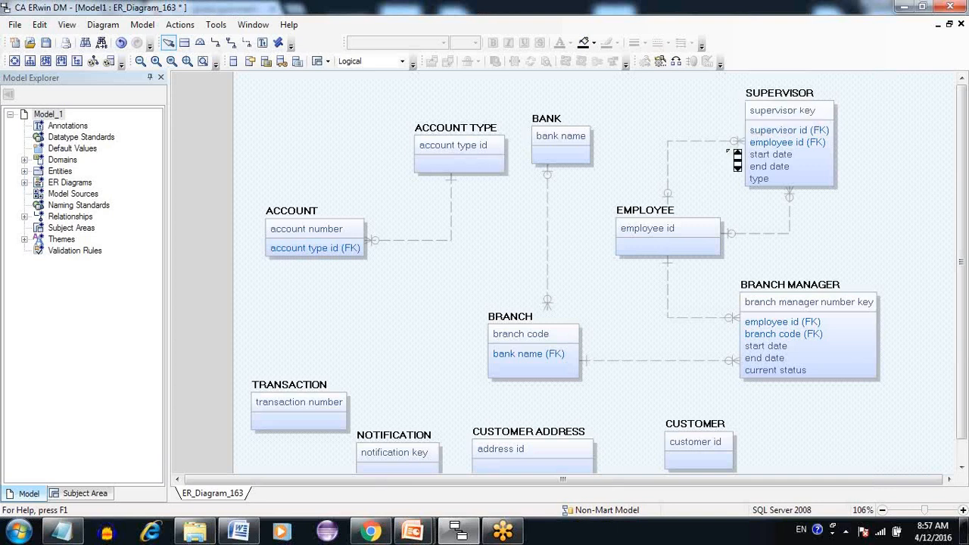
Step: Set the null option of the upper EMPLOYEE–SUPERVISOR relationship (R/9) to Nulls Not Allowed
scroll(738, 160, "up", 5)
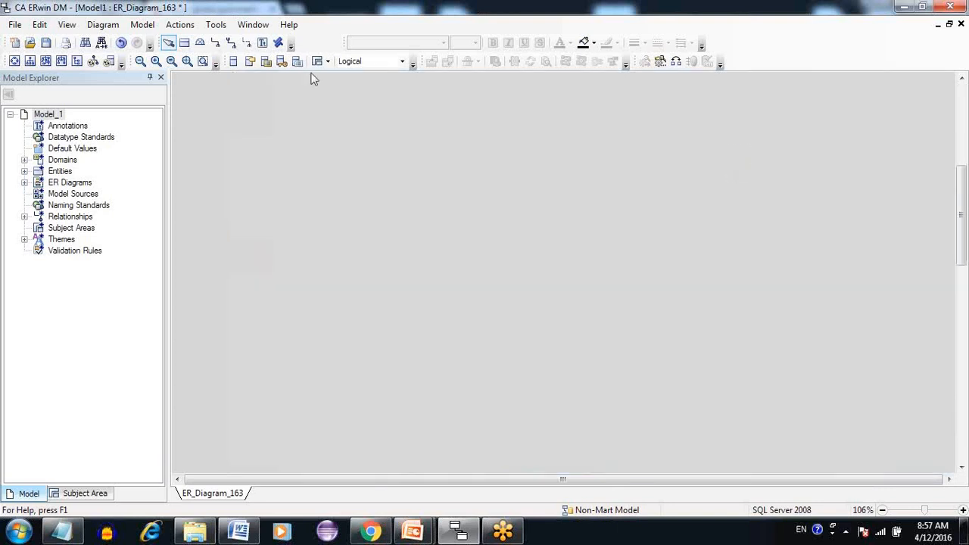
left_click(194, 61)
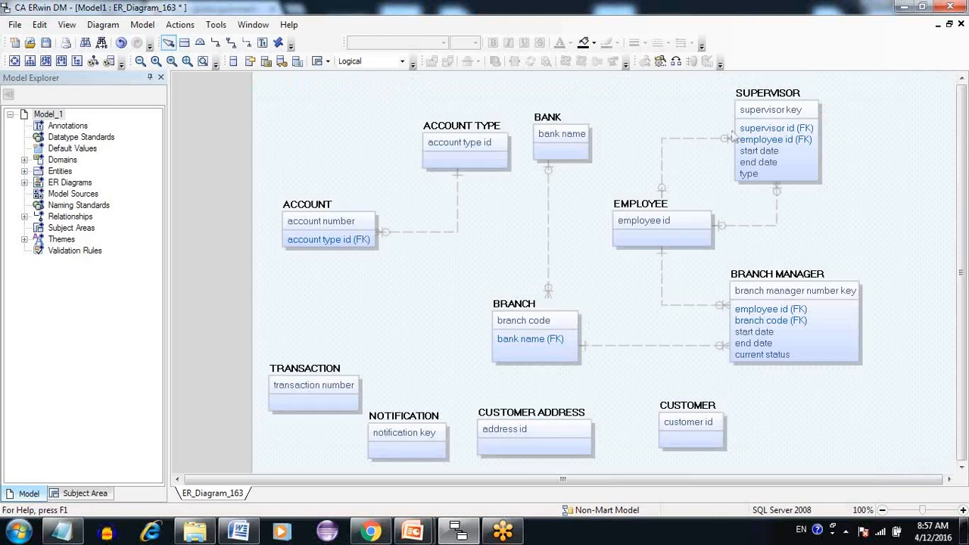
left_click(661, 169)
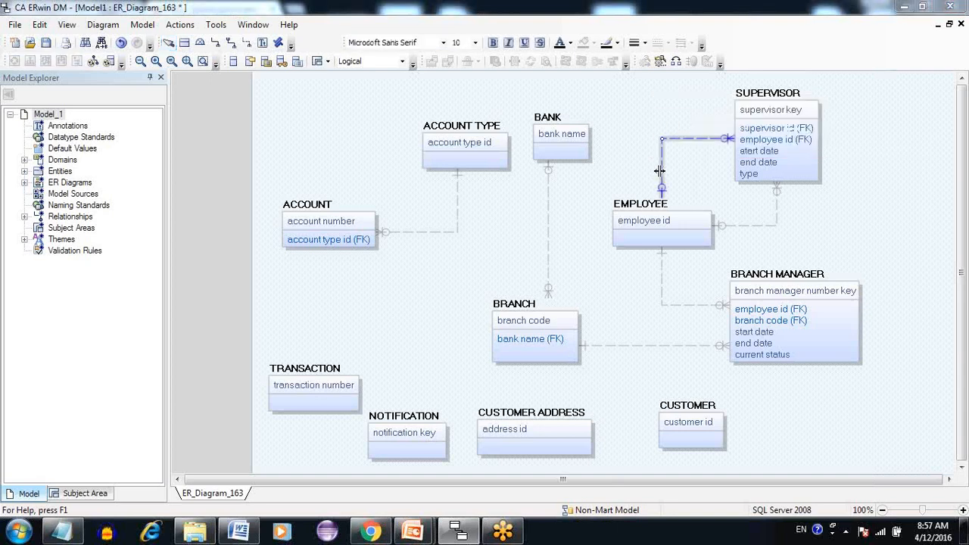
double_click(660, 170)
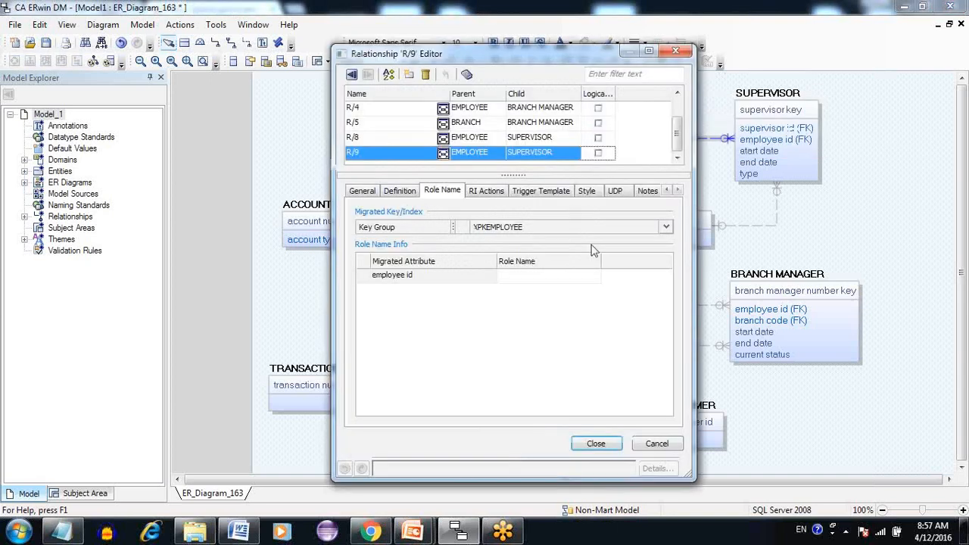
left_click(371, 192)
left_click(663, 244)
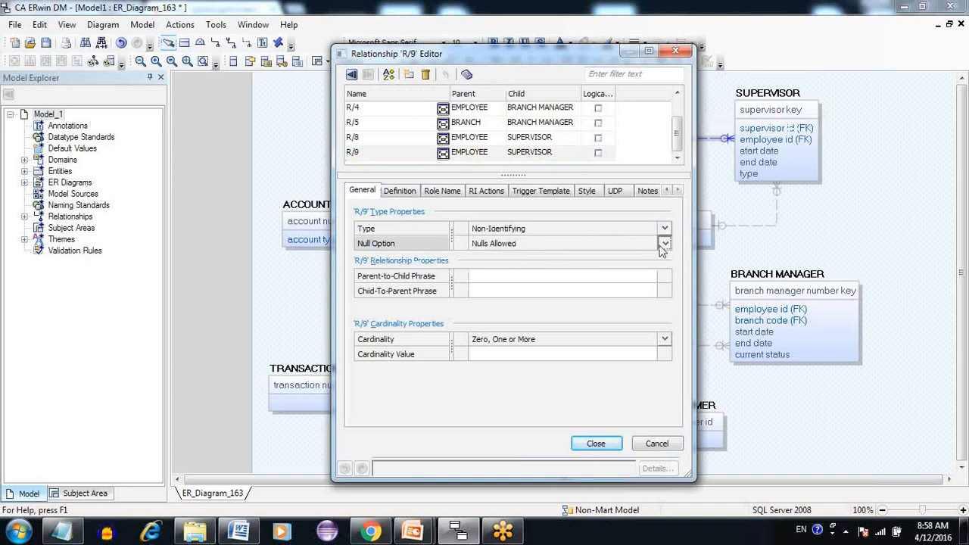
left_click(599, 275)
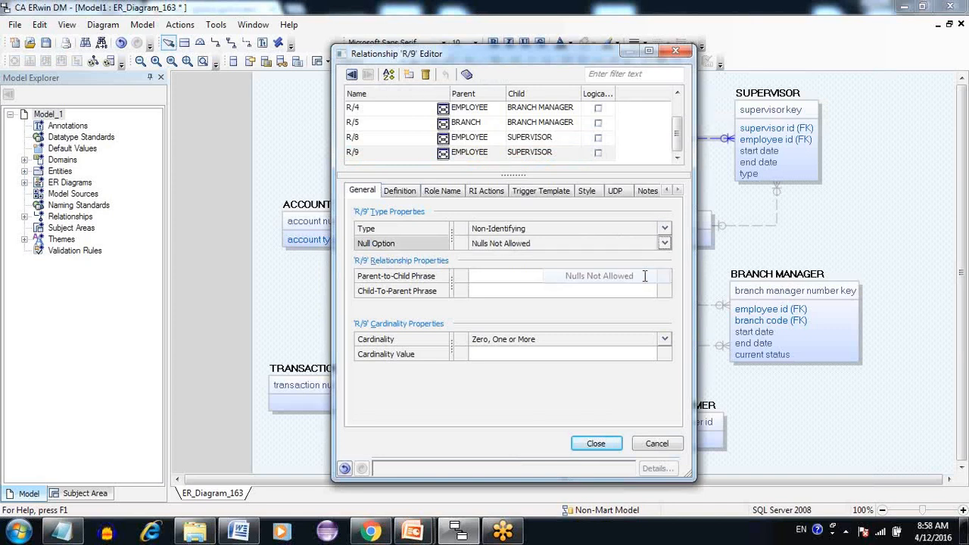
left_click(596, 445)
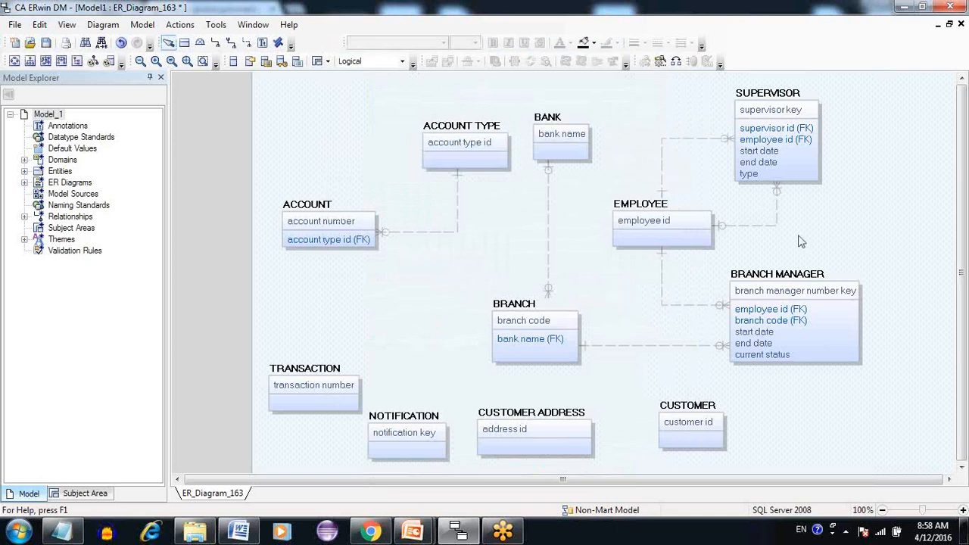
Step: Rearrange the entities with BRANCH MANAGER beside CUSTOMER, EMPLOYEE near the top, and SUPERVISOR below EMPLOYEE
left_click_drag(795, 299, 805, 408)
left_click(762, 309)
left_click_drag(680, 222, 742, 125)
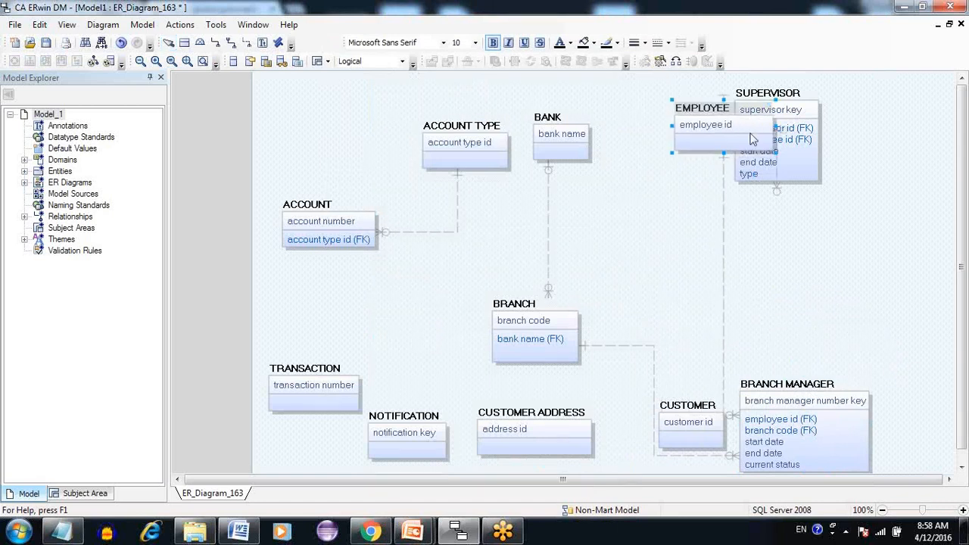
left_click(787, 161)
left_click_drag(787, 160, 688, 301)
Step: Route relationship R/8 straight down from EMPLOYEE to SUPERVISOR and relationship R/9 around to SUPERVISOR's right side
left_click(729, 230)
left_click_drag(676, 213, 739, 218)
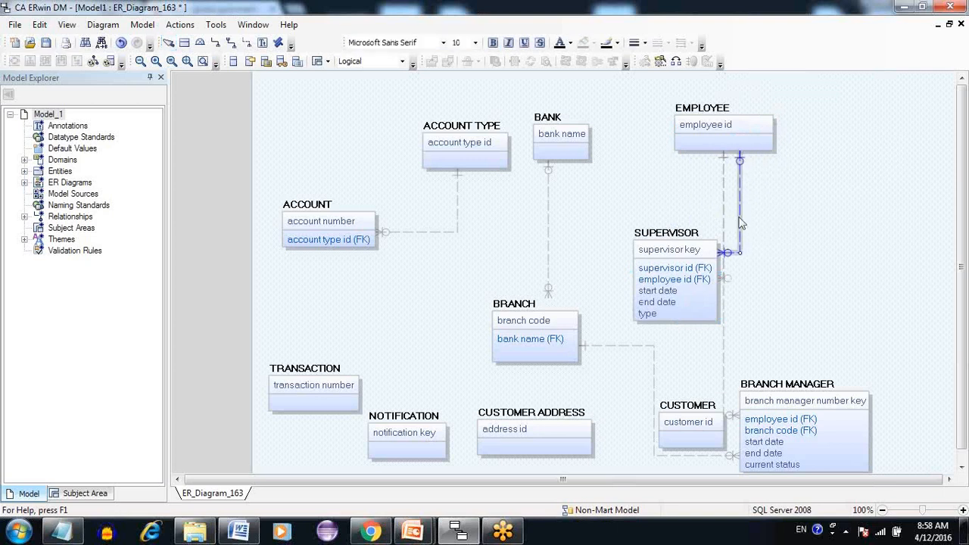
left_click(743, 223)
left_click_drag(732, 273, 761, 284)
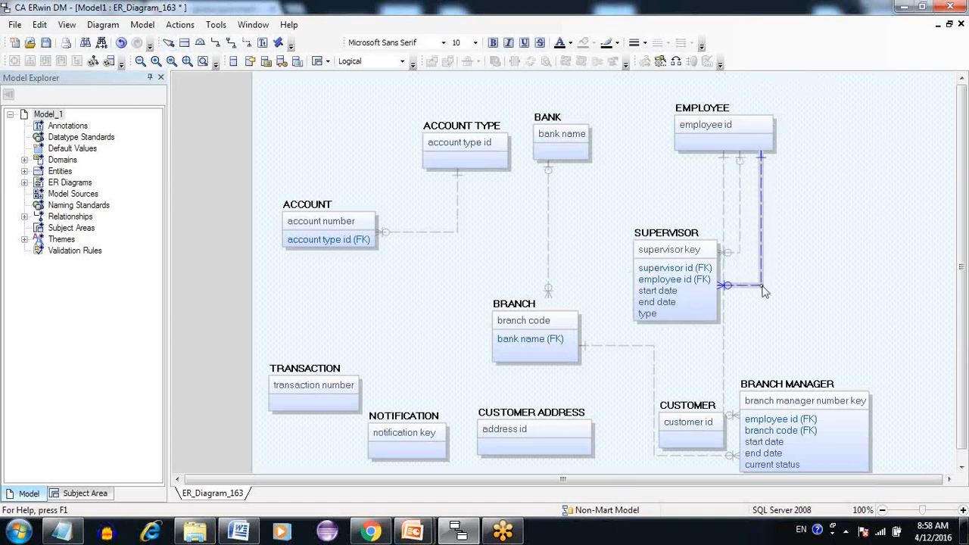
left_click(797, 286)
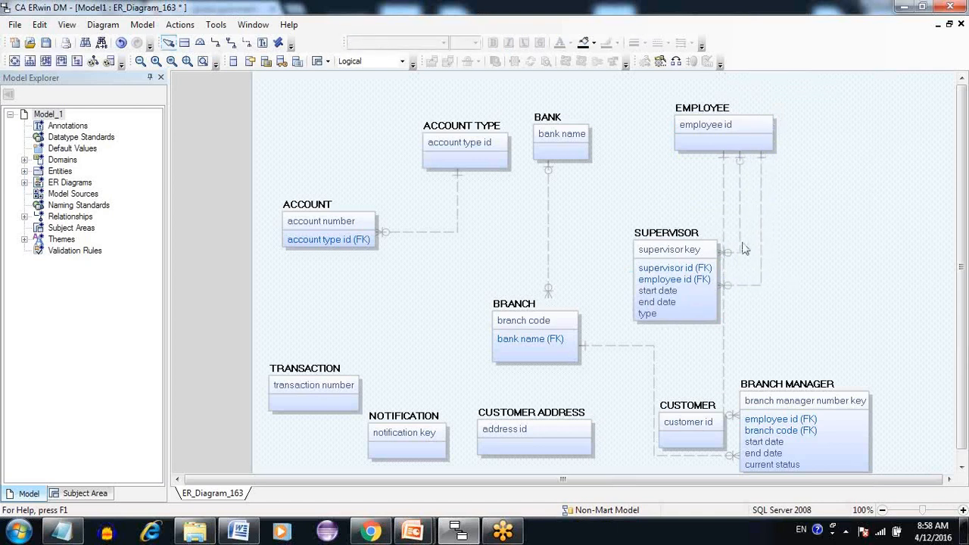
left_click_drag(739, 225, 699, 215)
left_click(712, 214)
left_click_drag(726, 286, 757, 265)
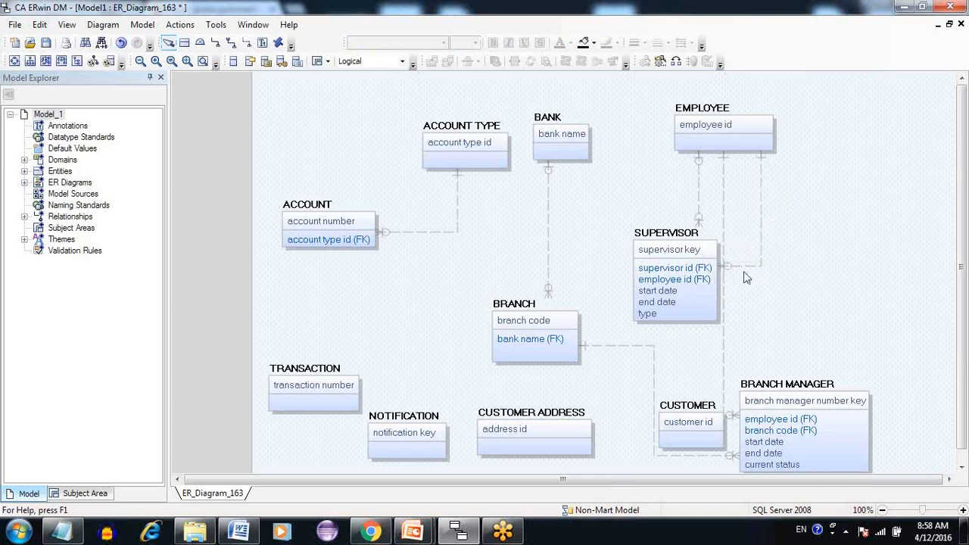
left_click(698, 193)
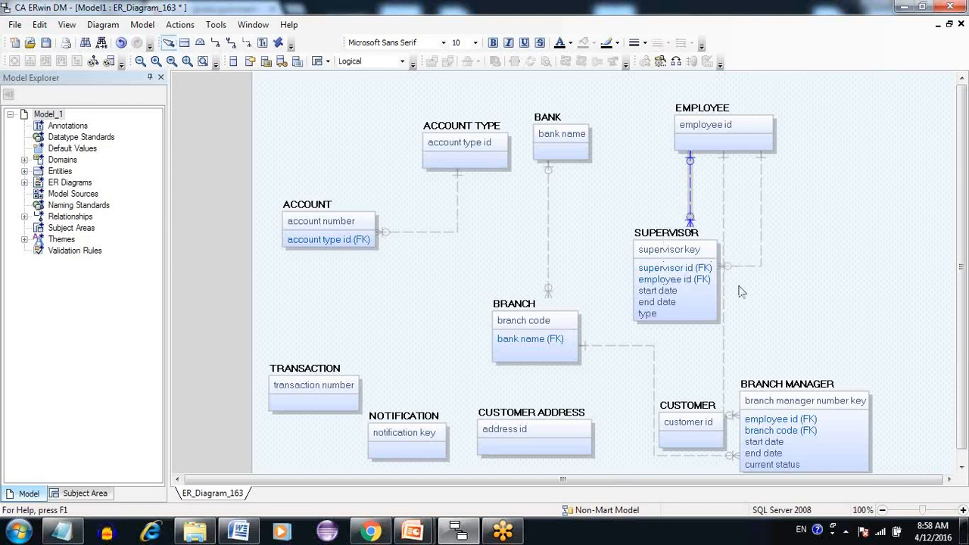
left_click_drag(689, 198, 699, 190)
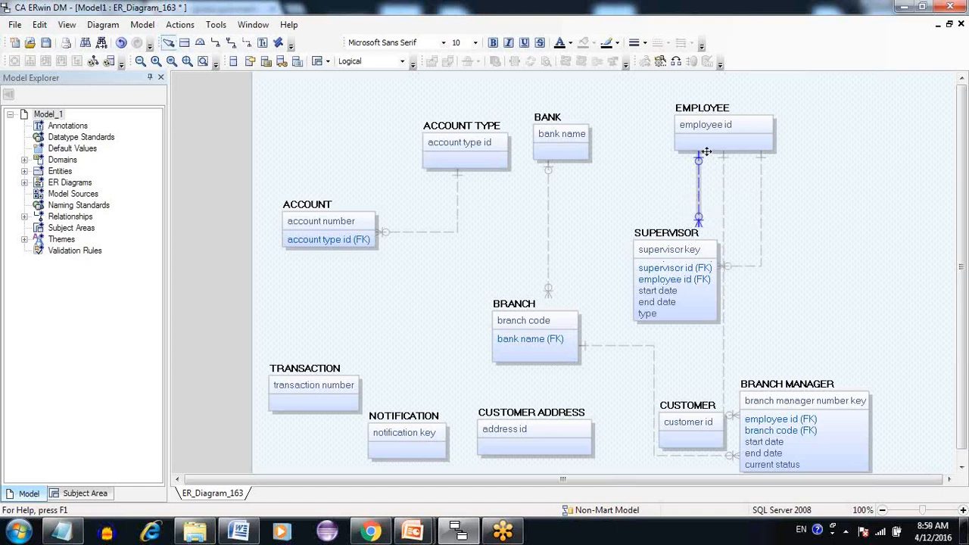
left_click(704, 190)
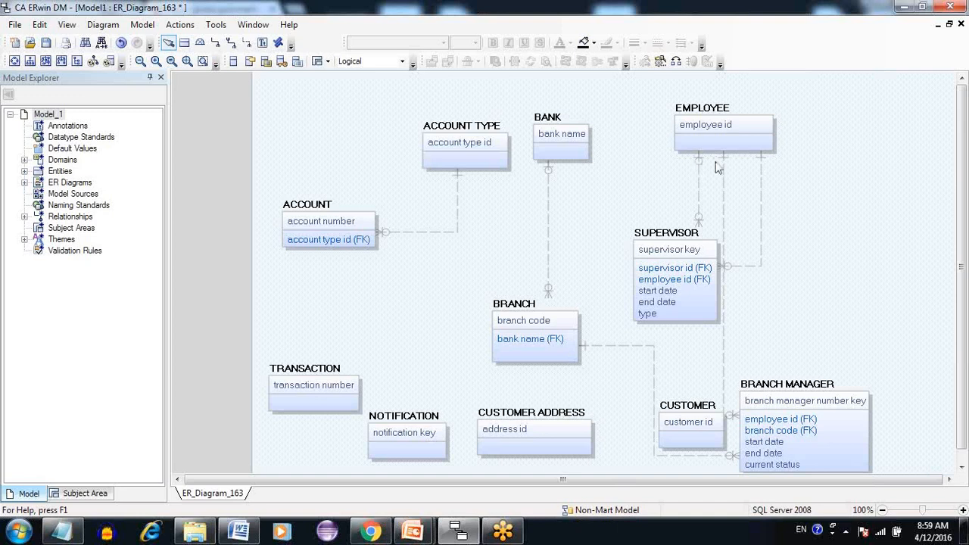
Step: Set the null option of the straight EMPLOYEE–SUPERVISOR relationship (R/8) to Nulls Not Allowed
left_click(716, 163)
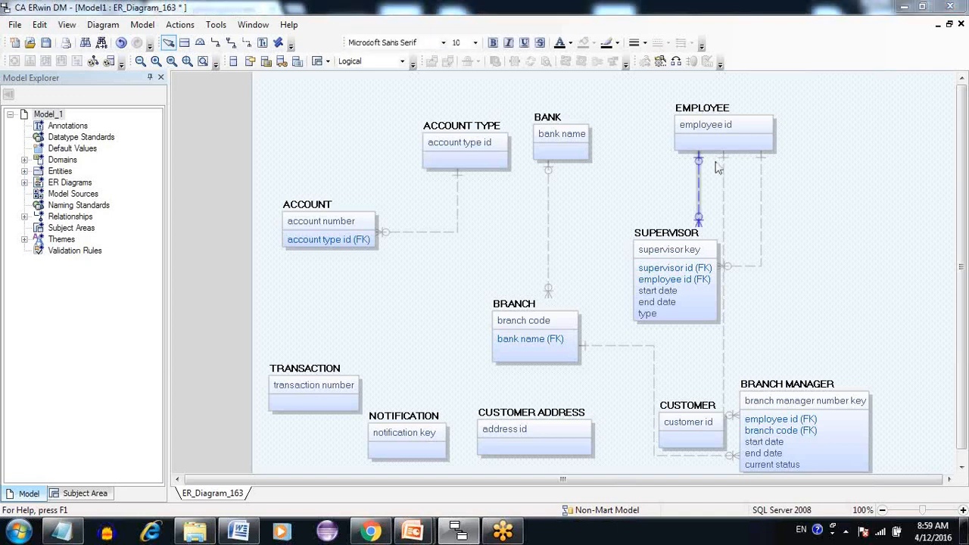
double_click(716, 168)
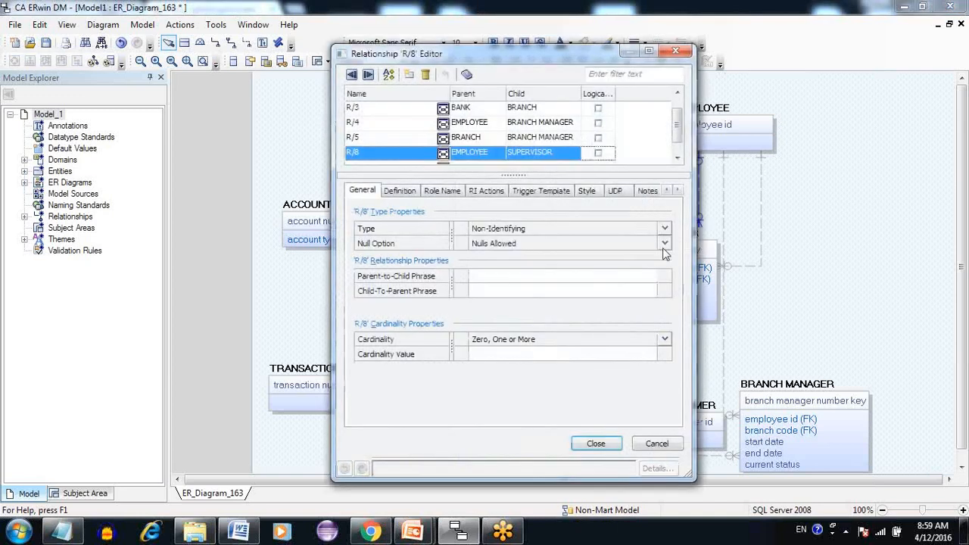
left_click(596, 444)
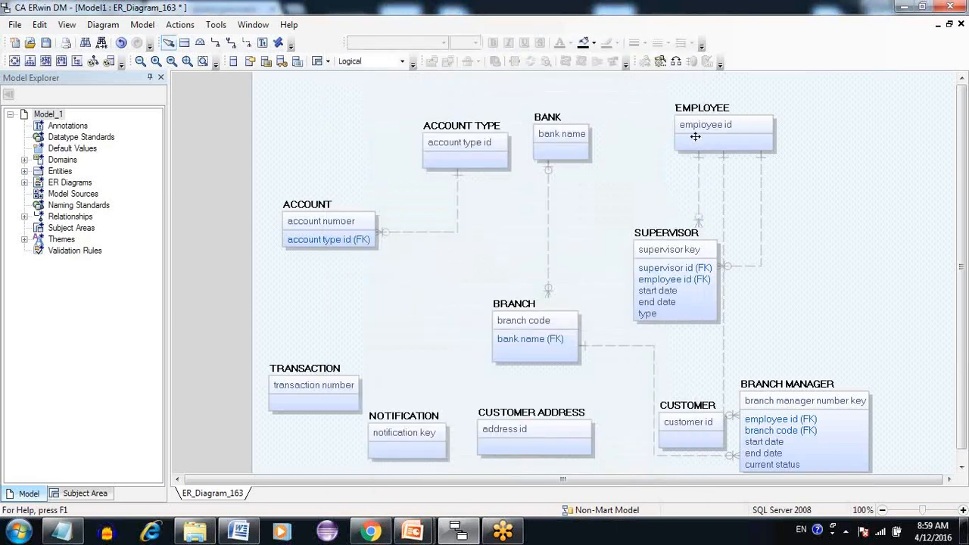
Step: Move EMPLOYEE directly above SUPERVISOR and run both EMPLOYEE–SUPERVISOR relationship lines straight down between the two entities
left_click_drag(700, 189, 694, 187)
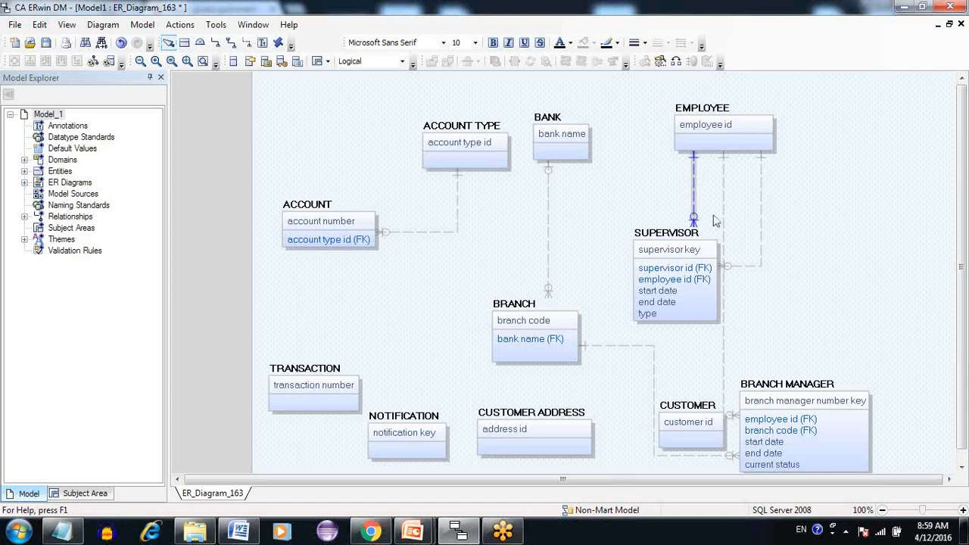
left_click(700, 216)
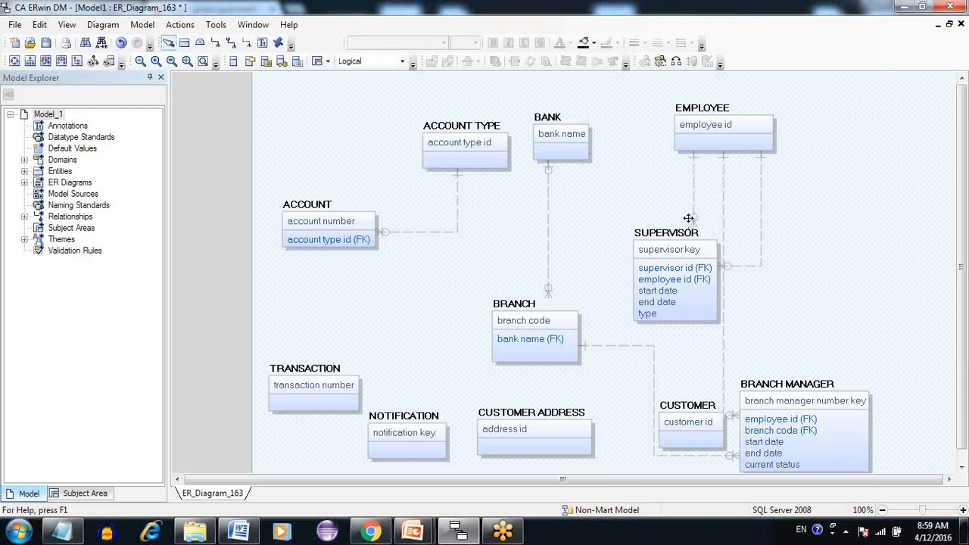
left_click(761, 240)
left_click_drag(726, 239, 651, 231)
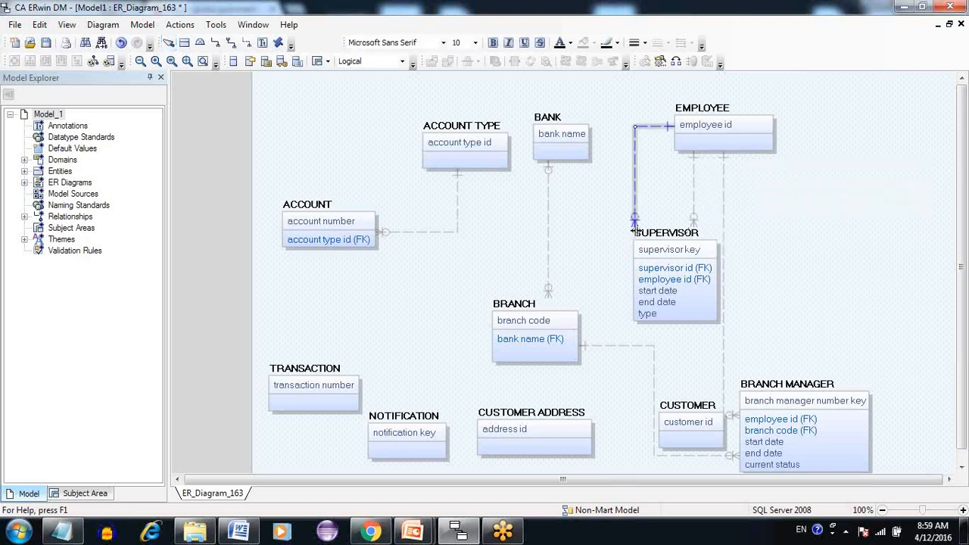
left_click(676, 199)
left_click_drag(694, 151, 640, 150)
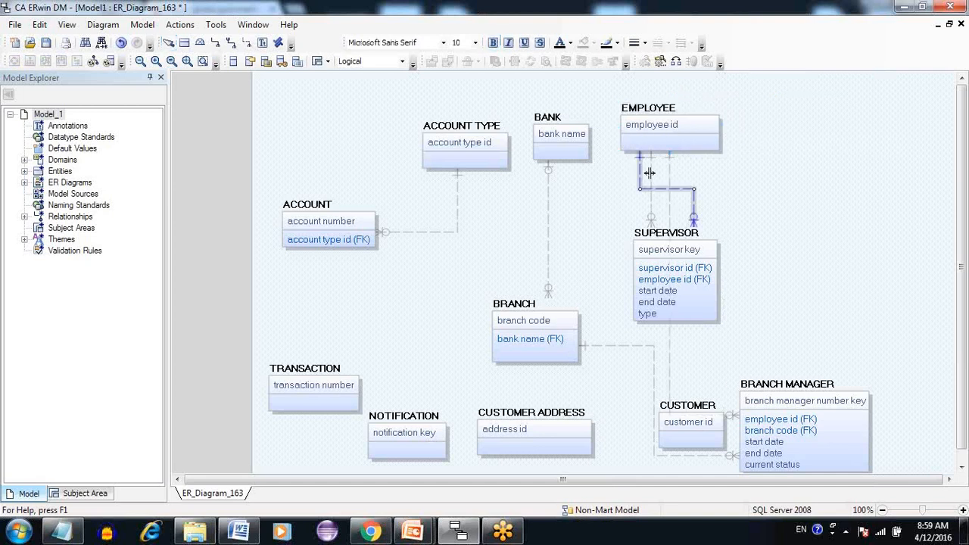
left_click(695, 176)
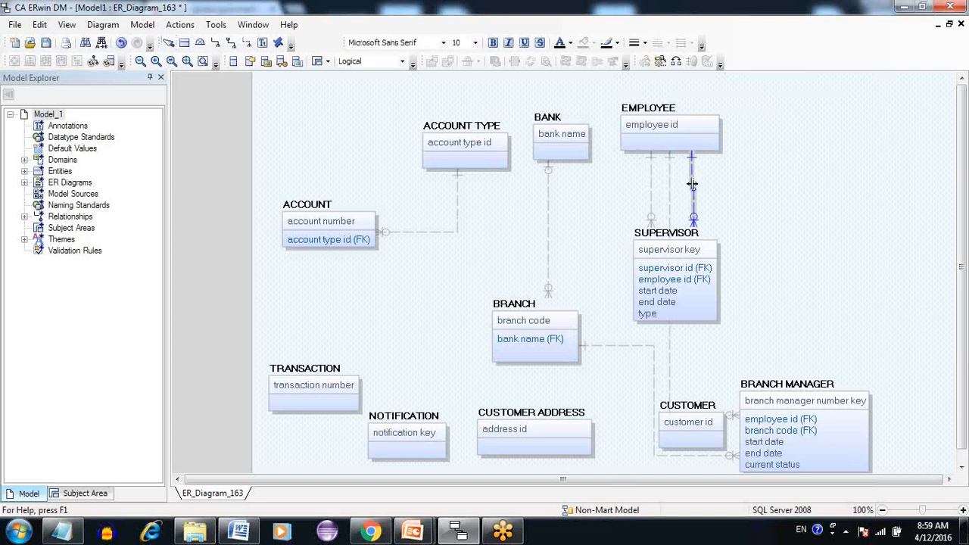
left_click(698, 195)
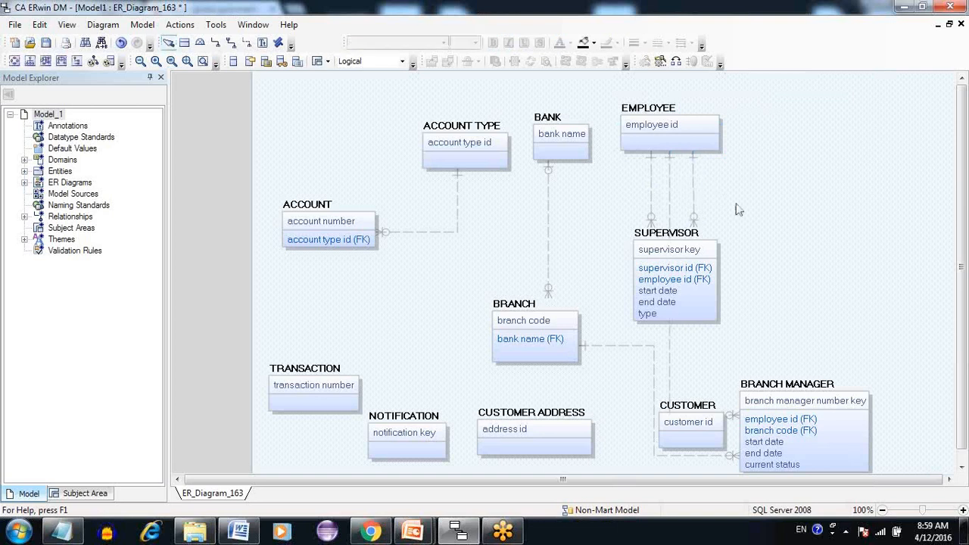
Step: Route the EMPLOYEE–BRANCH MANAGER line around the diagram's right side and space the two EMPLOYEE–SUPERVISOR lines evenly apart
left_click_drag(693, 187, 924, 205)
left_click(650, 184)
left_click_drag(638, 184, 644, 182)
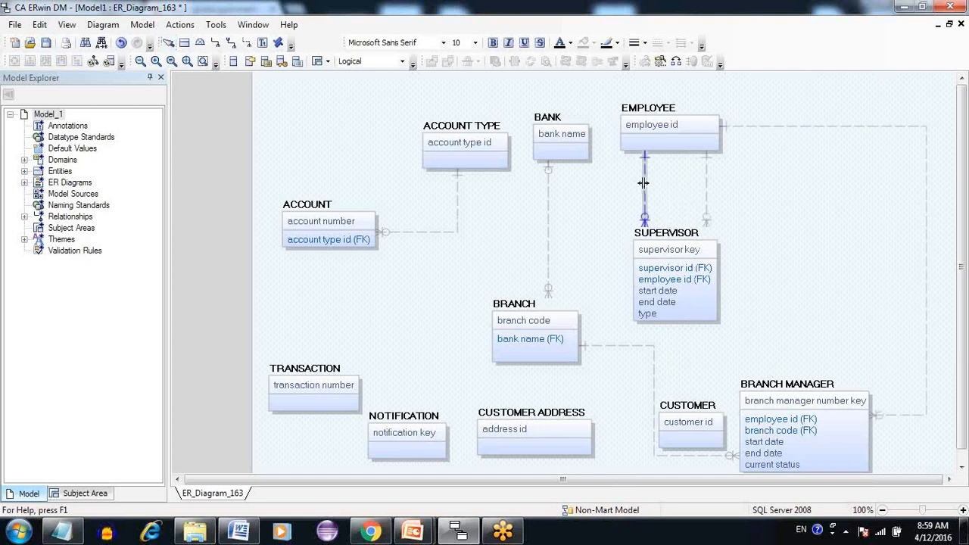
left_click(663, 186)
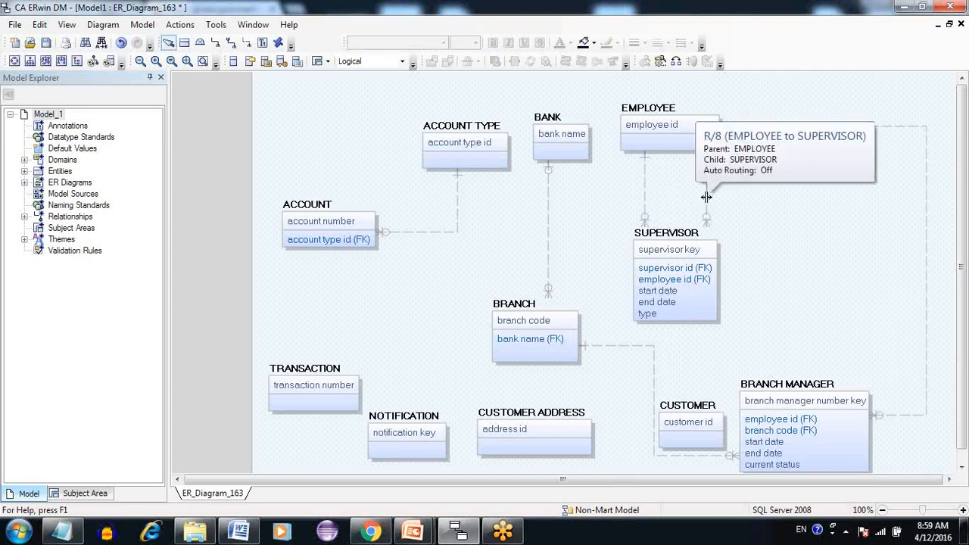
left_click_drag(706, 196, 700, 198)
left_click(721, 198)
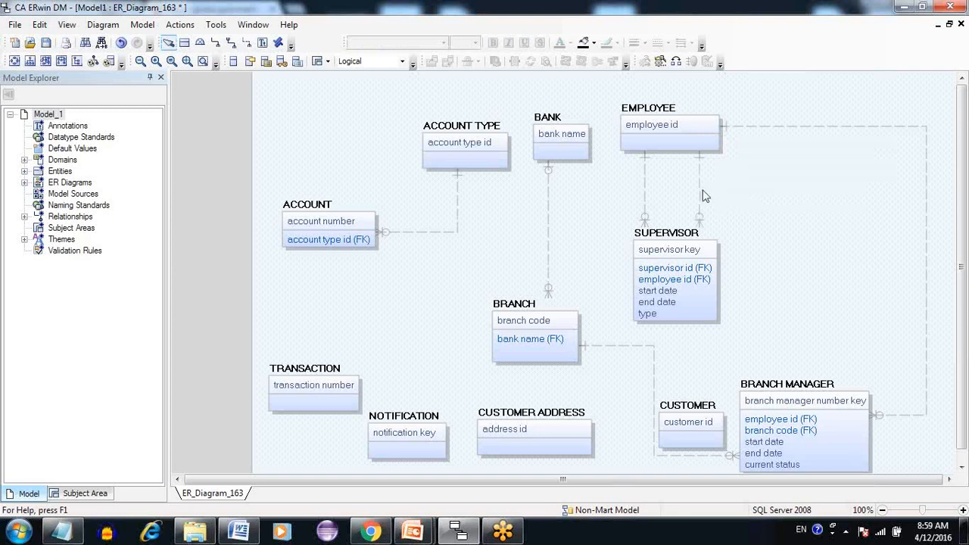
left_click(645, 199)
left_click_drag(645, 198, 650, 199)
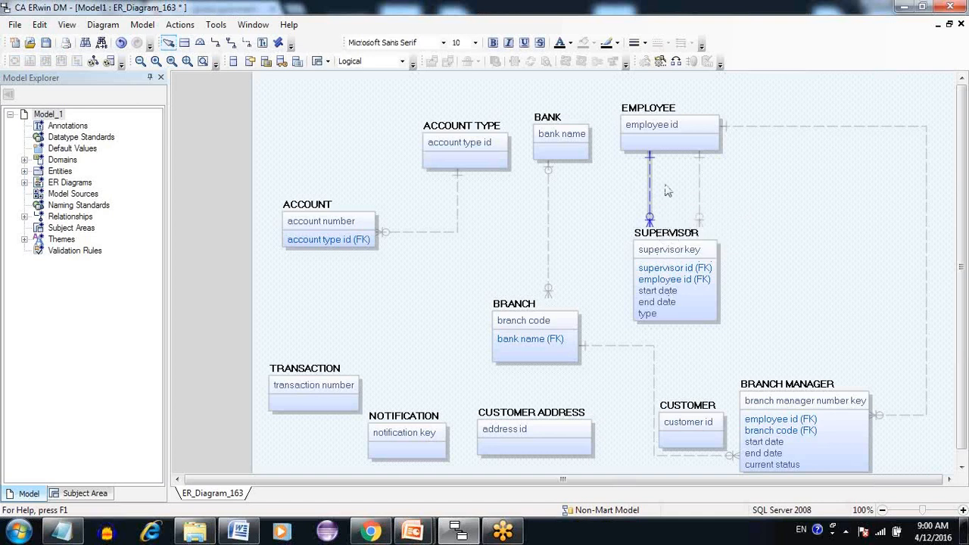
left_click(657, 162)
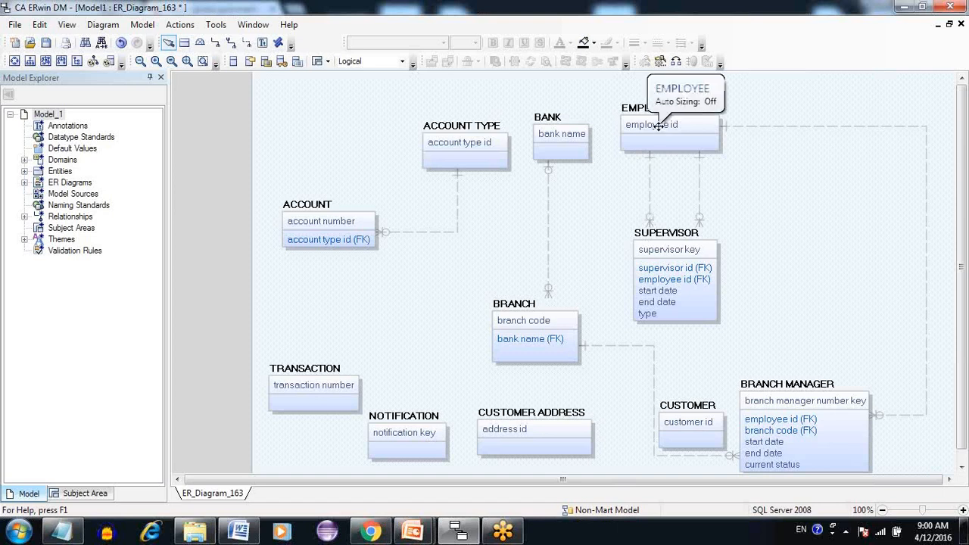
left_click(650, 197)
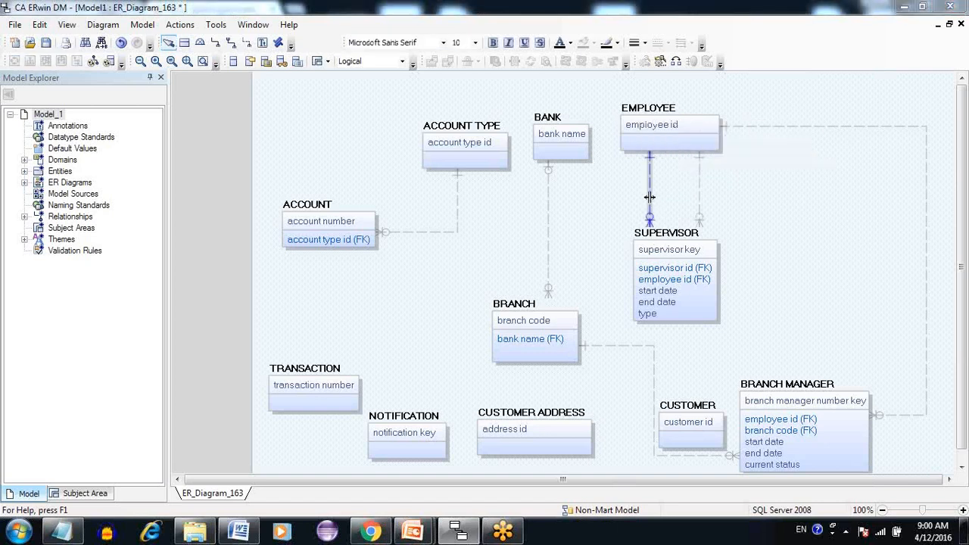
double_click(650, 197)
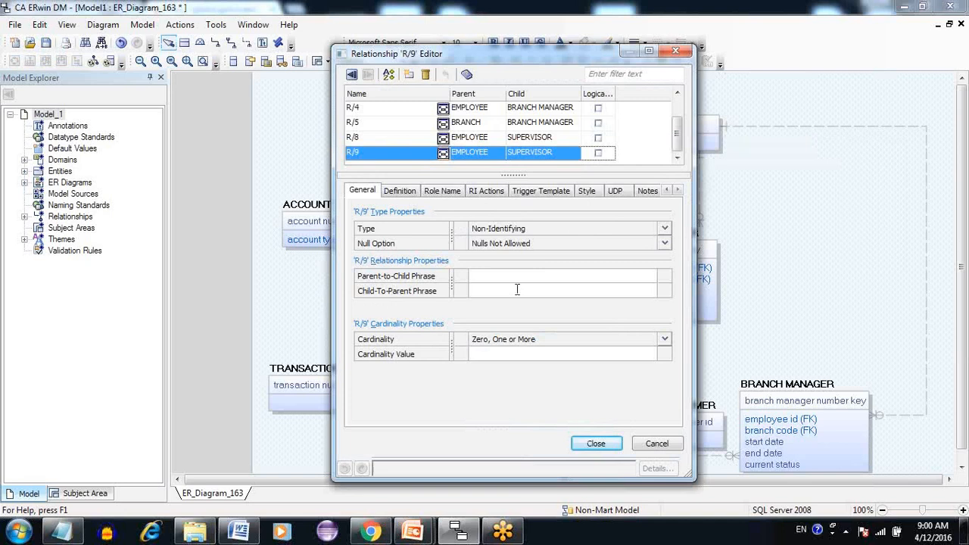
left_click(544, 275)
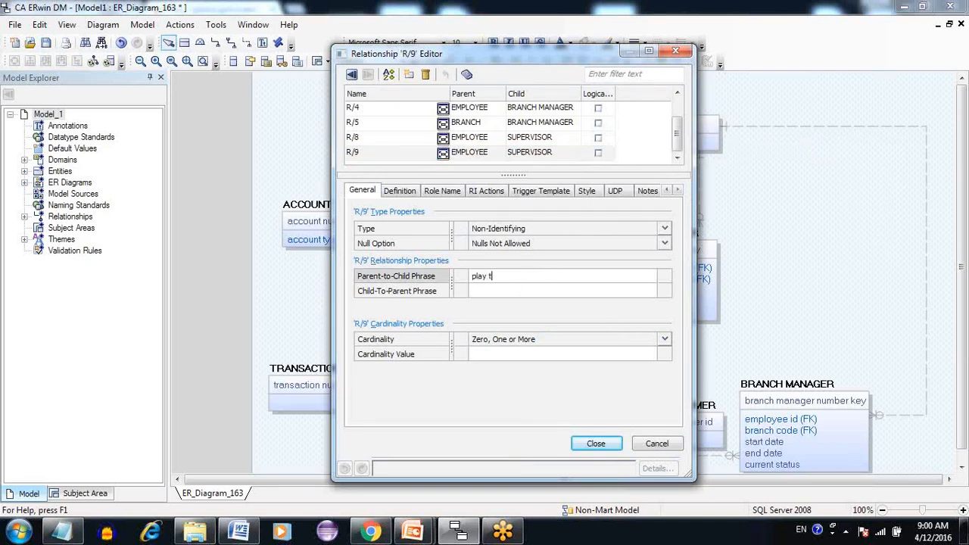
left_click(441, 192)
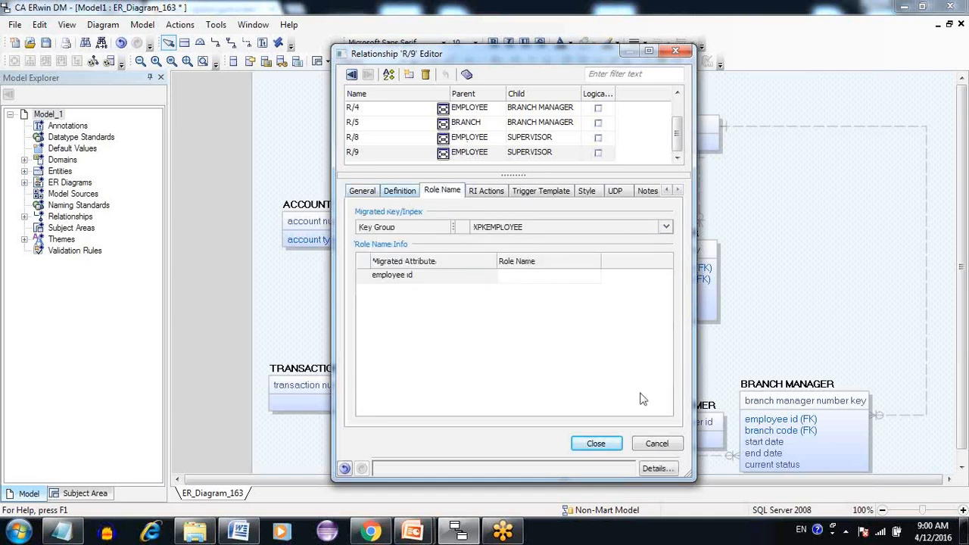
left_click(671, 444)
Step: Run relationship R/8 to the left of R/9 and set R/8's parent-to-child phrase to "play supervisor role"
mouse_move(696, 201)
left_mouse_down()
mouse_move(720, 201)
mouse_move(643, 199)
mouse_move(725, 205)
mouse_move(678, 203)
mouse_move(695, 203)
left_mouse_up()
left_click(643, 192)
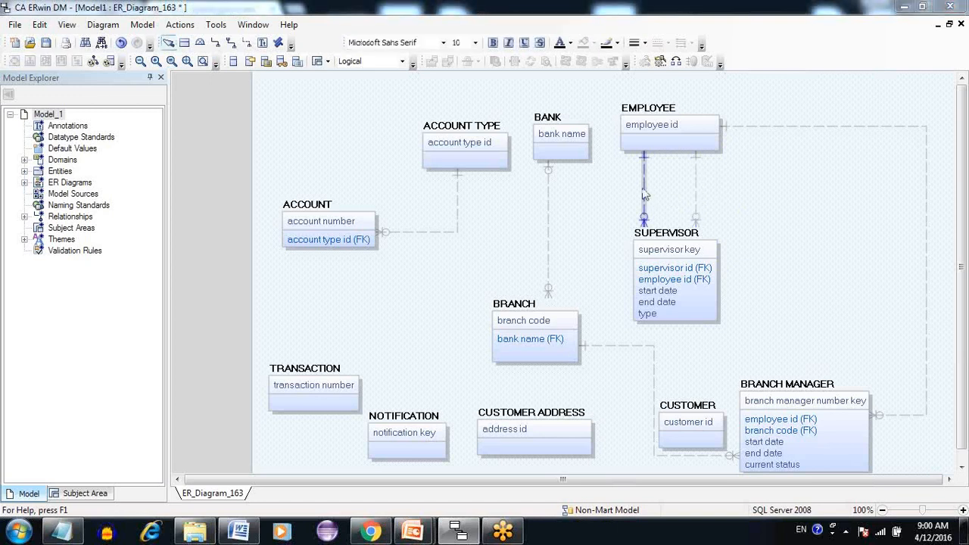
double_click(643, 194)
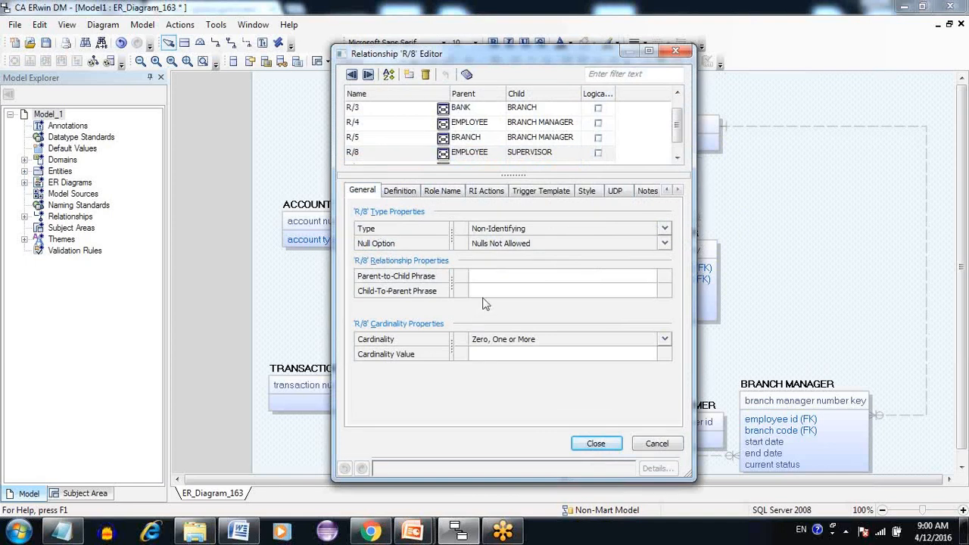
left_click(489, 277)
type("play supervisor role")
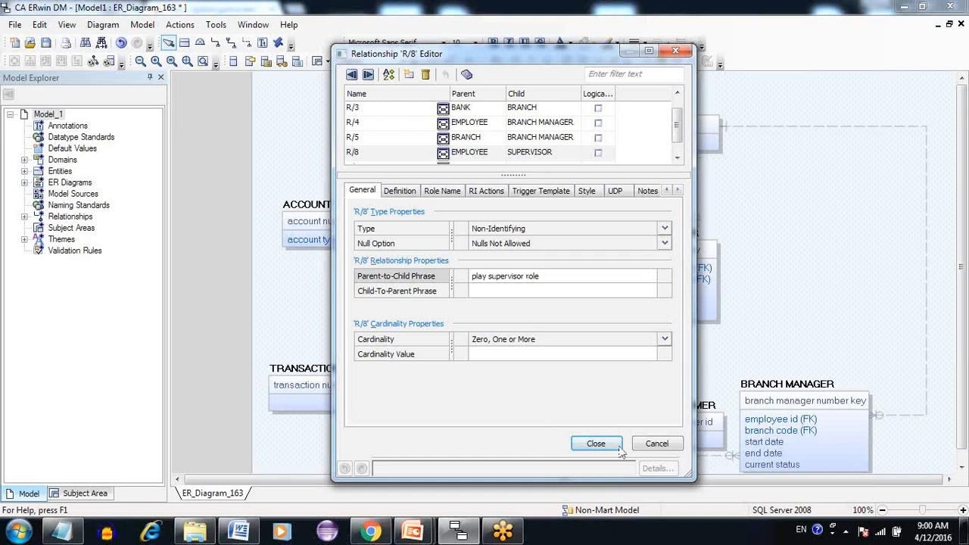
left_click(595, 444)
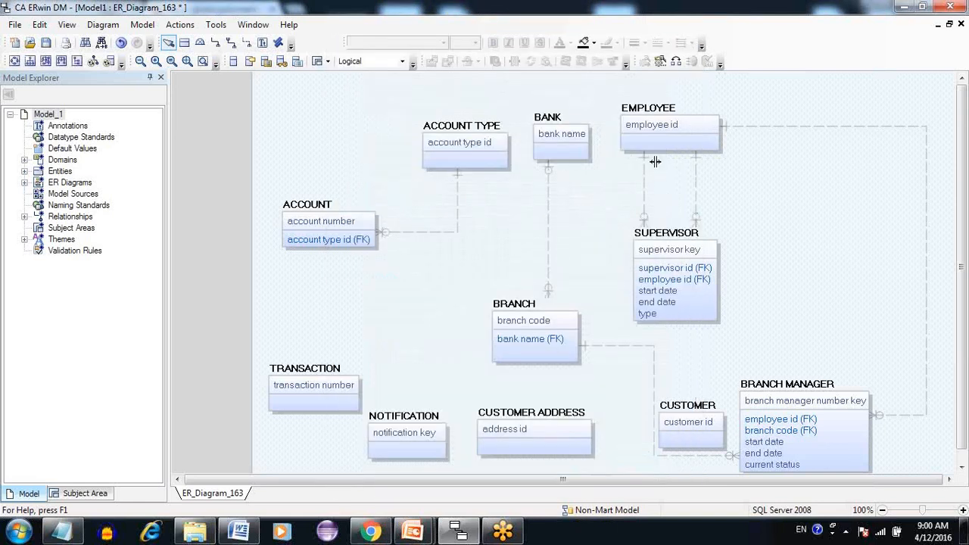
Step: Shorten the parent-to-child phrase of the left EMPLOYEE–SUPERVISOR relationship (R/8) to "play the role"
left_click(655, 161)
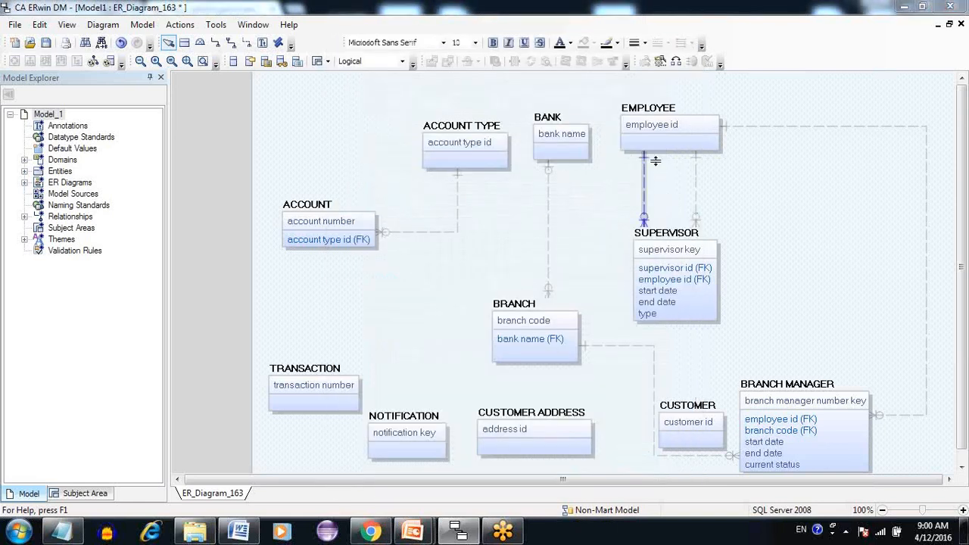
double_click(655, 161)
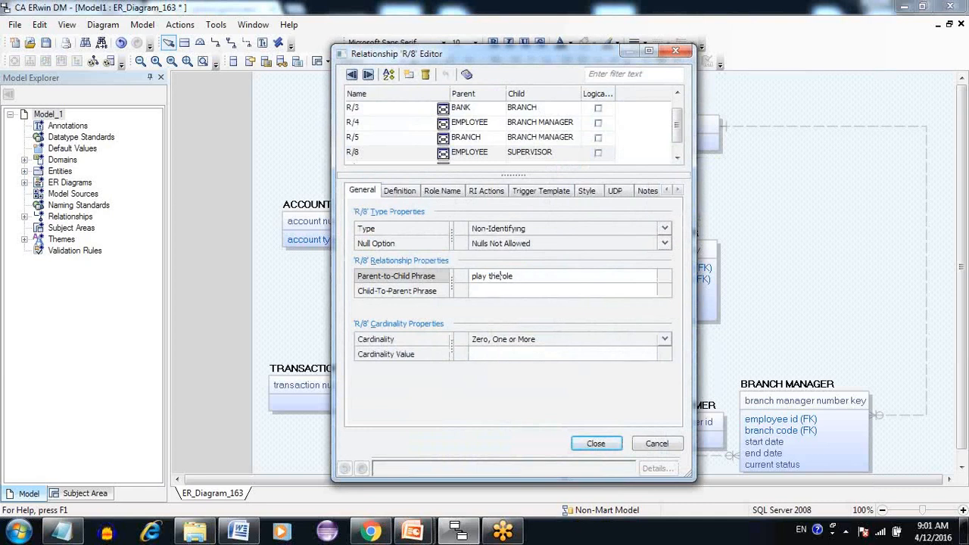
left_click(596, 443)
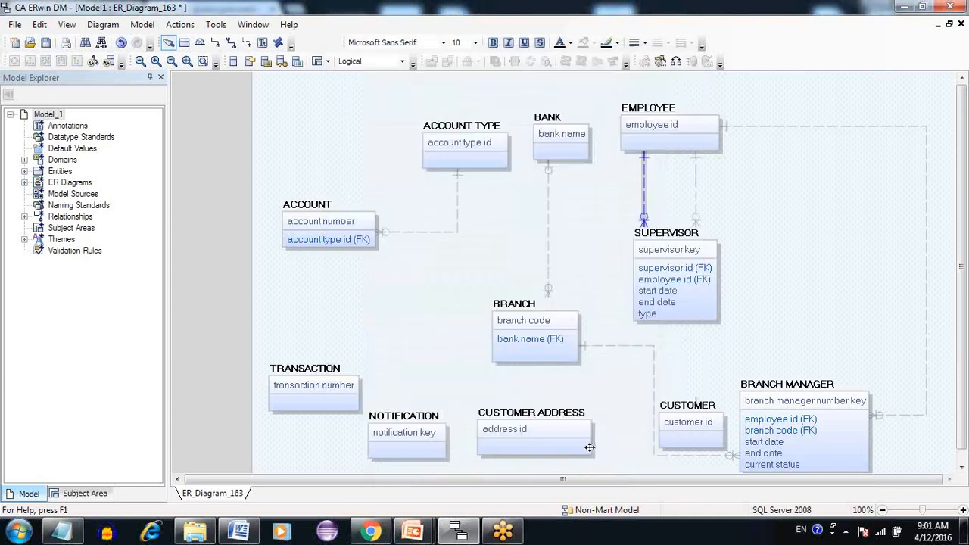
left_click(617, 256)
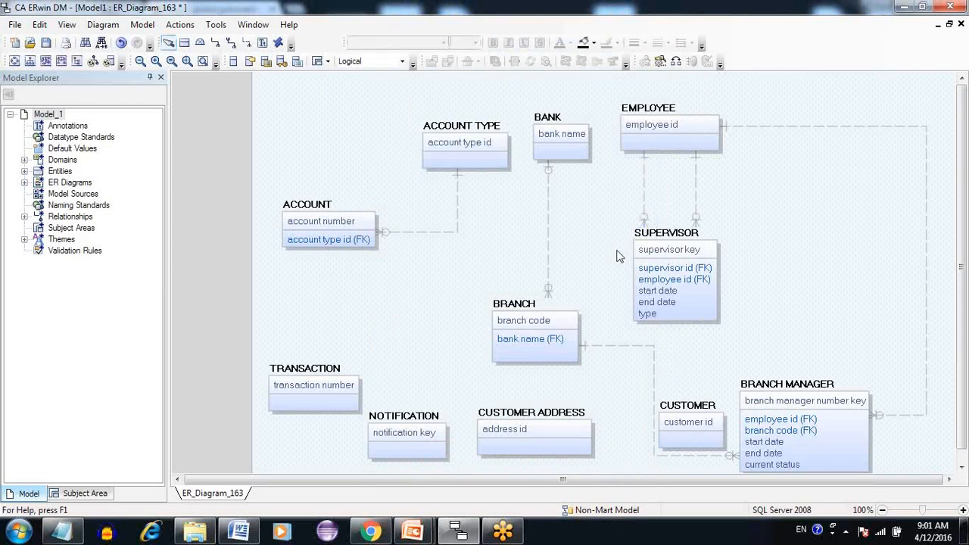
Step: Turn on the display of parent-to-child and child-to-parent verb phrases for ER_Diagram_163
right_click(502, 240)
left_click(532, 253)
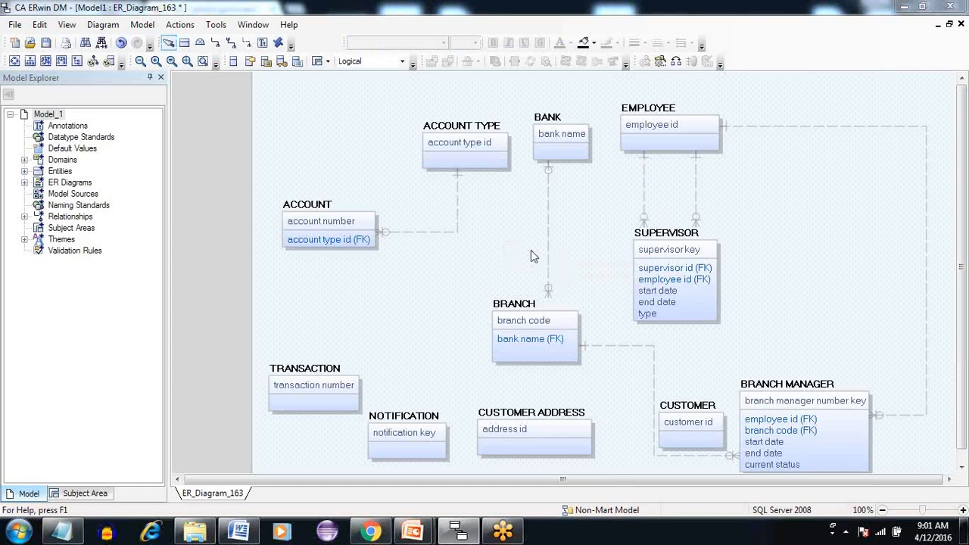
left_click(610, 174)
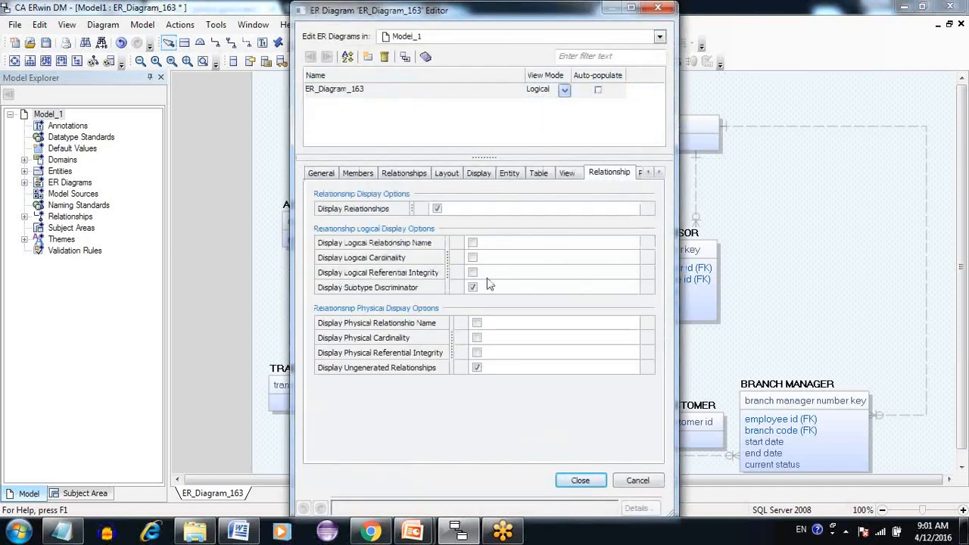
left_click(479, 179)
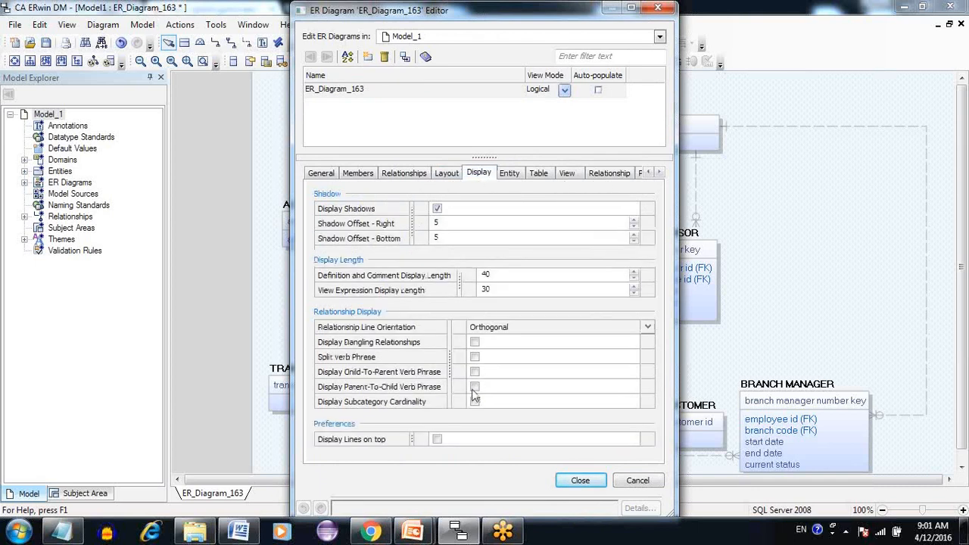
left_click(475, 387)
left_click(475, 371)
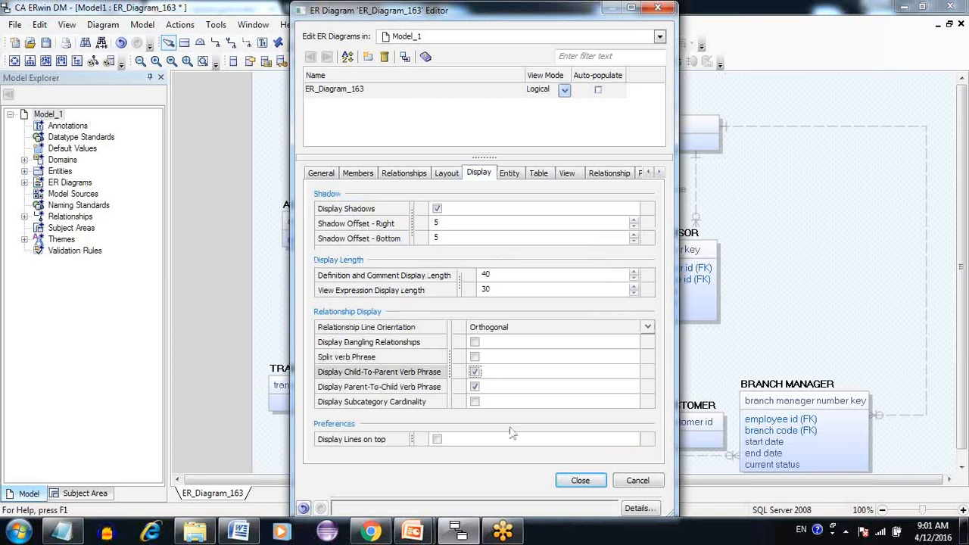
left_click(577, 481)
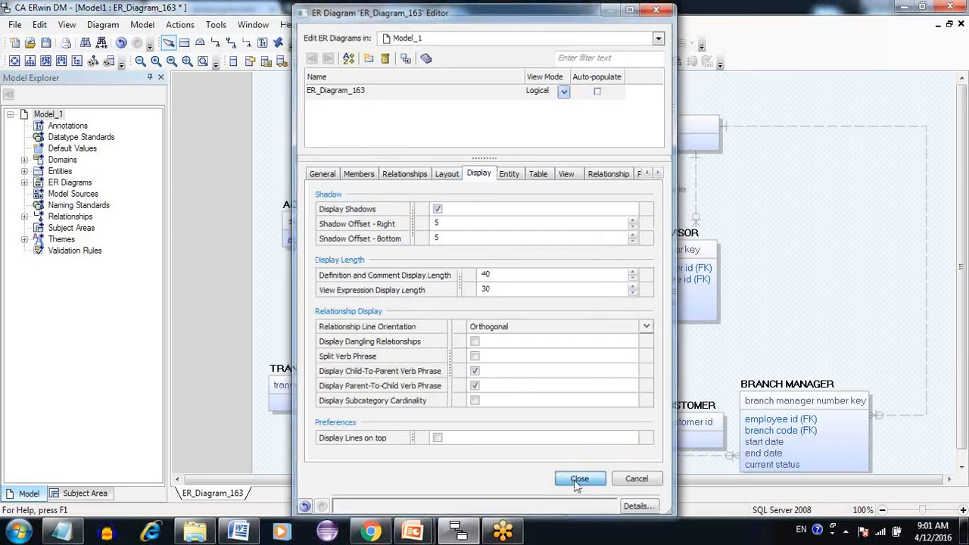
Step: Shift the right EMPLOYEE–SUPERVISOR line (R/9) slightly further right and set its parent-to-child phrase to "has"
left_click(707, 193)
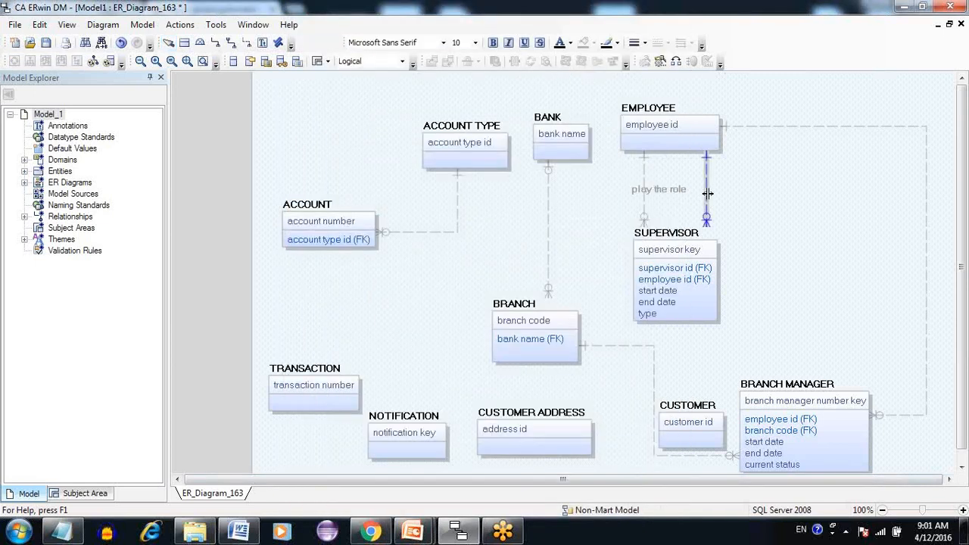
left_click(590, 192)
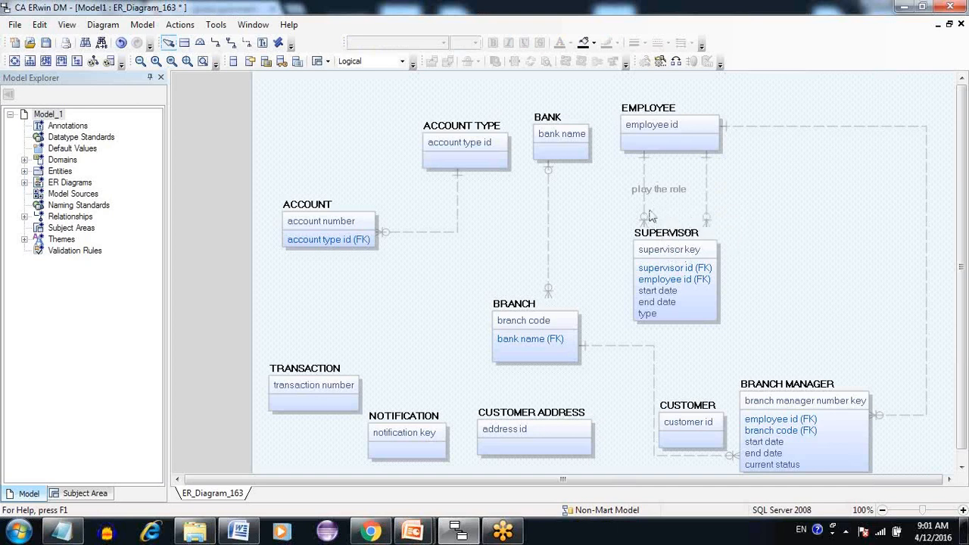
left_click(707, 195)
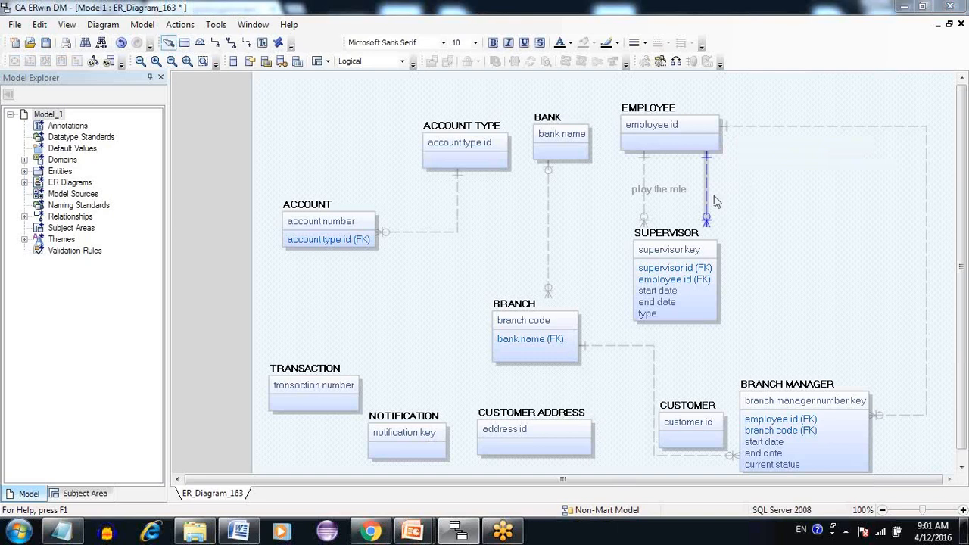
double_click(716, 202)
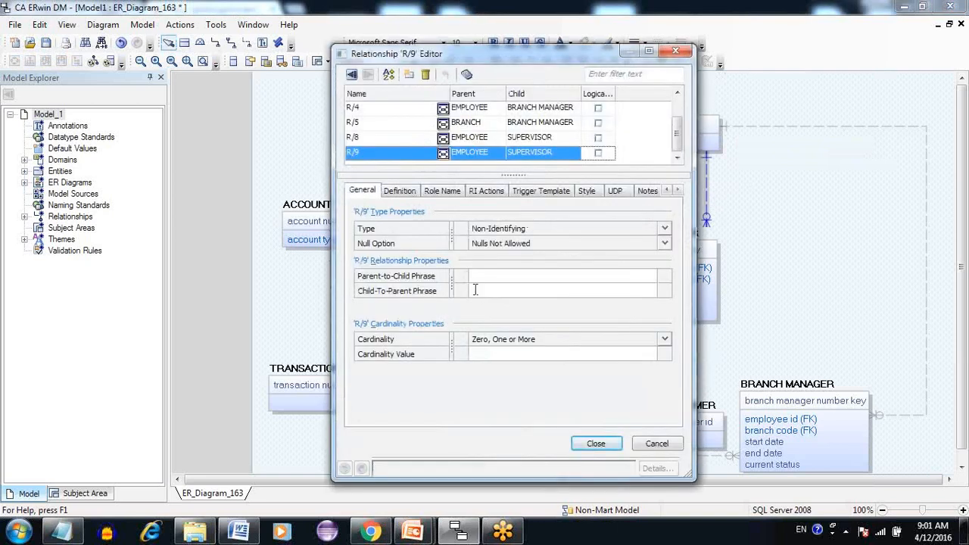
left_click(478, 282)
type("has")
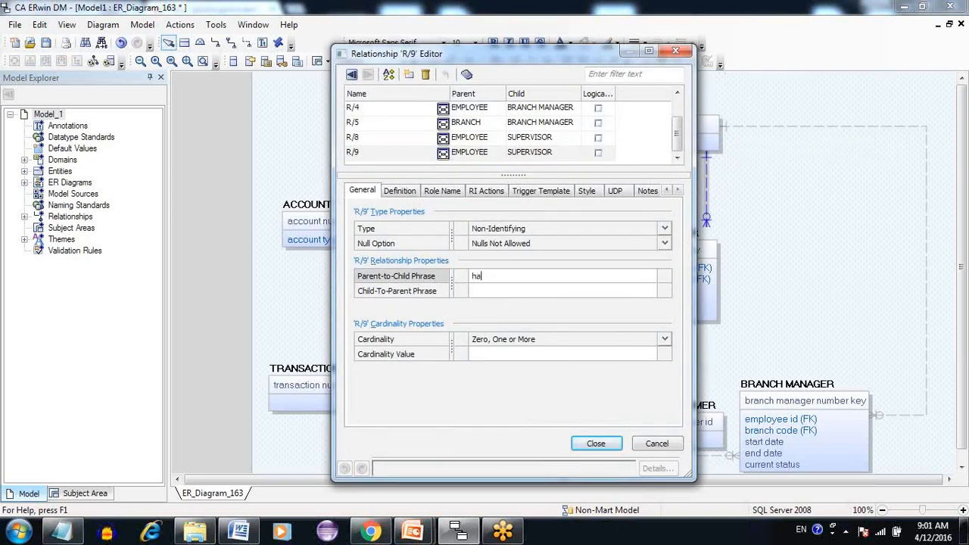
left_click(597, 446)
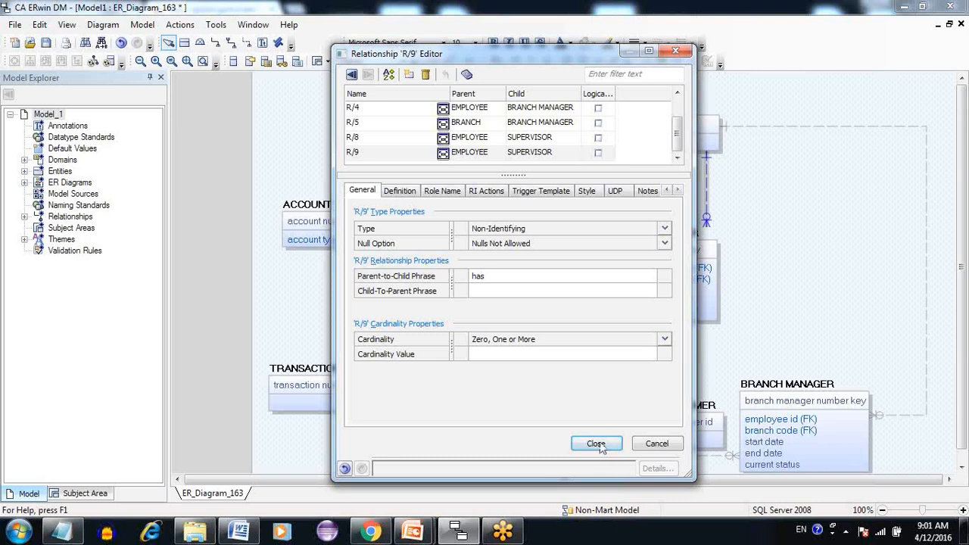
left_click(596, 444)
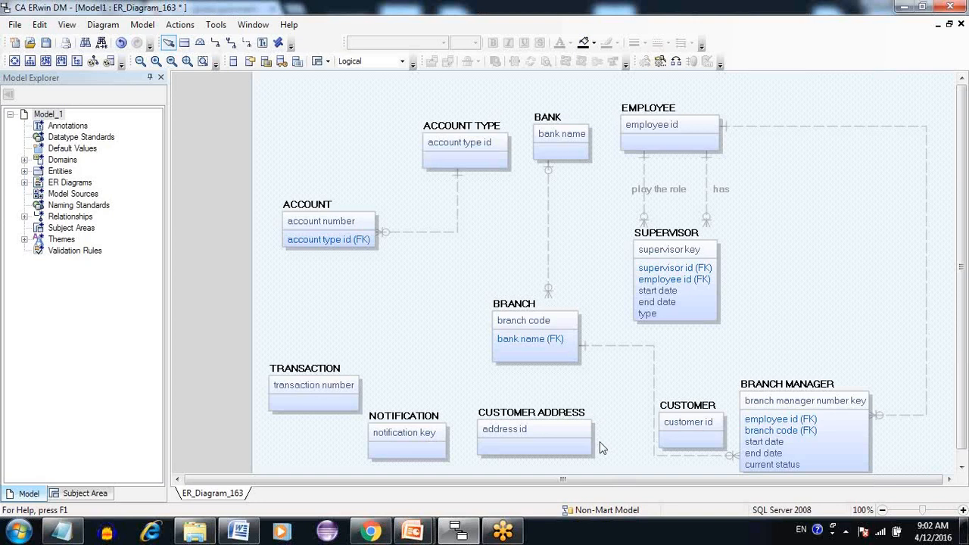
Step: Inspect the employee id attribute of the SUPERVISOR entity in the attribute editor
left_click(689, 285)
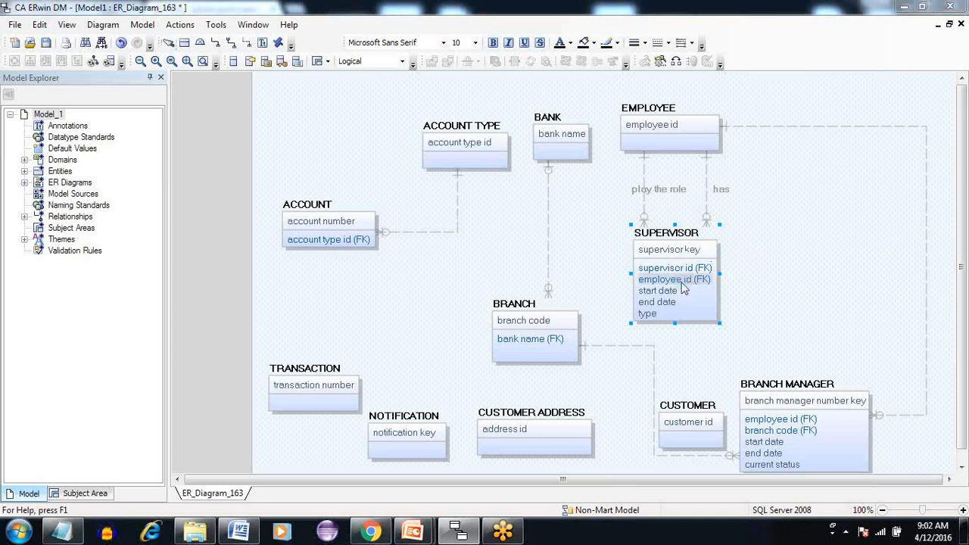
double_click(683, 280)
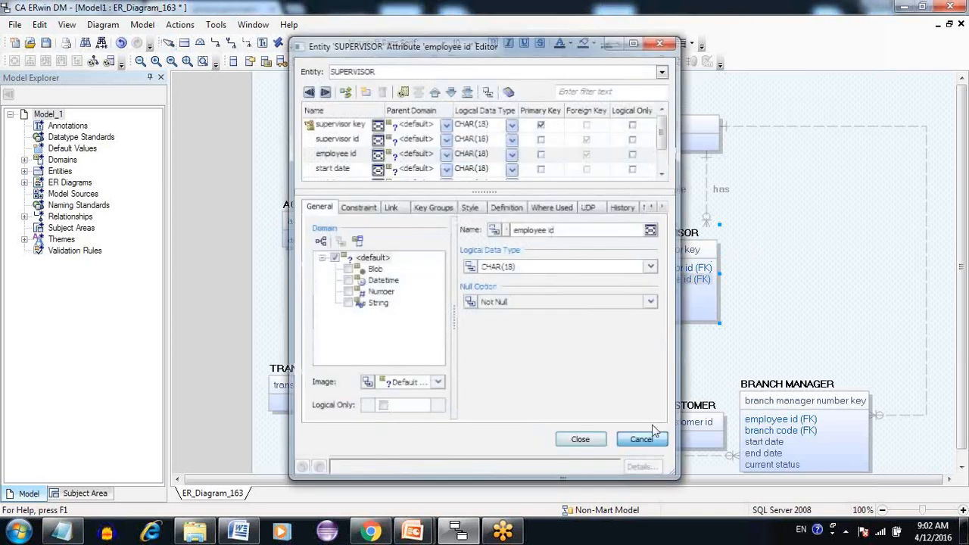
left_click(651, 437)
left_click(733, 278)
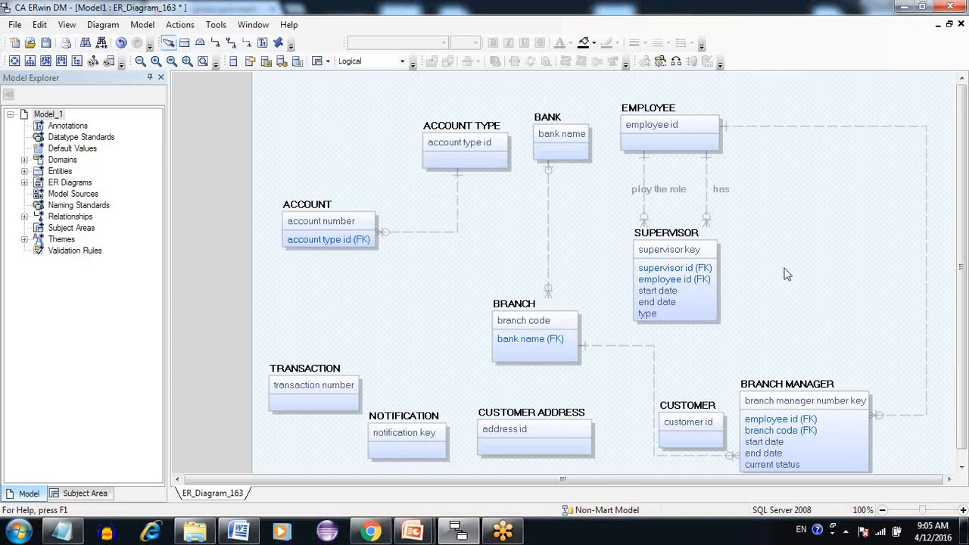
Step: Move the CUSTOMER entity to the empty area below and to the right of CUSTOMER ADDRESS
scroll(787, 274, "down", 5)
scroll(787, 275, "up", 3)
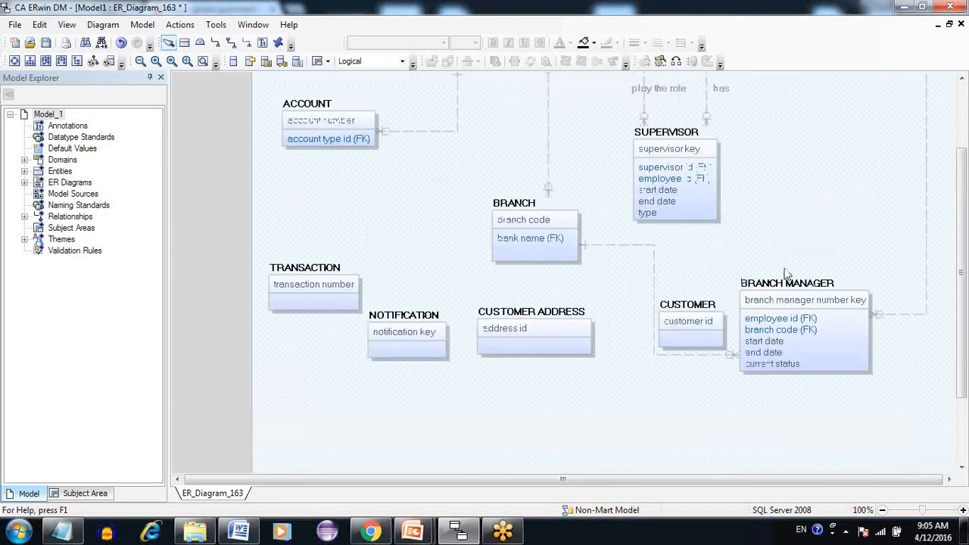
scroll(788, 274, "up", 5)
left_click_drag(961, 275, 962, 358)
left_click_drag(691, 359, 625, 444)
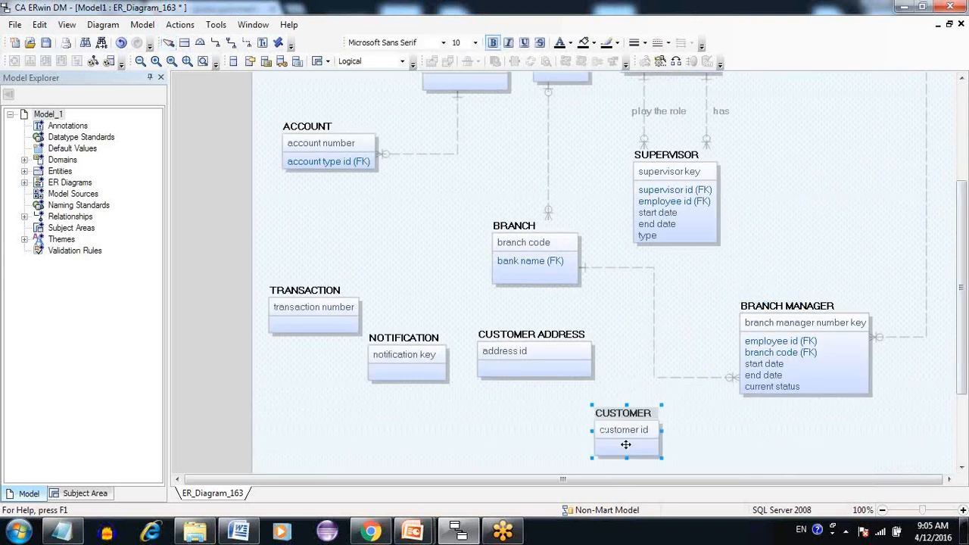
Step: Switch to the Bank presentation in PowerPoint and read the requirement on how many accounts a customer can open
left_click(589, 413)
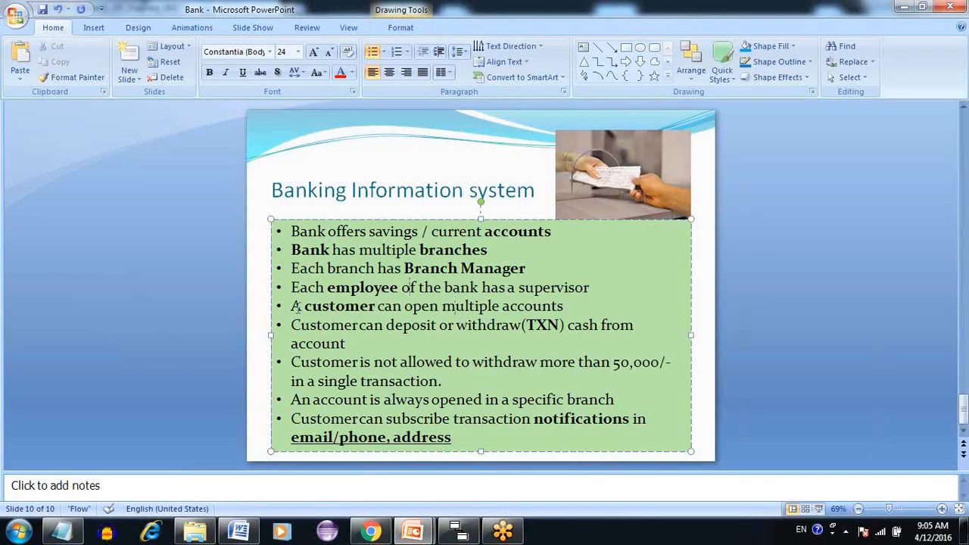
left_click_drag(293, 305, 501, 306)
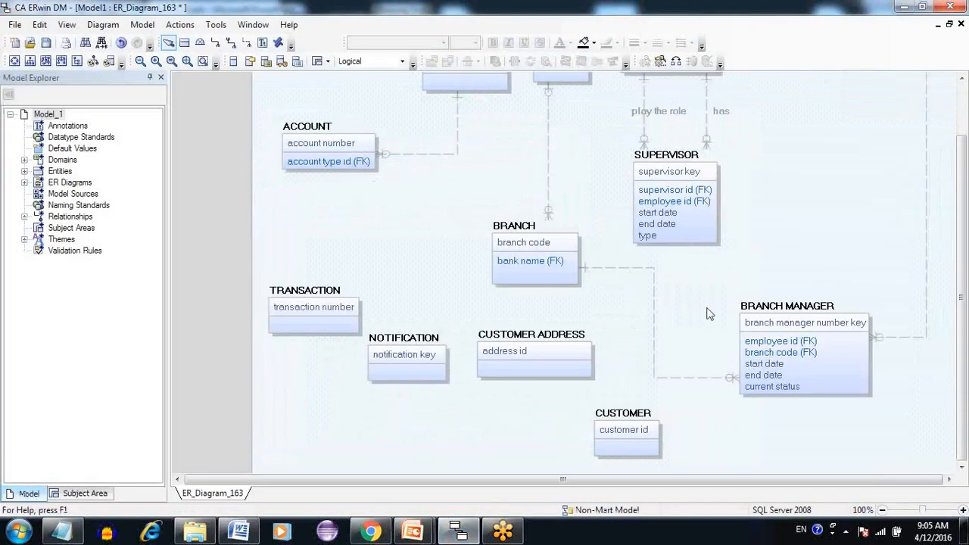
Step: Switch back to the ERwin diagram and move the SUPERVISOR entity slightly down, further below EMPLOYEE
scroll(707, 309, "down", 5)
left_click_drag(963, 301, 962, 110)
mouse_move(674, 239)
left_mouse_down()
mouse_move(715, 268)
mouse_move(653, 267)
mouse_move(672, 264)
mouse_move(672, 250)
left_mouse_up()
left_click(788, 261)
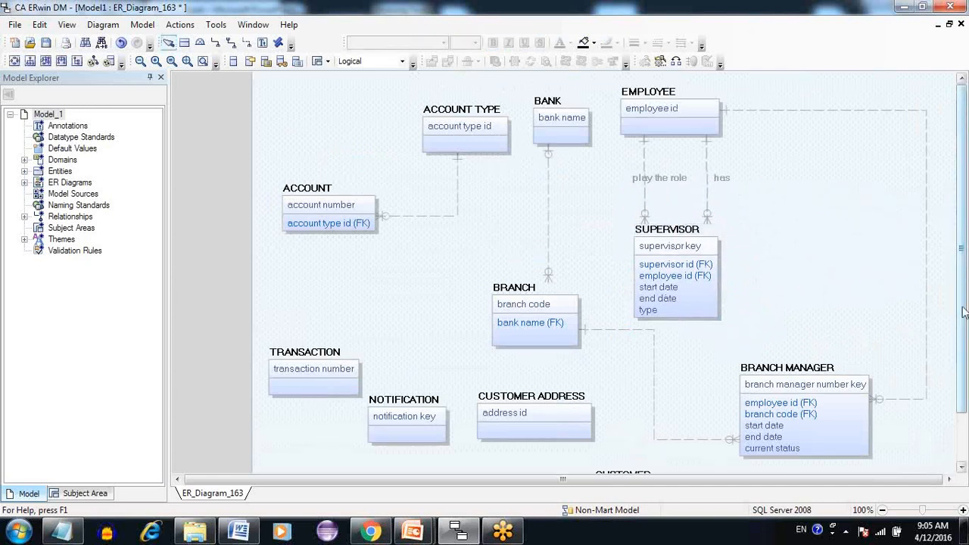
Step: Move the CUSTOMER entity to the free space above ACCOUNT, to the left of ACCOUNT TYPE
left_click_drag(964, 312, 964, 330)
mouse_move(415, 533)
left_click(464, 500)
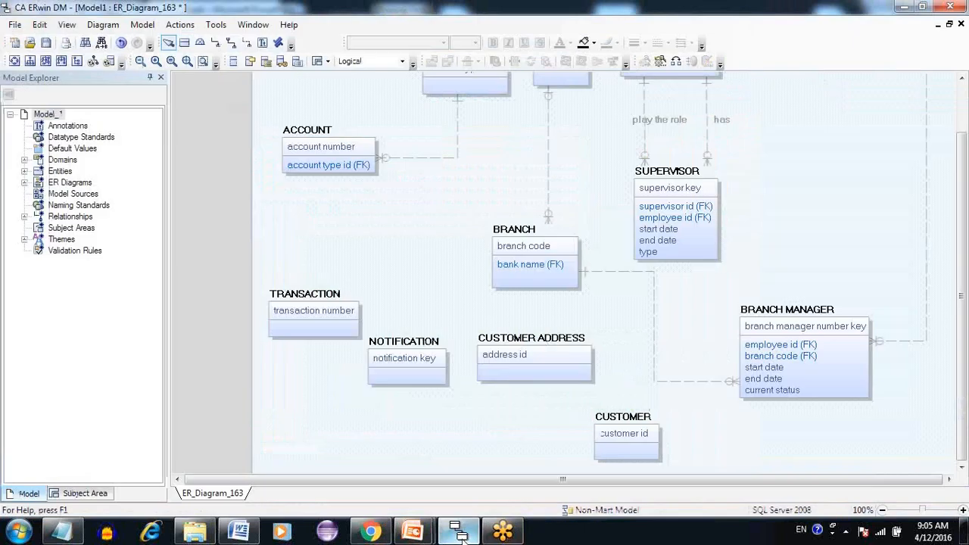
left_click(503, 532)
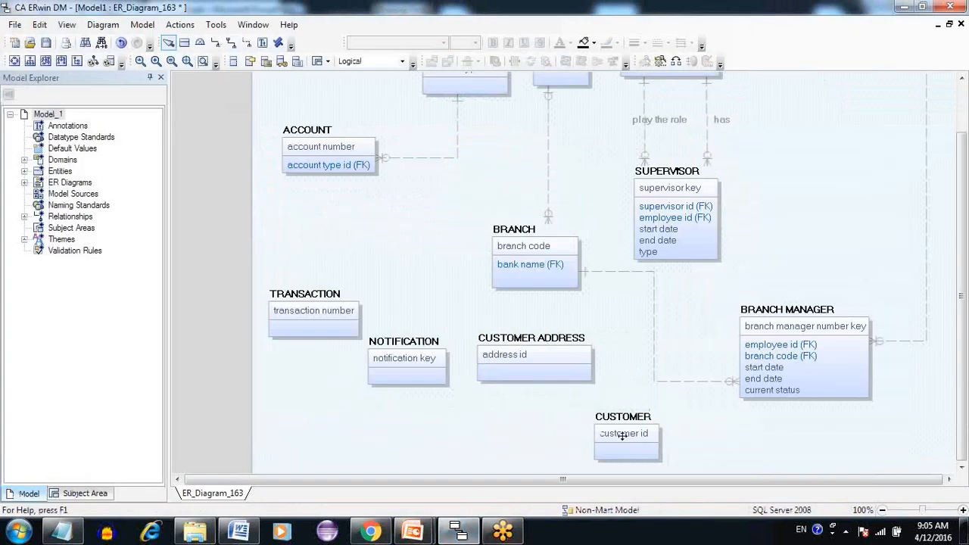
left_click_drag(623, 434, 426, 231)
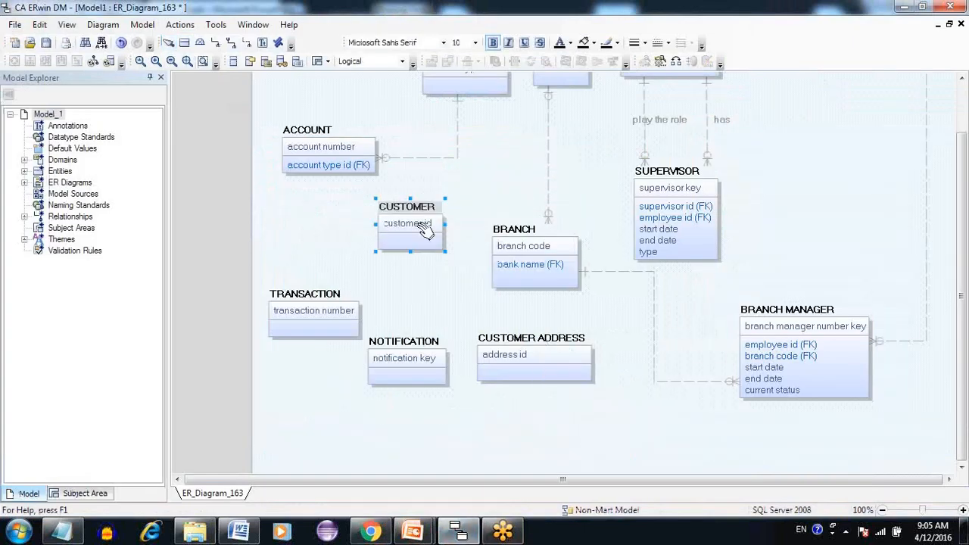
left_click(188, 62)
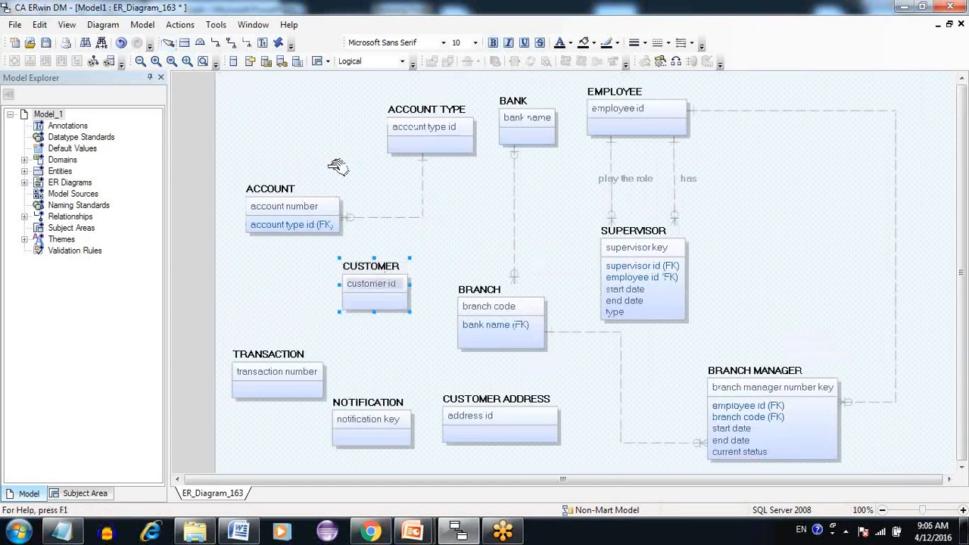
left_click_drag(383, 300, 295, 140)
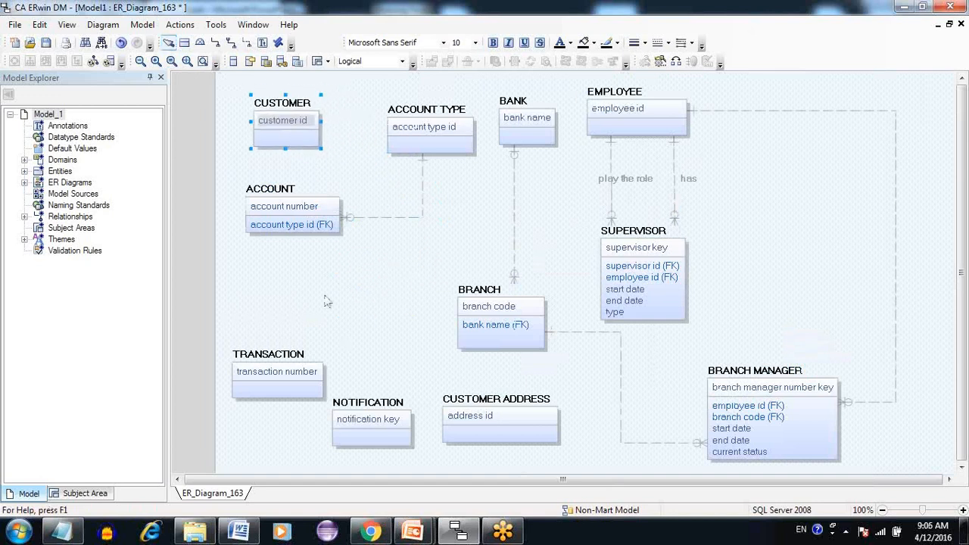
left_click(326, 300)
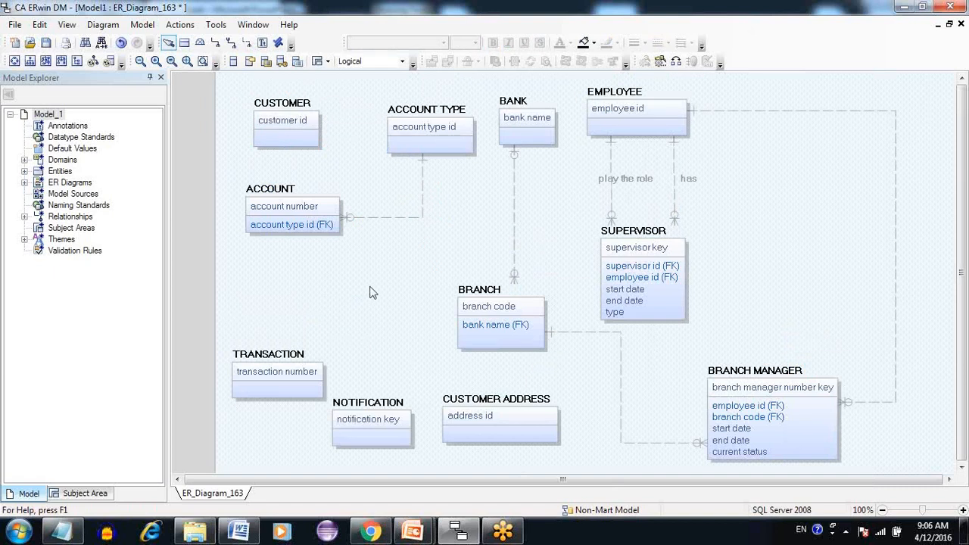
Step: Move ACCOUNT further down and draw a non-identifying relationship from CUSTOMER to ACCOUNT
left_click_drag(307, 226, 316, 282)
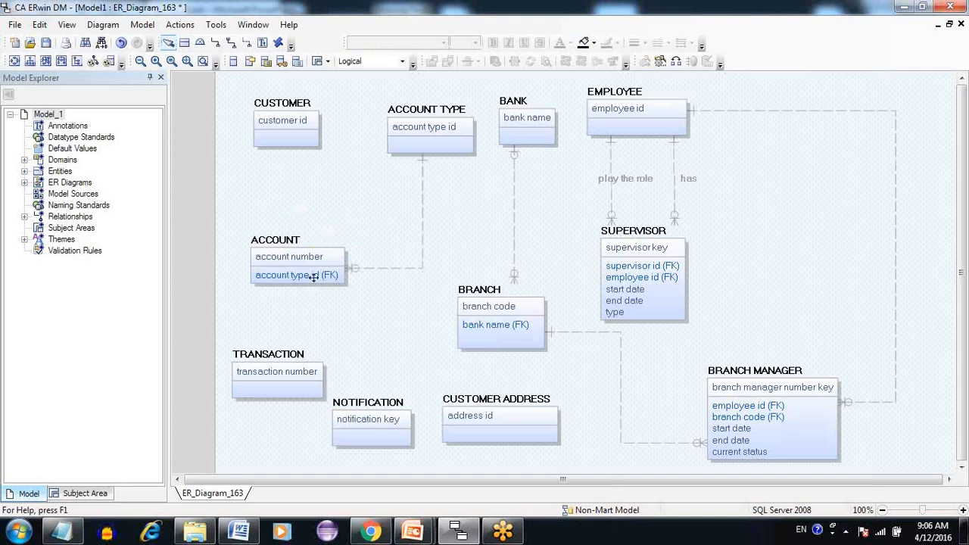
left_click(246, 43)
left_click(284, 137)
left_click(289, 260)
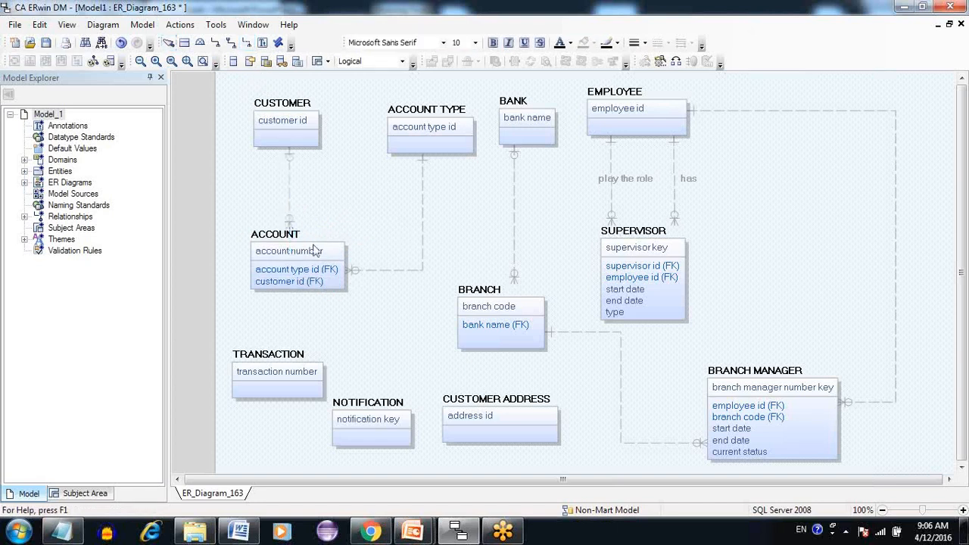
left_click(306, 168)
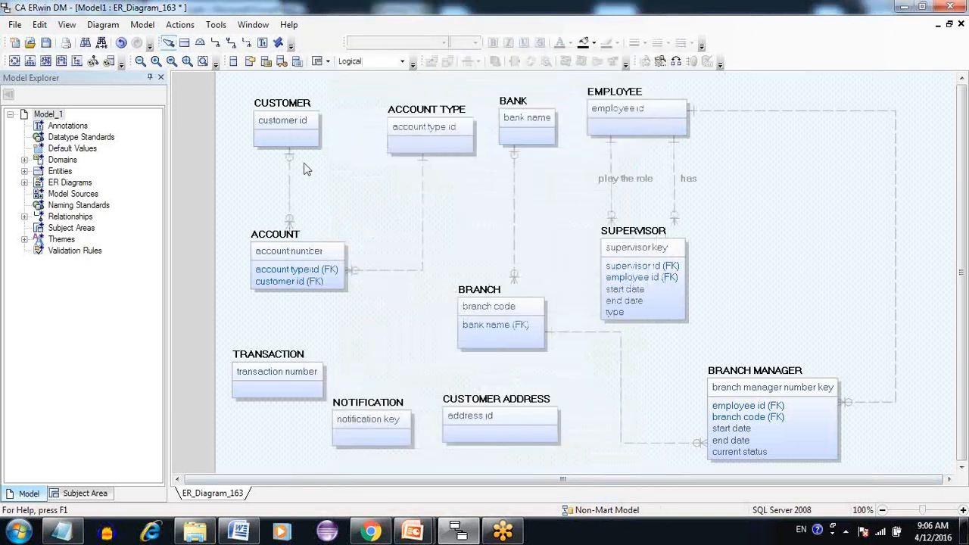
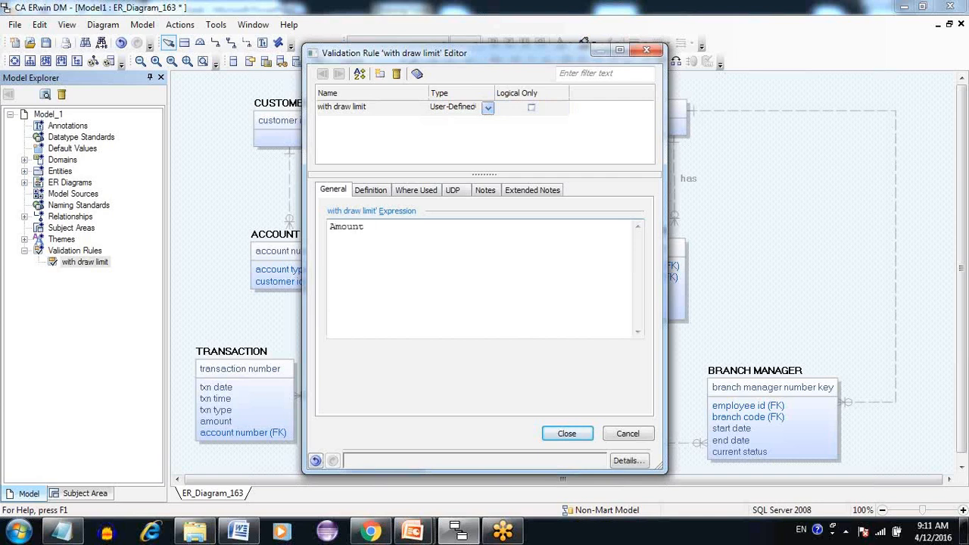
Step: Complete the "with draw limit" validation rule's expression as "Amount < 50000" and close its editor
type("t < 50000")
left_click(568, 435)
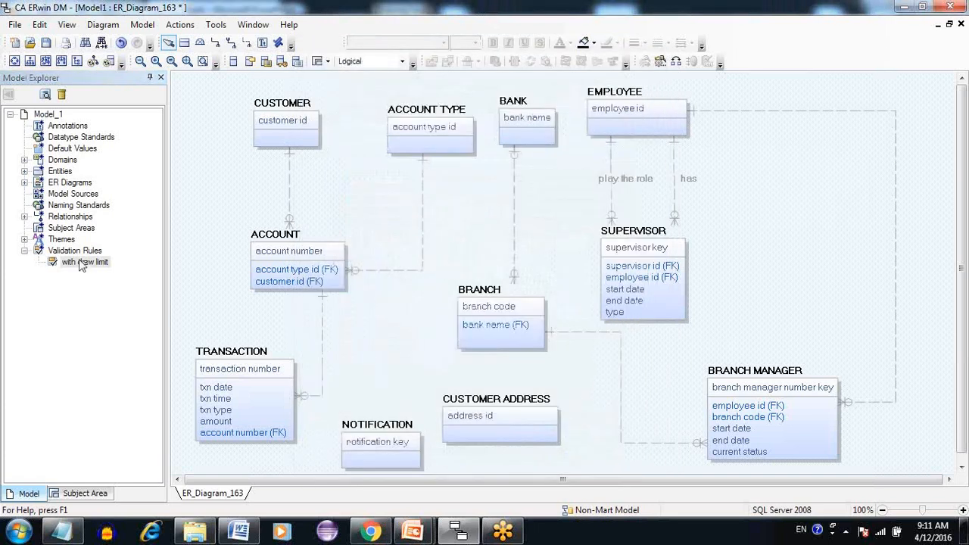
Step: Inspect the TRANSACTION entity's properties in the entity editor
left_click(360, 422)
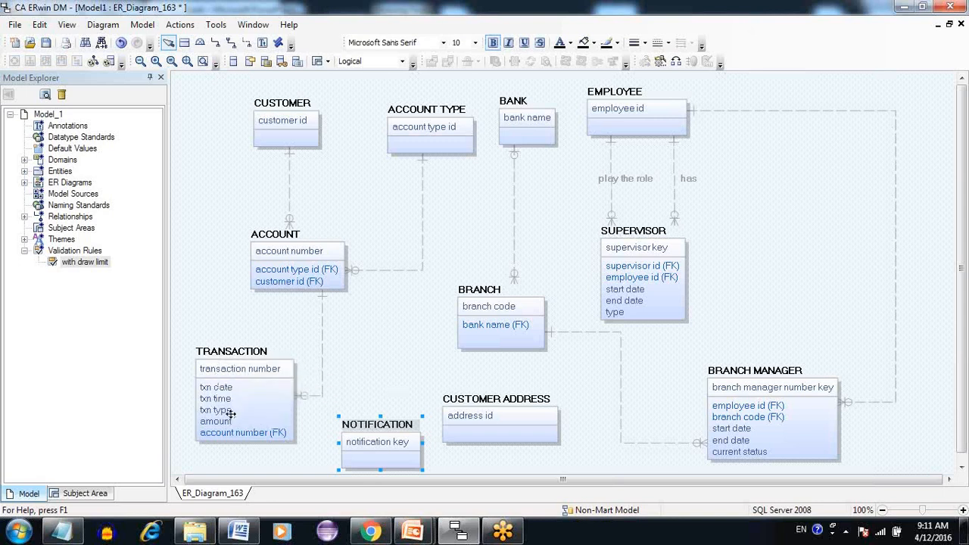
left_click(240, 424)
double_click(240, 424)
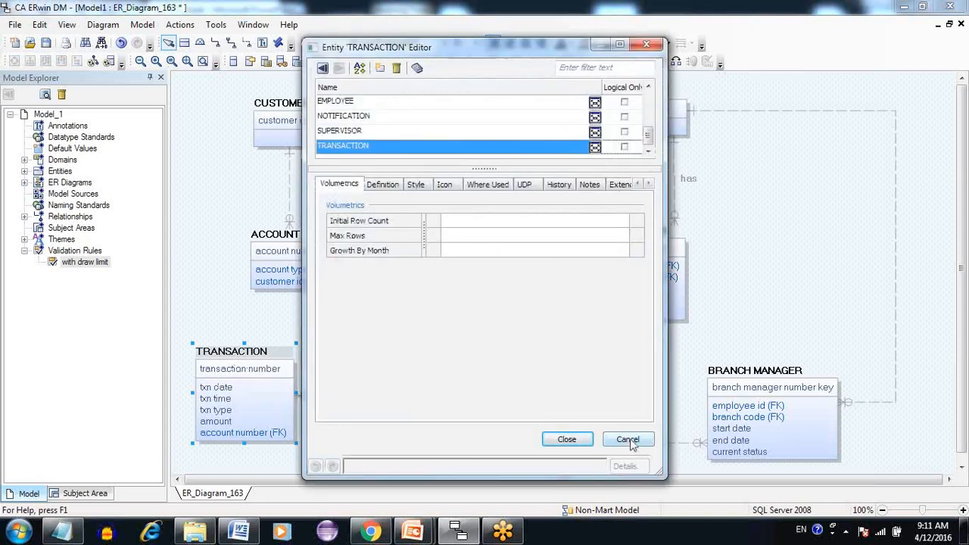
left_click(631, 443)
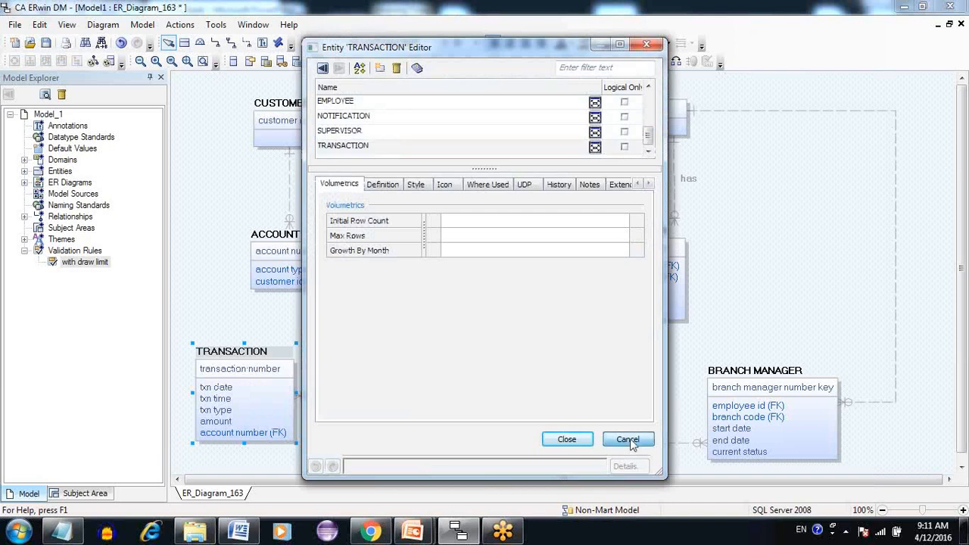
right_click(288, 243)
left_click(303, 250)
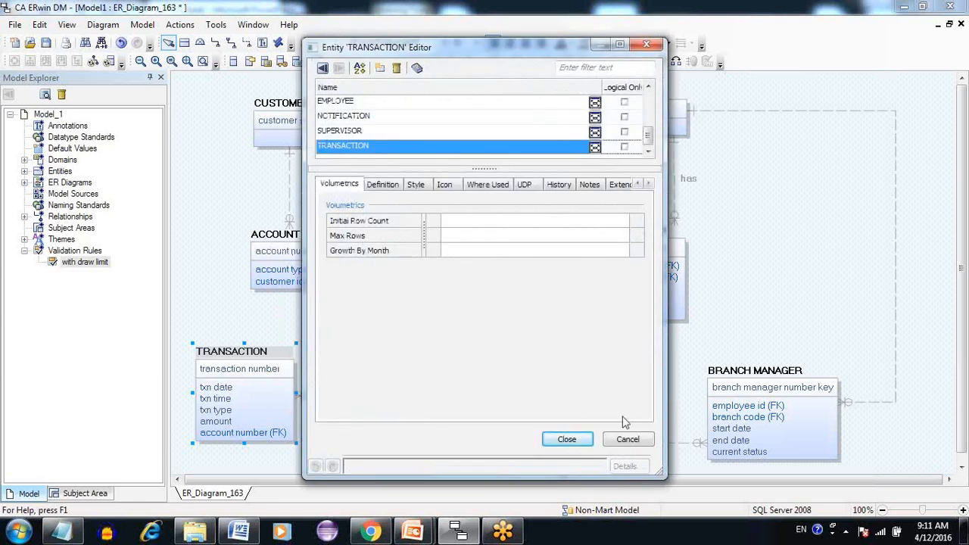
left_click(625, 442)
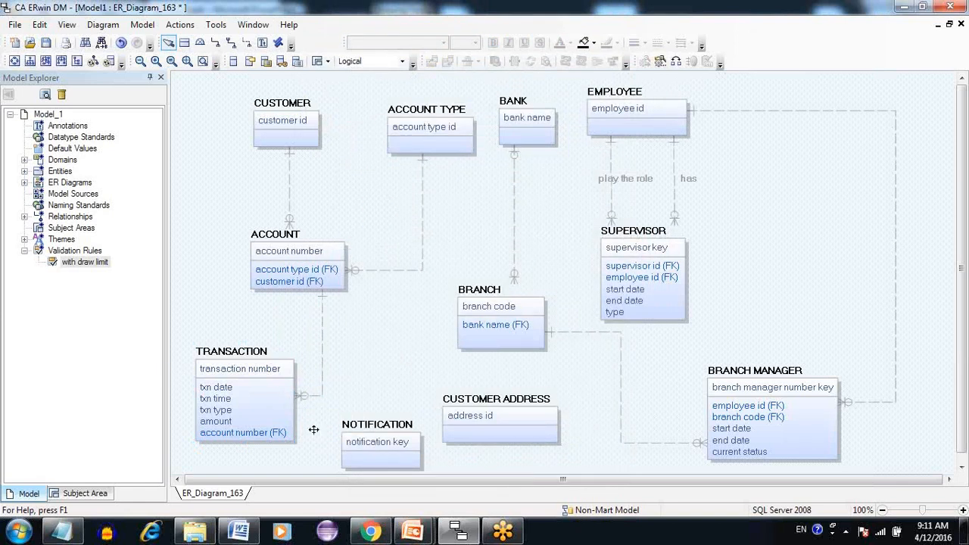
Step: Check the requirement on where an account is opened in the Bank presentation in PowerPoint and return to the ERwin diagram
left_click_drag(961, 422, 962, 439)
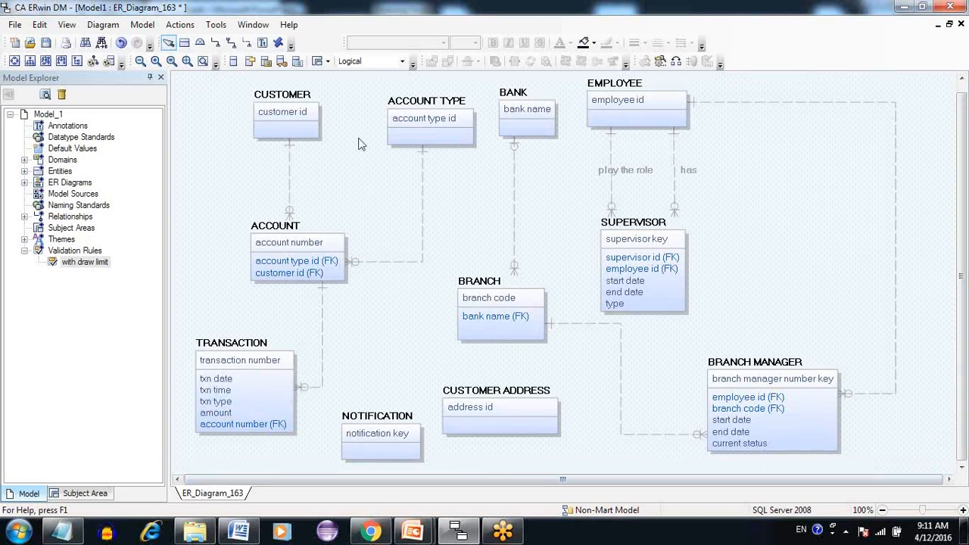
mouse_move(413, 532)
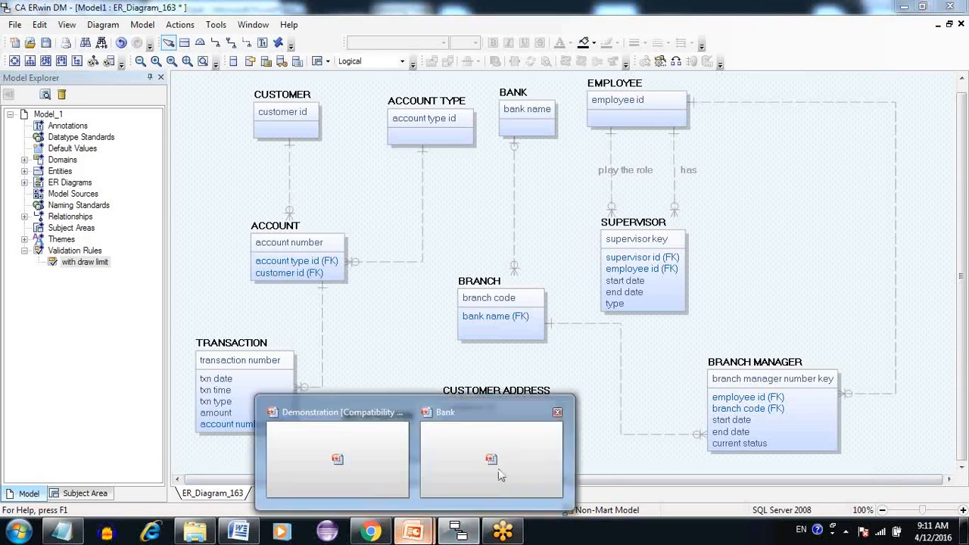
left_click(498, 468)
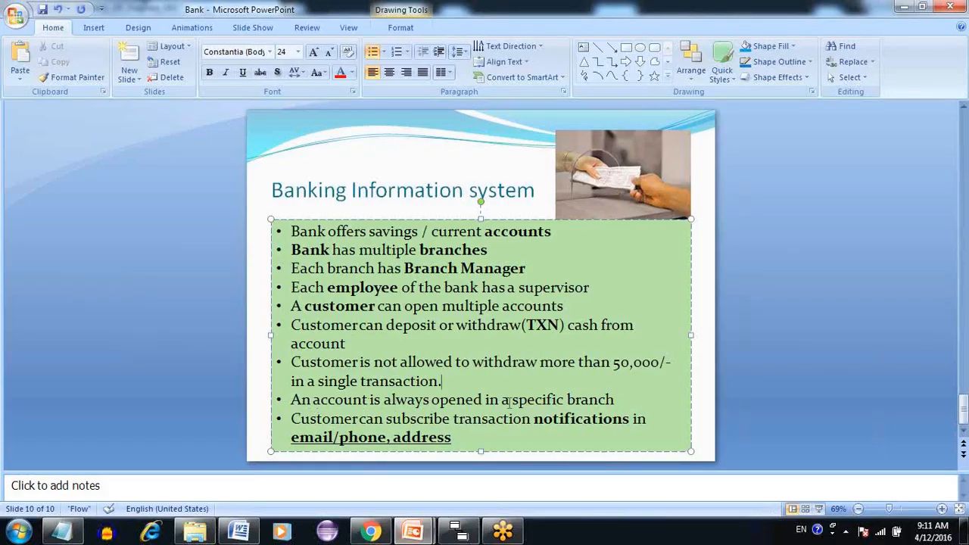
left_click(463, 534)
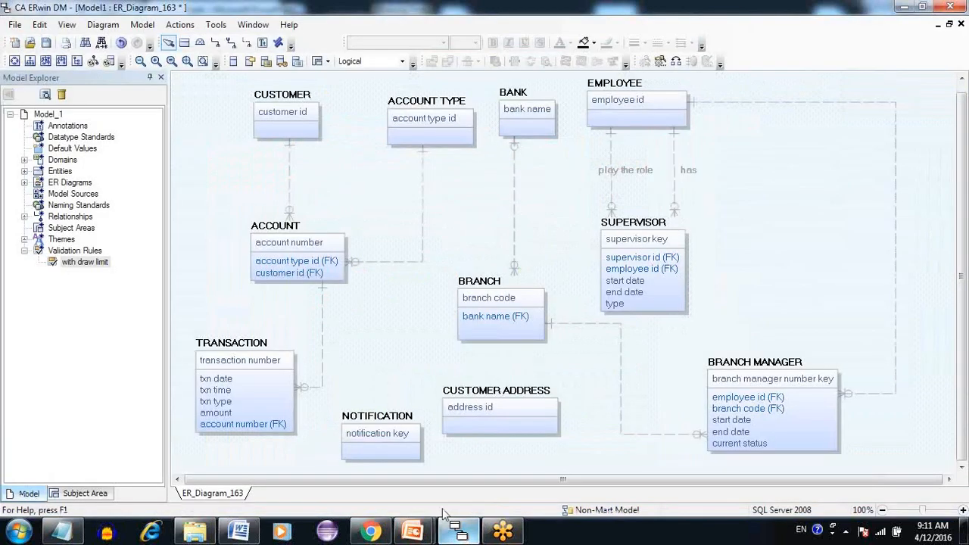
Step: Place ACCOUNT and BRANCH side by side at the same height, with the BRANCH–BRANCH MANAGER line leaving BRANCH's lower edge
left_click_drag(309, 228, 334, 218)
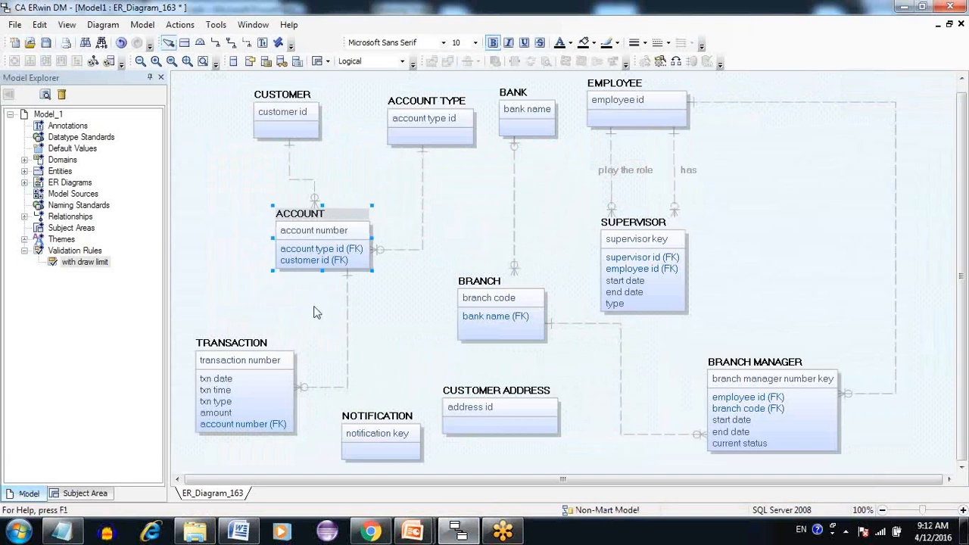
left_click(316, 315)
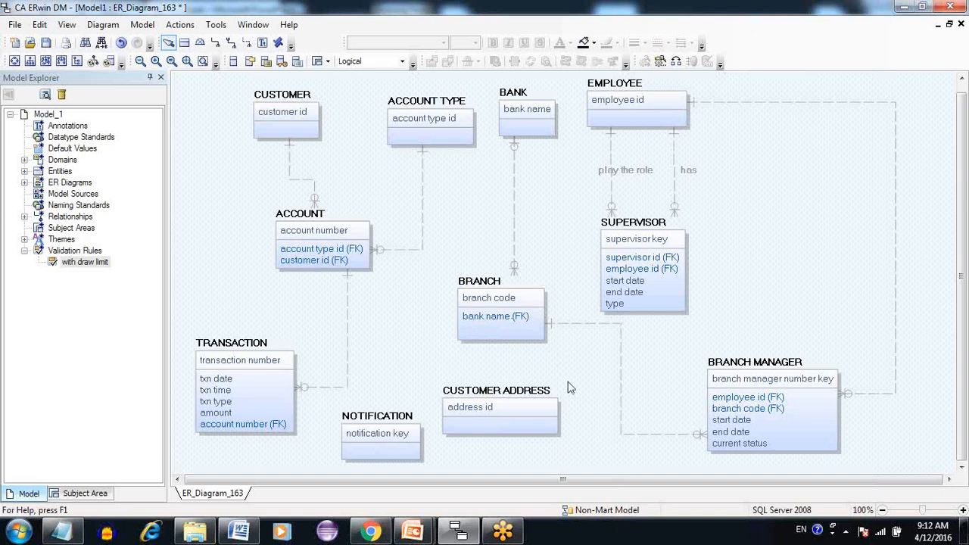
left_click_drag(517, 284, 515, 217)
left_click_drag(562, 263, 498, 341)
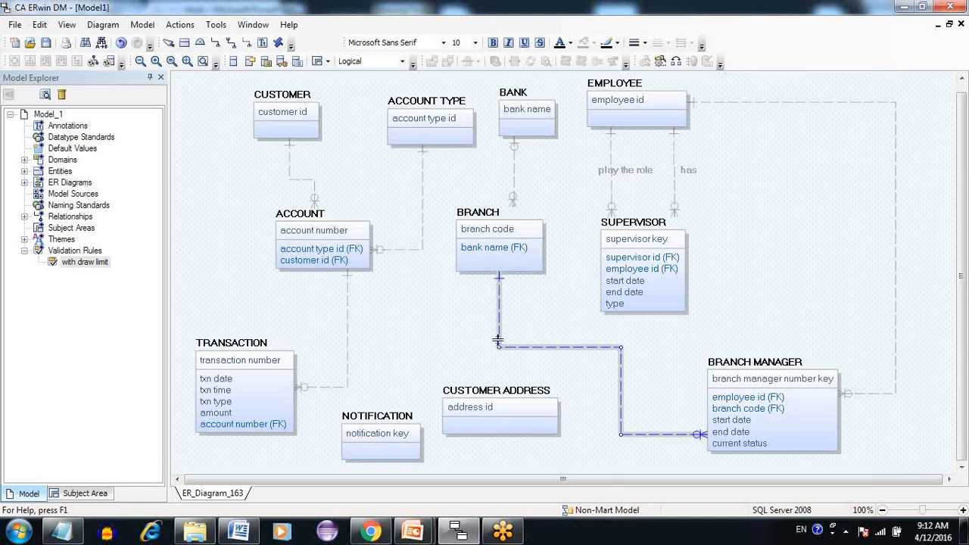
left_click(429, 296)
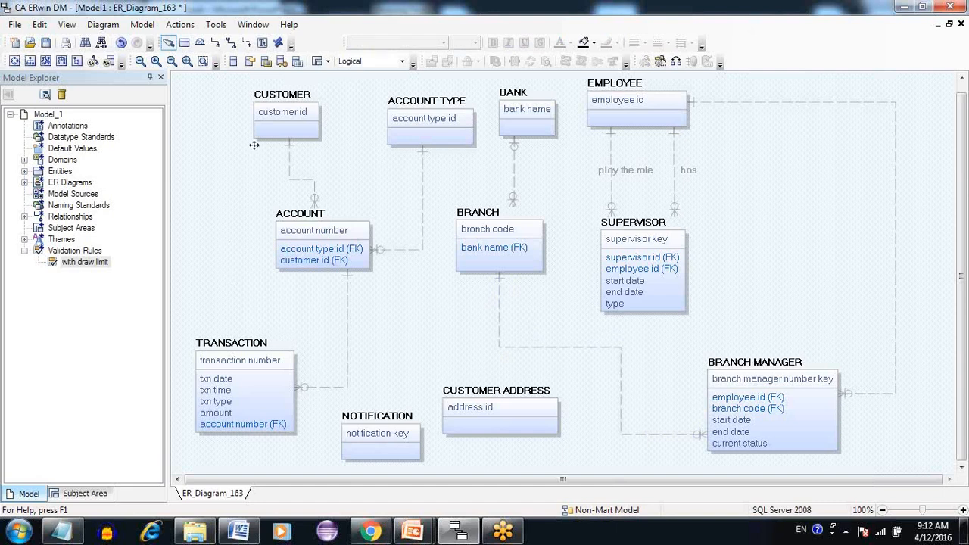
Step: Draw a non-identifying relationship from BRANCH to ACCOUNT
left_click(248, 43)
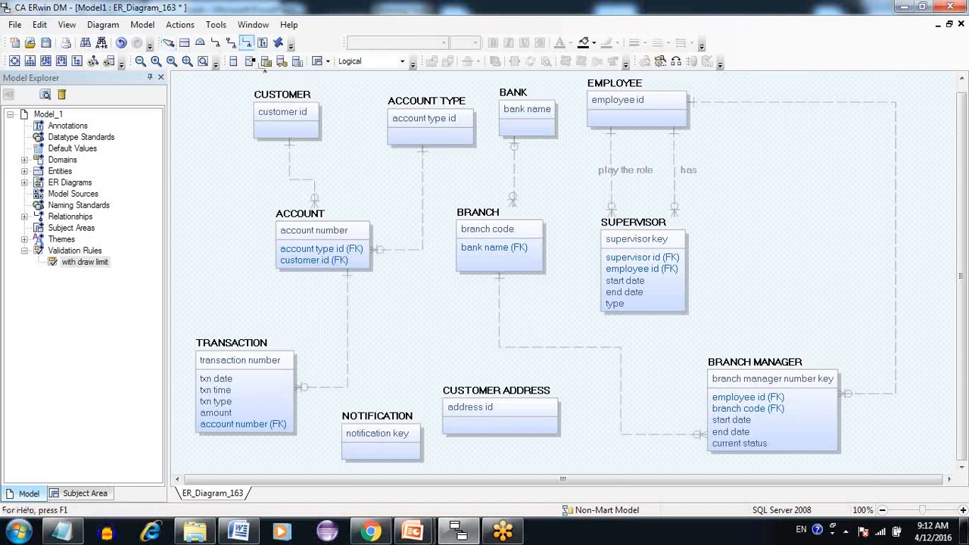
left_click(489, 258)
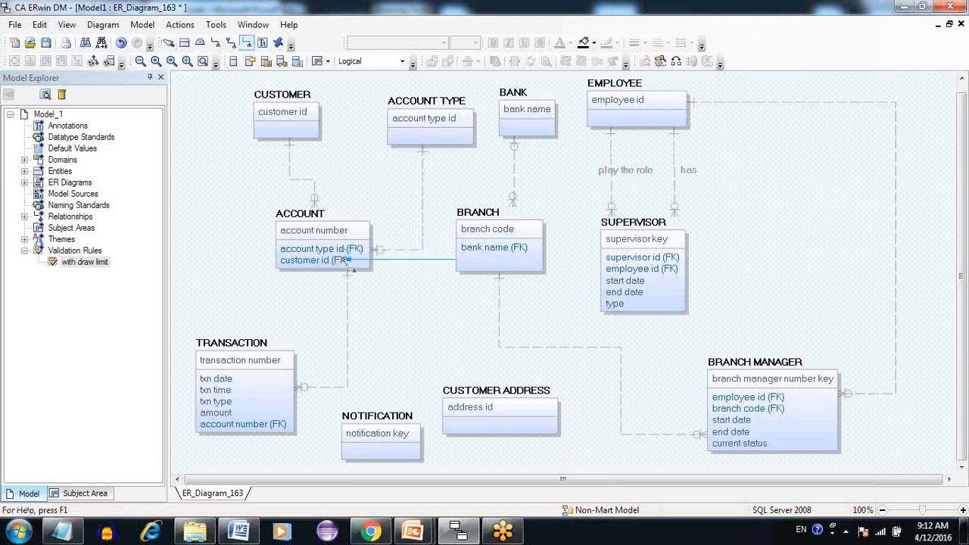
left_click(347, 260)
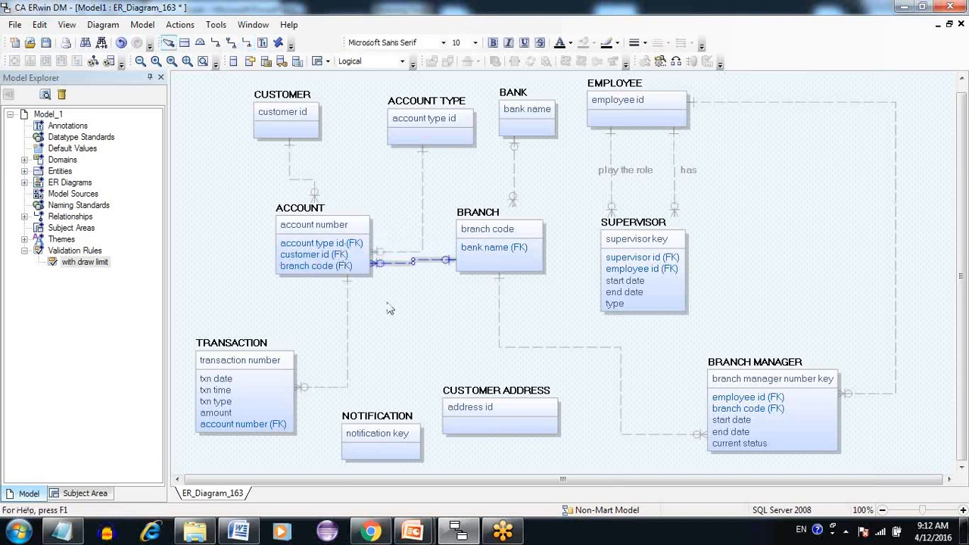
Step: Straighten the relationship line between BRANCH and ACCOUNT into a single horizontal run
double_click(422, 267)
key("Escape")
left_click_drag(433, 261, 435, 264)
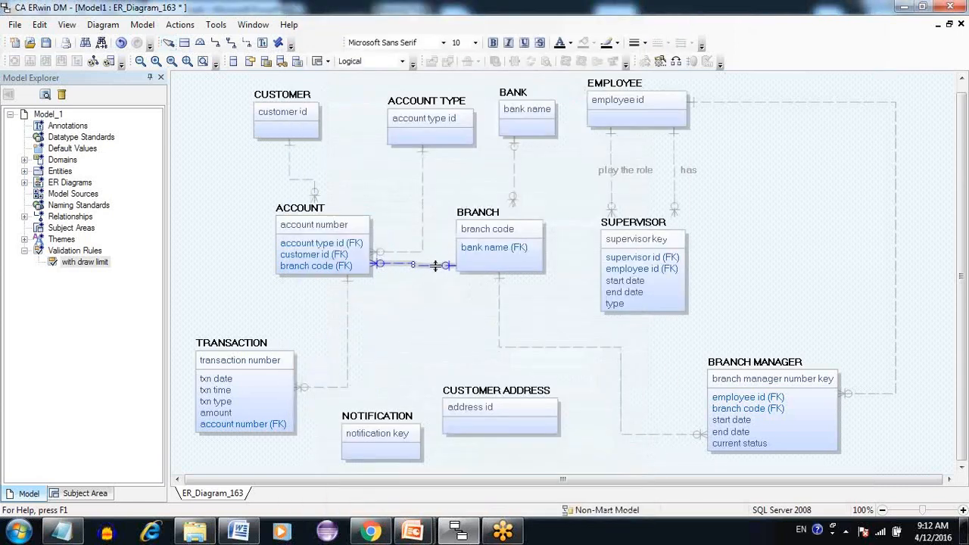
left_click(426, 285)
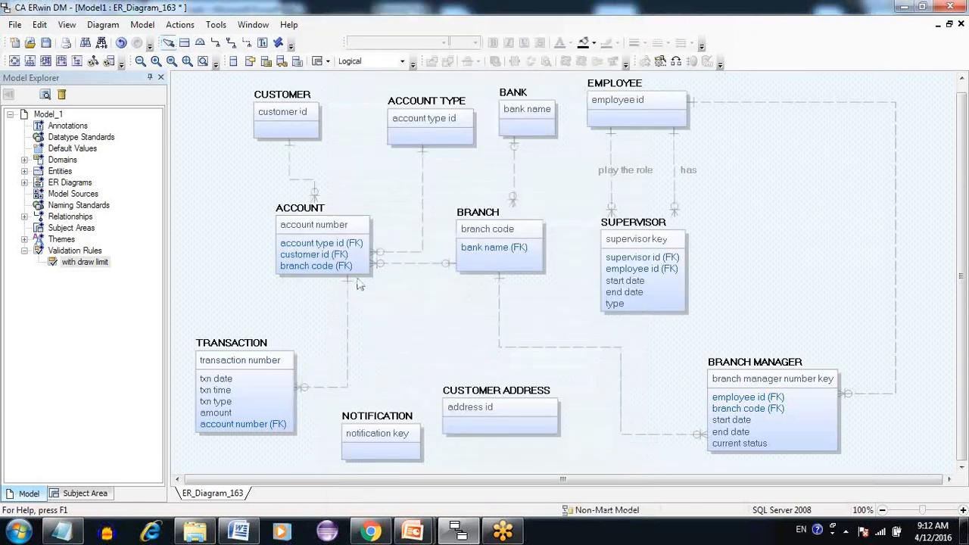
Step: Move ACCOUNT left so it sits above TRANSACTION, and route the BRANCH–ACCOUNT line beneath both entities
left_click(338, 223)
left_click_drag(310, 228, 256, 242)
left_click(445, 294)
left_click_drag(437, 267, 427, 278)
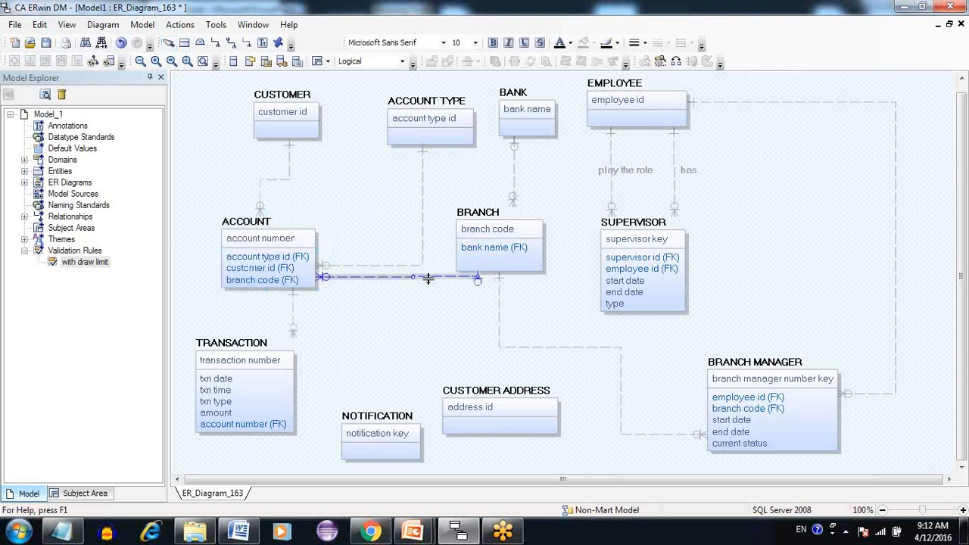
left_click(426, 307)
left_click_drag(405, 279, 405, 326)
left_click(405, 327)
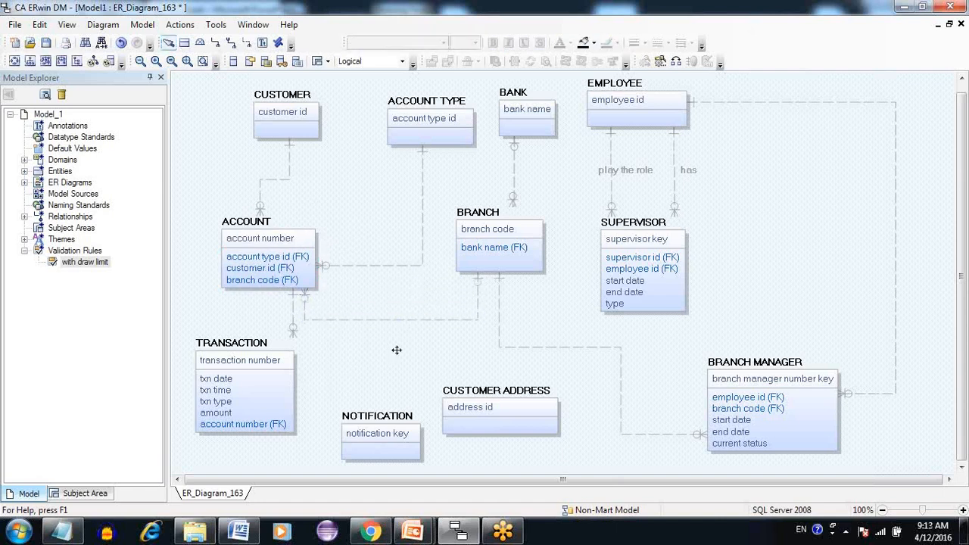
Step: Check the requirement on transaction notifications in the Bank presentation in PowerPoint and return to the ERwin diagram
left_click(423, 538)
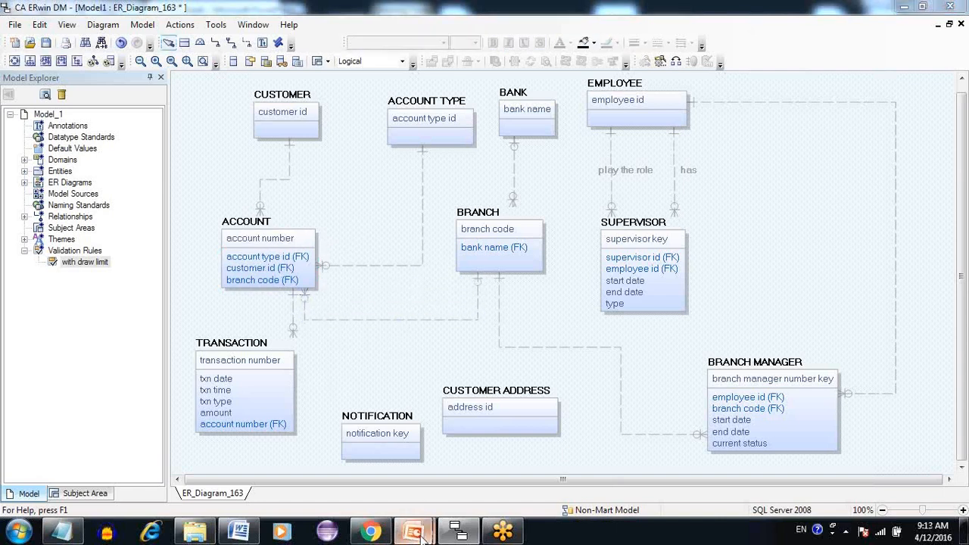
left_click(487, 427)
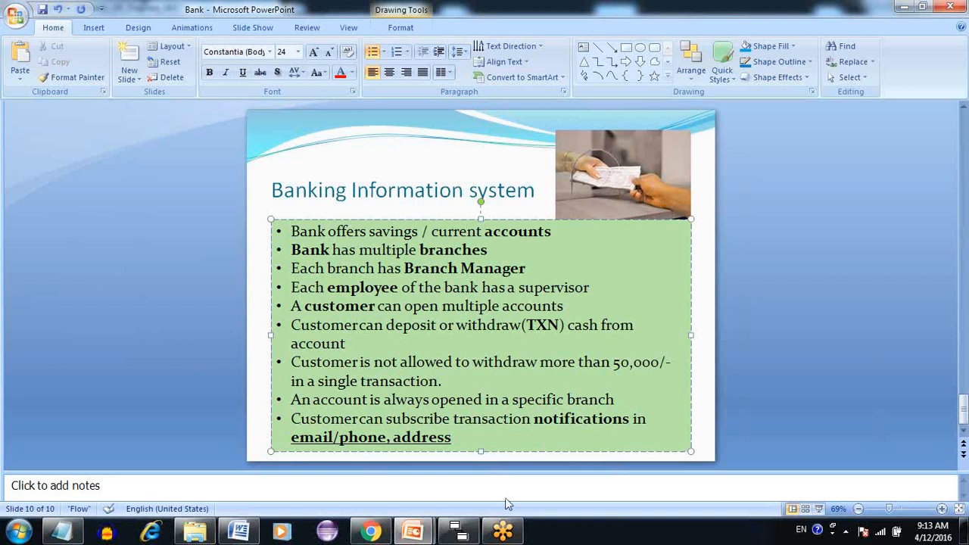
left_click(457, 531)
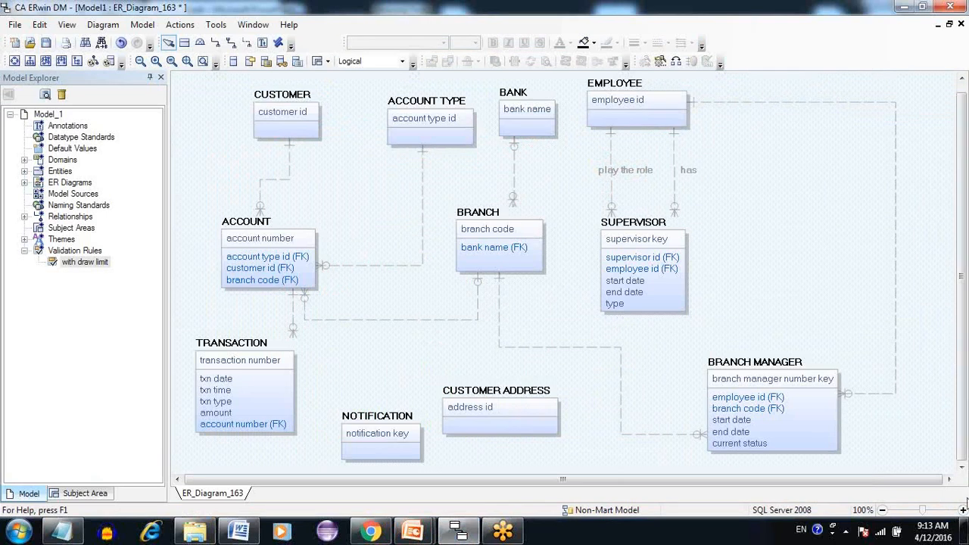
Step: Shift NOTIFICATION slightly lower and draw a non-identifying relationship from TRANSACTION to NOTIFICATION
left_click(961, 470)
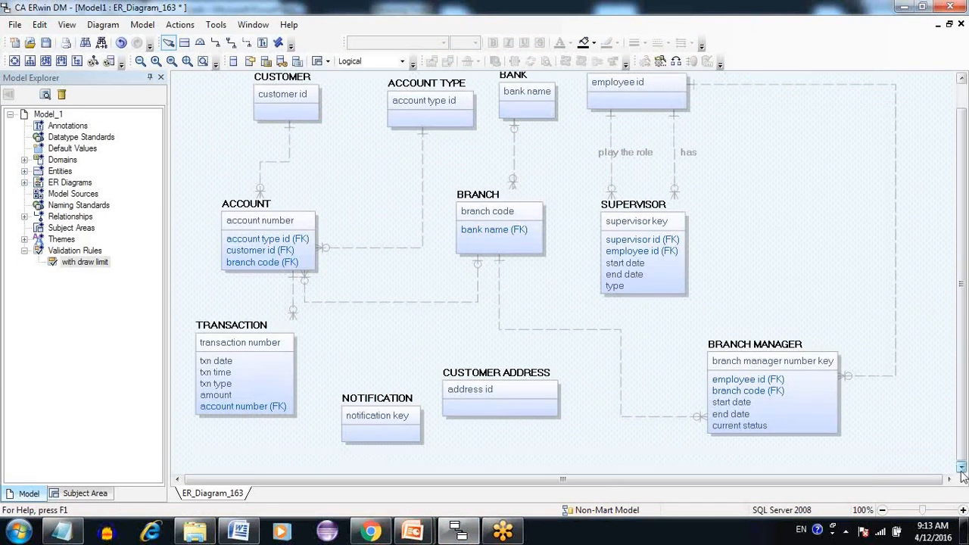
left_click(962, 469)
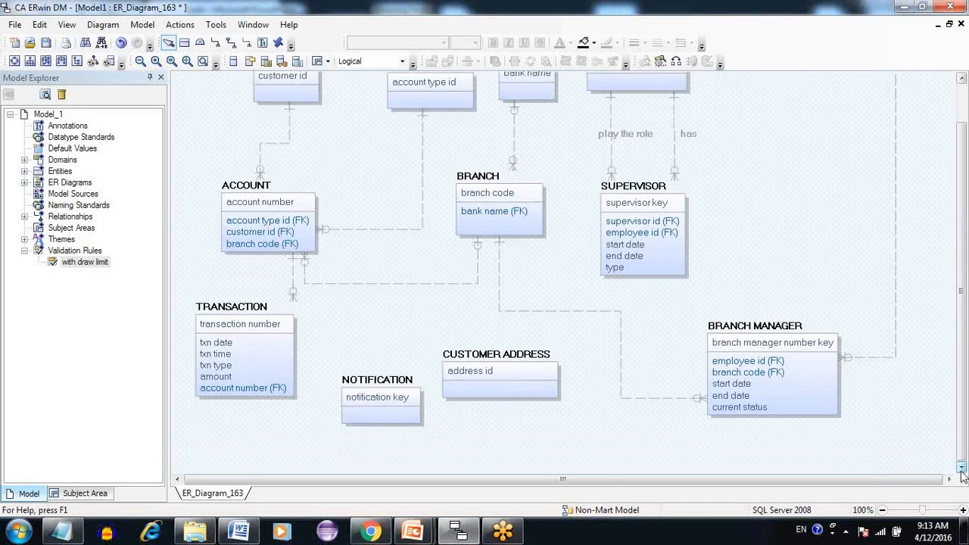
left_click(962, 469)
left_click_drag(377, 397, 373, 423)
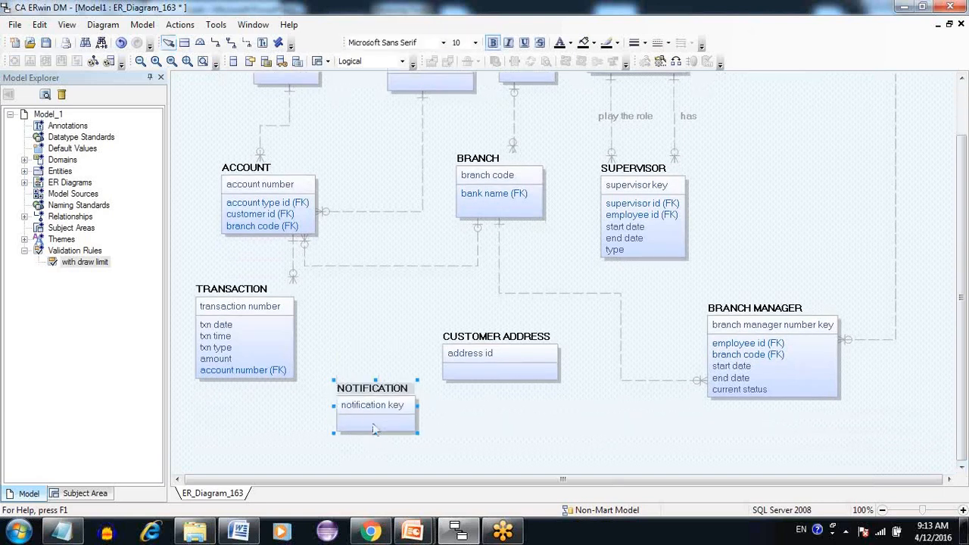
left_click(169, 43)
left_click(373, 393)
left_click(247, 42)
left_click(288, 356)
left_click(375, 413)
left_click(571, 448)
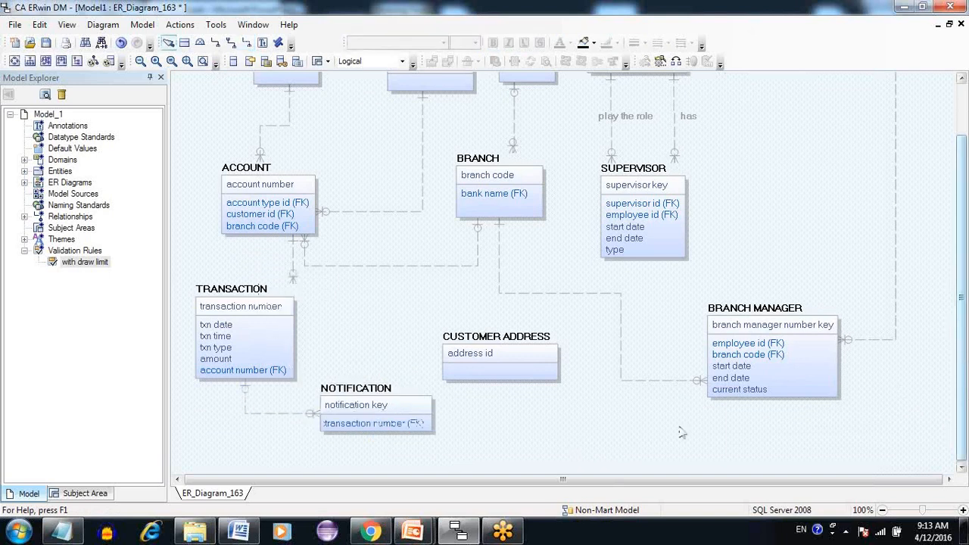
Step: Add a notification status attribute to NOTIFICATION below the transaction number foreign key
left_click(405, 428)
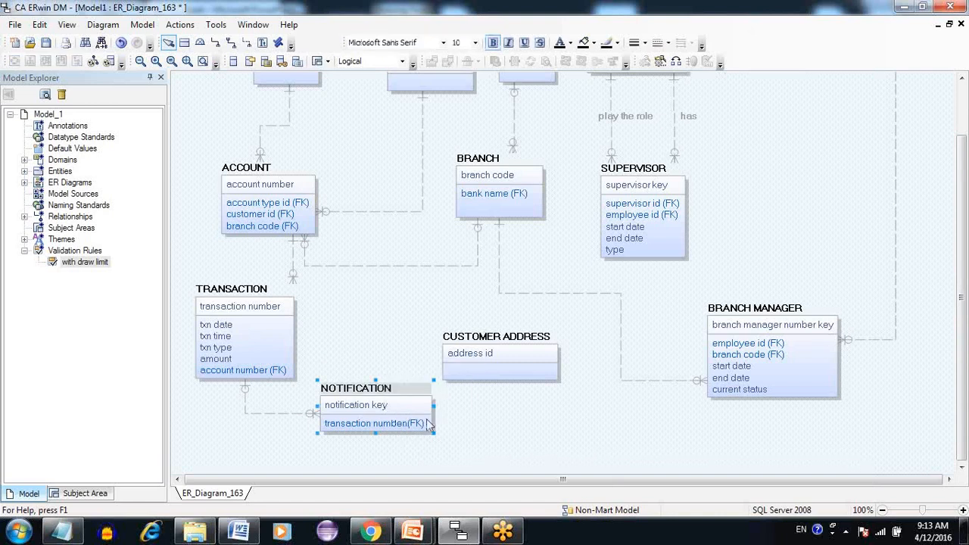
left_click(513, 415)
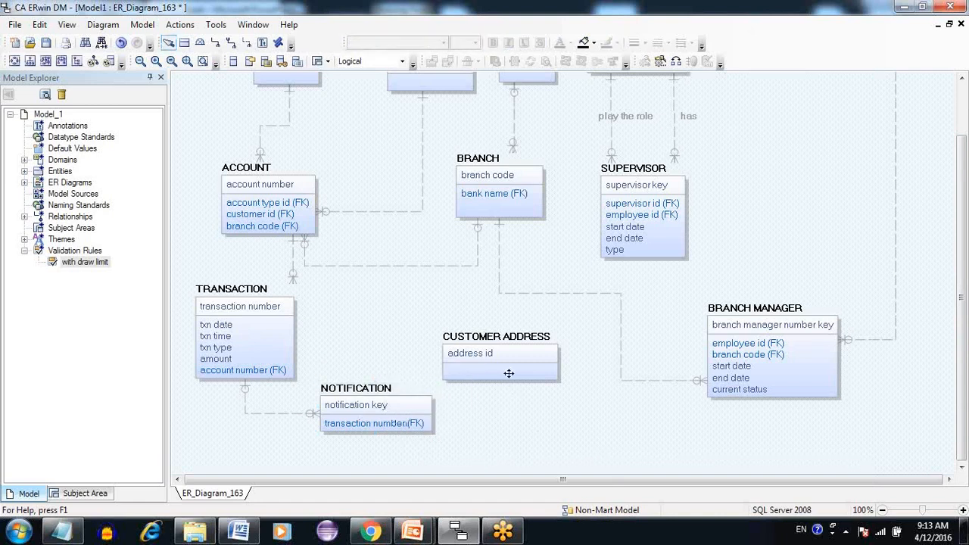
left_click(428, 425)
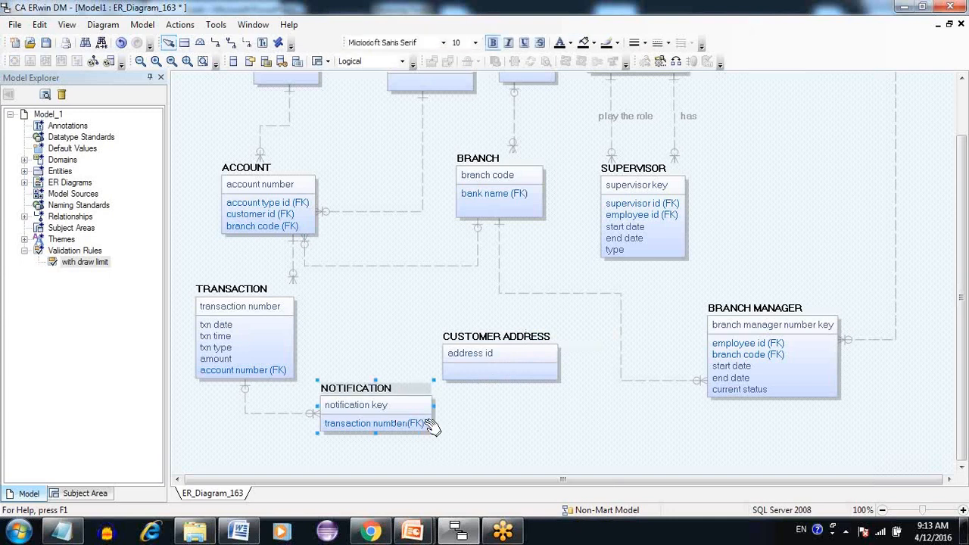
key("Tab")
key("Tab")
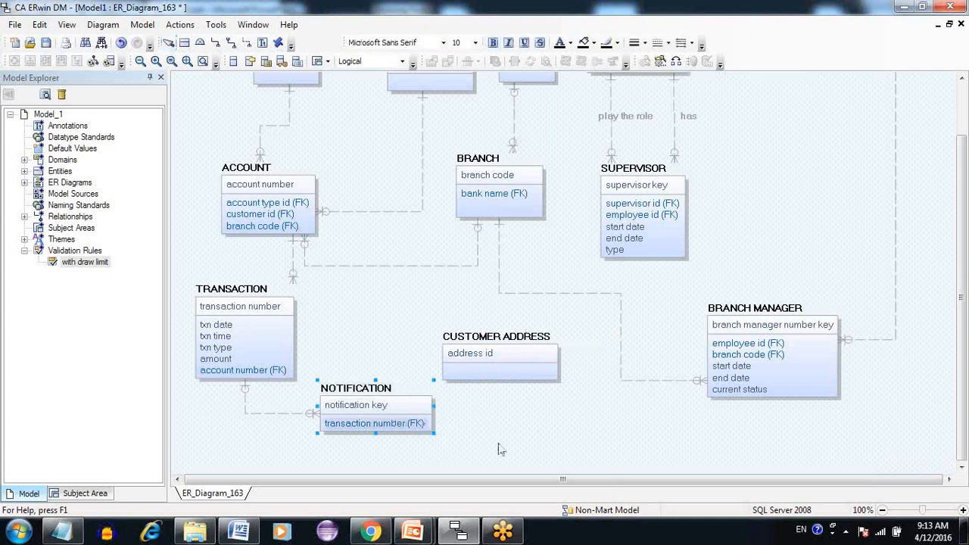
key("Return")
type("notificatio")
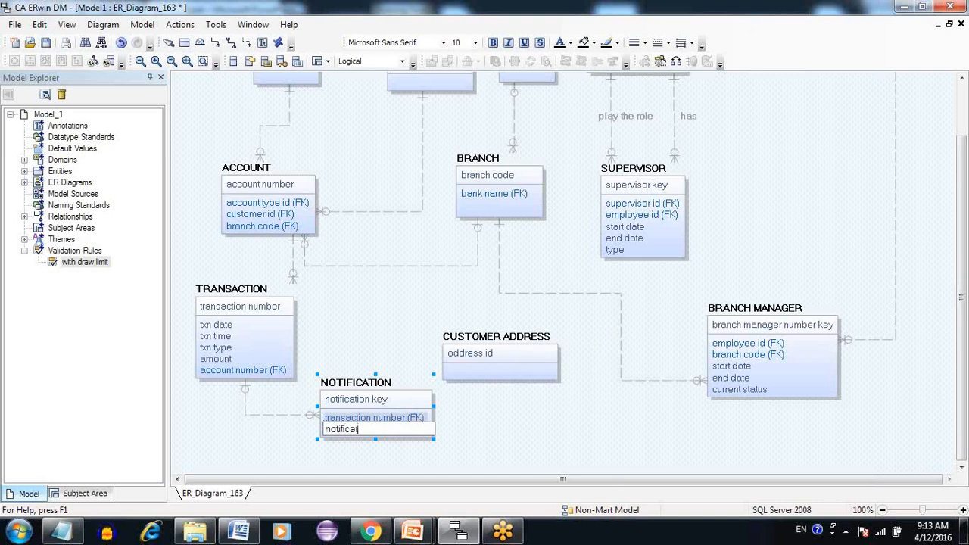
type("n status")
key("Return")
left_click(512, 443)
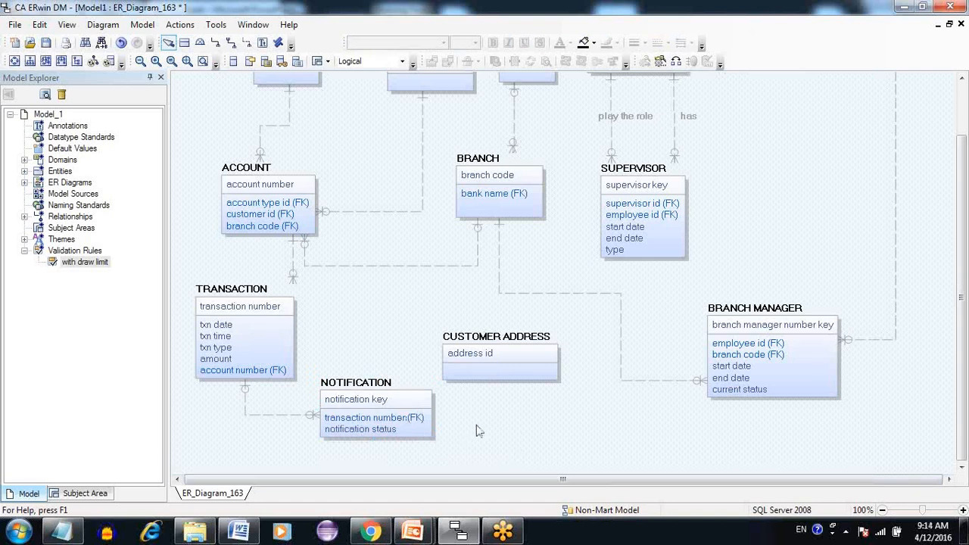
Step: Move NOTIFICATION a little lower and CUSTOMER ADDRESS slightly higher to space the two entities apart
left_click(402, 386)
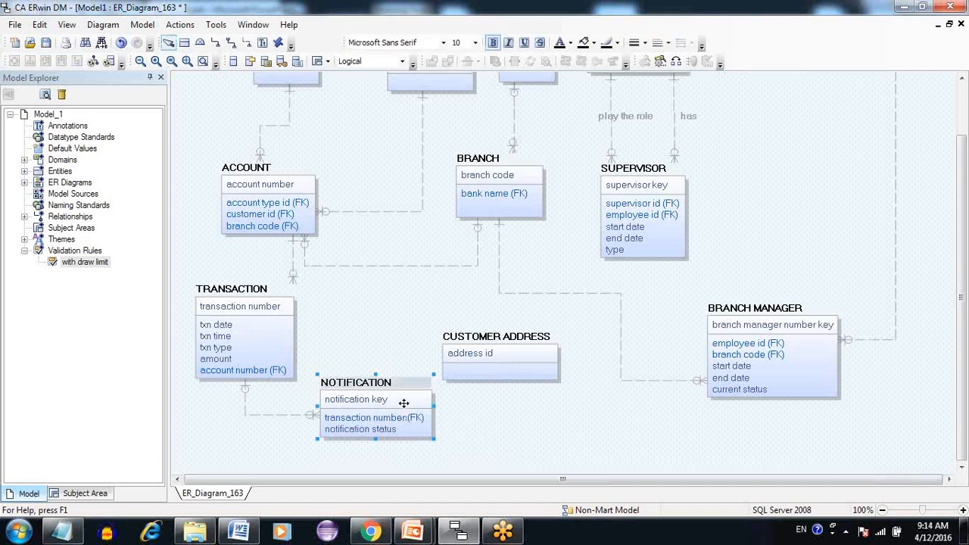
left_click_drag(407, 409, 412, 431)
left_click(488, 421)
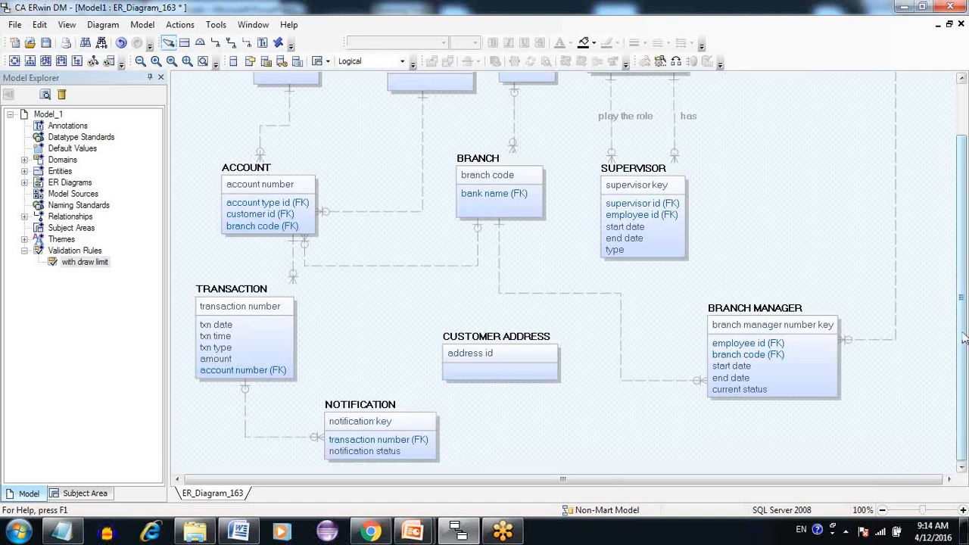
left_click_drag(964, 334, 964, 324)
left_click_drag(501, 371, 507, 350)
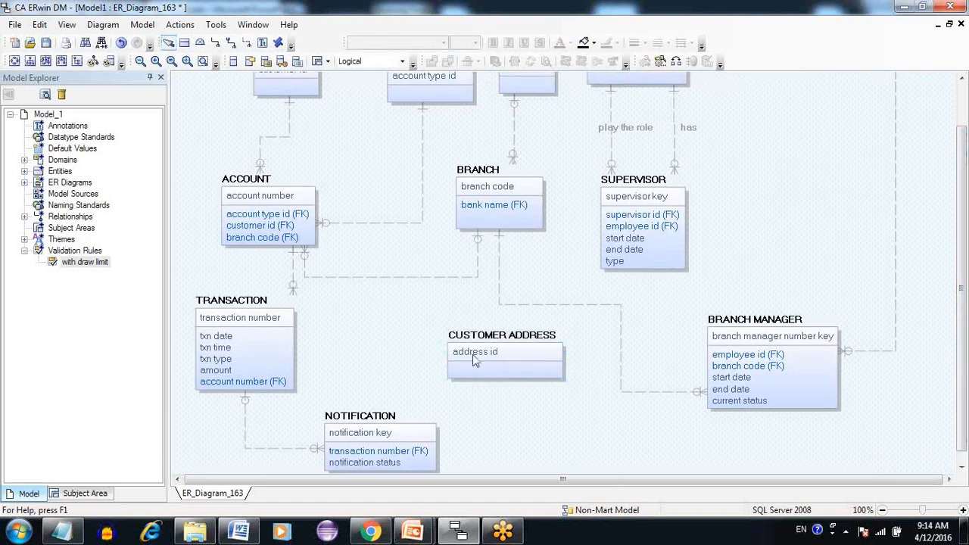
Step: Draw a non-identifying relationship from CUSTOMER to CUSTOMER ADDRESS, with its vertical run between CUSTOMER and ACCOUNT TYPE
scroll(473, 361, "up", 5)
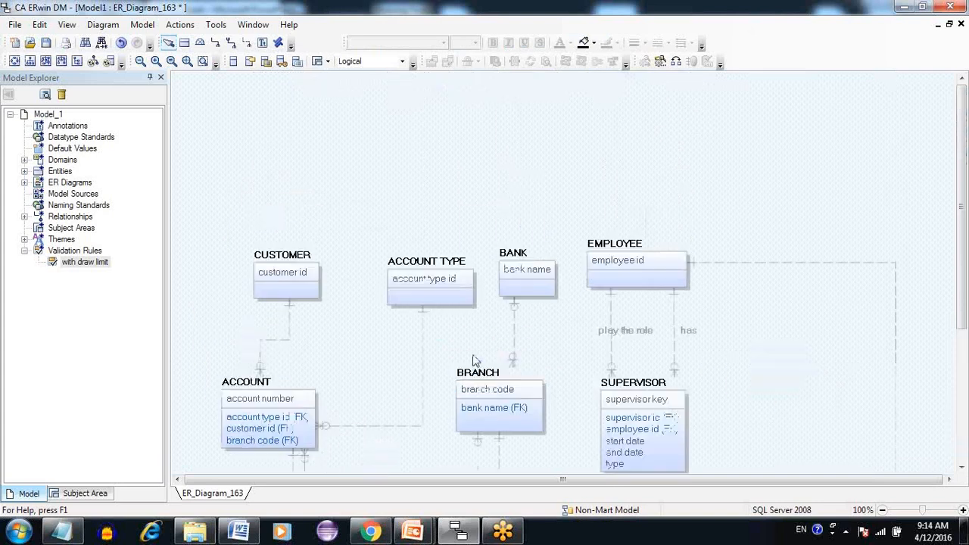
scroll(473, 361, "down", 6)
scroll(429, 351, "up", 3)
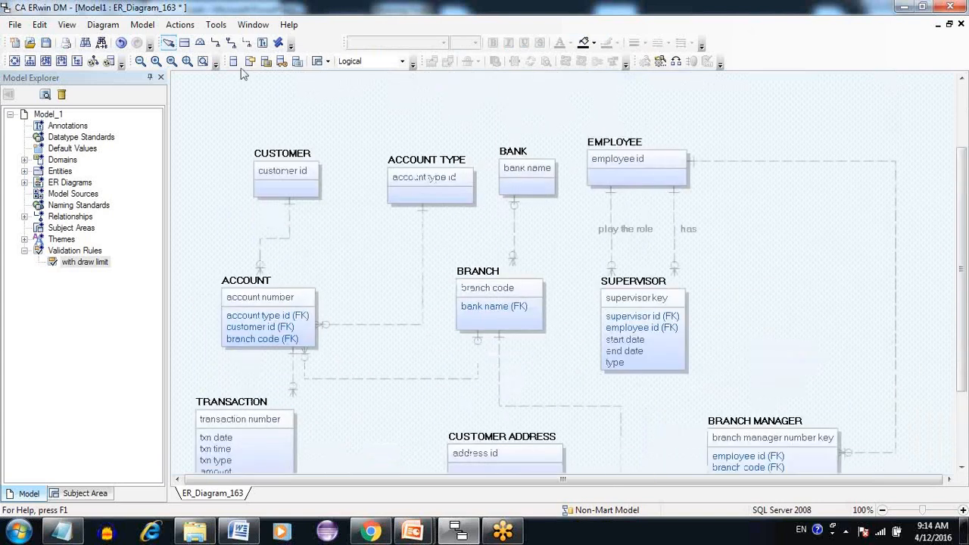
left_click(246, 43)
left_click(313, 189)
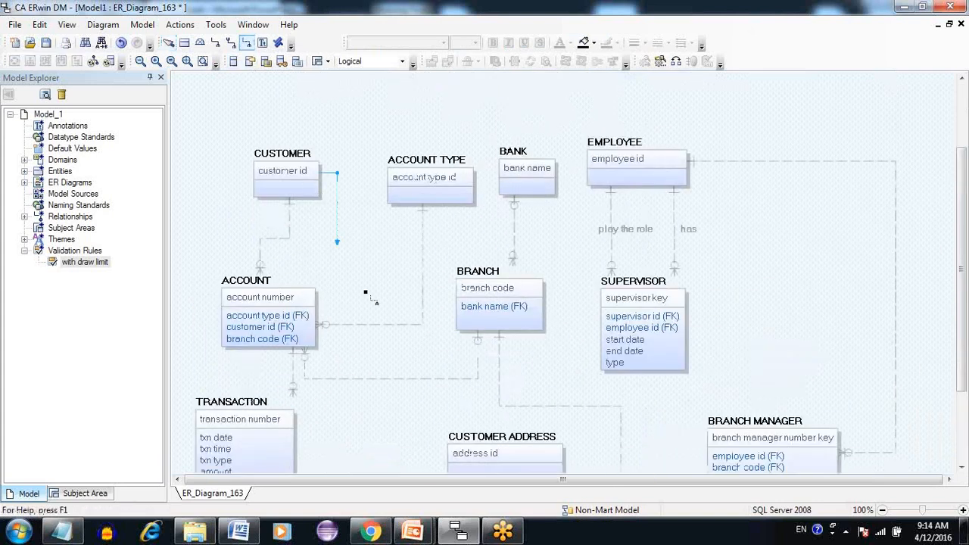
left_click(473, 465)
left_click_drag(454, 402, 359, 419)
left_click(465, 413)
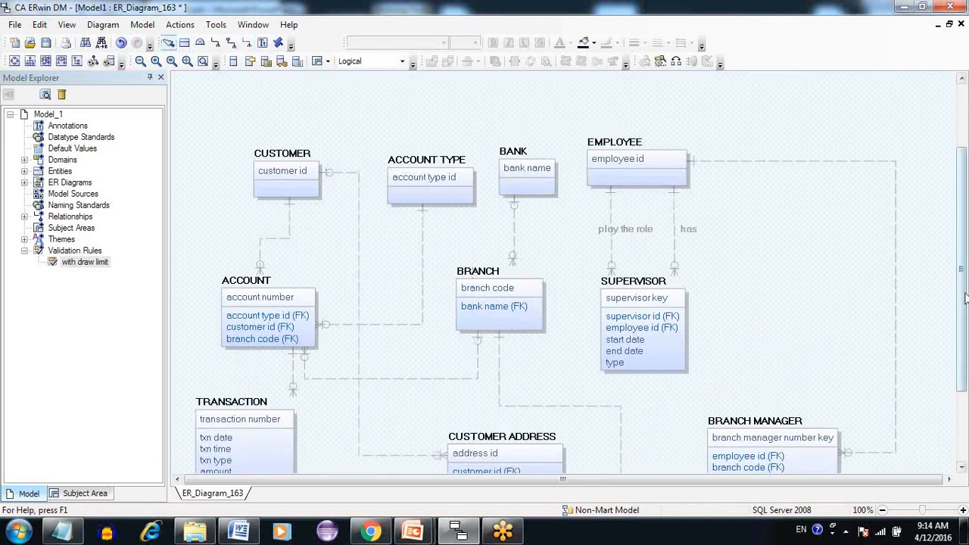
Step: Add an address type attribute to CUSTOMER ADDRESS and shift the vertical run of its CUSTOMER relationship line slightly right
left_click_drag(960, 319, 960, 407)
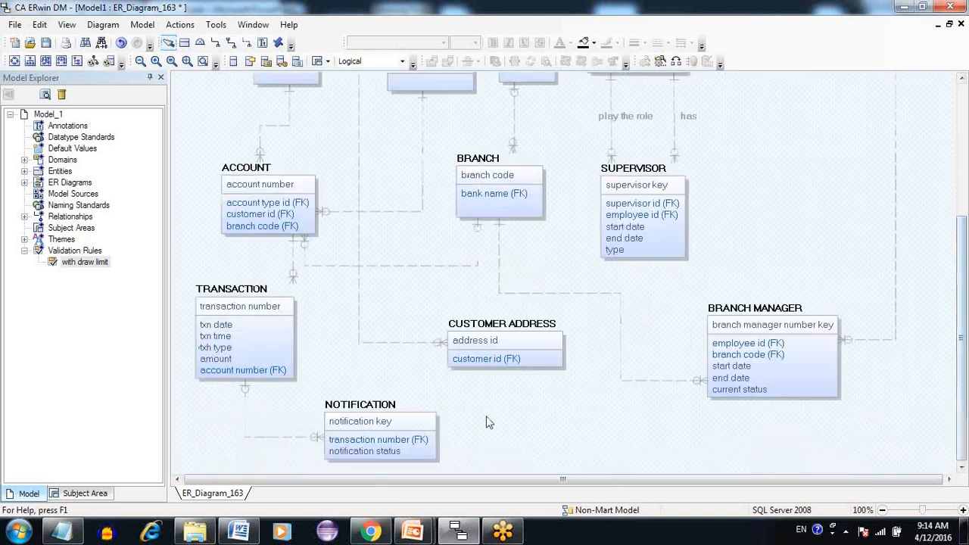
left_click(503, 360)
left_click(504, 363)
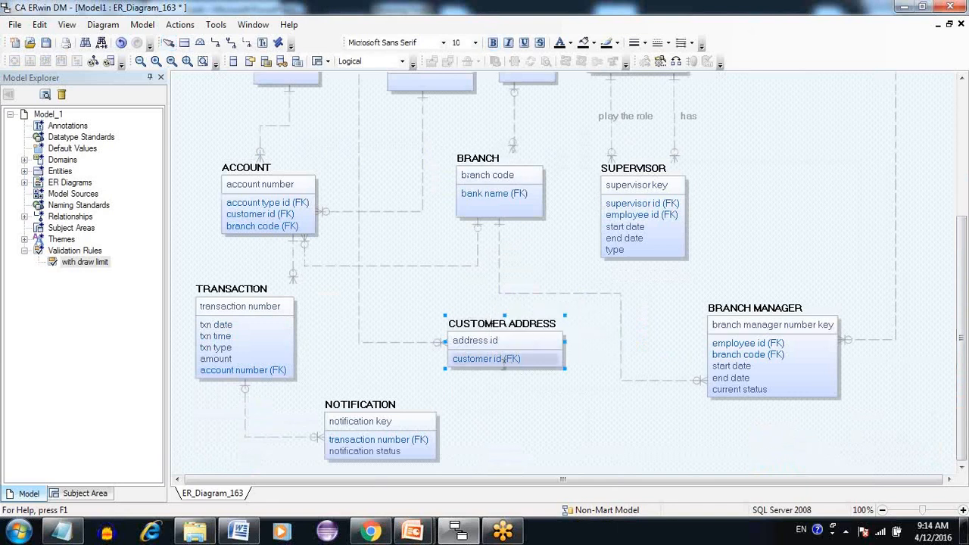
key("Return")
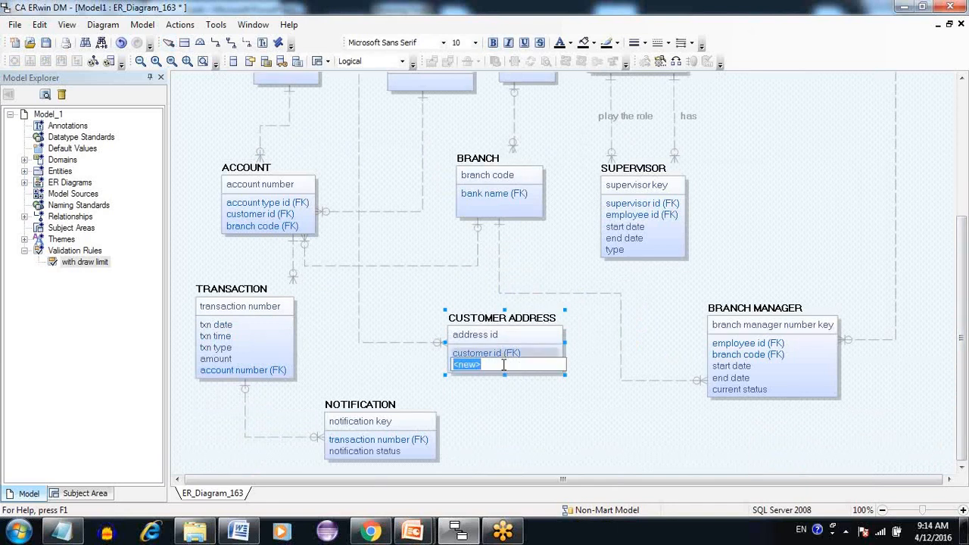
type("address ty")
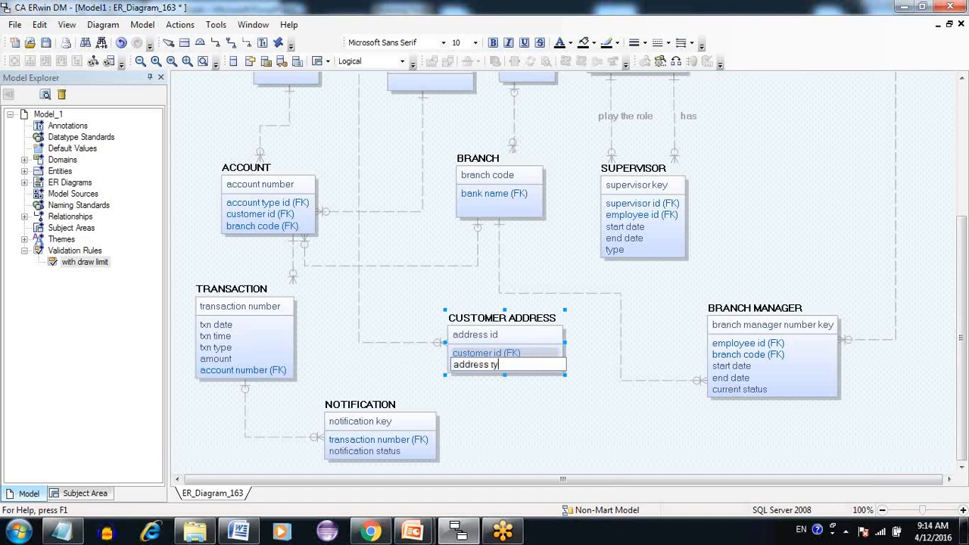
type("pe")
left_click(514, 421)
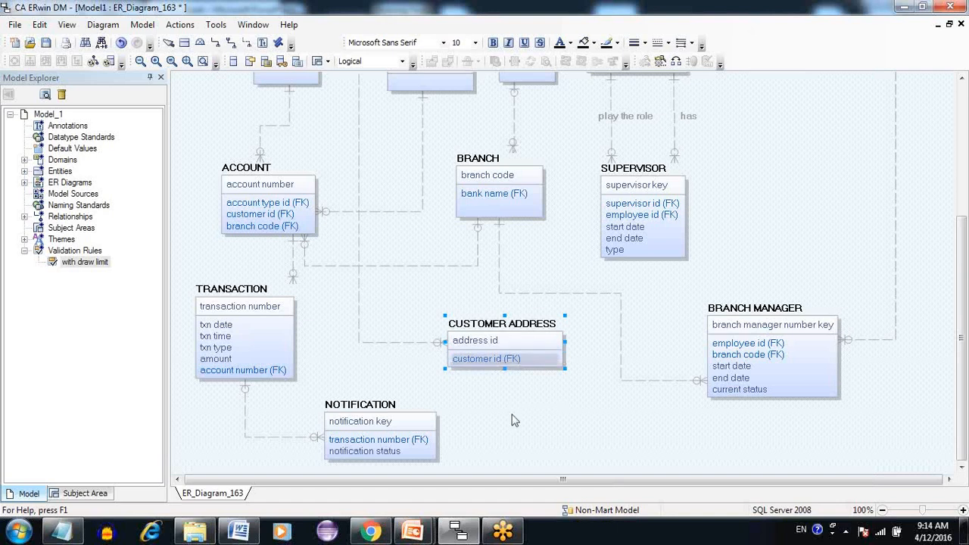
left_click(514, 421)
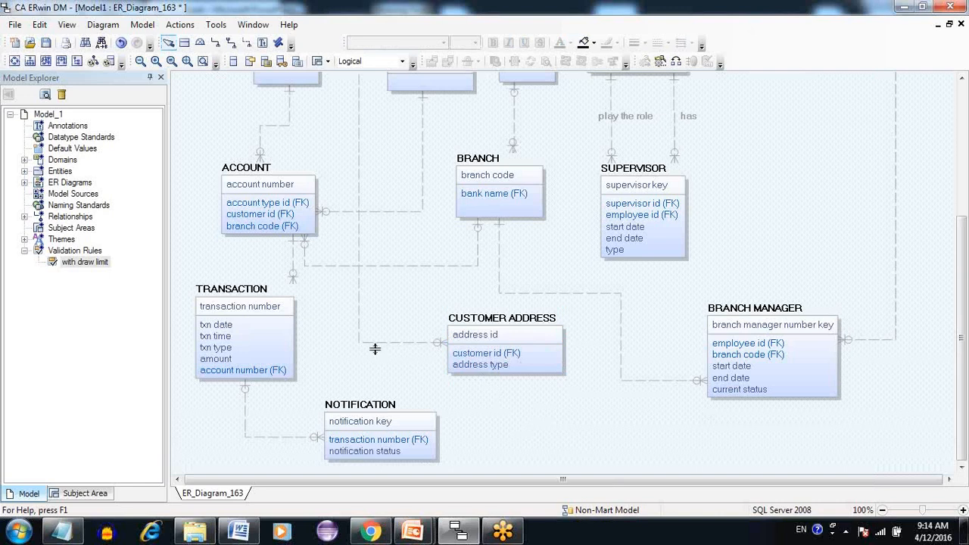
left_click_drag(359, 330, 373, 336)
left_click(400, 328)
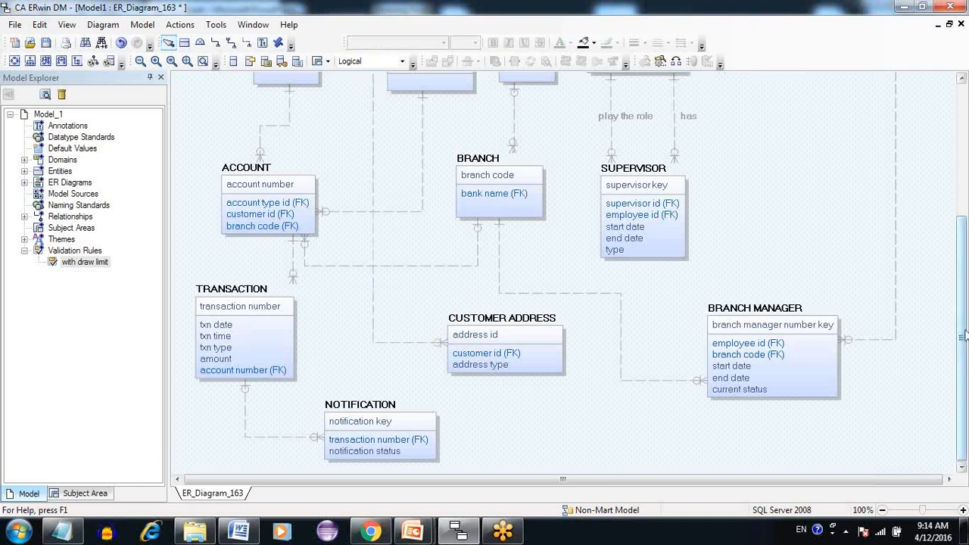
Step: Add a customer name attribute to CUSTOMER below the customer id key
left_click_drag(965, 318, 968, 213)
left_click(287, 269)
key("Tab")
key("Tab")
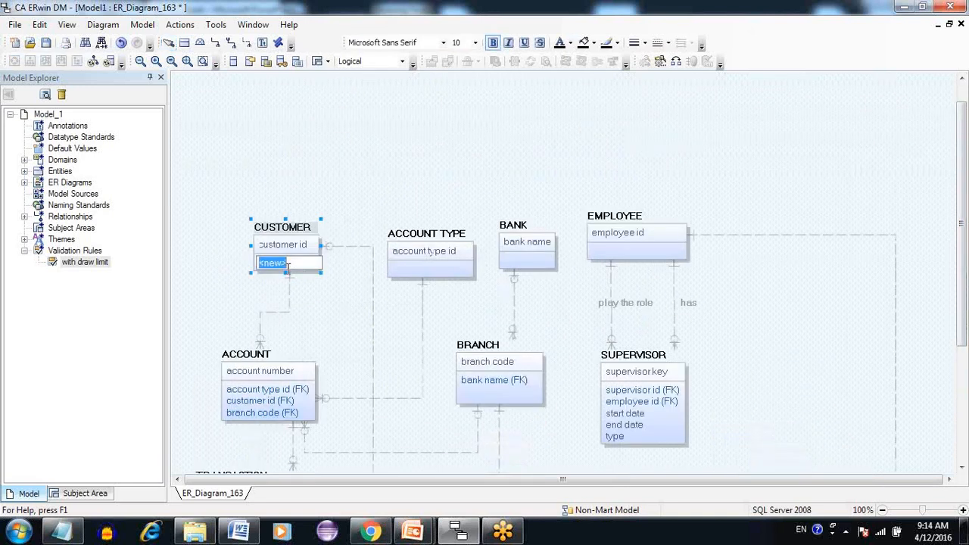
type("prim")
key("BackSpace")
key("BackSpace")
key("BackSpace")
key("BackSpace")
type("customer name")
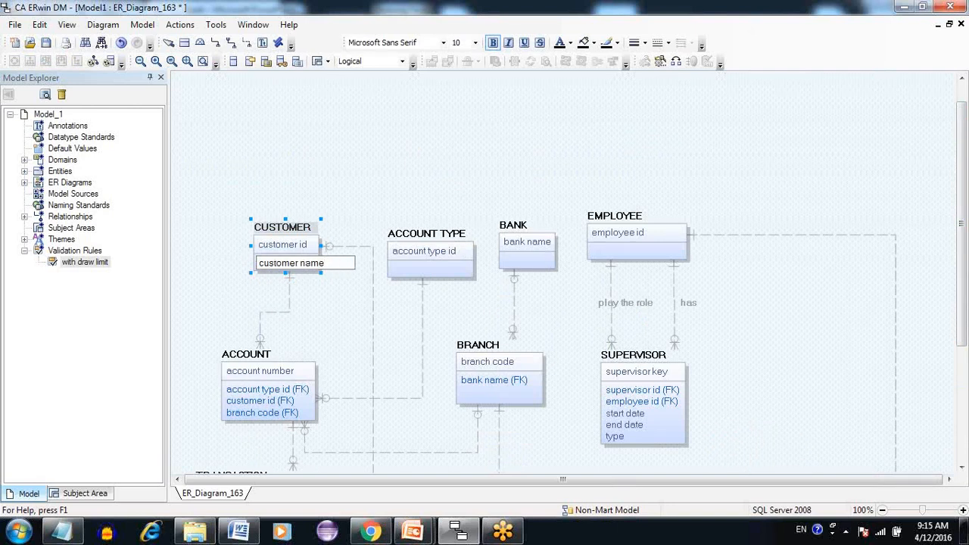
key("Return")
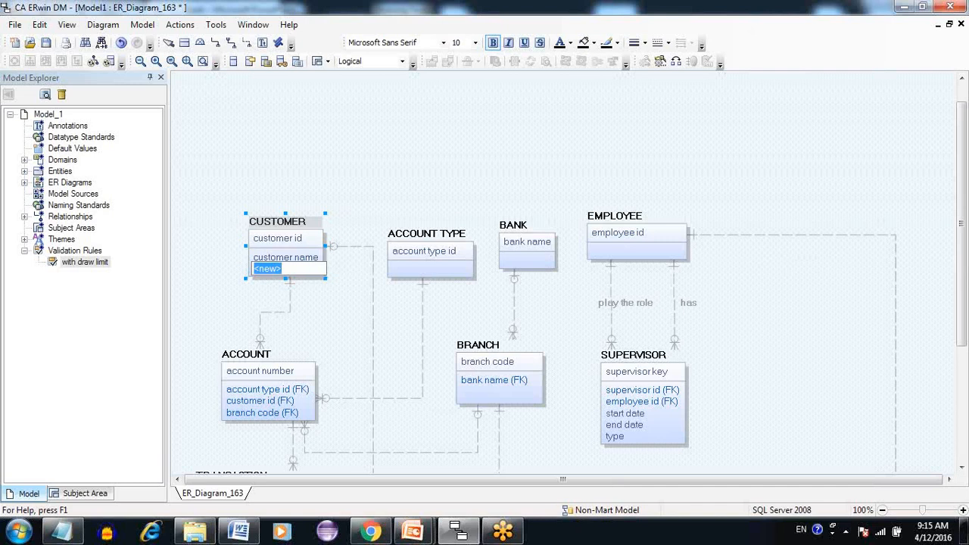
Step: Add primary contact number and PAN Number attributes to CUSTOMER, and move the entity up and left, clear of ACCOUNT and ACCOUNT TYPE
type("primary contact")
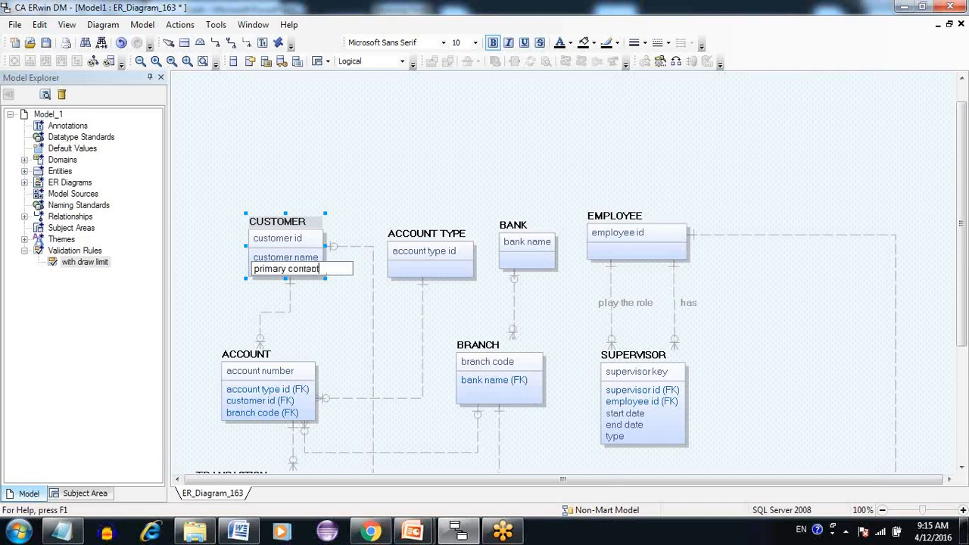
type(" number")
key("Return")
type("PAN Number")
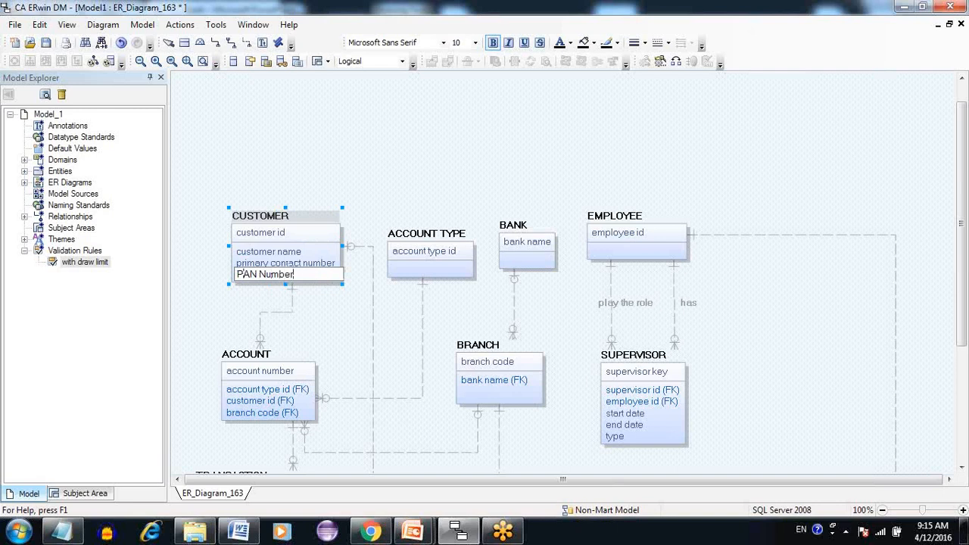
left_click(204, 317)
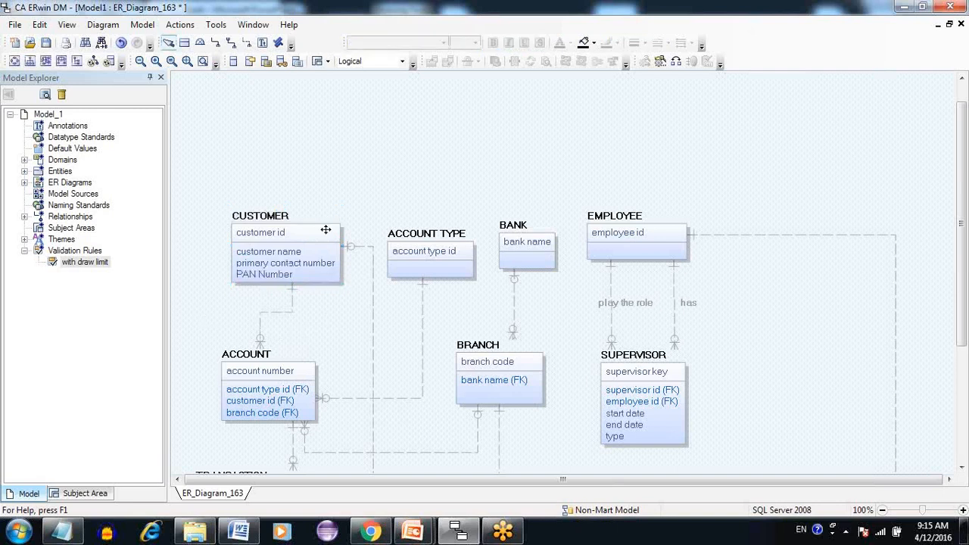
left_click_drag(327, 225, 294, 177)
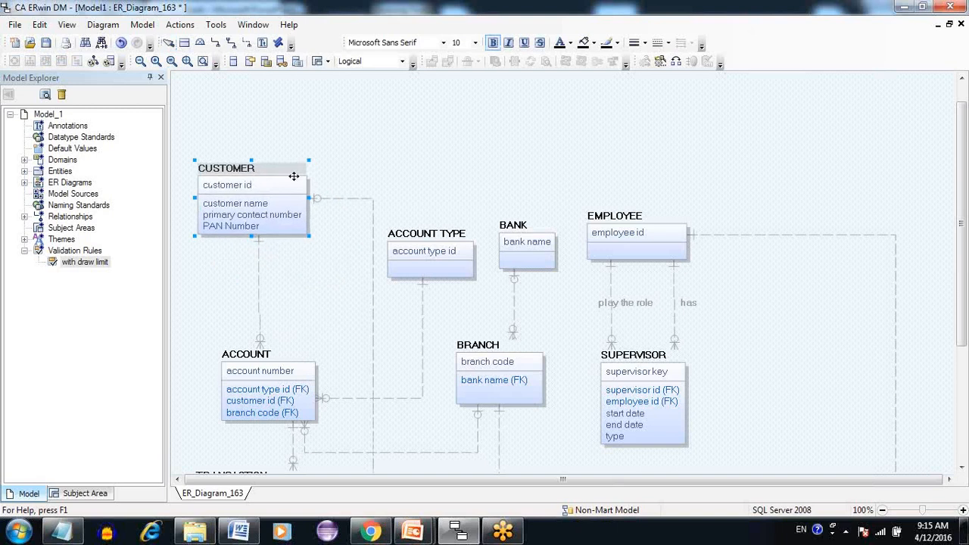
Step: Add an employee name attribute to EMPLOYEE below the employee id key
left_click(620, 239)
left_click(619, 240)
key("Tab")
type("e,mployee nam")
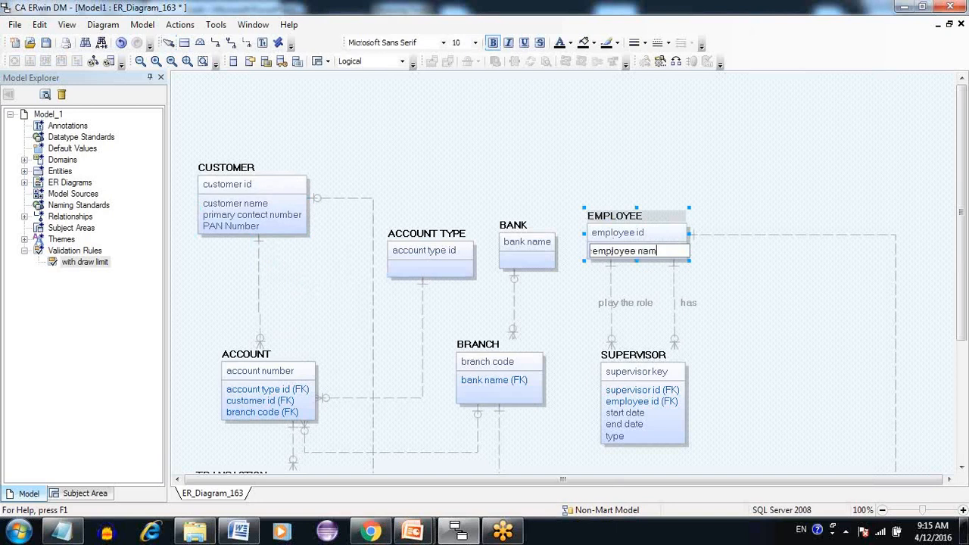
type("e")
key("Return")
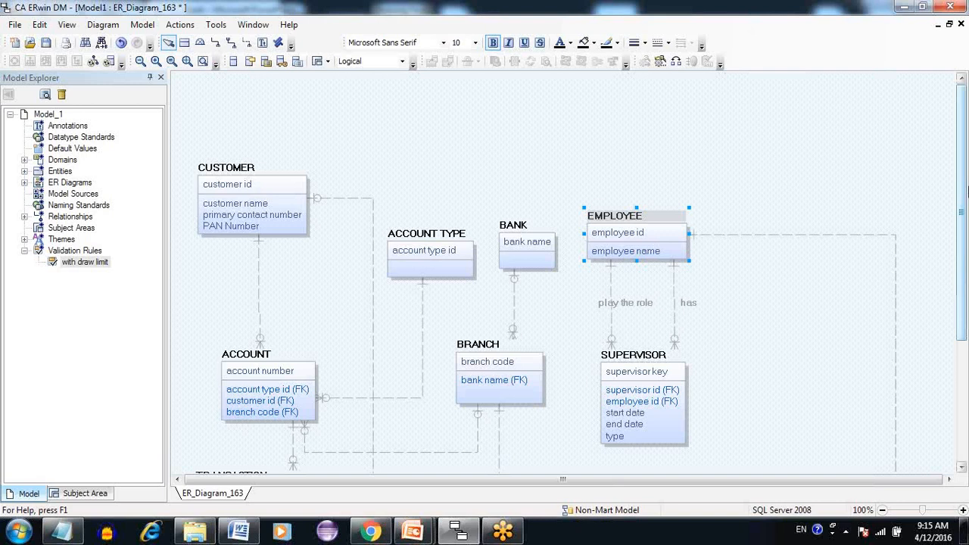
Step: Add a location attribute to BRANCH below the bank name foreign key
left_click_drag(964, 193, 965, 291)
left_click(497, 257)
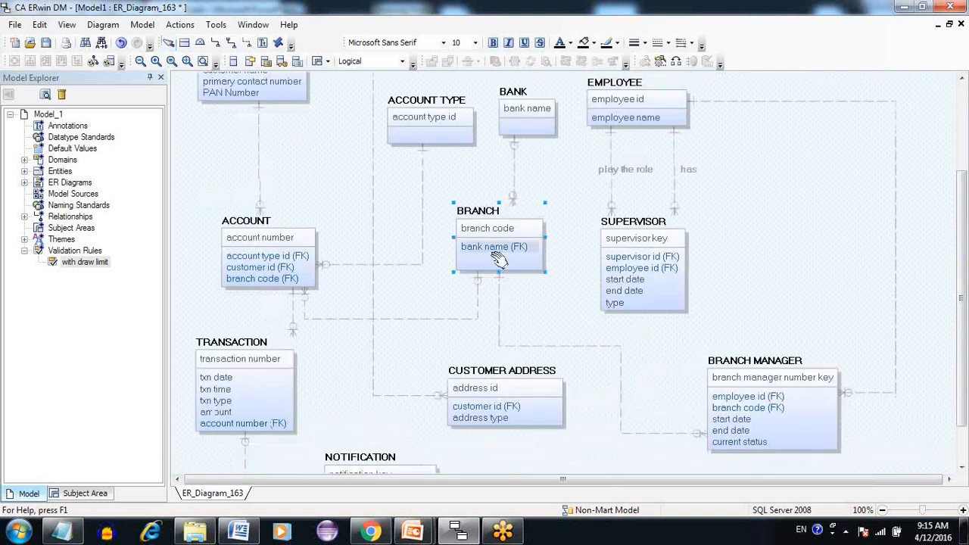
left_click(498, 258)
type("location")
left_click(532, 302)
double_click(534, 306)
left_click(581, 478)
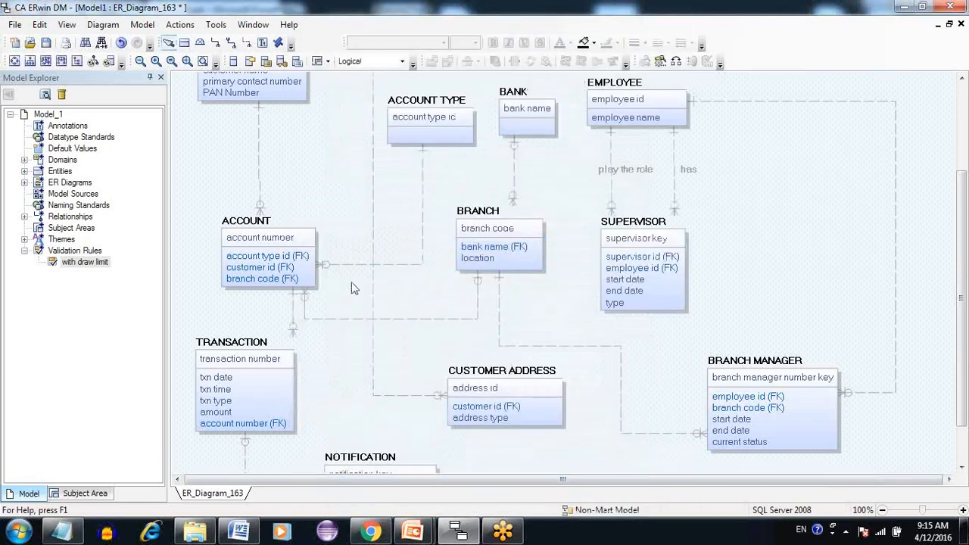
Step: Add an opened date attribute to ACCOUNT below the branch code foreign key
left_click(271, 280)
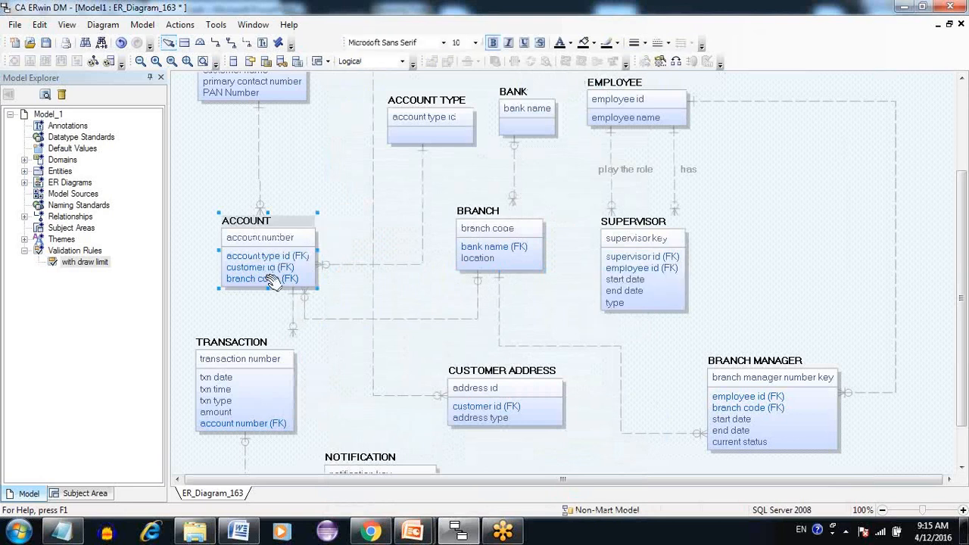
left_click(271, 280)
key("Return")
type("op")
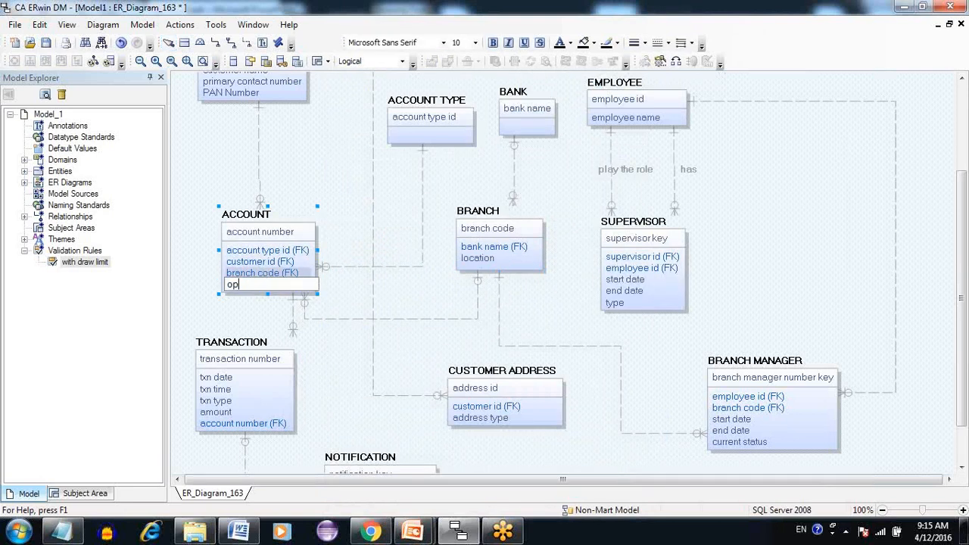
type("ened adte")
key("BackSpace")
key("BackSpace")
key("BackSpace")
key("BackSpace")
type("date")
key("Return")
Step: Add a current status attribute to ACCOUNT below opened date
type("current status")
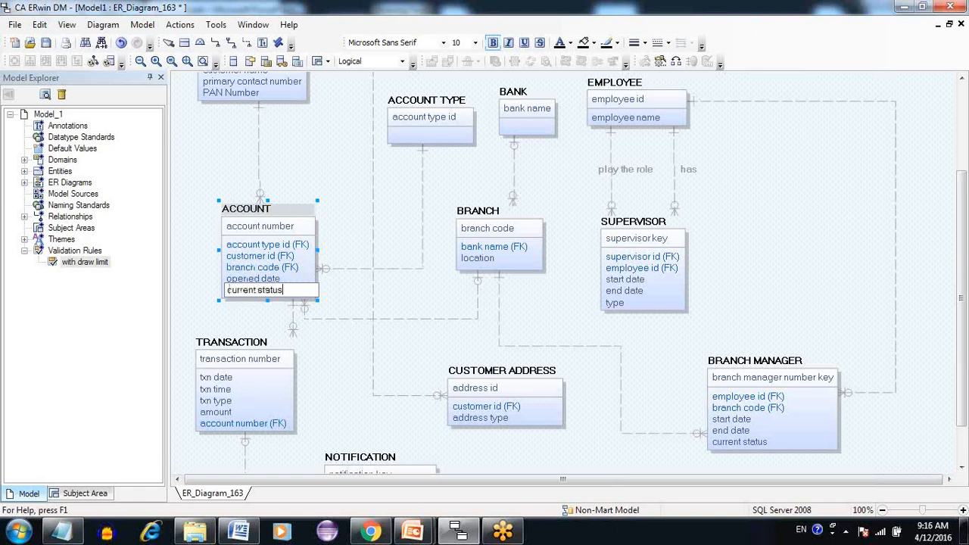
left_click(335, 357)
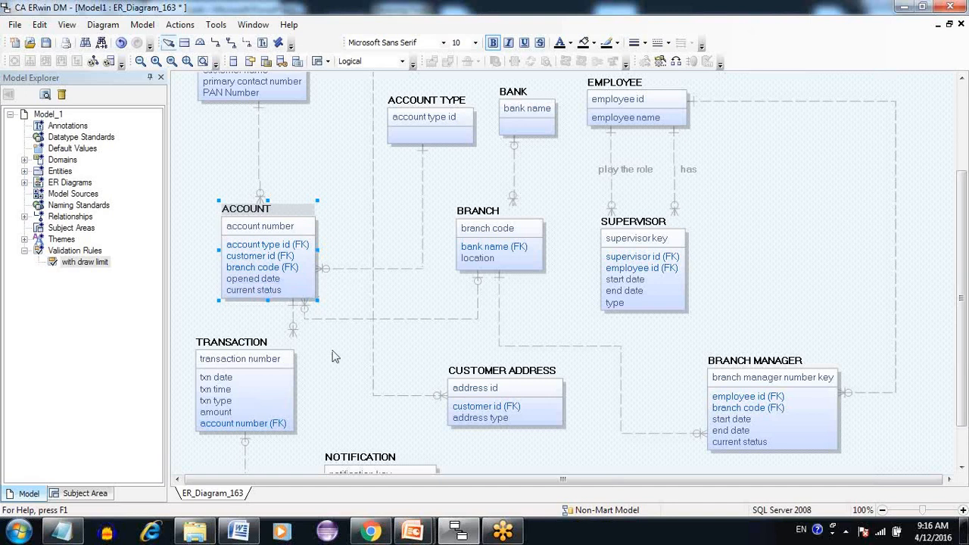
left_click(356, 347)
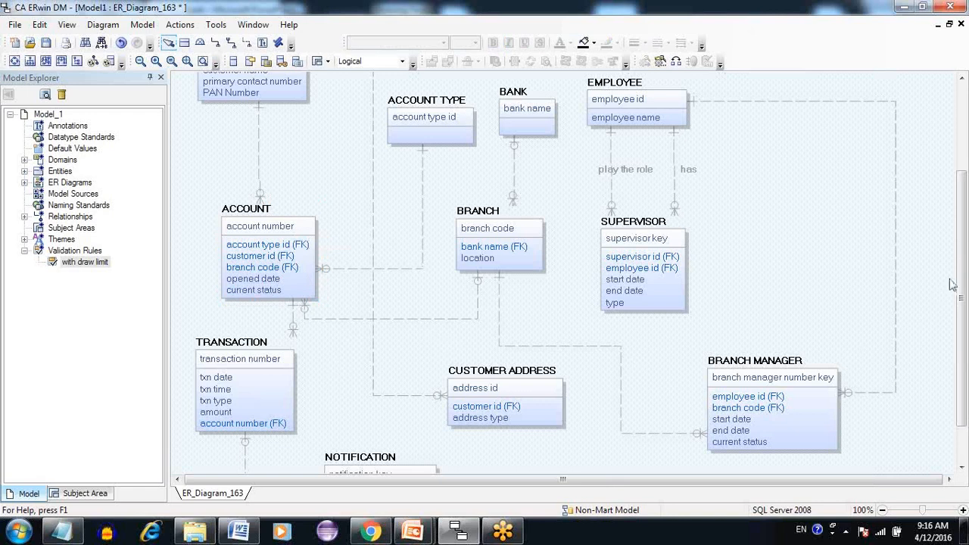
Step: Undock the Layout tools beside the diagram and arrange all entities automatically in a circular layout
left_click_drag(963, 299, 965, 317)
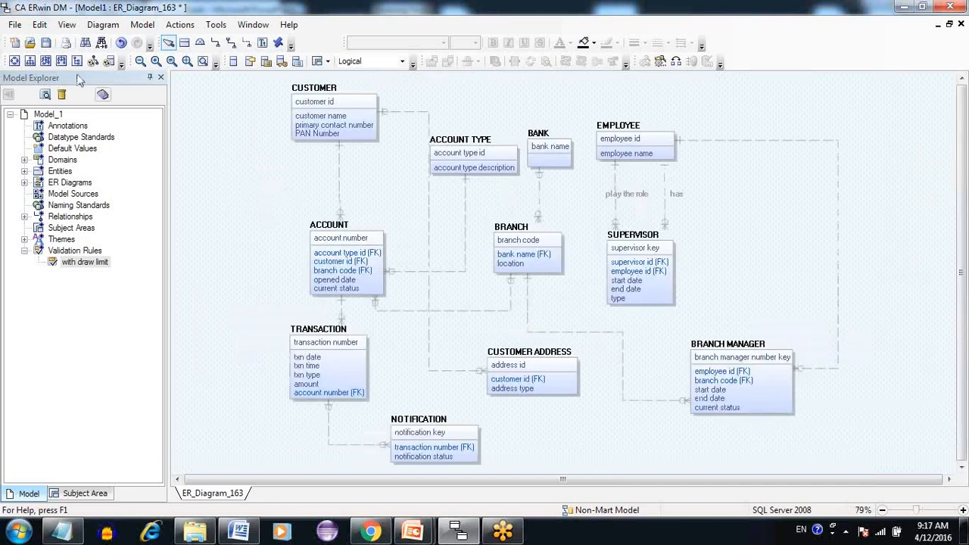
left_click_drag(9, 59, 204, 189)
left_click(204, 187)
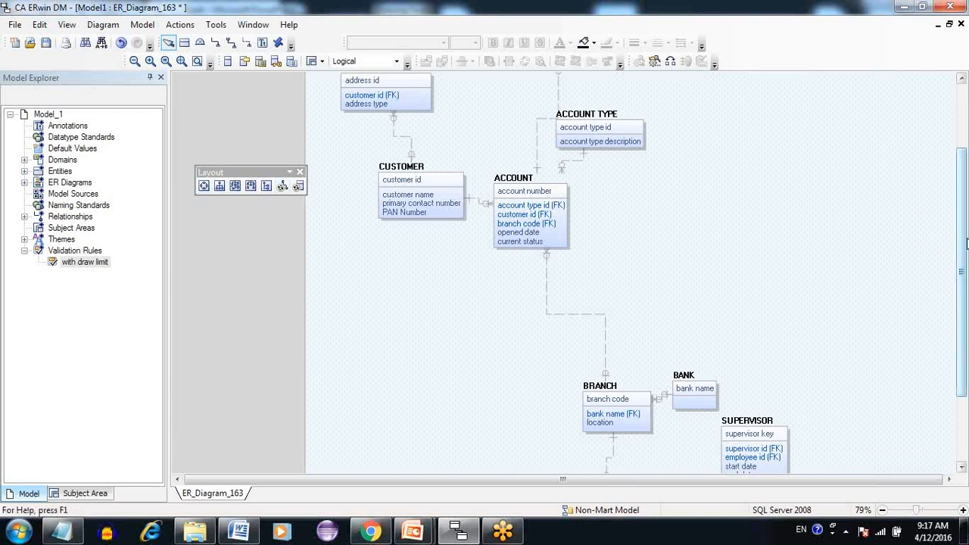
Step: Move ACCOUNT TYPE right, away from the relationship line between TRANSACTION and ACCOUNT
left_click_drag(966, 243, 965, 167)
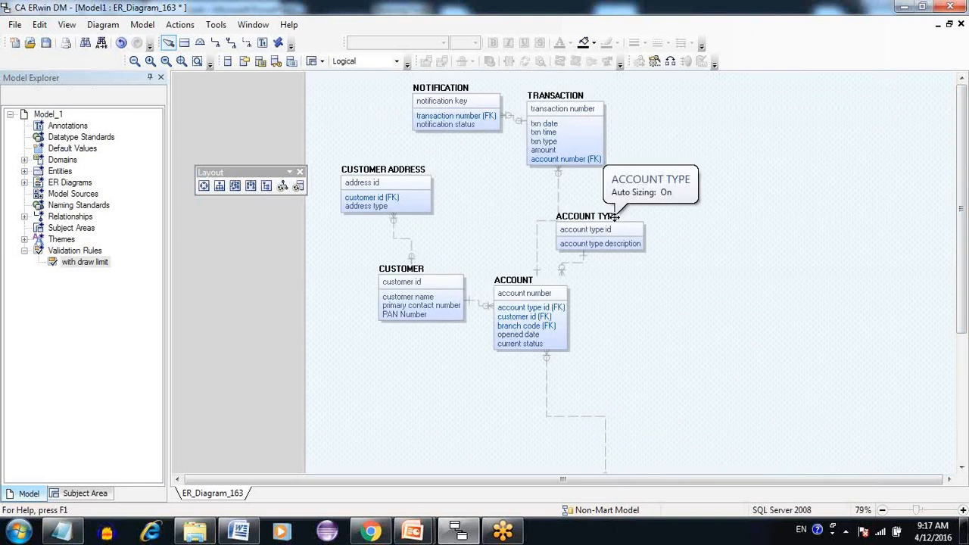
left_click_drag(616, 216, 703, 215)
left_click(623, 301)
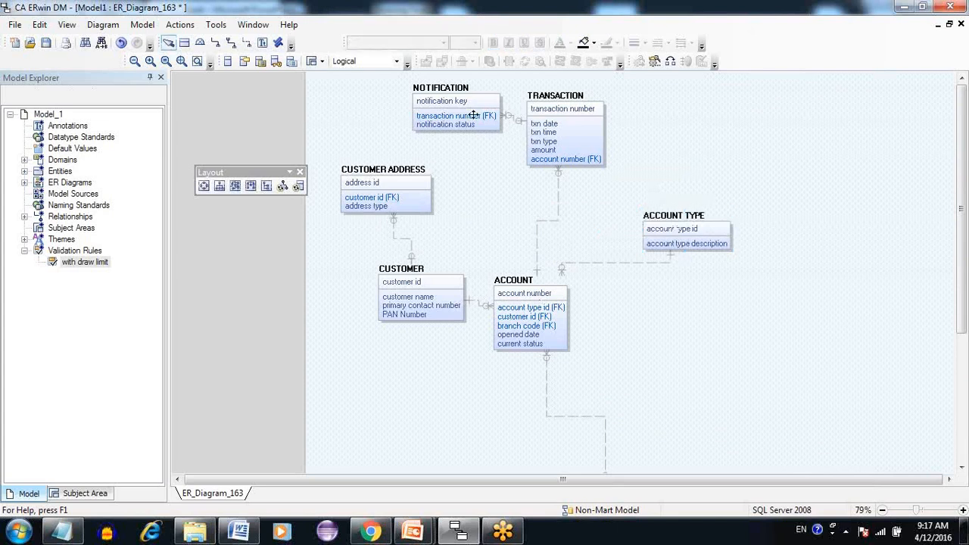
left_click(527, 333)
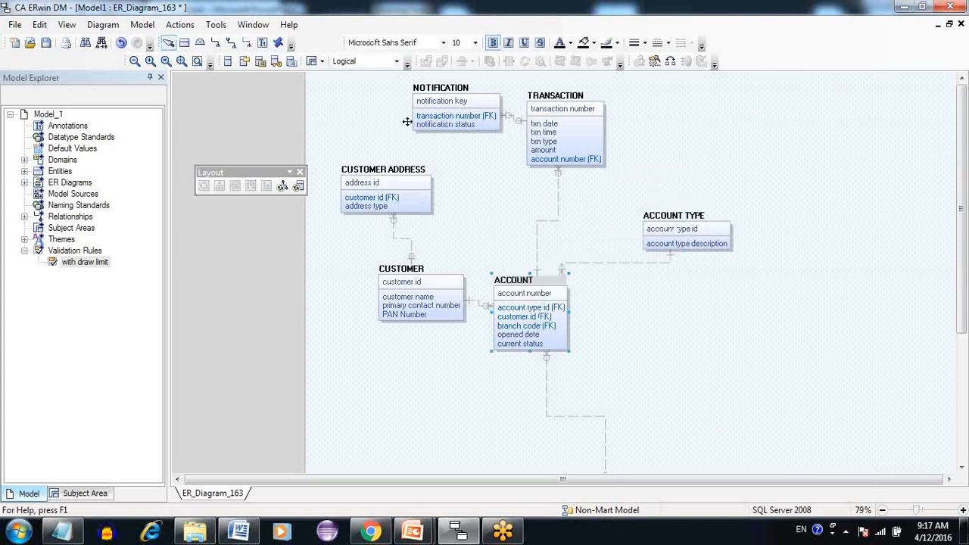
left_click(697, 306)
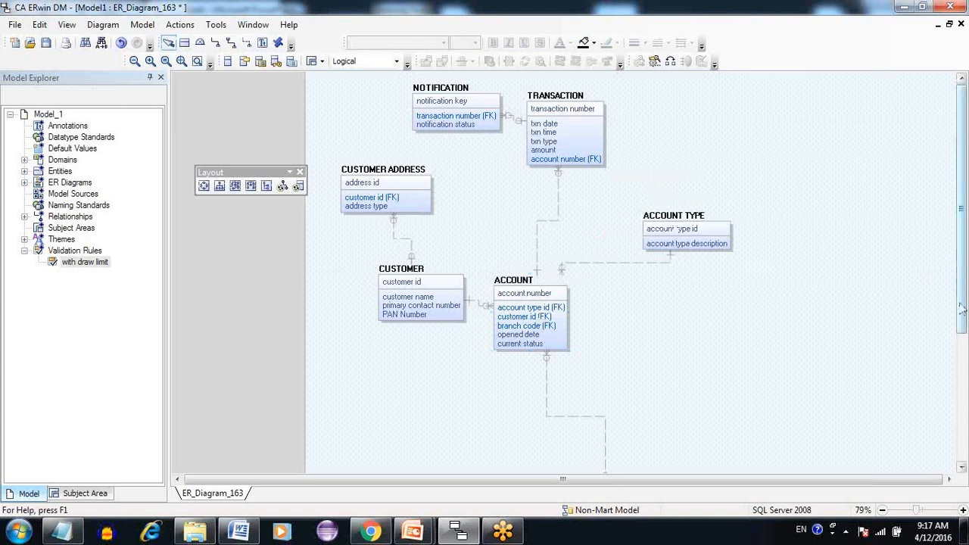
Step: Move BANK, SUPERVISOR and EMPLOYEE farther right of BRANCH and BRANCH MANAGER to spread out their relationship lines
left_click_drag(962, 307, 962, 434)
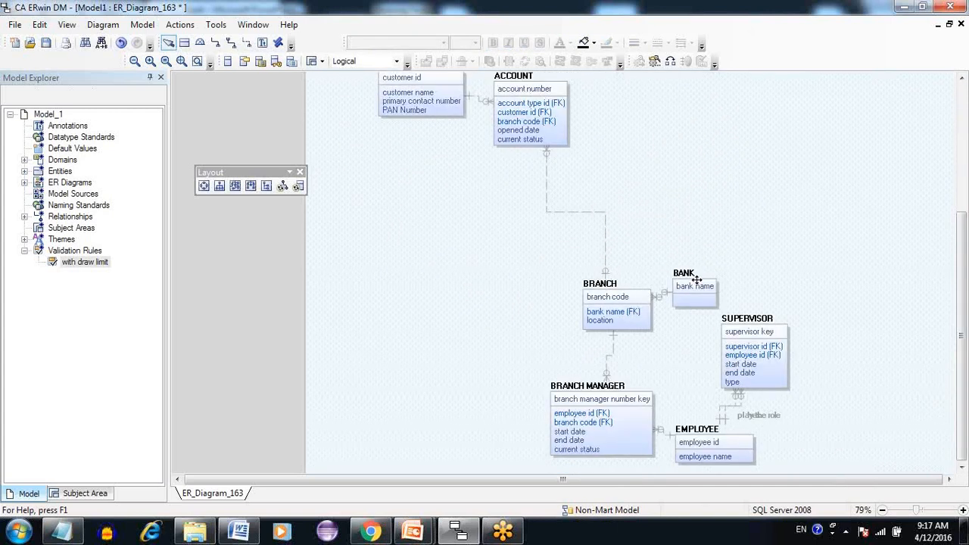
left_click_drag(698, 283, 792, 241)
left_click_drag(754, 324, 827, 307)
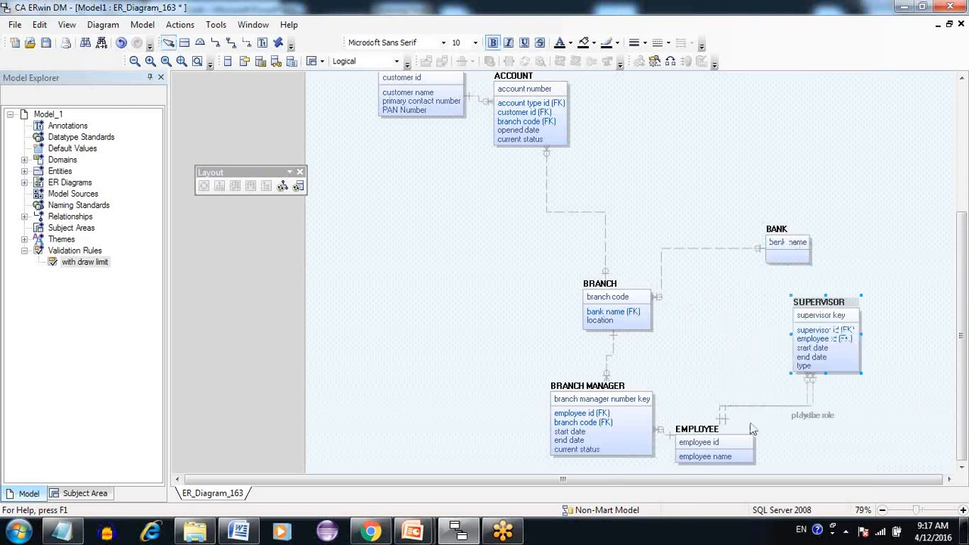
left_click_drag(743, 443, 830, 465)
left_click(930, 363)
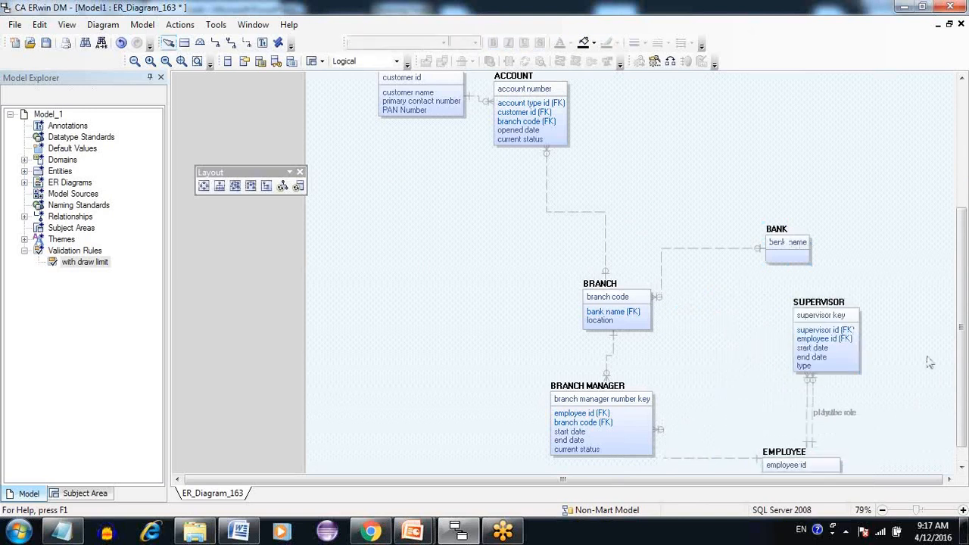
Step: Arrange all entities automatically in a hierarchical layout, and dock the Layout tools back in their original place
left_click_drag(962, 334, 968, 313)
left_click(219, 187)
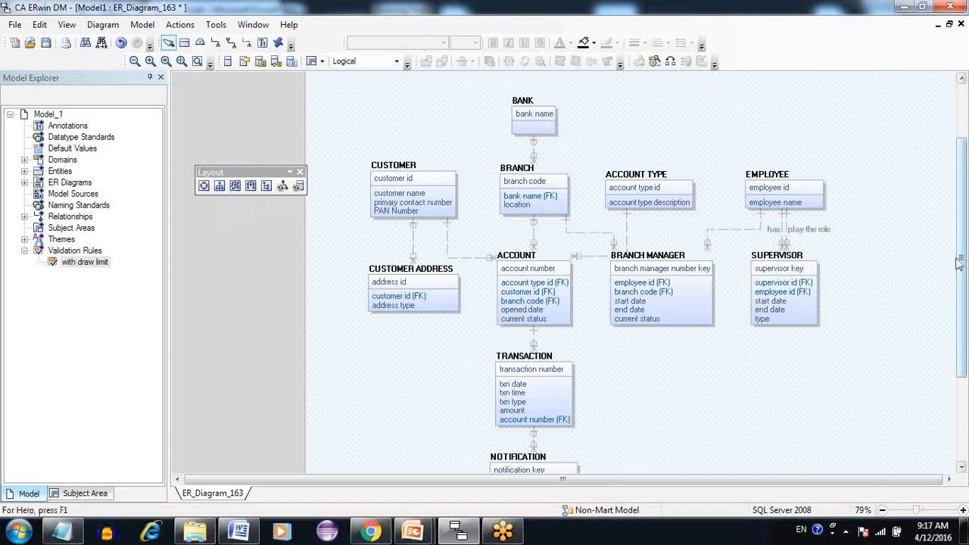
left_click_drag(965, 242, 962, 230)
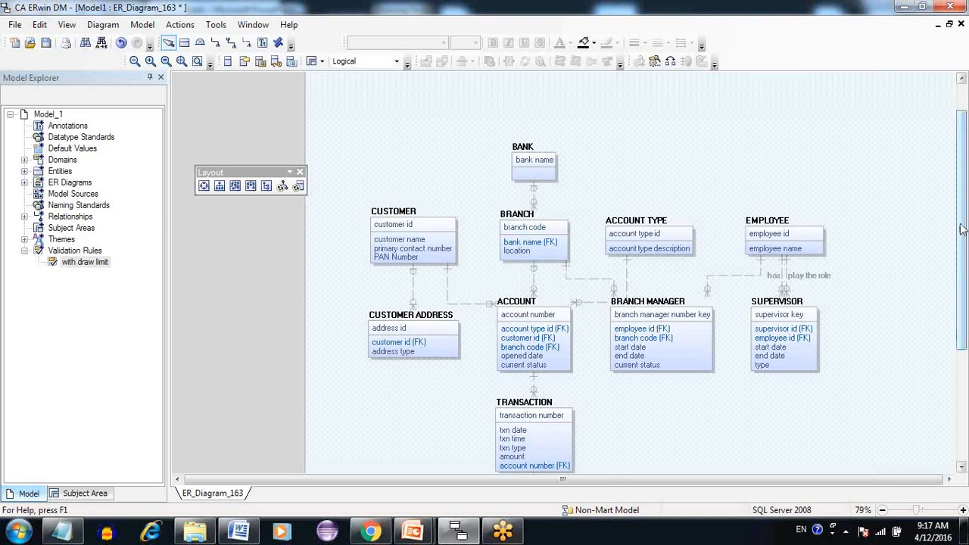
mouse_move(963, 207)
left_mouse_down()
mouse_move(964, 191)
mouse_move(964, 210)
left_mouse_up()
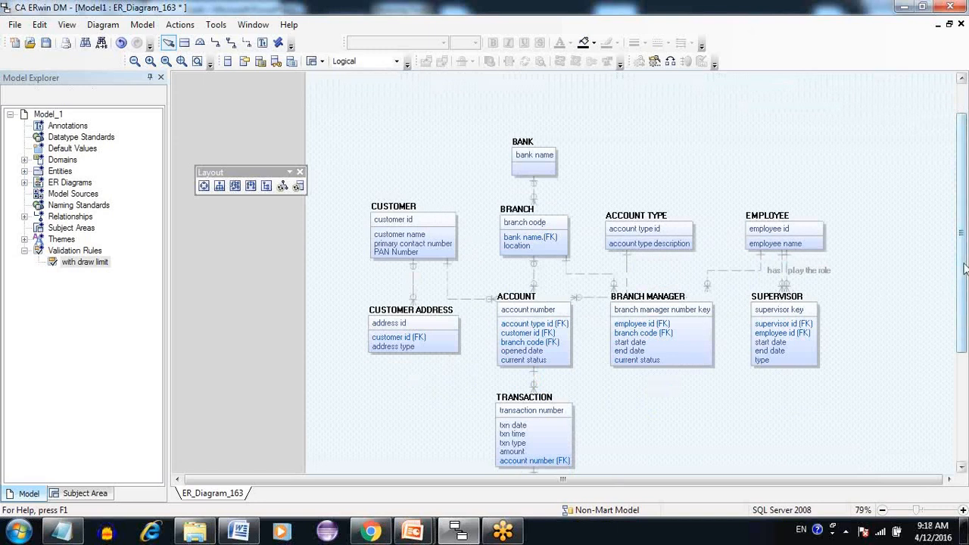
left_click_drag(965, 282, 963, 309)
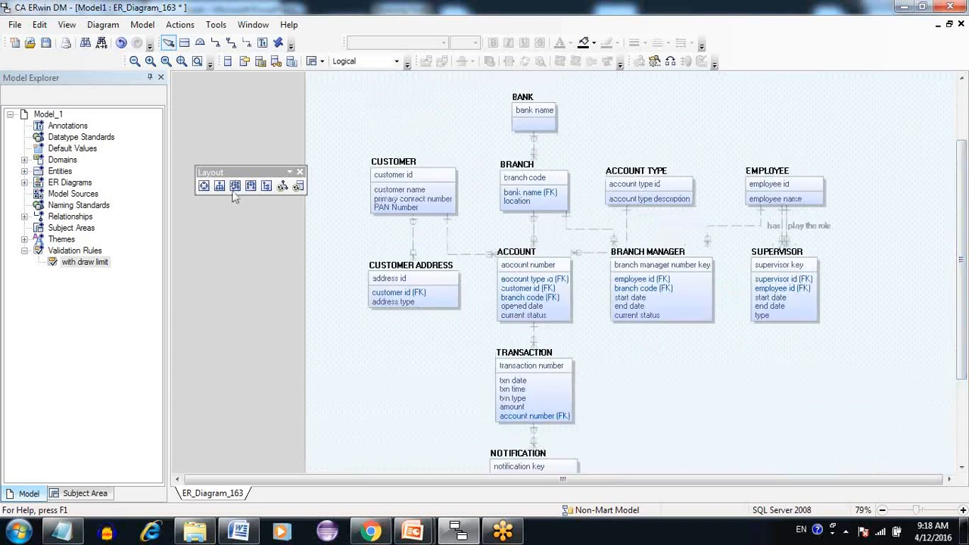
left_click_drag(231, 171, 44, 59)
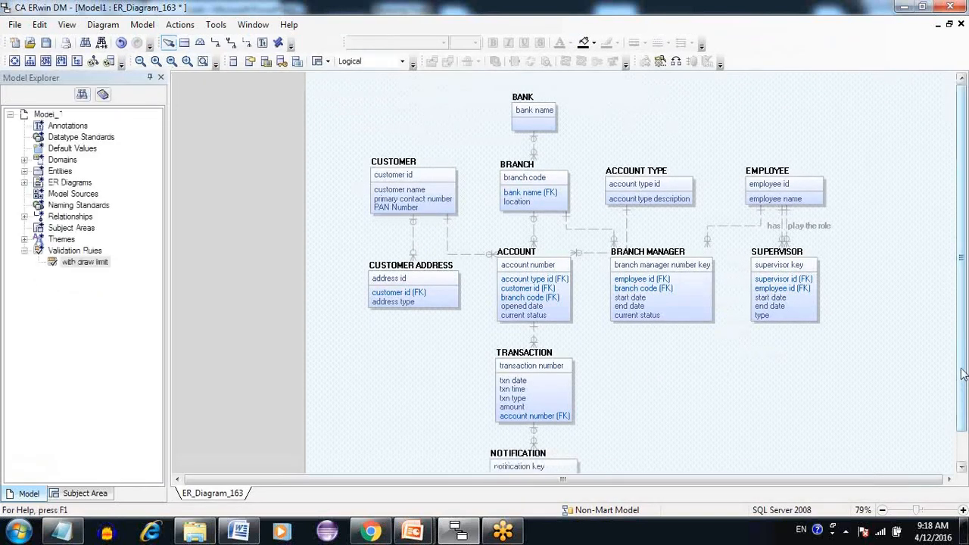
left_click_drag(962, 374, 660, 444)
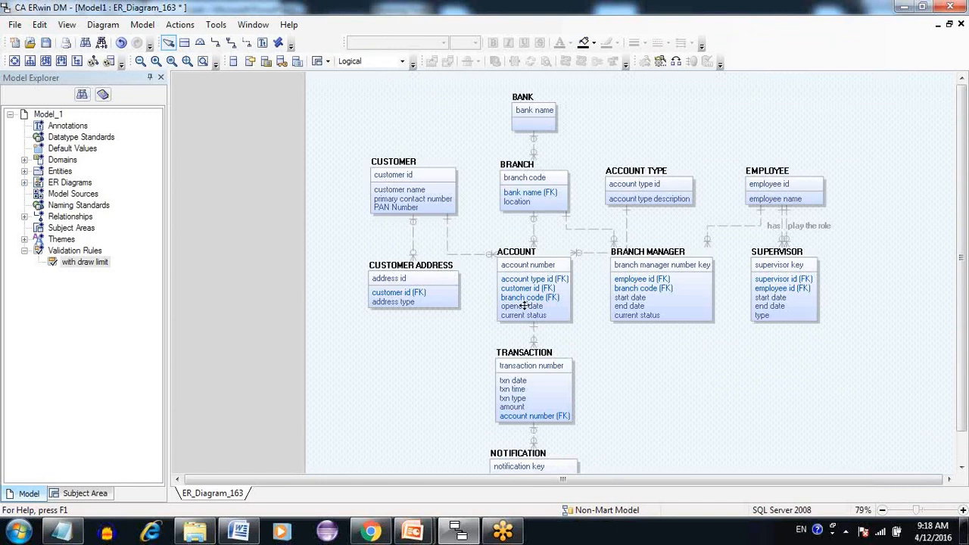
Step: Compare the diagram's physical and logical views, leaving the physical model displayed
left_click(373, 62)
left_click(370, 84)
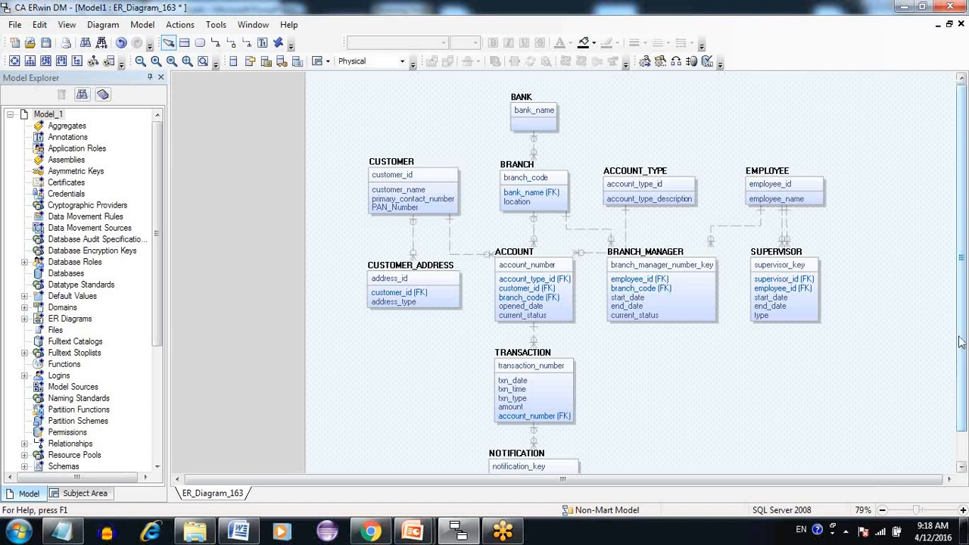
left_click(371, 61)
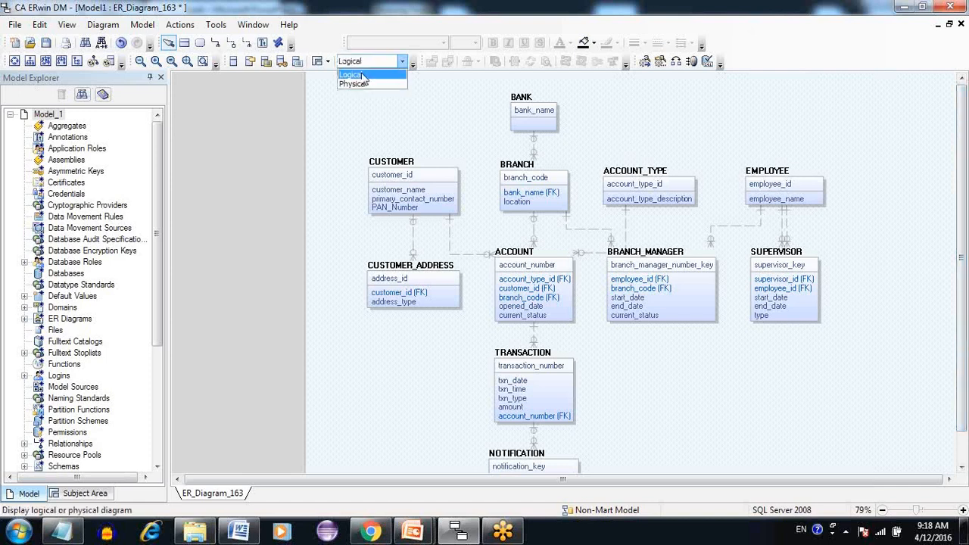
left_click(362, 76)
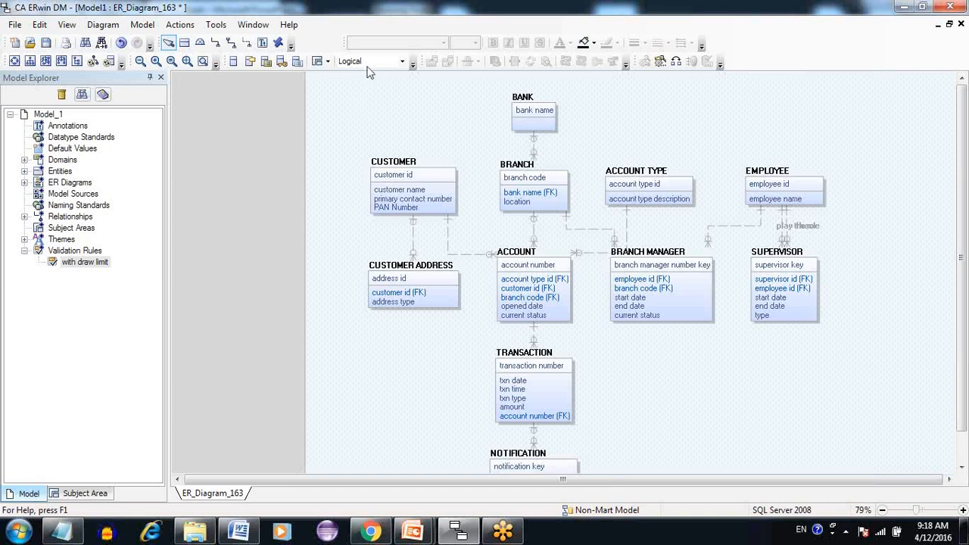
left_click(370, 61)
left_click(366, 84)
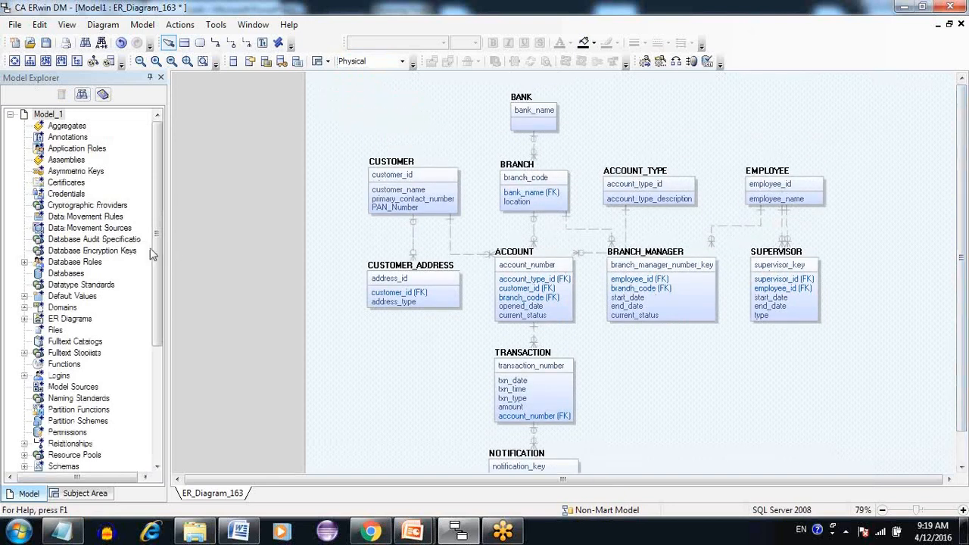
Step: Widen the model tree, compare its physical table list with the logical entity list, and return to the physical view
left_click_drag(155, 243, 179, 342)
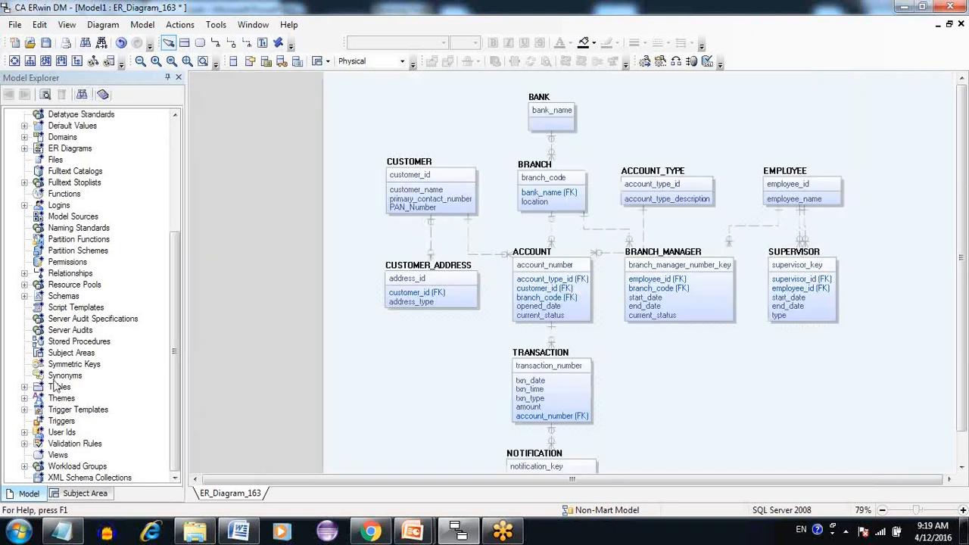
double_click(59, 387)
left_click(371, 60)
left_click(362, 79)
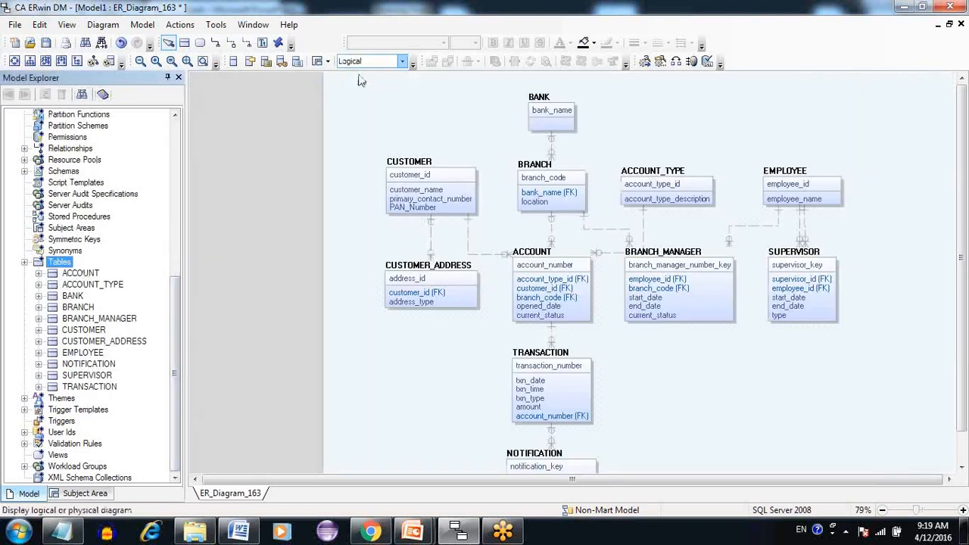
left_click(24, 171)
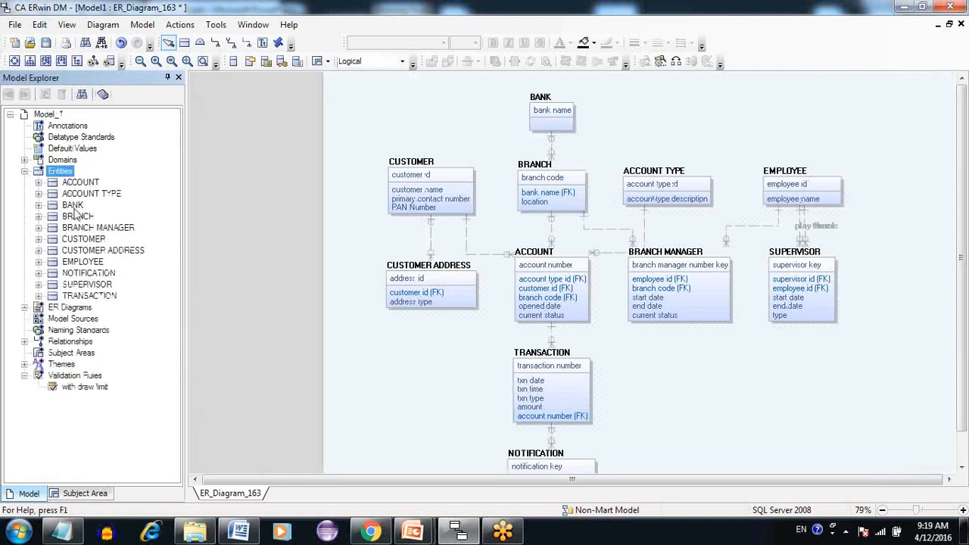
left_click(402, 61)
left_click(364, 79)
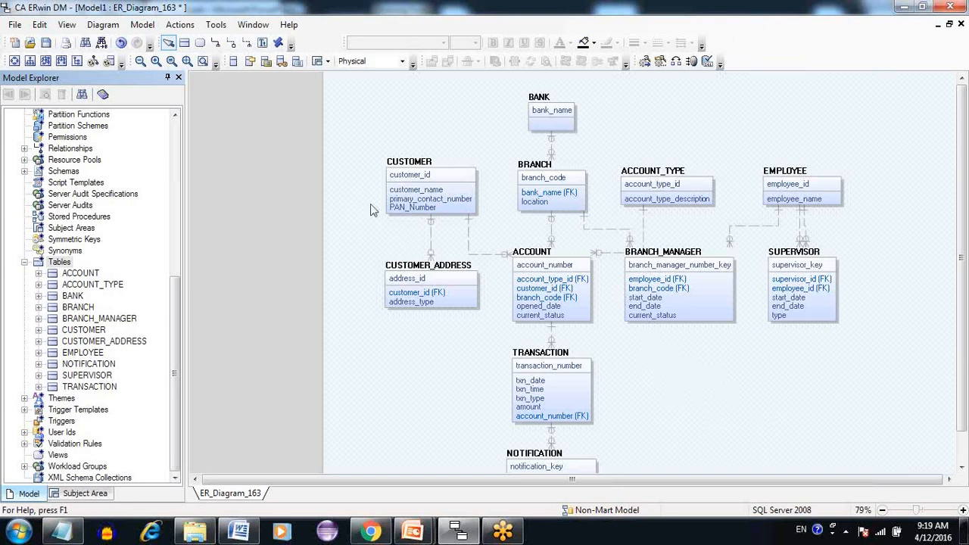
Step: Check the default datatypes in the model's properties and leave them without changes
left_click(134, 27)
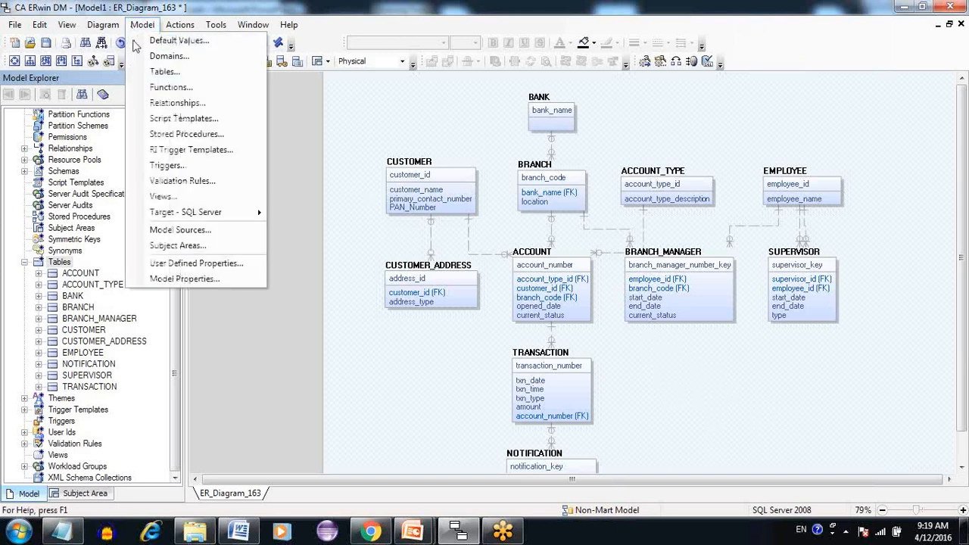
left_click(198, 280)
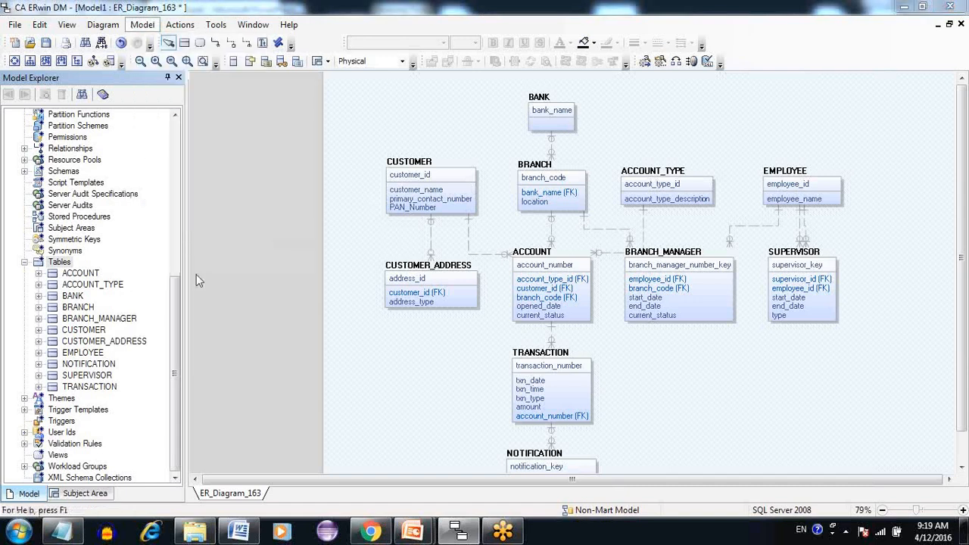
left_click(371, 125)
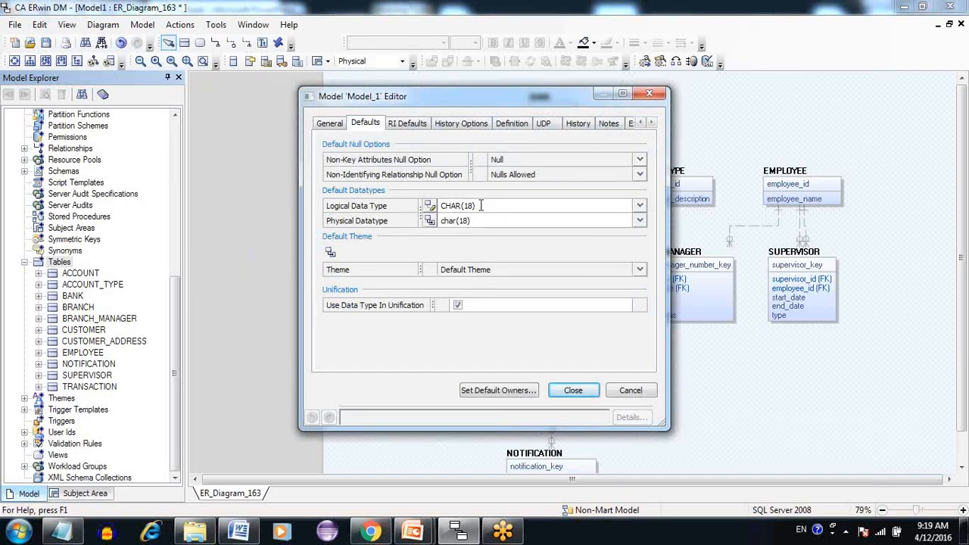
left_click(631, 391)
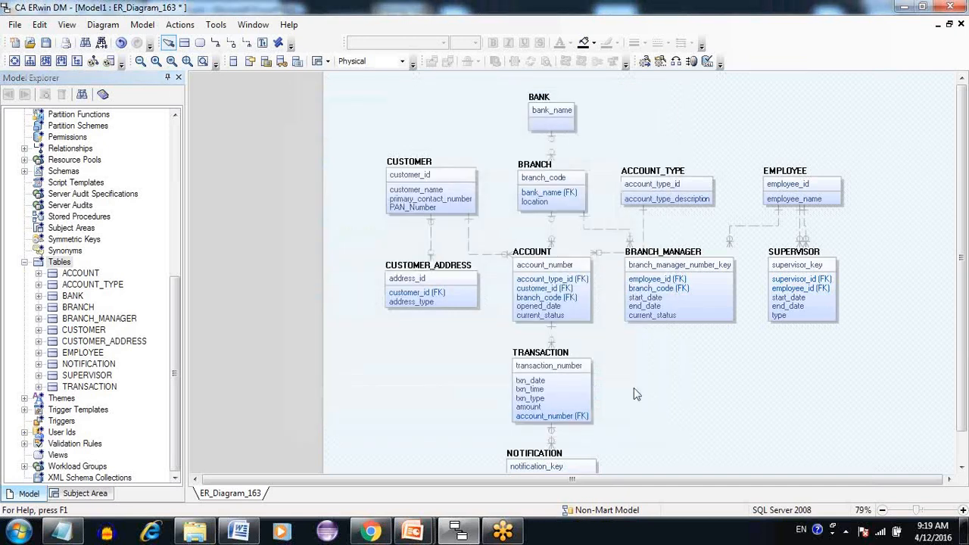
Step: Display the physical tables' columns as a grid with their data types, and rearrange the diagram with the automatic layout
right_click(417, 372)
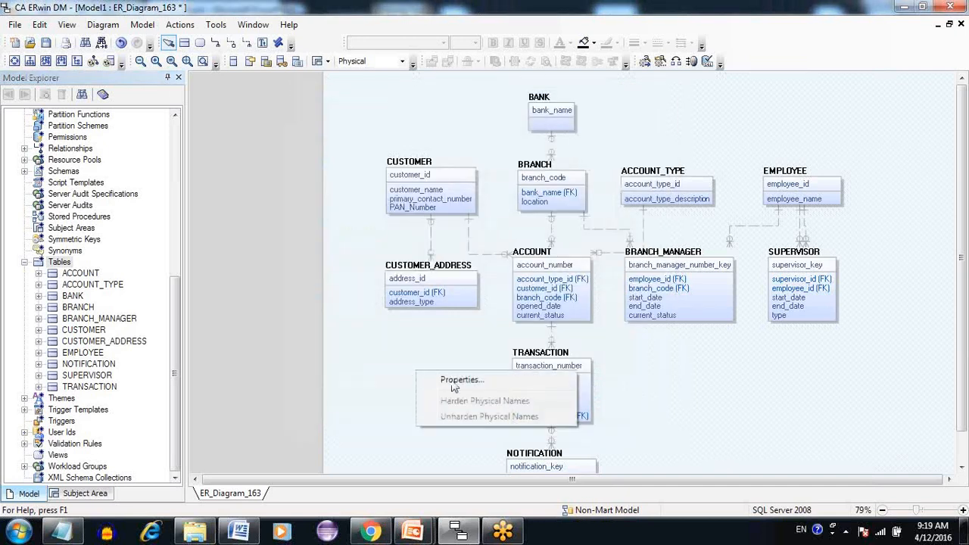
left_click(452, 381)
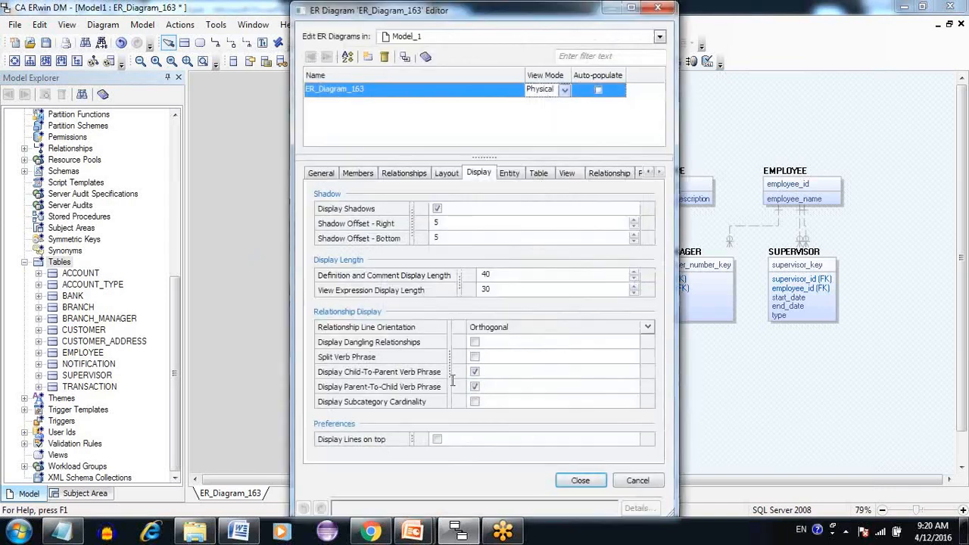
left_click(539, 174)
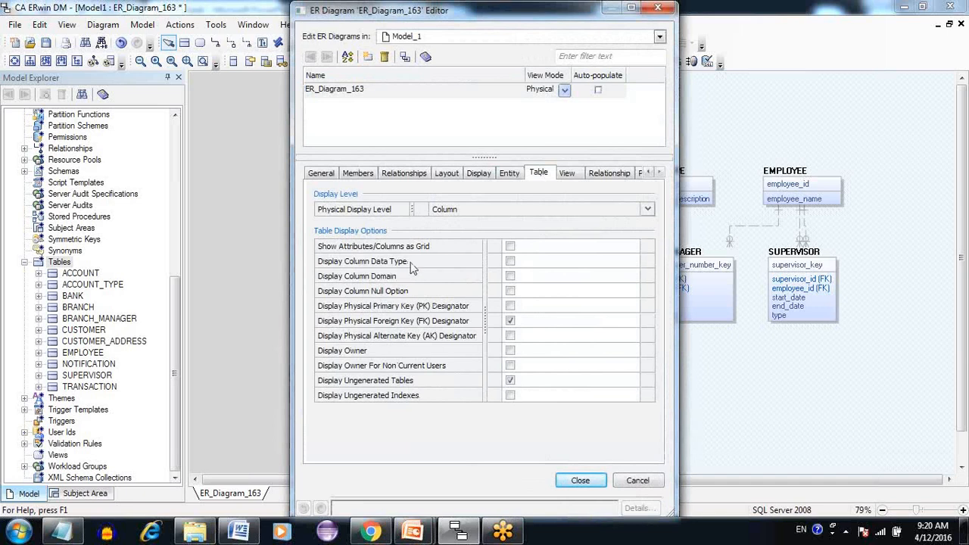
left_click(510, 246)
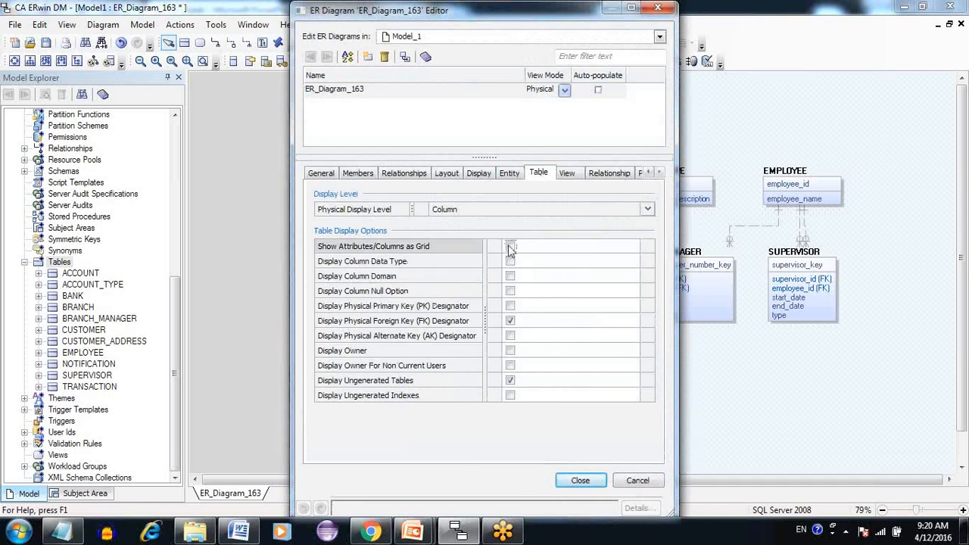
left_click(509, 261)
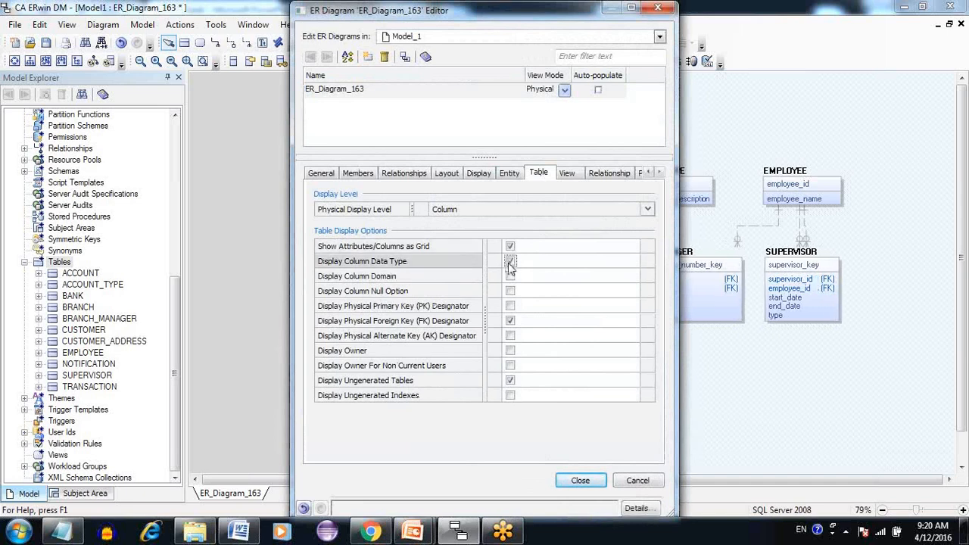
left_click(581, 488)
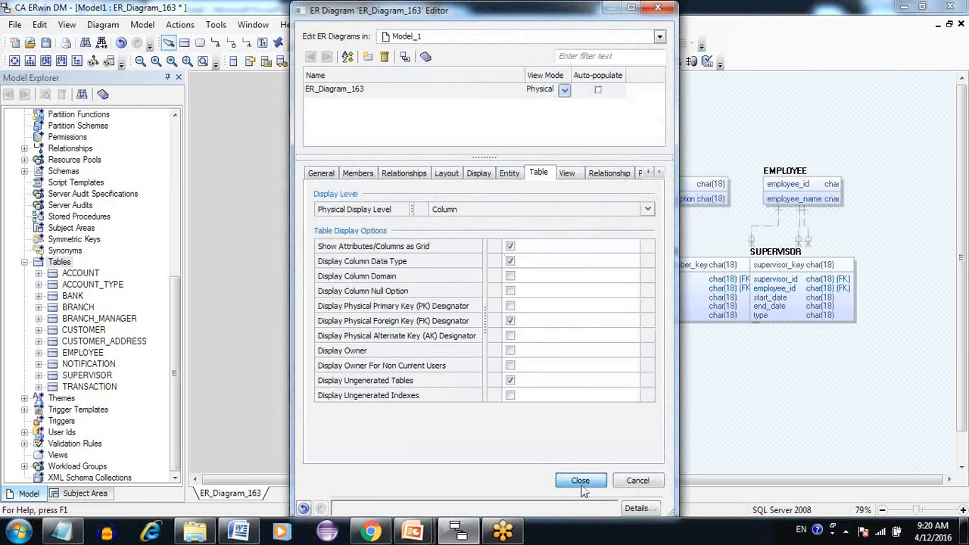
left_click(34, 64)
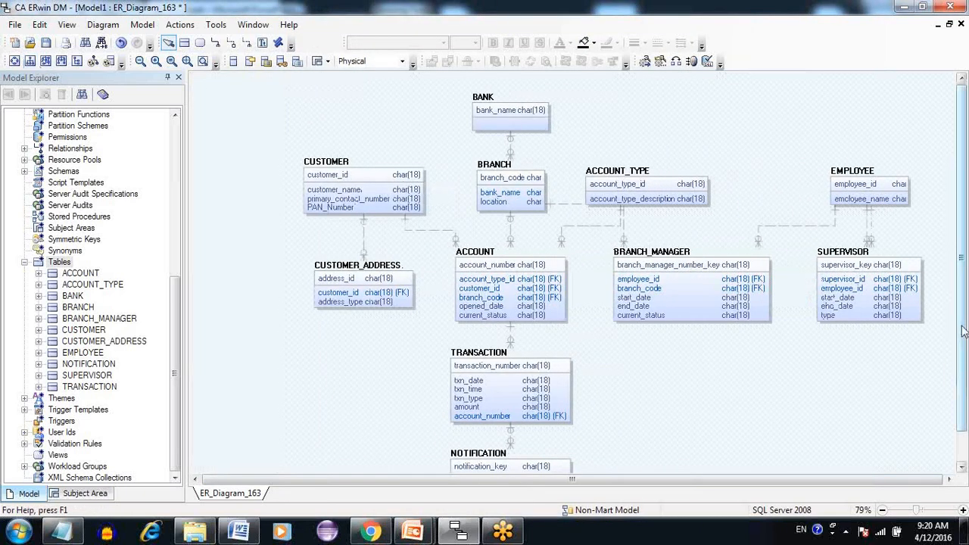
mouse_move(963, 331)
left_mouse_down()
mouse_move(964, 348)
mouse_move(965, 337)
left_mouse_up()
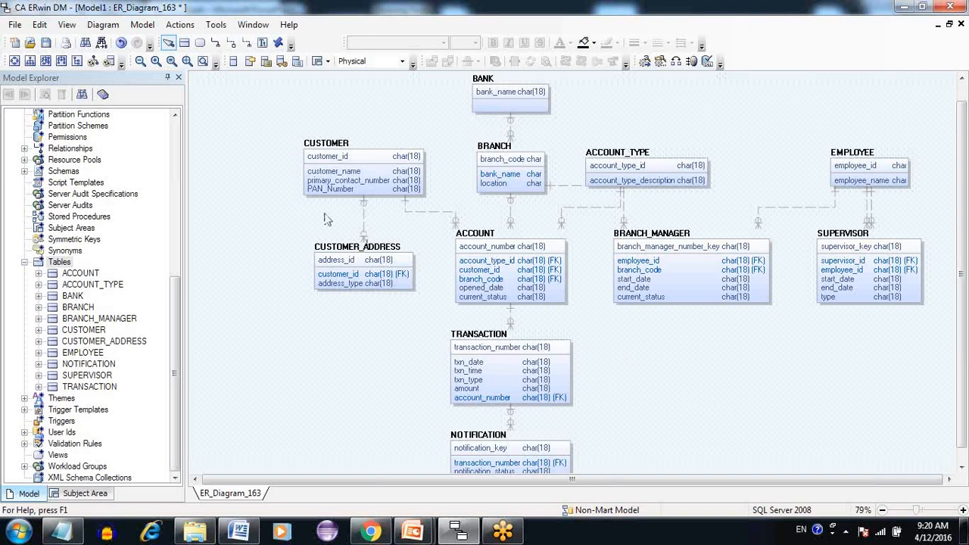
Step: Preview the forward-engineered SQL Server schema script with the default schema generation options, and maximize the preview
left_click(182, 26)
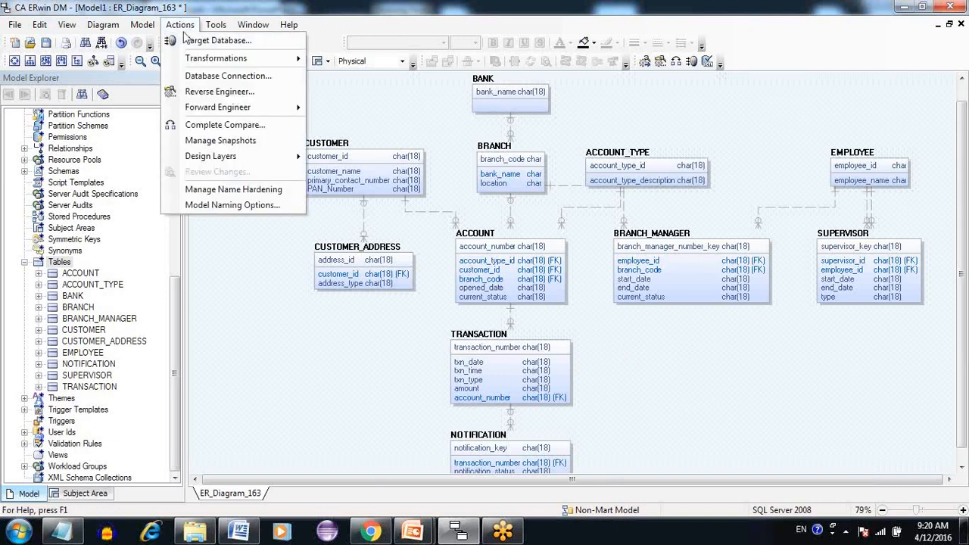
mouse_move(241, 110)
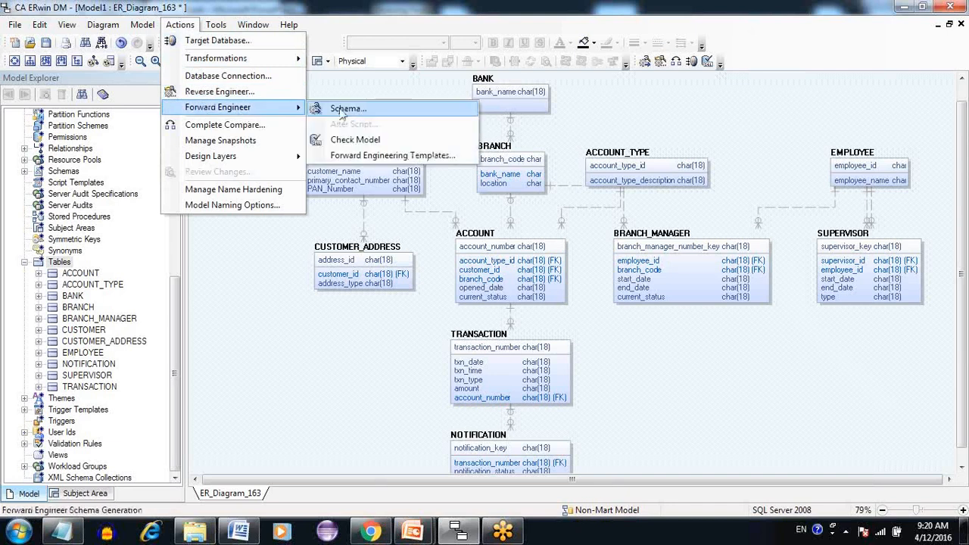
left_click(343, 110)
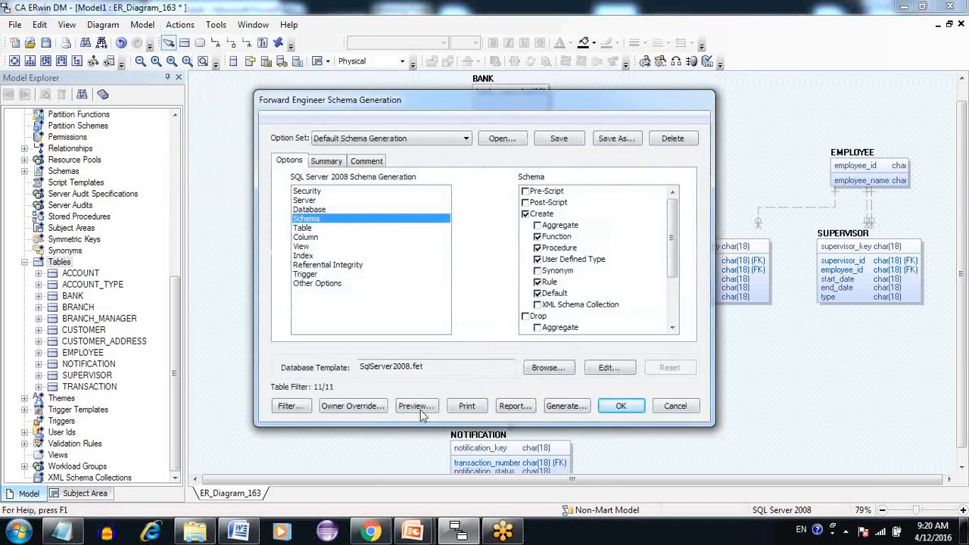
left_click(419, 407)
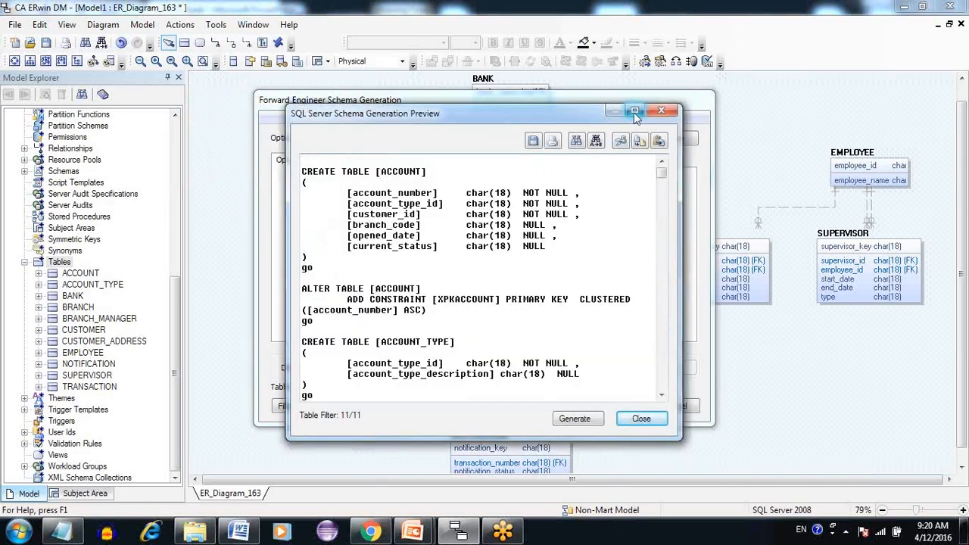
left_click(634, 112)
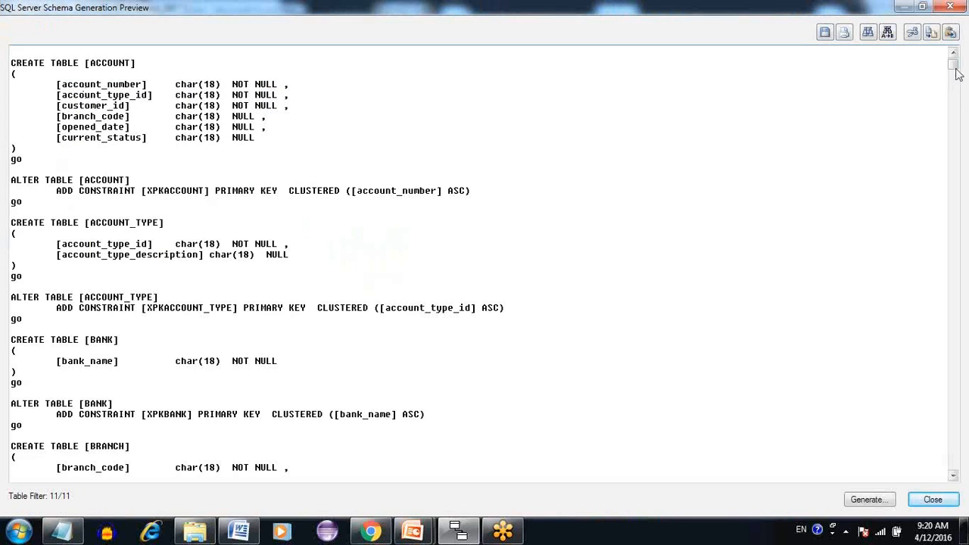
Step: Examine the script's table creation statements and its primary and foreign key constraints
left_click_drag(958, 74, 963, 105)
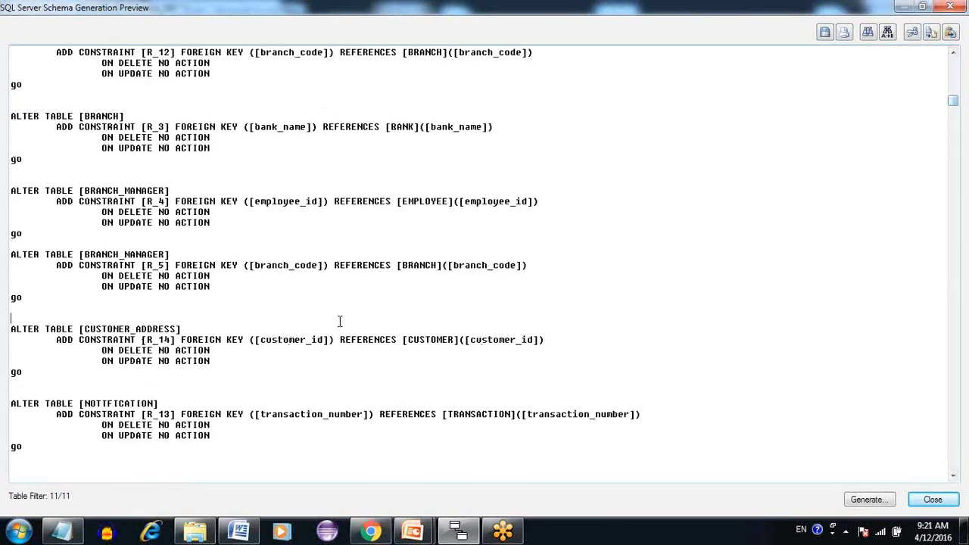
scroll(88, 98, "up", 1)
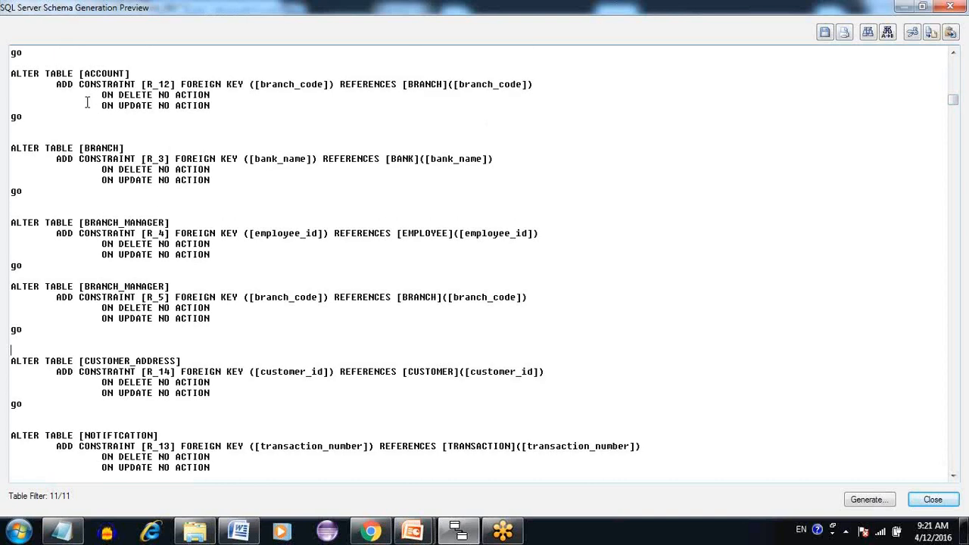
left_click_drag(11, 75, 253, 461)
left_click(275, 472)
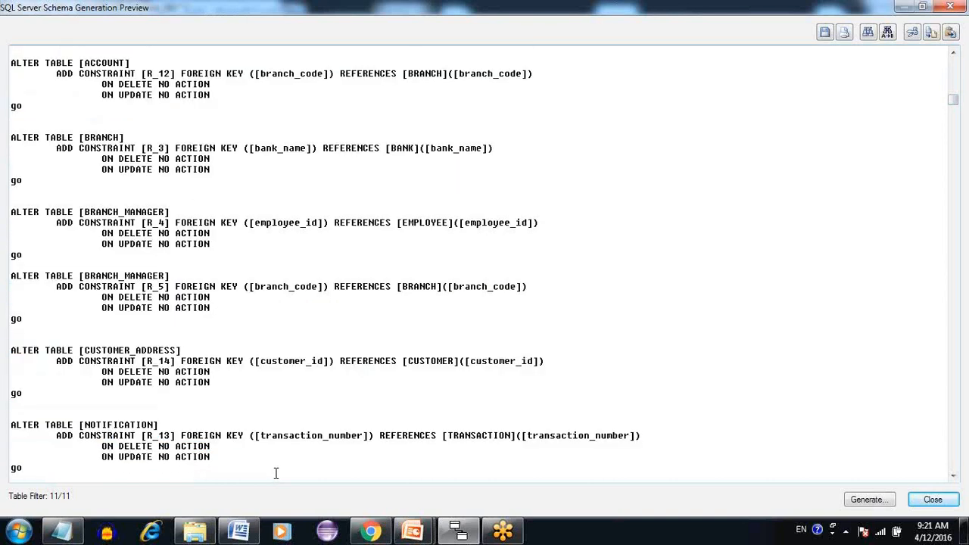
scroll(276, 473, "down", 10)
scroll(276, 474, "up", 12)
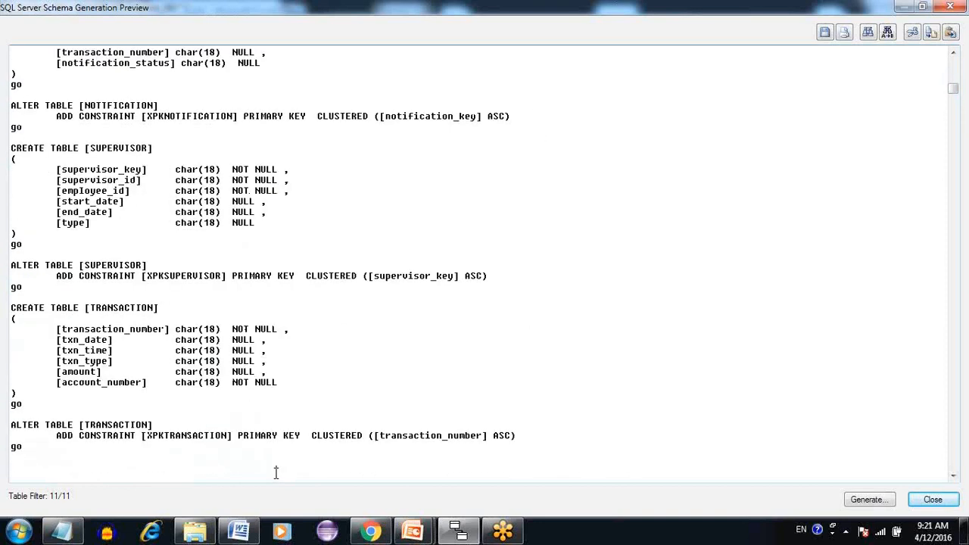
scroll(276, 473, "up", 2)
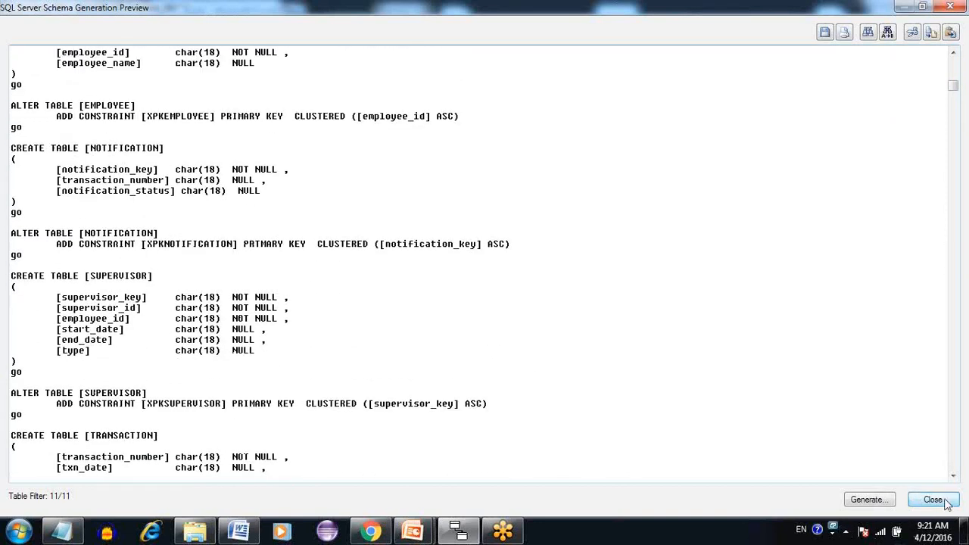
Step: View the SQL Server connection settings for generating the schema, and leave schema generation without connecting
left_click(871, 500)
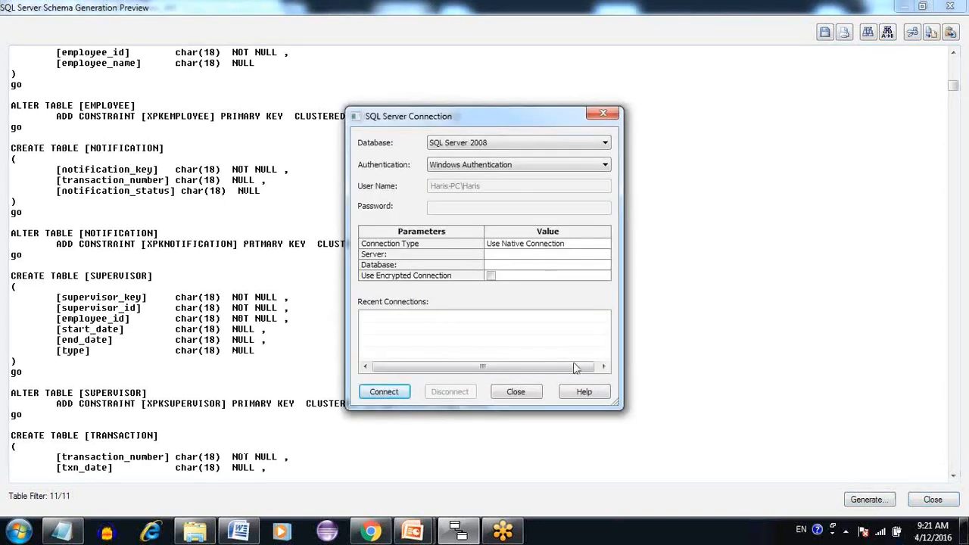
left_click(527, 396)
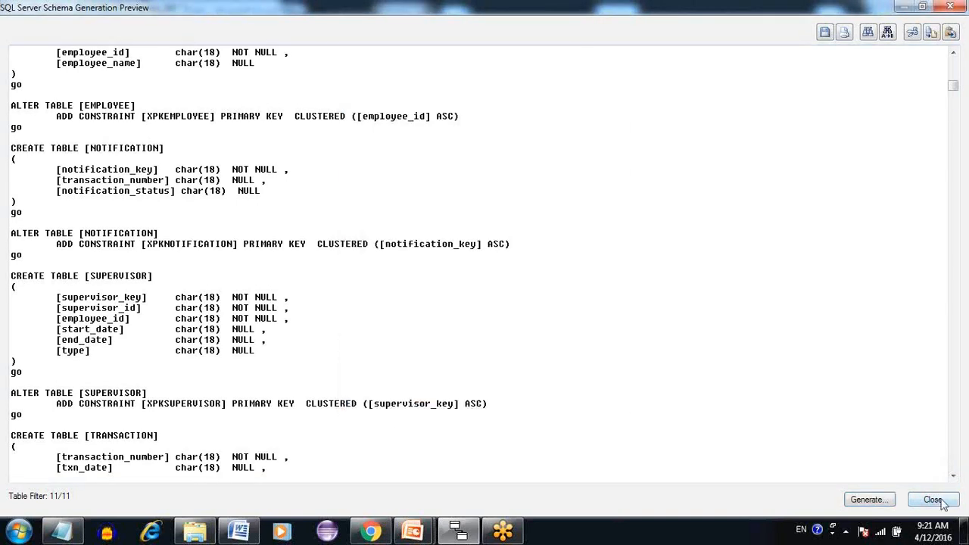
left_click(934, 500)
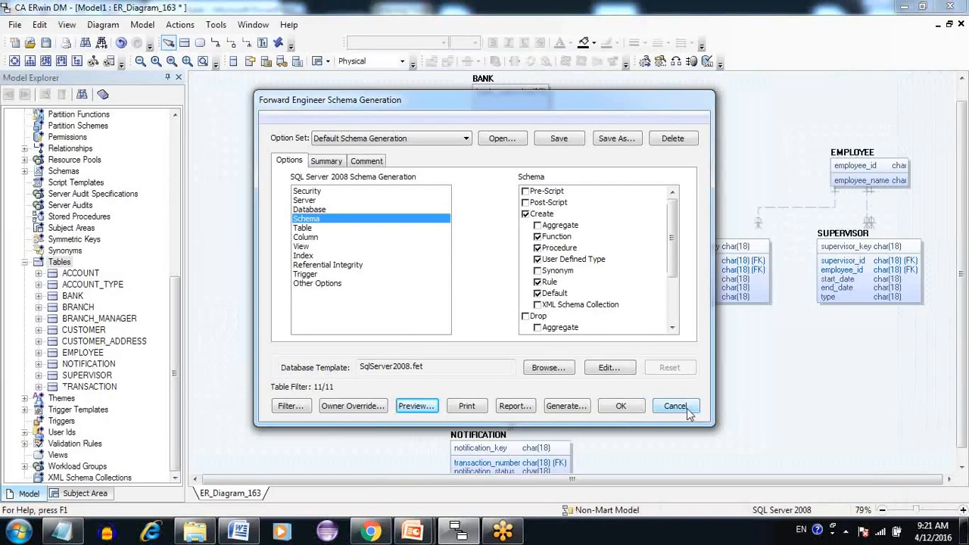
left_click(675, 407)
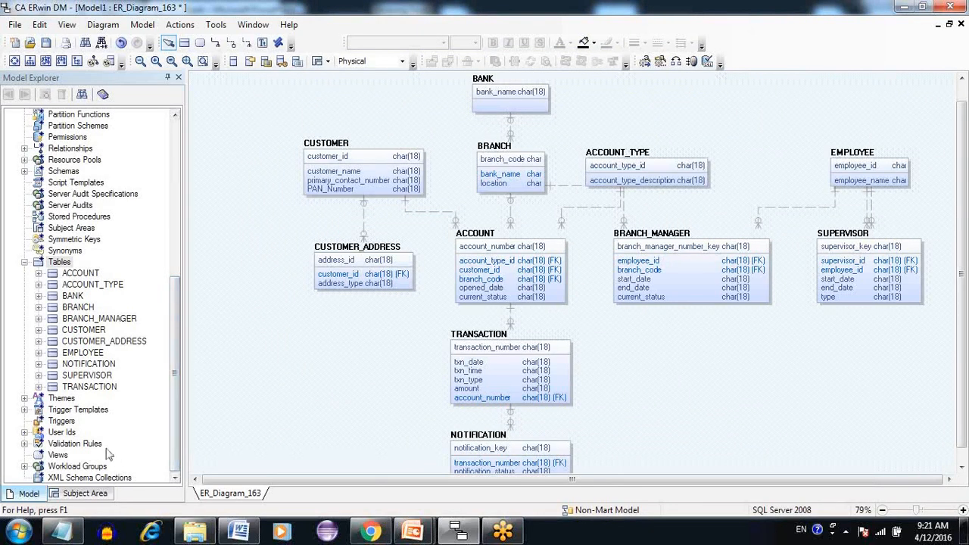
Step: Replace the with_draw_limit validation rule's expression with the beginning of a check condition: CHECK ( Amount AND txn_type = 'D'
left_click(25, 444)
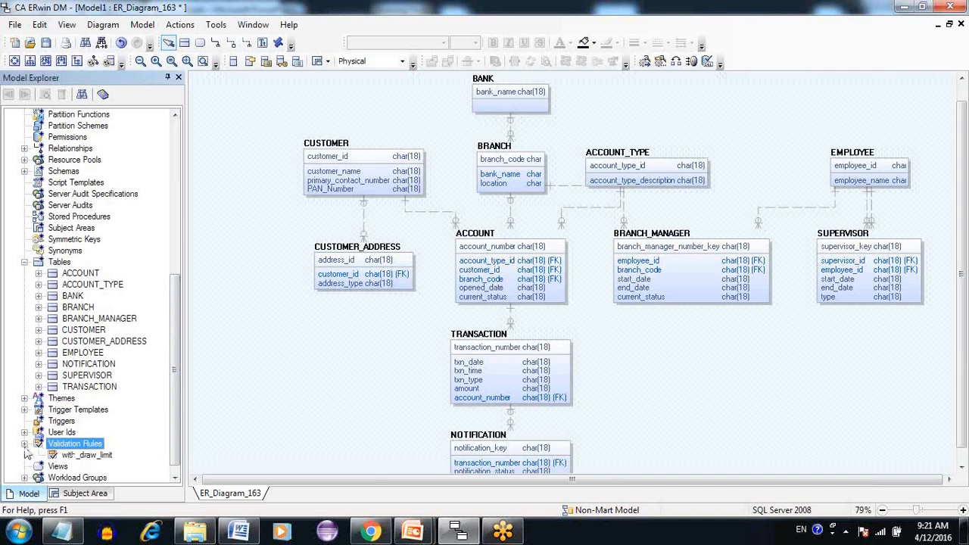
right_click(93, 455)
left_click(140, 488)
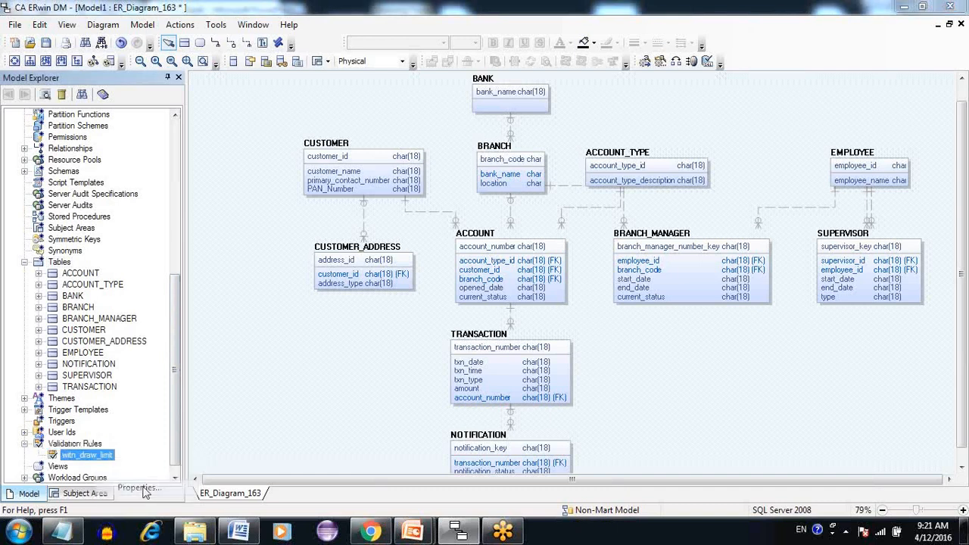
left_click_drag(429, 227, 329, 227)
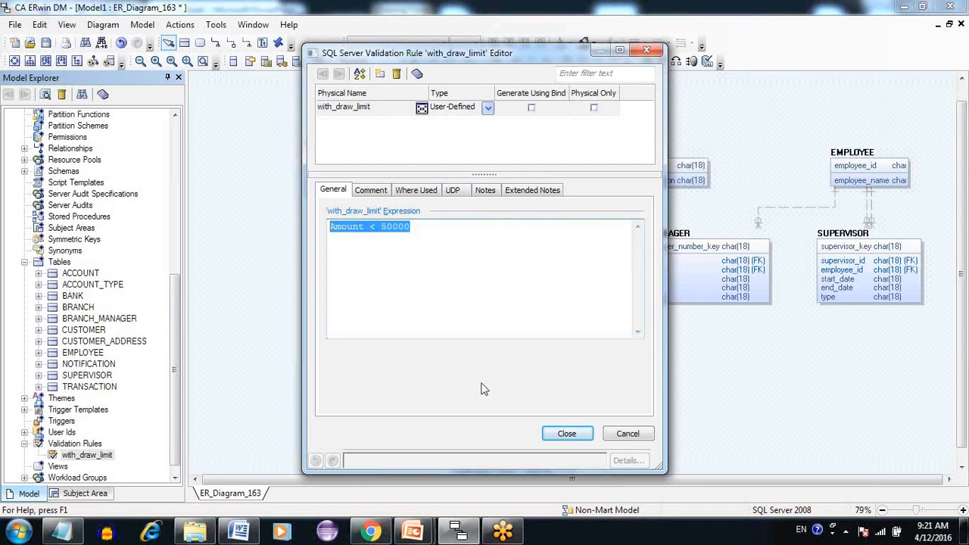
type("CHECK")
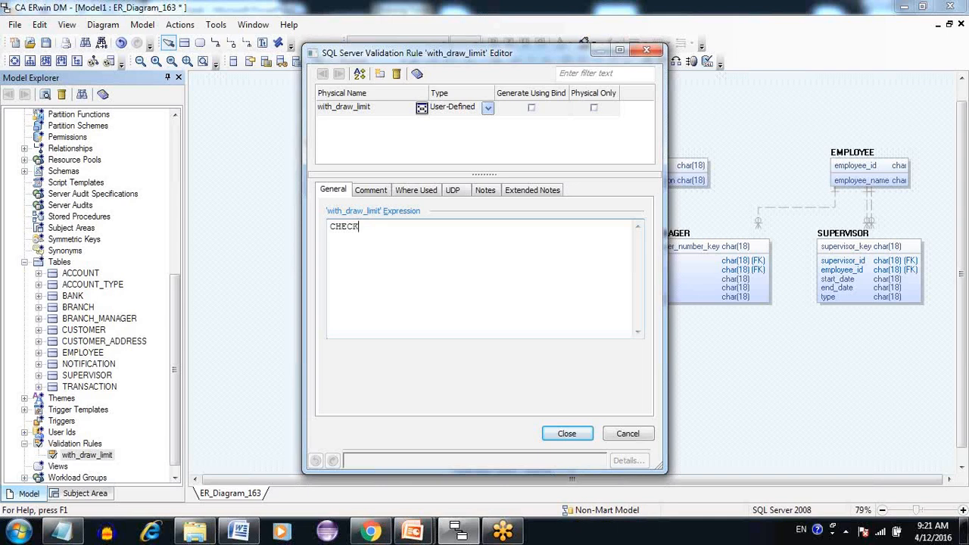
type(" ( Amo")
type("t")
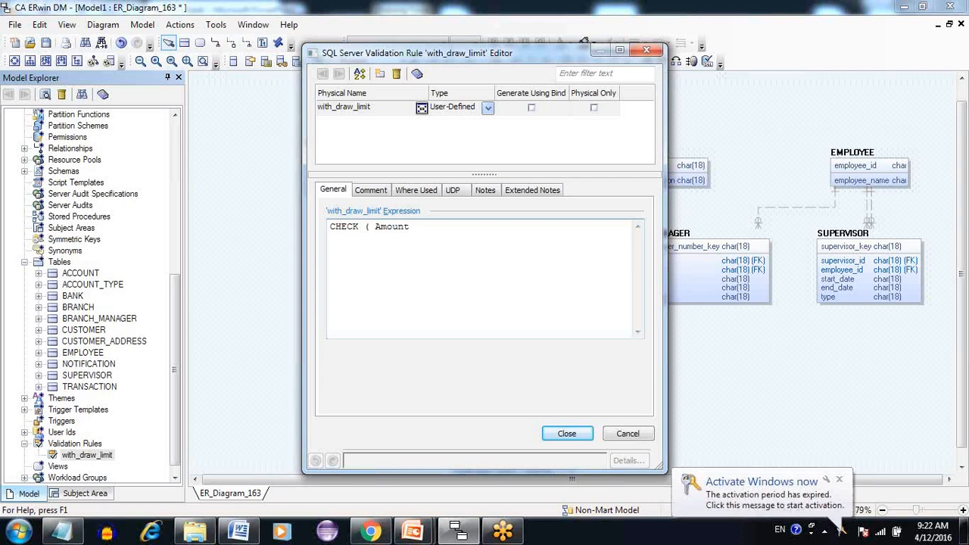
type("AND TXN")
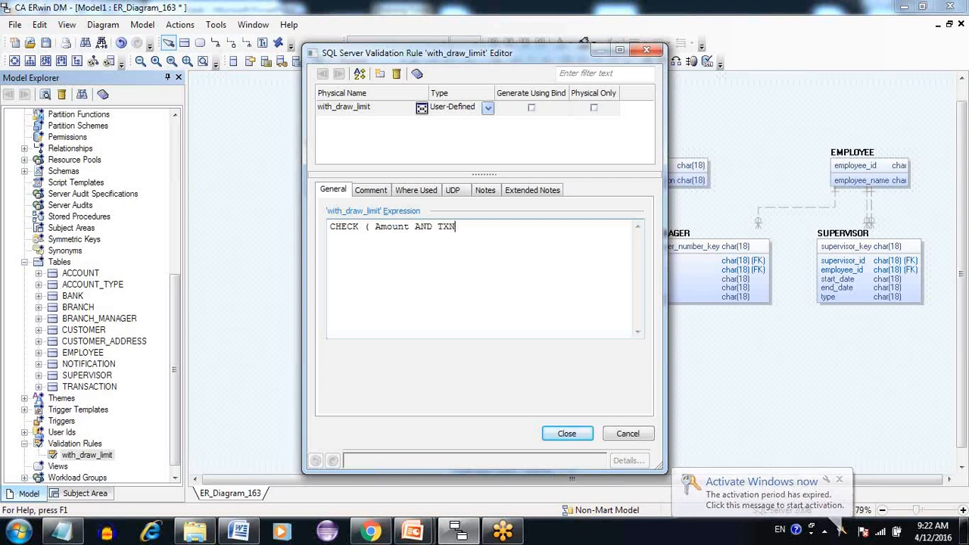
key("BackSpace")
key("BackSpace")
key("BackSpace")
type("tx")
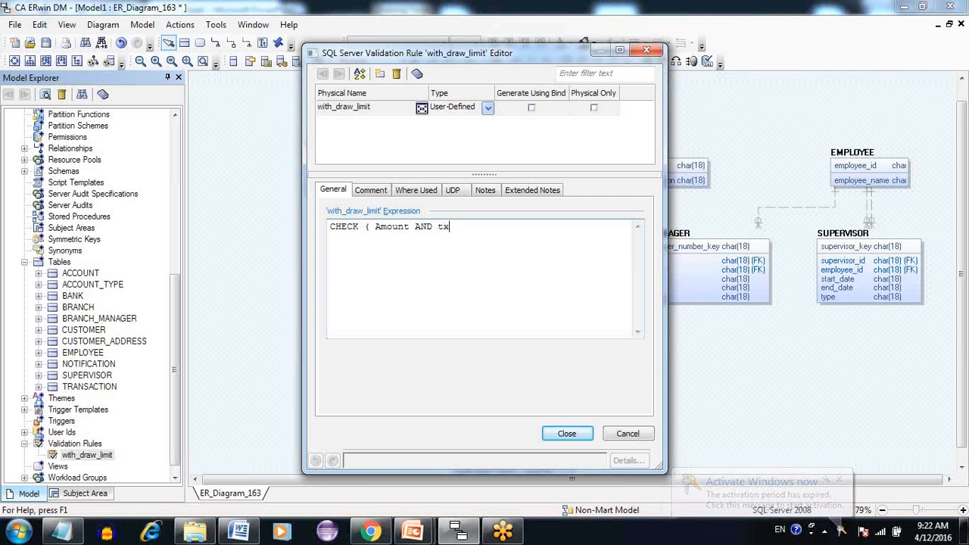
type("n_type")
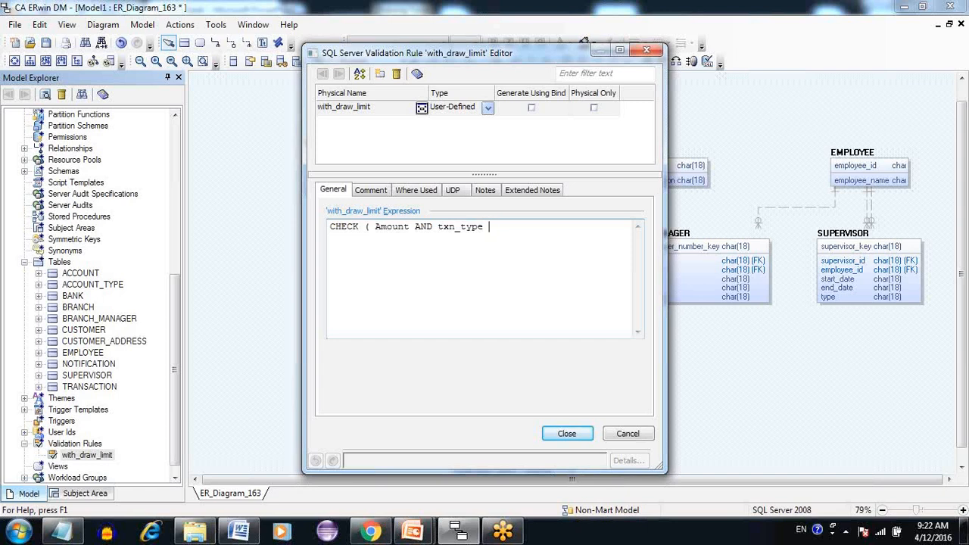
type(" = ''")
key("Left")
type("D")
Step: Complete the rule's expression as CHECK ( Amount < 50000 OR txn_type = 'D' ) and close the rule editor
left_click_drag(433, 226, 416, 227)
type("OR")
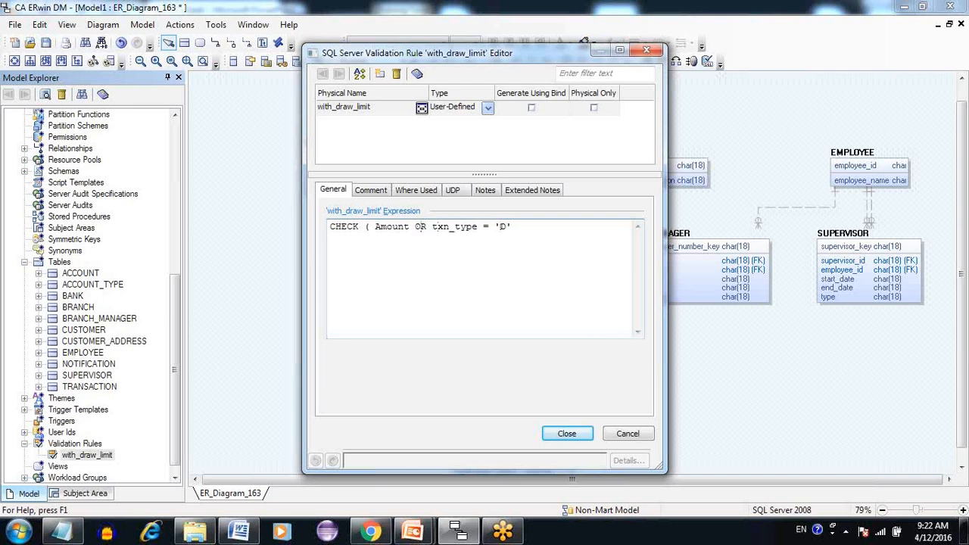
left_click(416, 226)
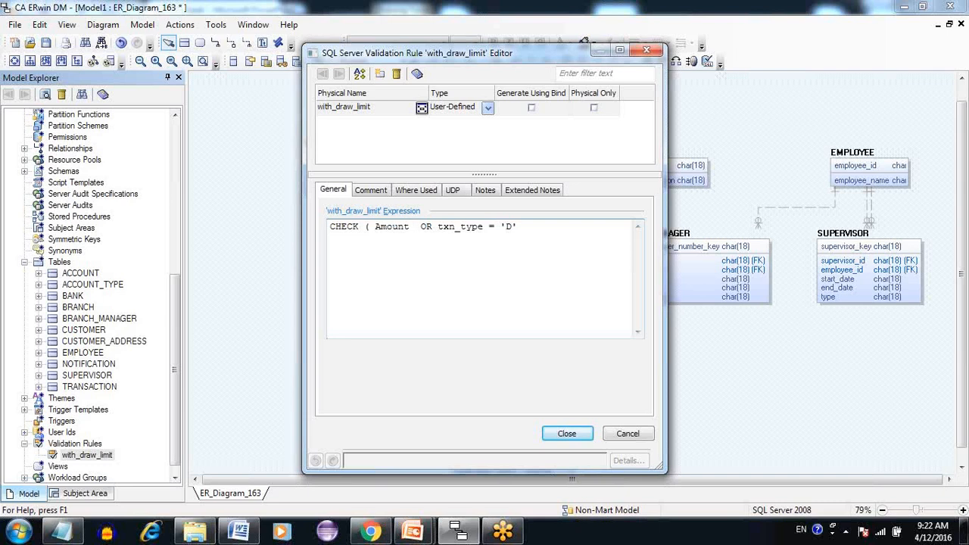
type("< 5000")
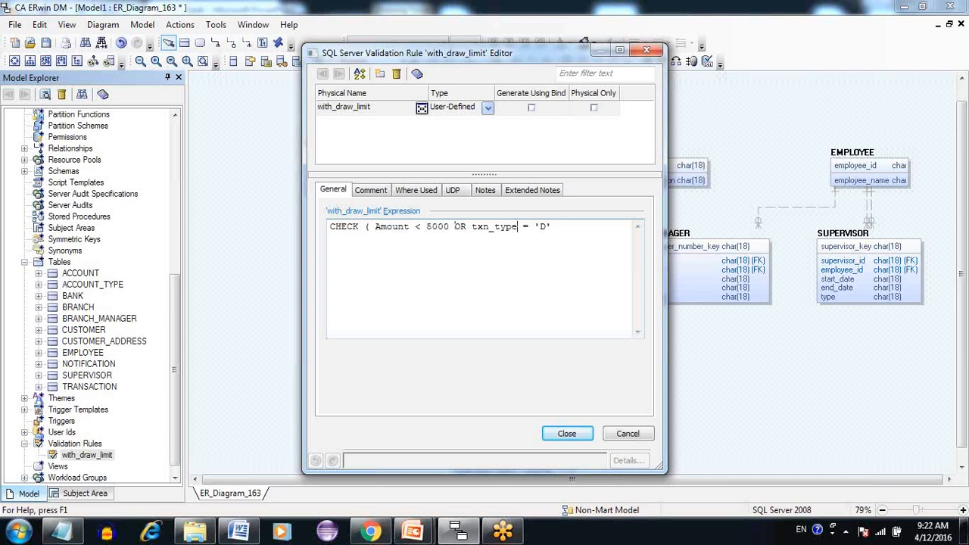
type(")")
left_click(375, 227)
left_click(443, 227)
type("0")
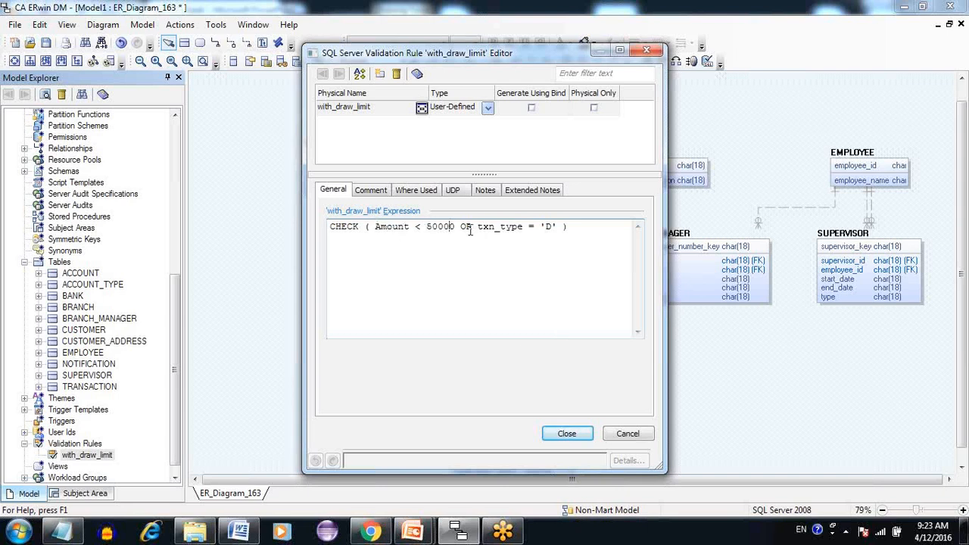
left_click_drag(478, 227, 554, 230)
left_click(573, 228)
left_click(568, 435)
left_click(568, 434)
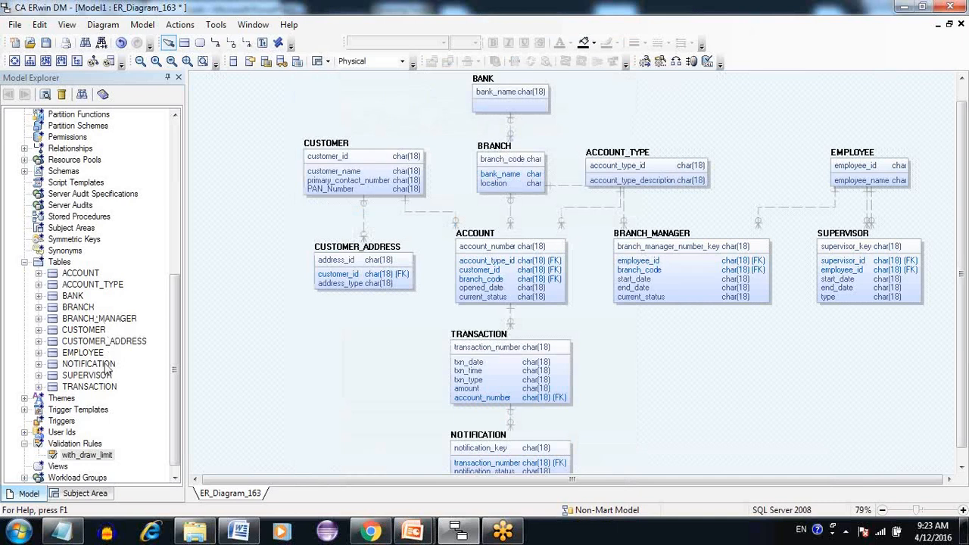
Step: Add a new validation rule in the TRANSACTION table's validation properties, and close the table editor
right_click(104, 388)
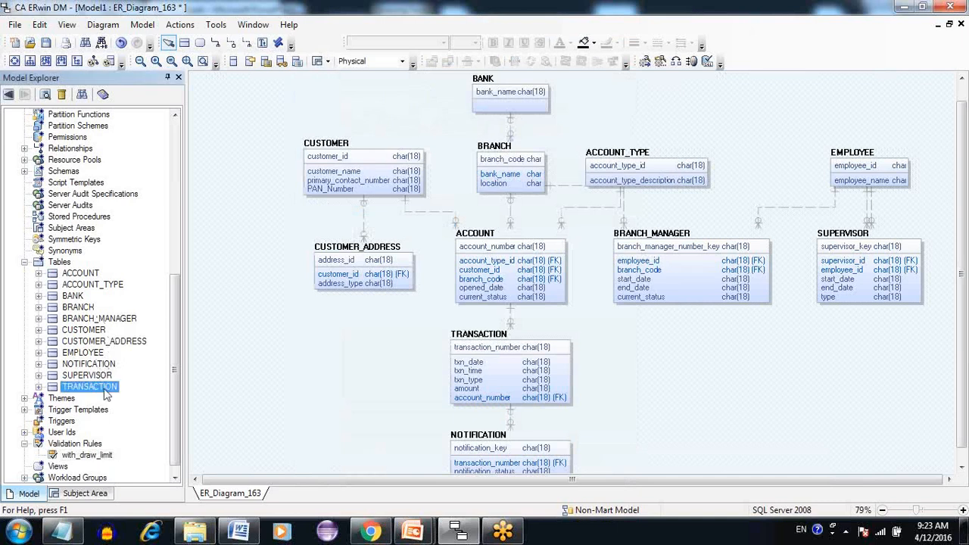
left_click(150, 442)
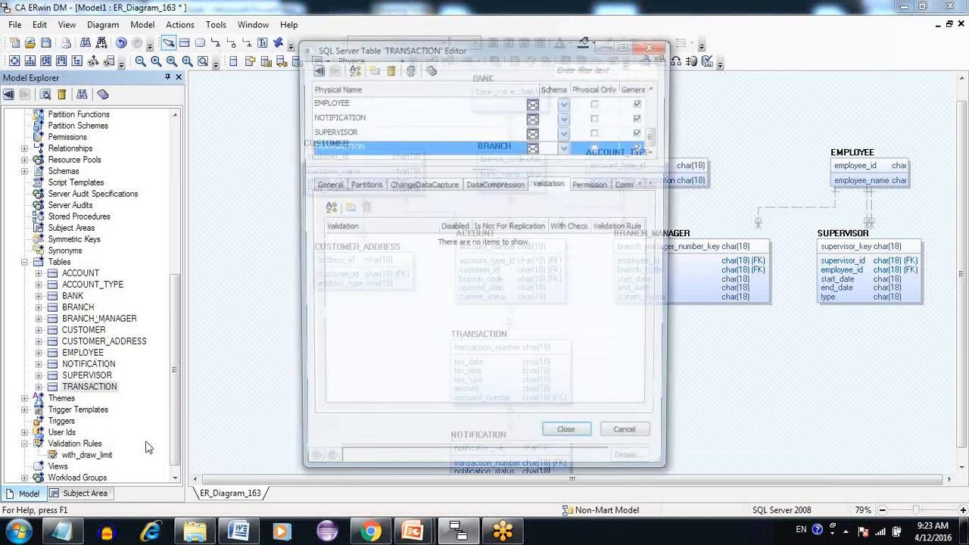
left_click(656, 184)
left_click(655, 184)
left_click(644, 184)
left_click(644, 184)
left_click(644, 185)
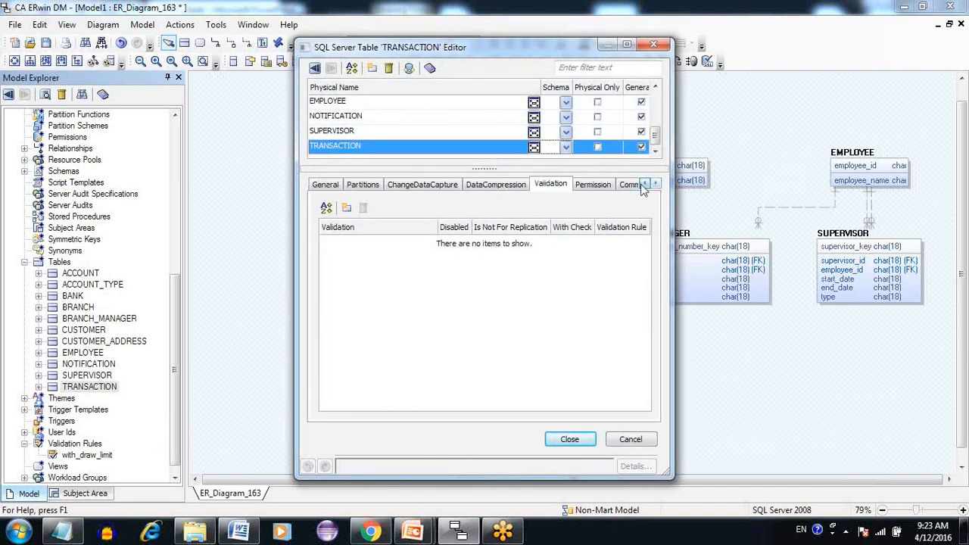
left_click(328, 187)
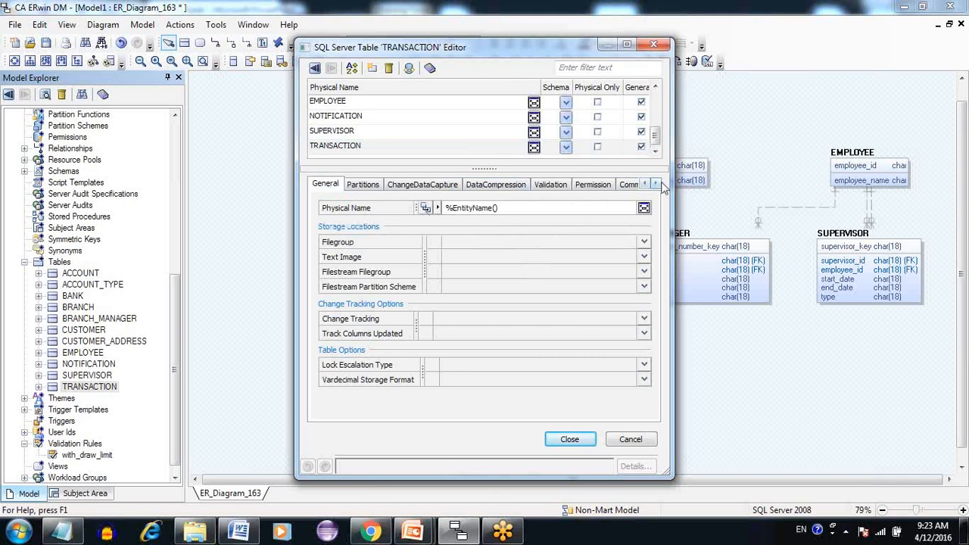
left_click(549, 187)
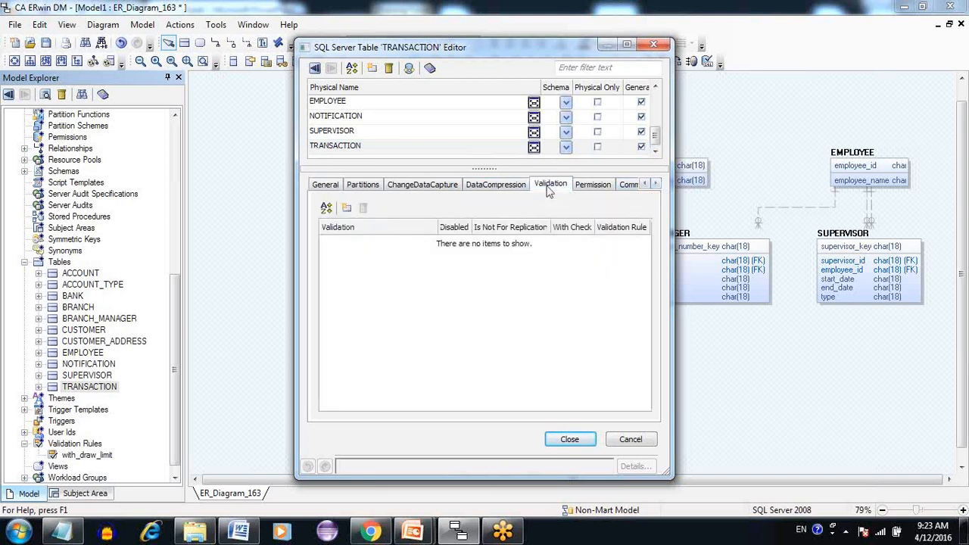
left_click(348, 208)
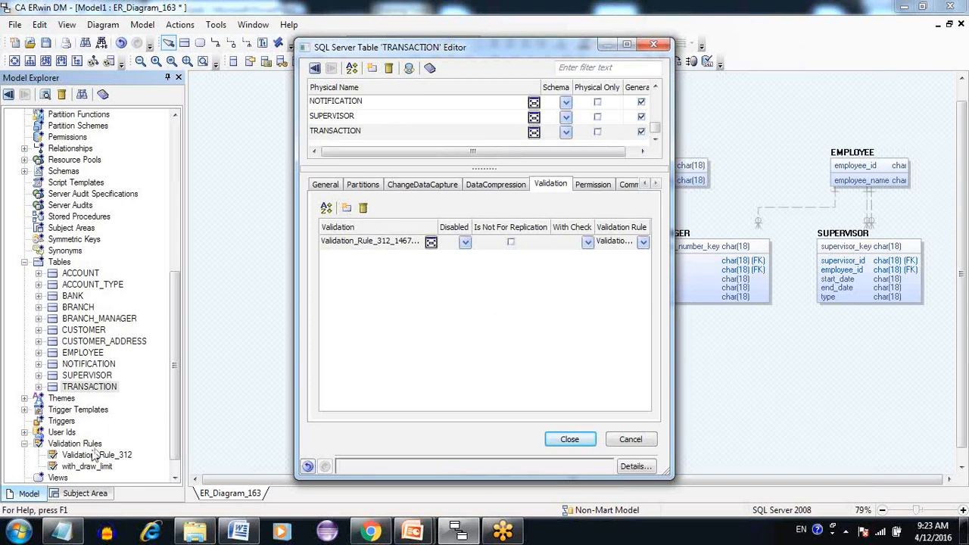
left_click(411, 331)
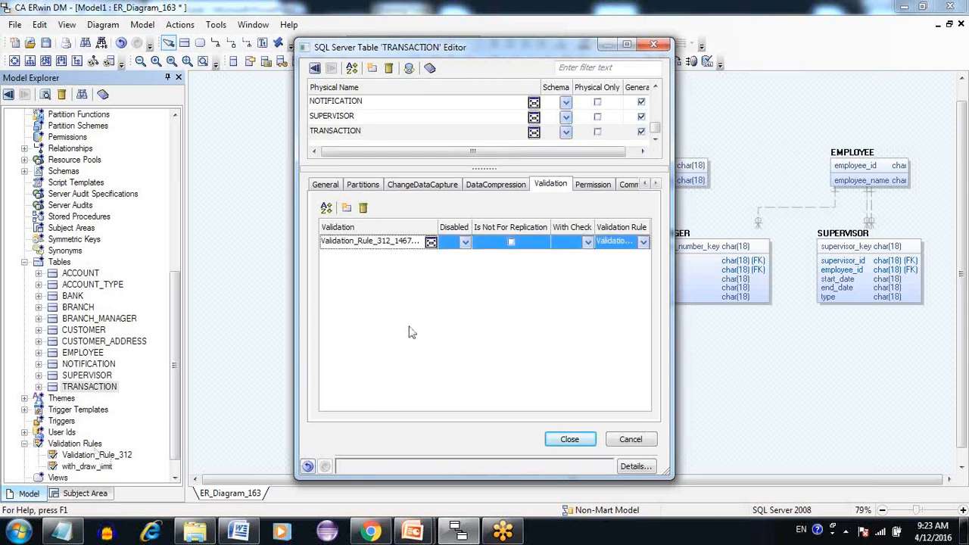
left_click(566, 443)
left_click(413, 244)
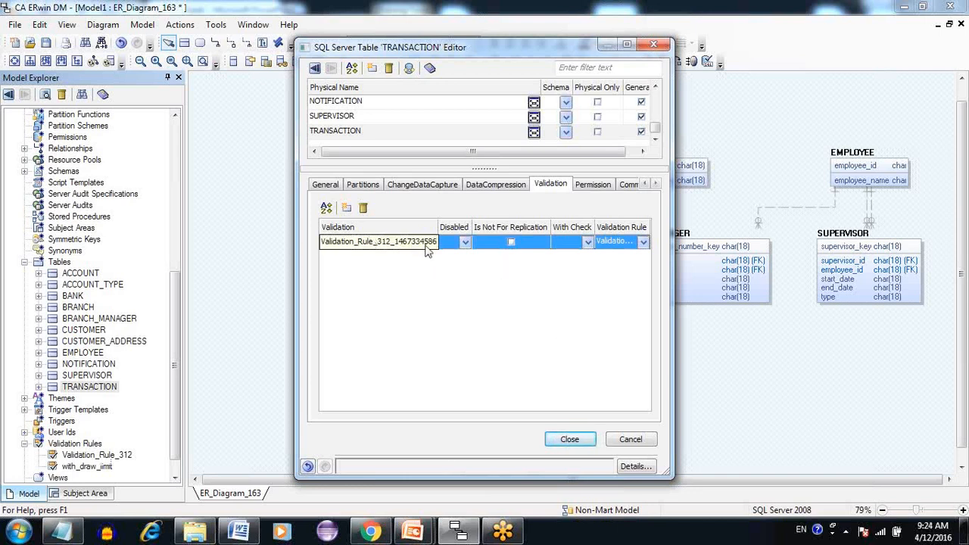
left_click(572, 440)
Step: Copy the expression CHECK ( Amount < 50000 OR txn_type = 'D' ) from with_draw_limit into Validation_Rule_312
left_click(115, 456)
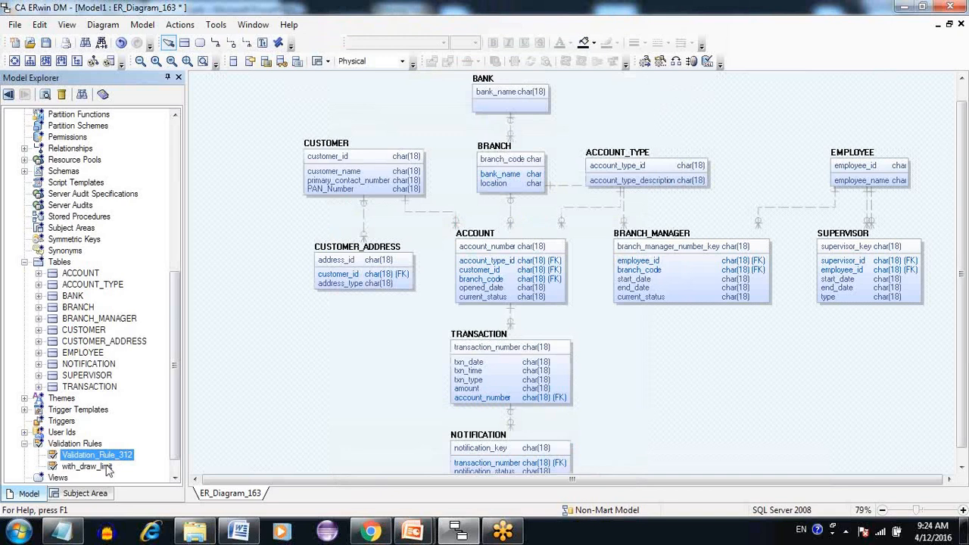
left_click(108, 468)
right_click(107, 468)
left_click(155, 497)
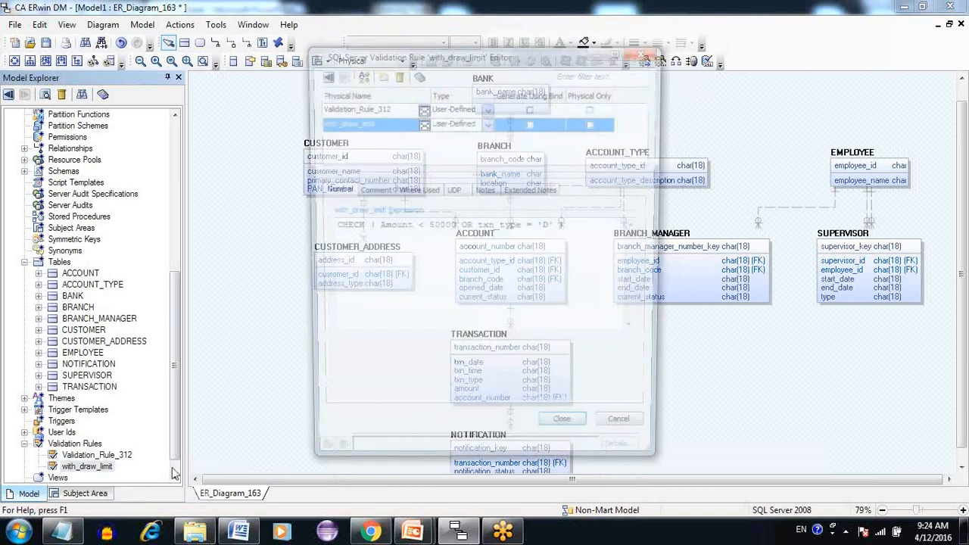
left_click_drag(599, 227, 328, 231)
right_click(380, 228)
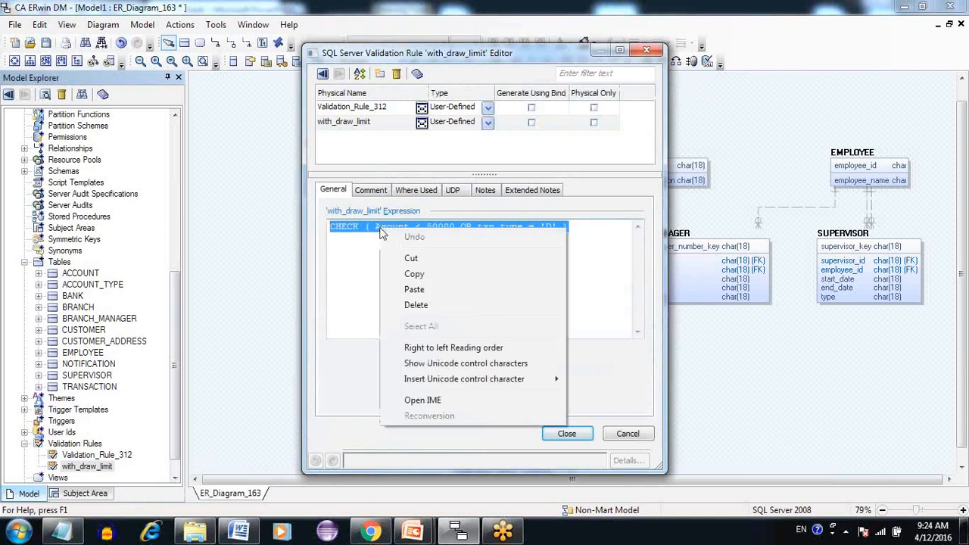
left_click(414, 275)
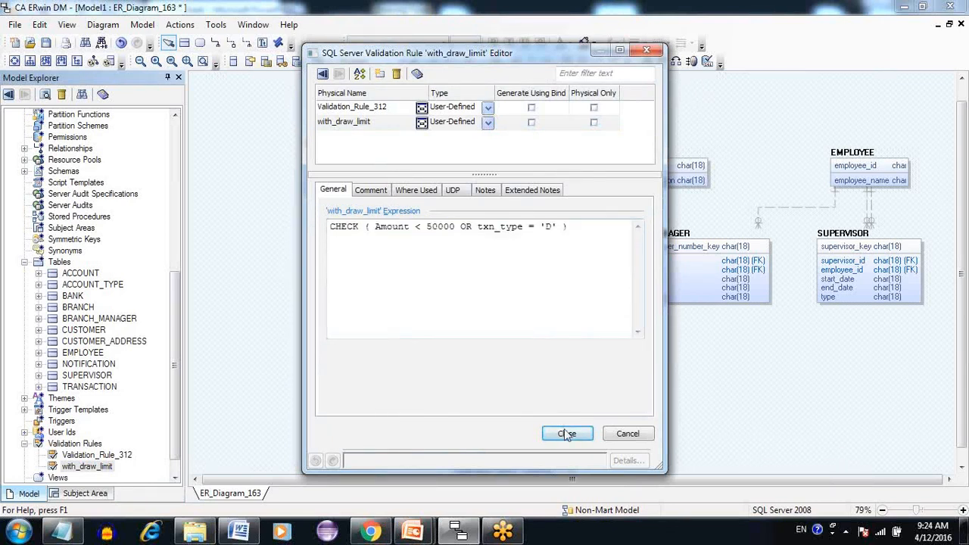
left_click(567, 434)
right_click(106, 467)
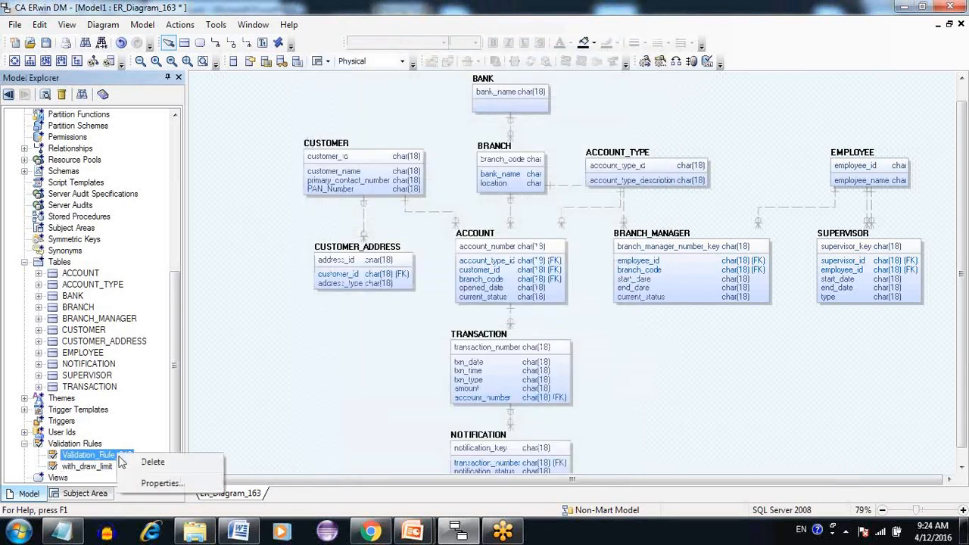
left_click(97, 454)
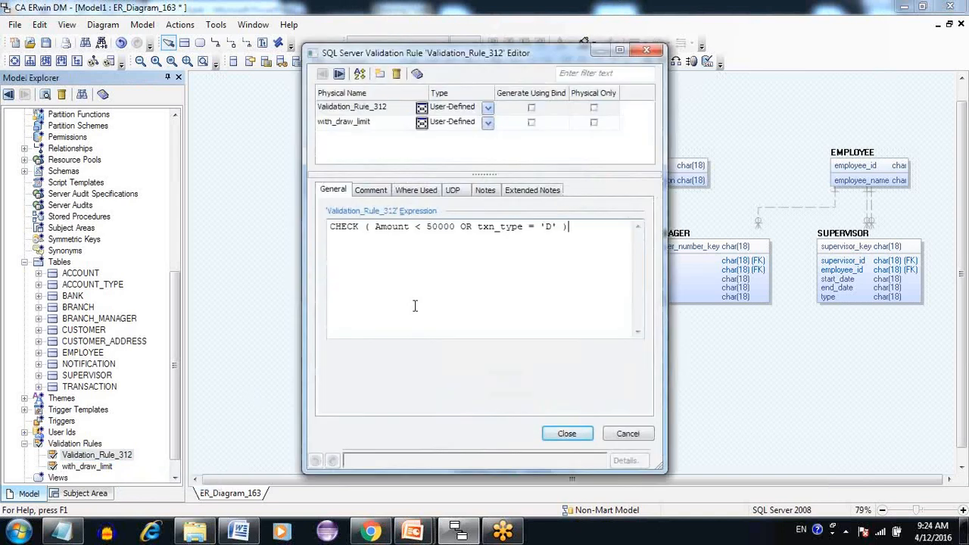
left_click(577, 440)
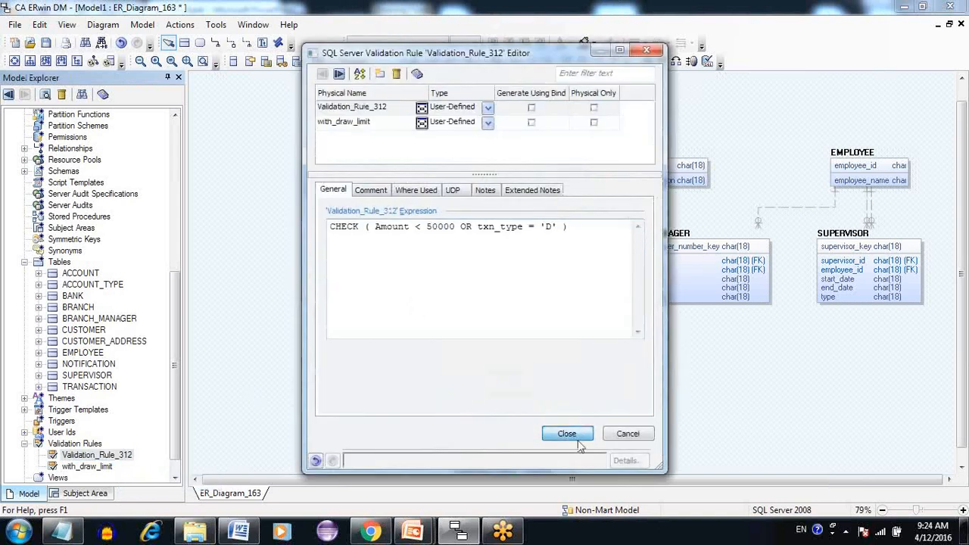
Step: Delete the with_draw_limit validation rule and rename Validation_Rule_312 as withdrwa_limit
right_click(119, 465)
left_click(148, 477)
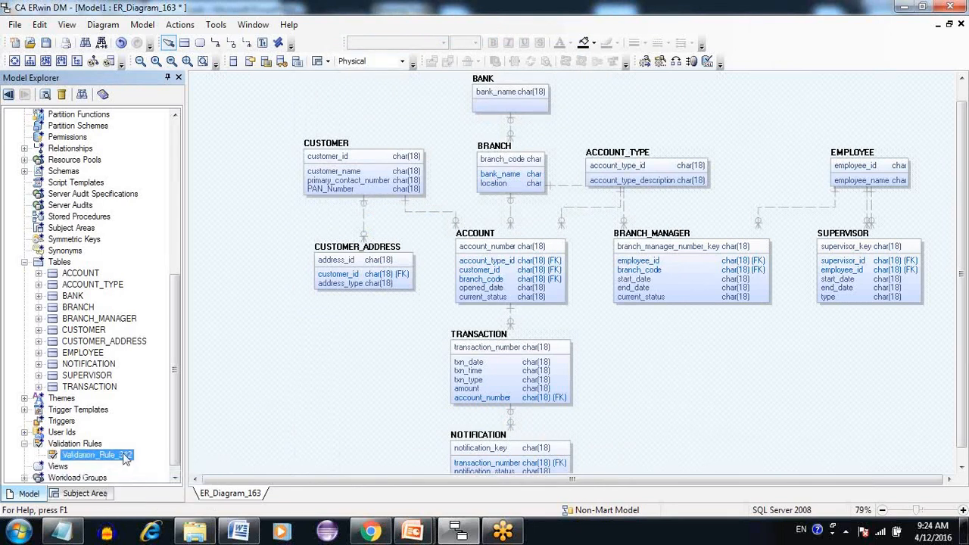
left_click(97, 455)
type("w")
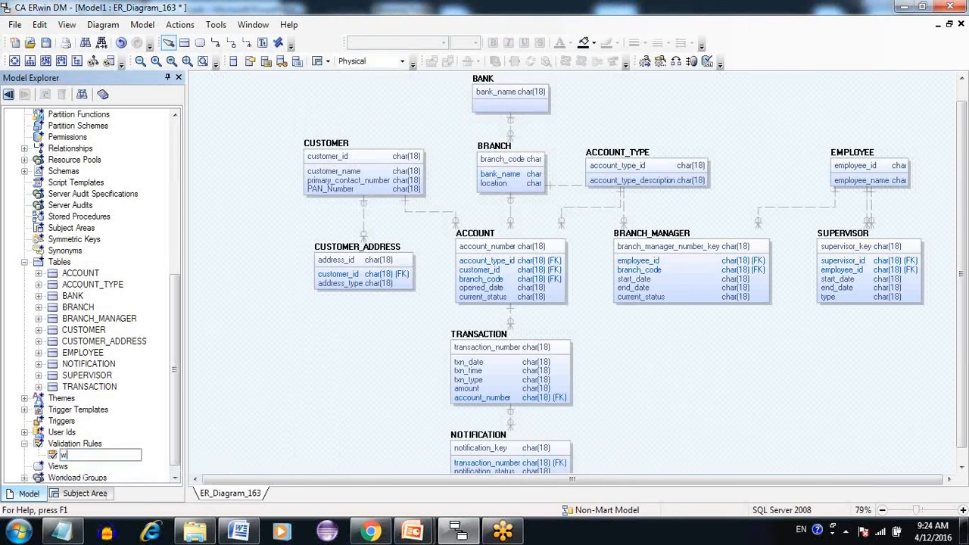
type("ithdrwa_ limit")
key("Return")
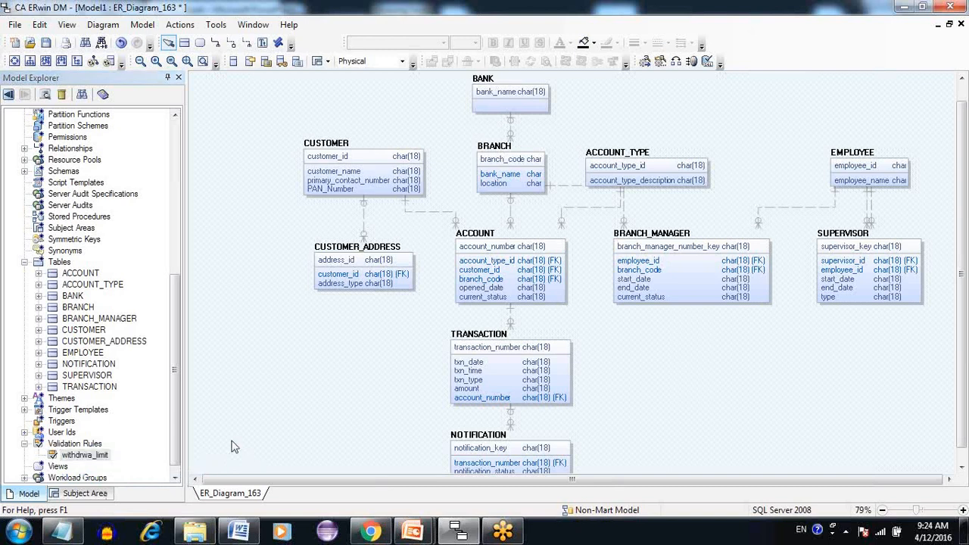
Step: Review the check expression in the withdrwa_limit validation rule's properties, and close the rule editor
right_click(113, 454)
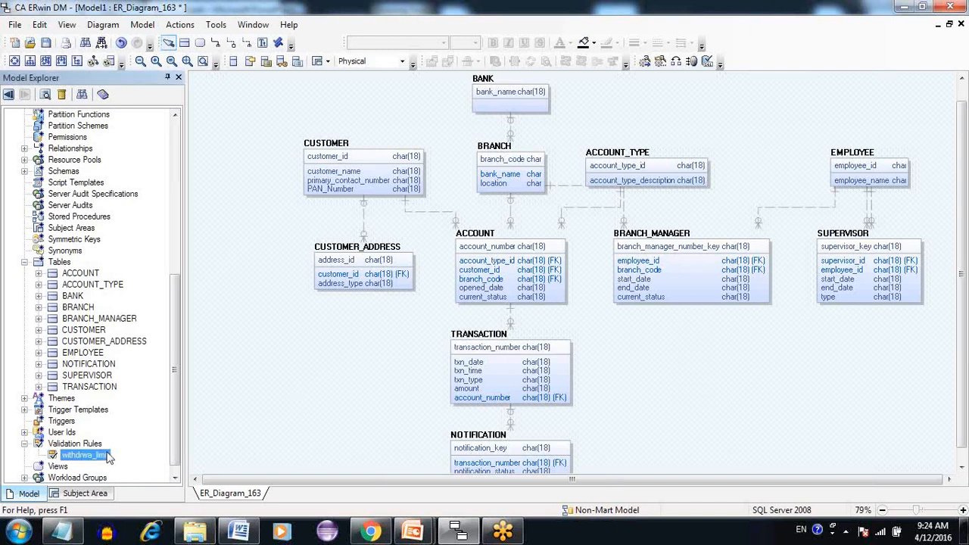
left_click(155, 483)
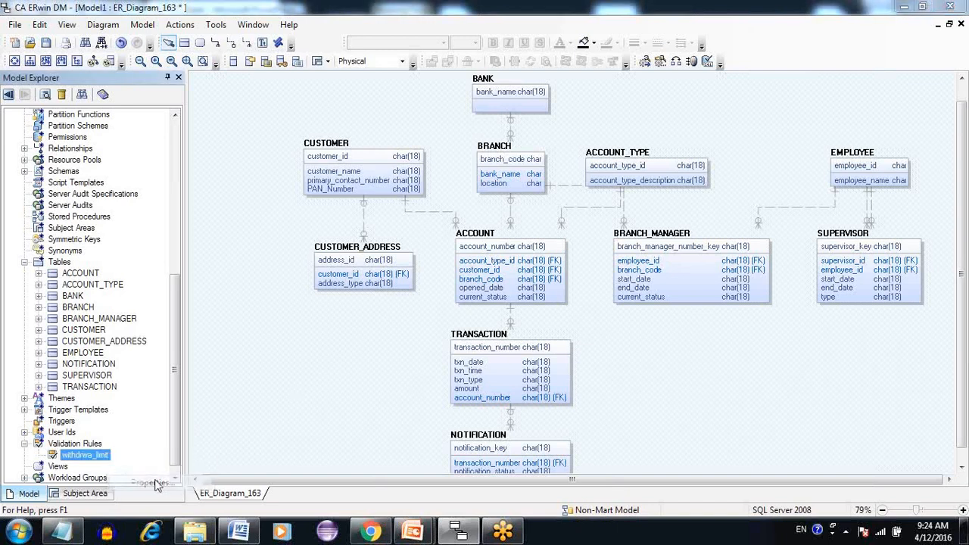
left_click_drag(335, 226, 577, 228)
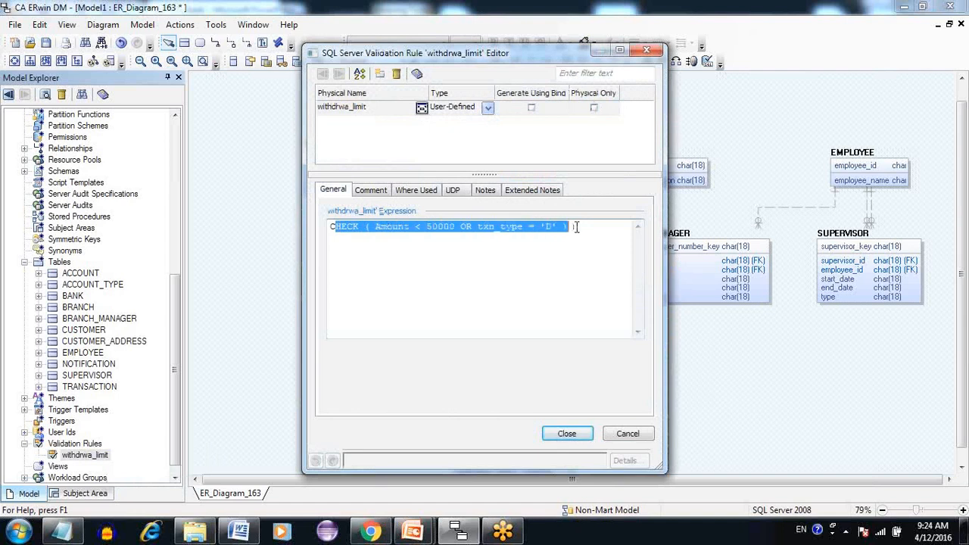
left_click(582, 228)
left_click(573, 439)
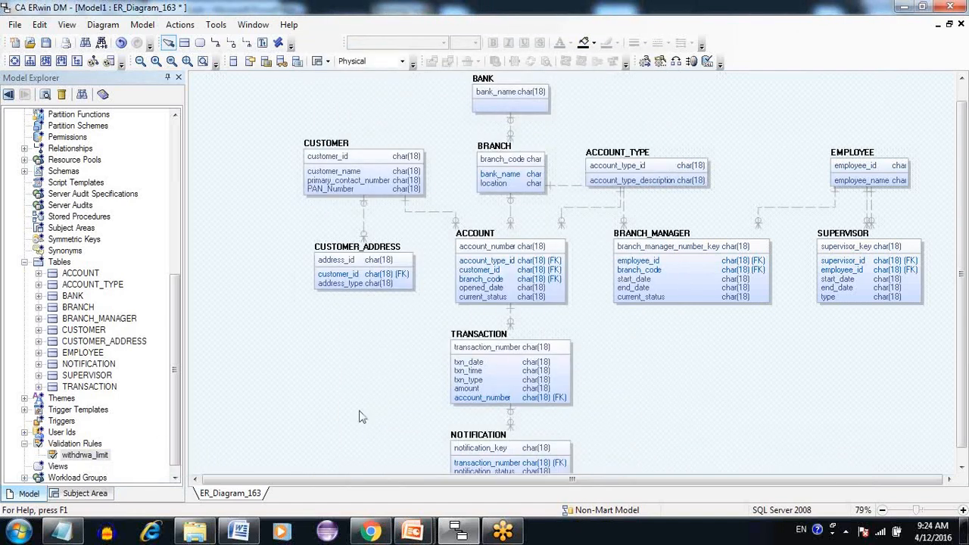
Step: Rename the TRANSACTION table's validation entry as transaction_withdrwa_limit in its table properties
left_click(463, 378)
right_click(551, 117)
key("Escape")
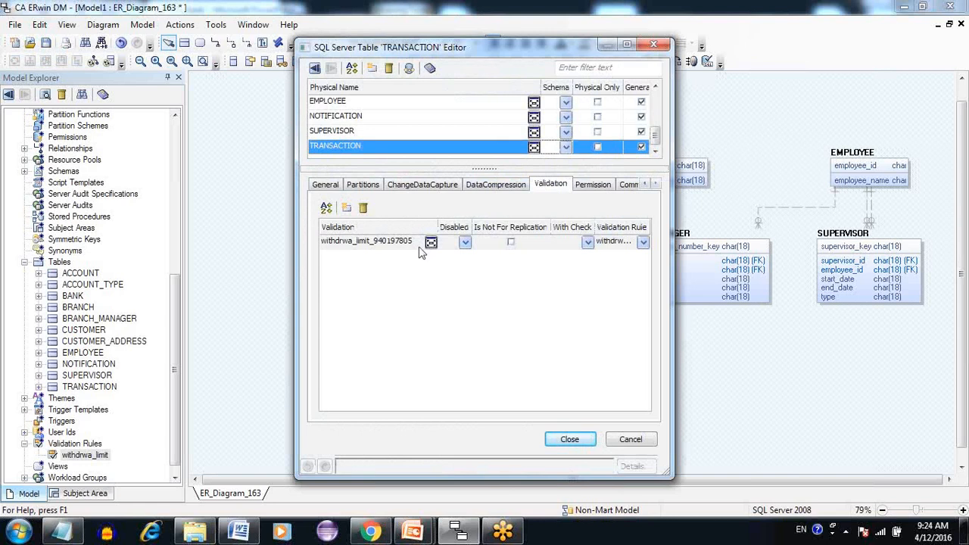
left_click(382, 242)
left_click_drag(374, 242, 437, 247)
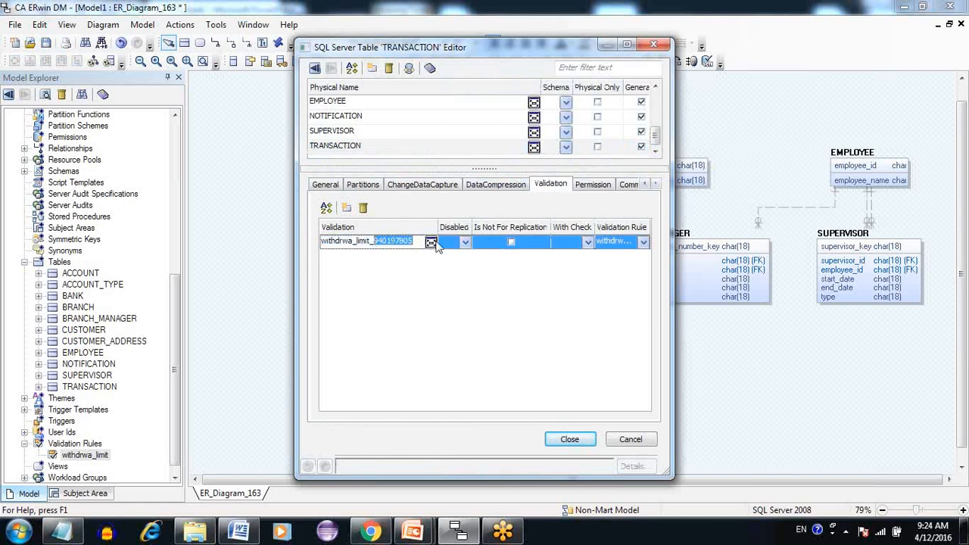
key("BackSpace")
key("BackSpace")
key("Home")
type("t")
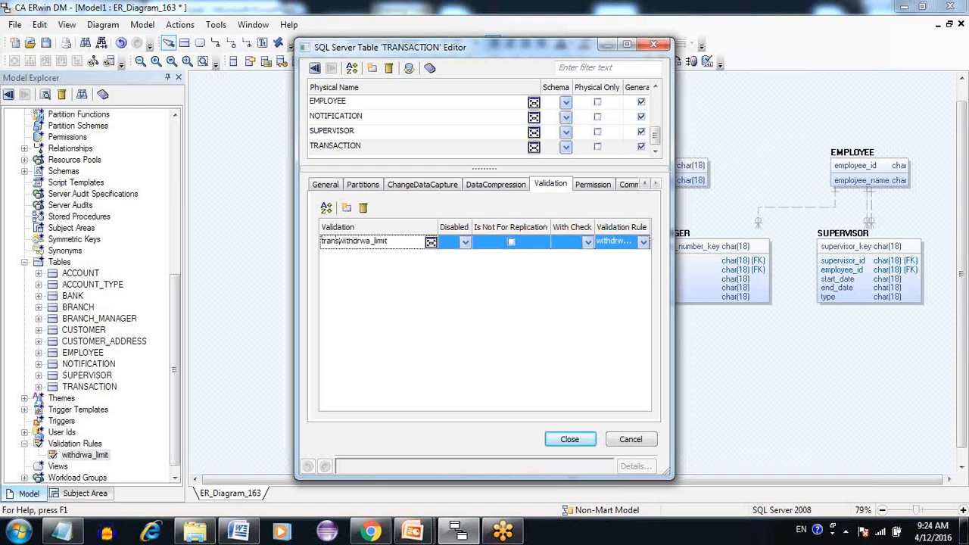
type("ransaction_")
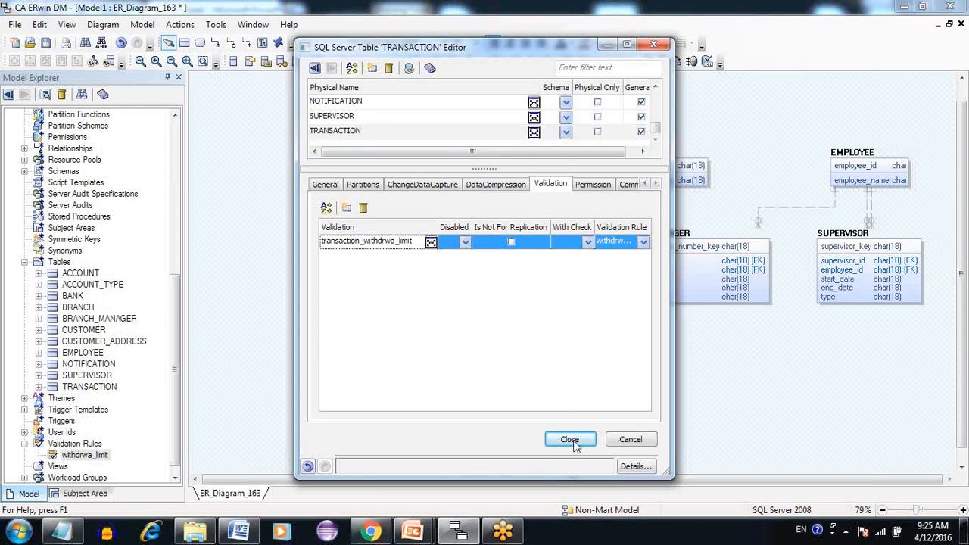
Step: Set With Check to True for the transaction_withdrwa_limit validation, and close the table editor
left_click(581, 244)
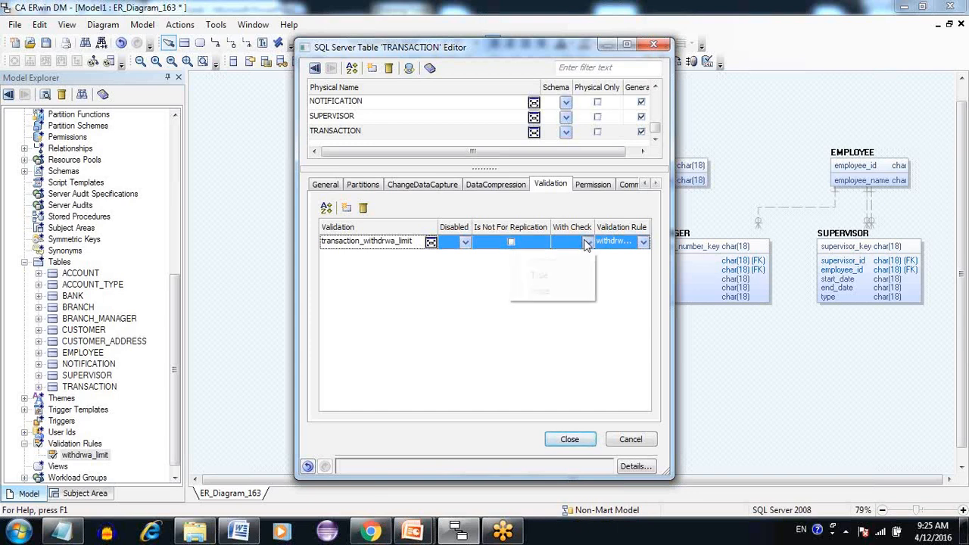
left_click(540, 276)
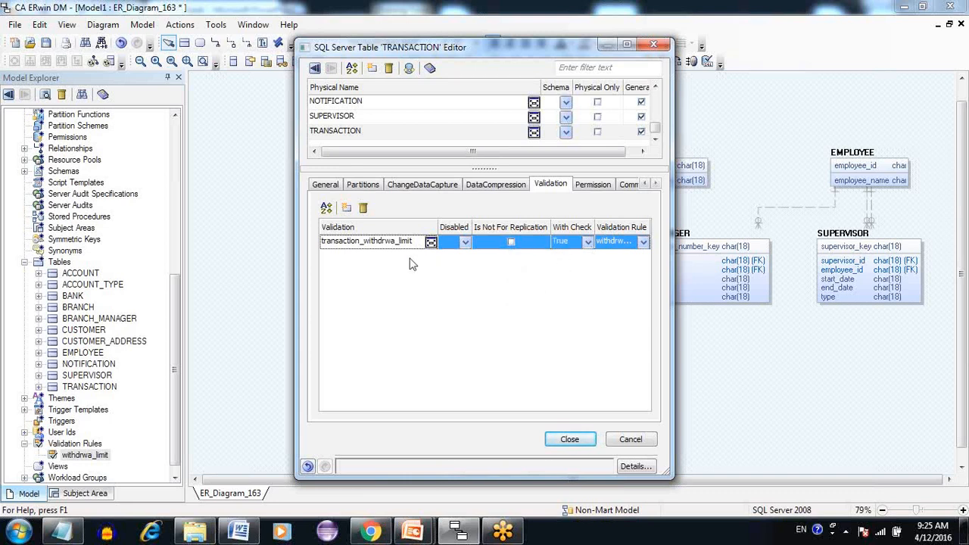
left_click(568, 445)
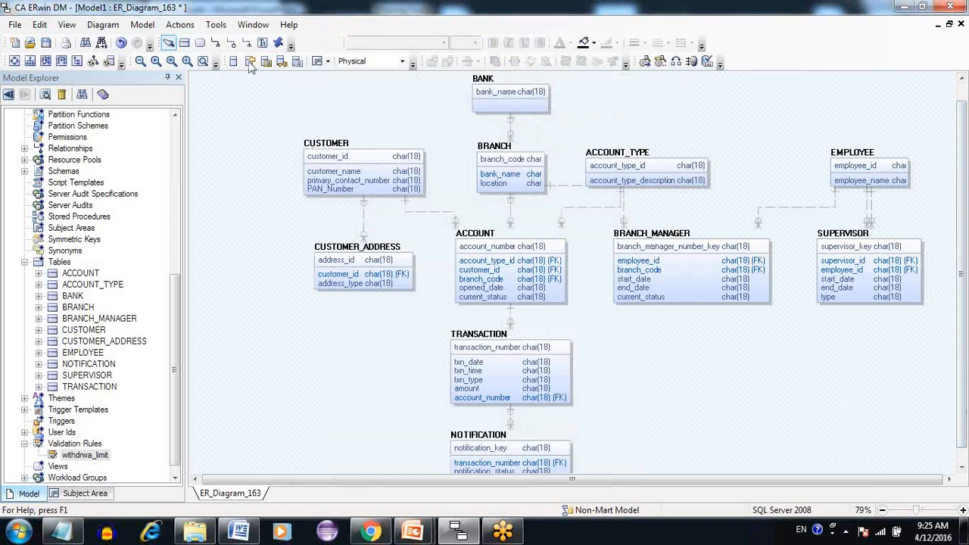
Step: Open the forward engineering schema generation settings and exclude ERwin-generated triggers
left_click(180, 24)
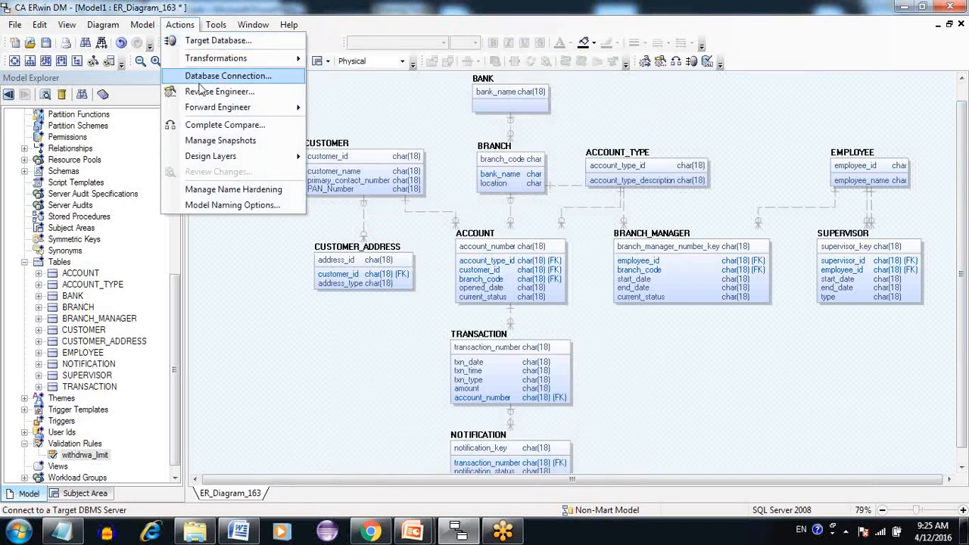
left_click(371, 115)
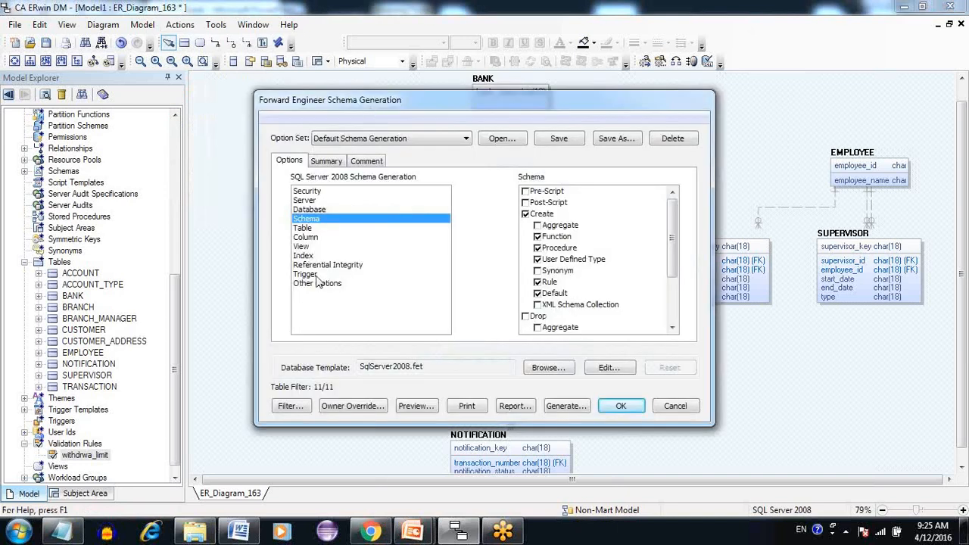
left_click(316, 274)
left_click(526, 193)
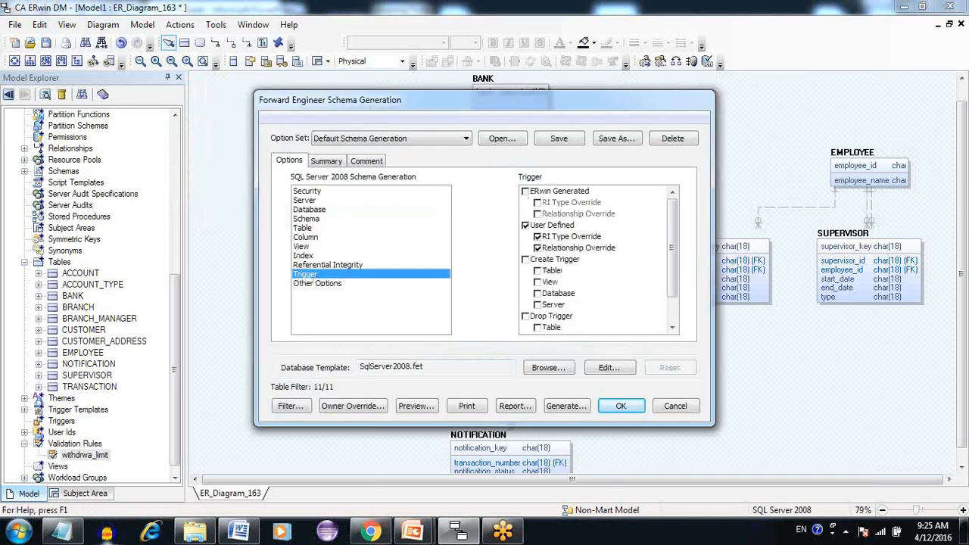
Step: Switch to SQL Server Management Studio and connect to the (local) database engine using Windows Authentication
left_click(22, 537)
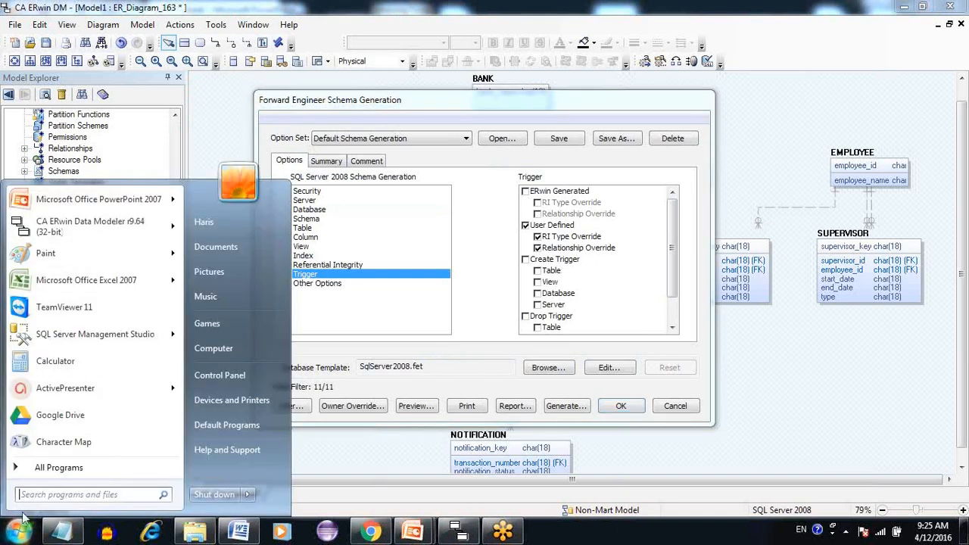
left_click(94, 340)
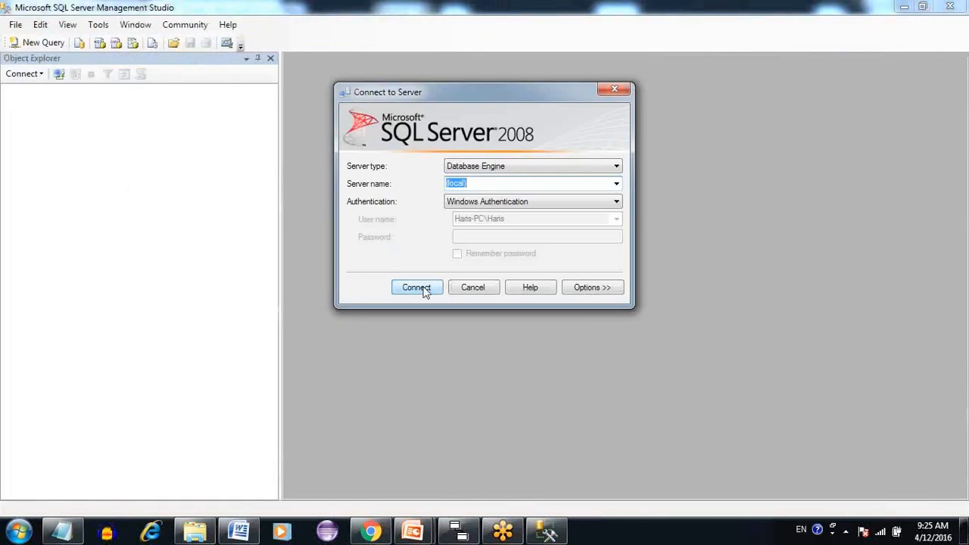
left_click(421, 289)
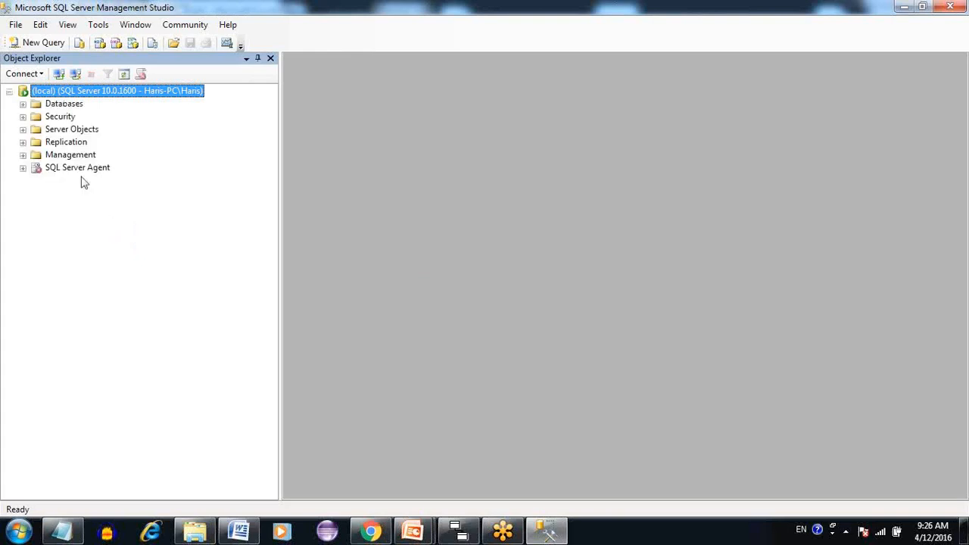
Step: Create a new database named ICICIBank on the local server
left_click(23, 104)
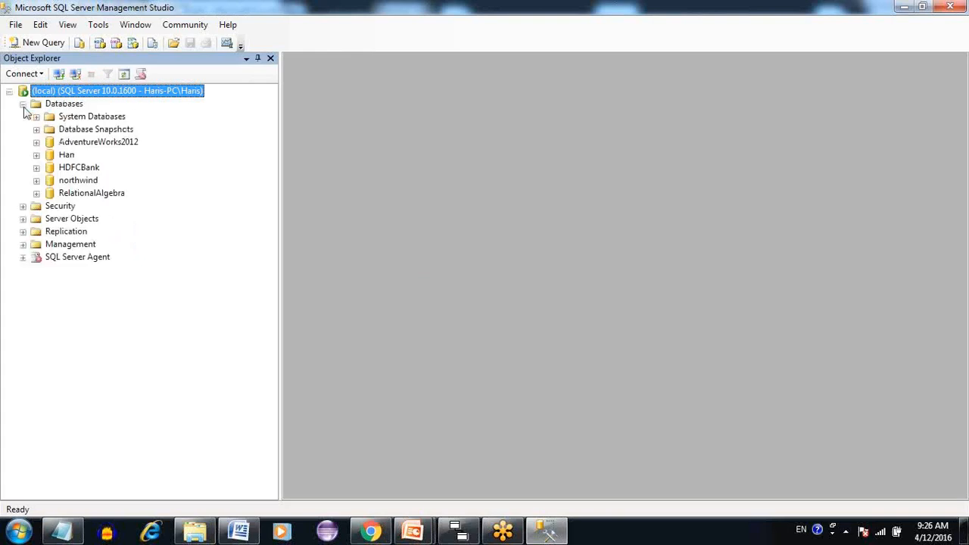
right_click(75, 104)
left_click(108, 114)
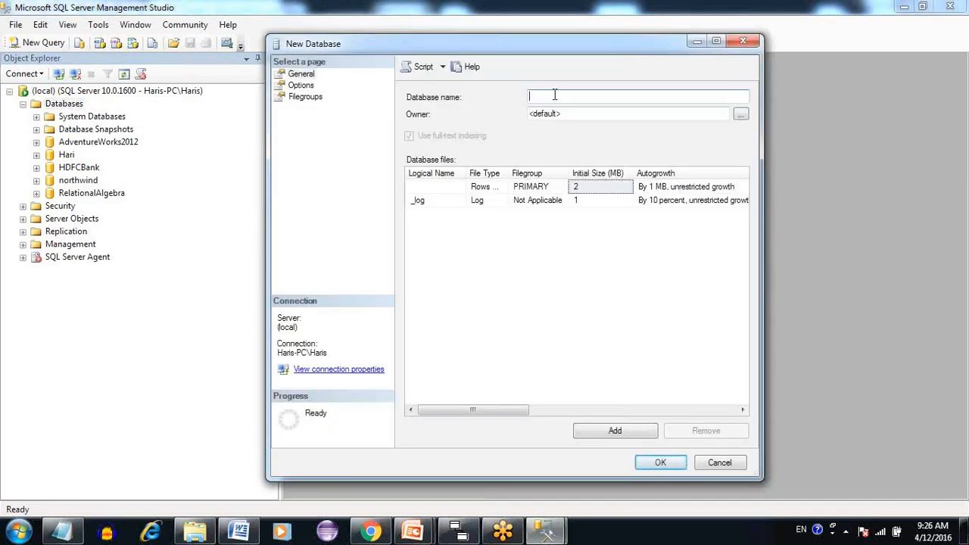
type("ICICIBank")
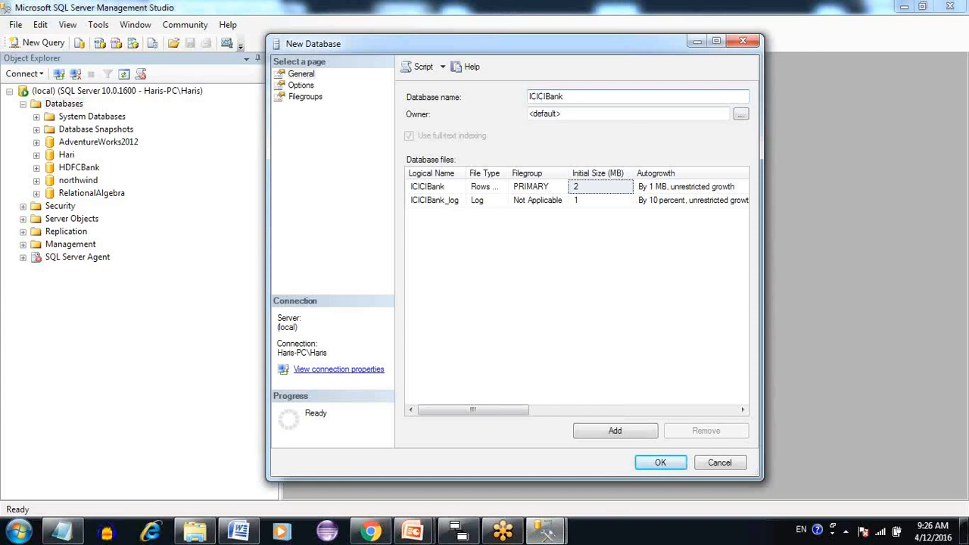
left_click(662, 464)
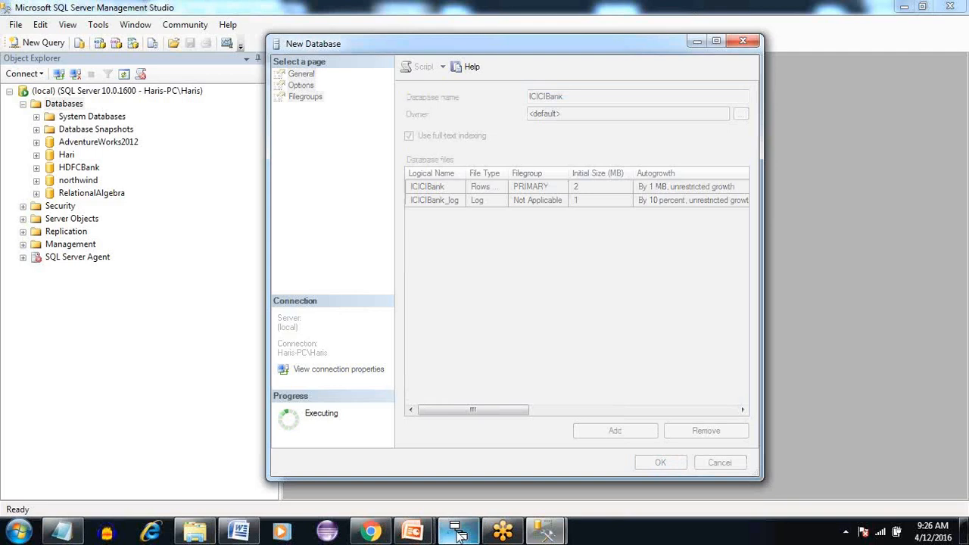
Step: Switch back to CA ERwin and preview the generated SQL Server schema script in a maximized window
mouse_move(458, 534)
left_click(458, 454)
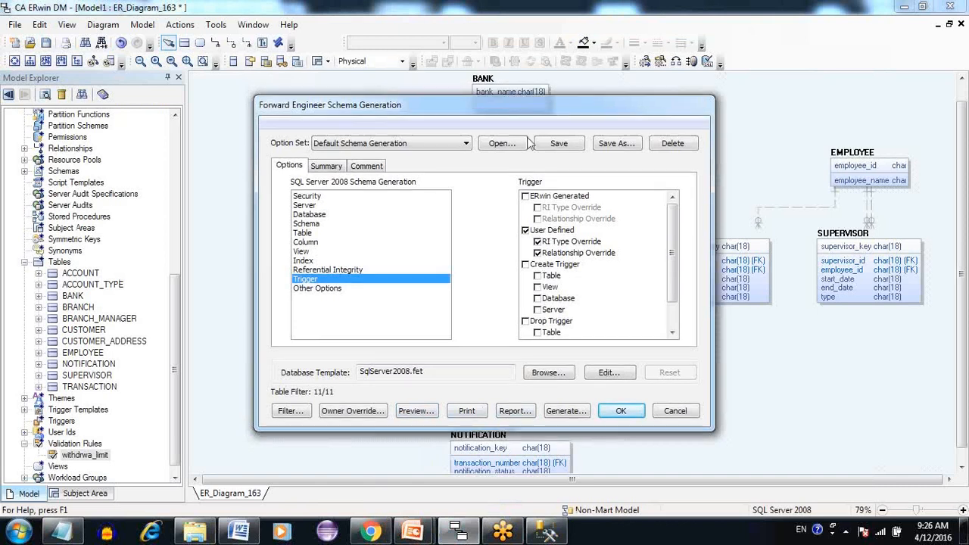
left_click_drag(527, 98, 528, 82)
left_click_drag(381, 90, 372, 103)
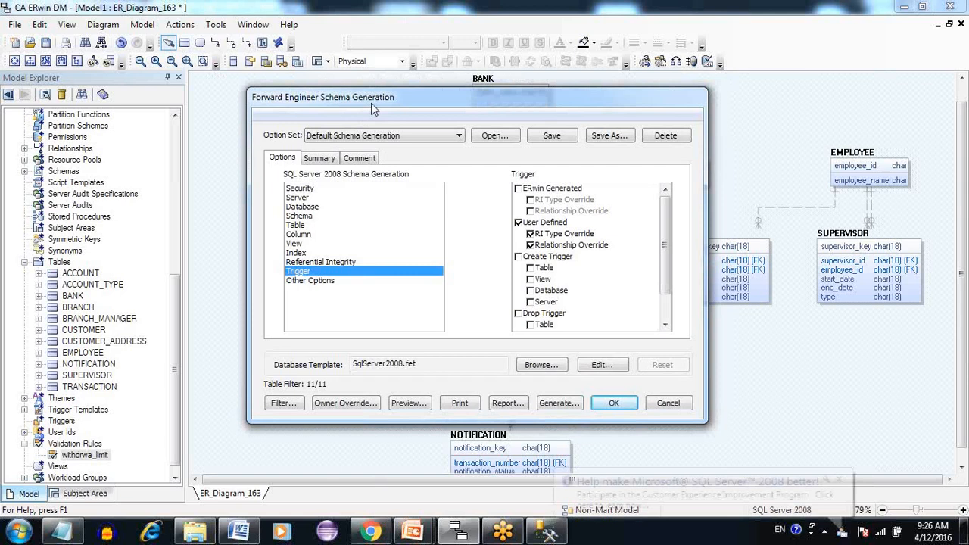
left_click(409, 402)
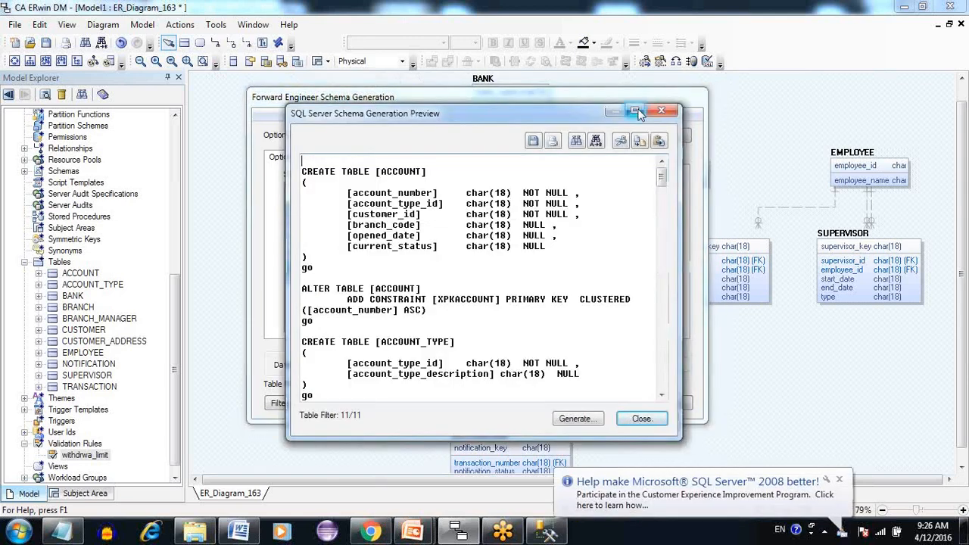
left_click(637, 113)
left_click(176, 85)
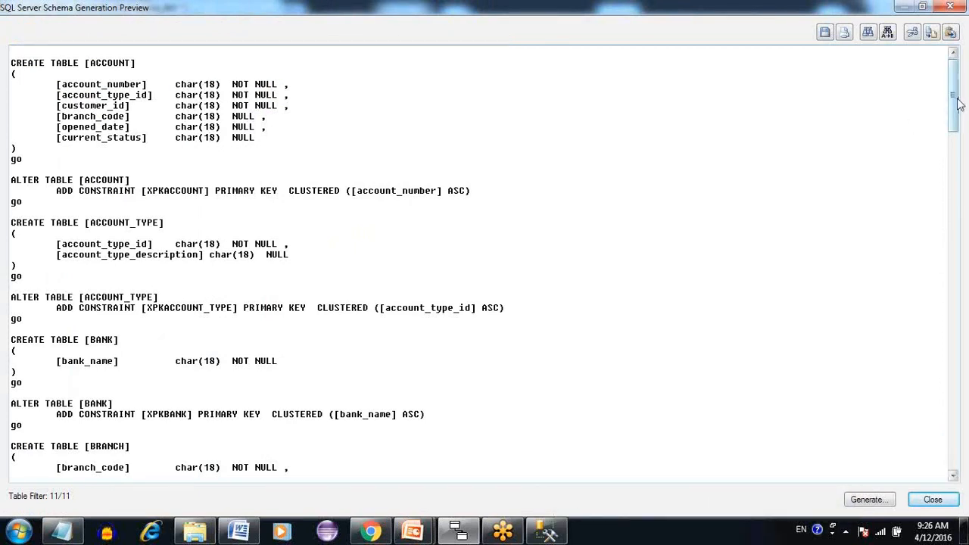
left_click_drag(958, 100, 964, 79)
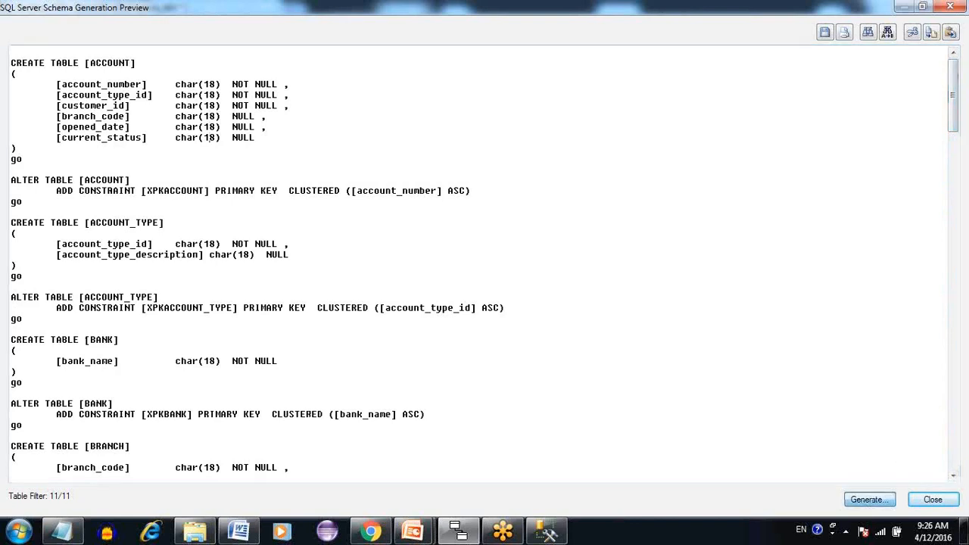
Step: Generate the schema into SQL Server by connecting to server localhost and database ICICIBank
left_click(870, 499)
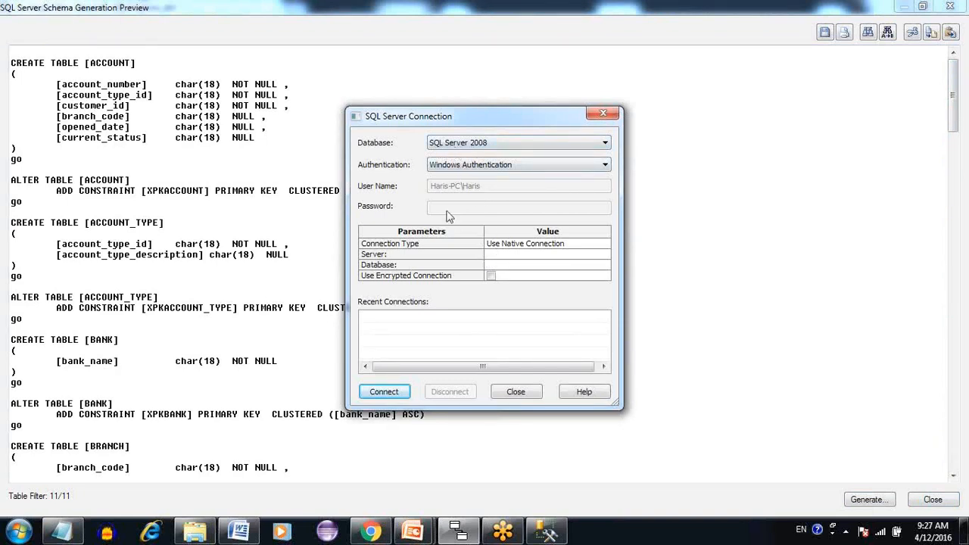
left_click(503, 256)
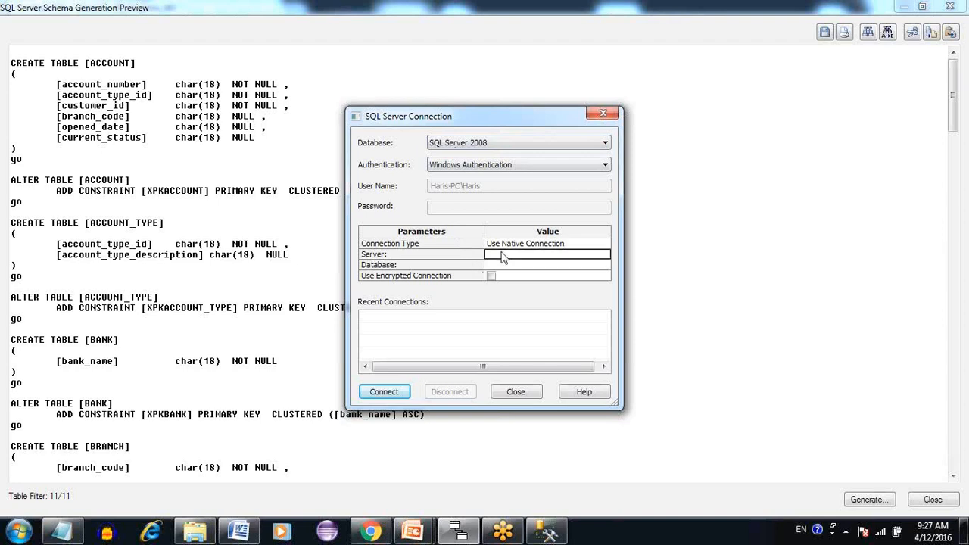
left_click(502, 256)
type("lo")
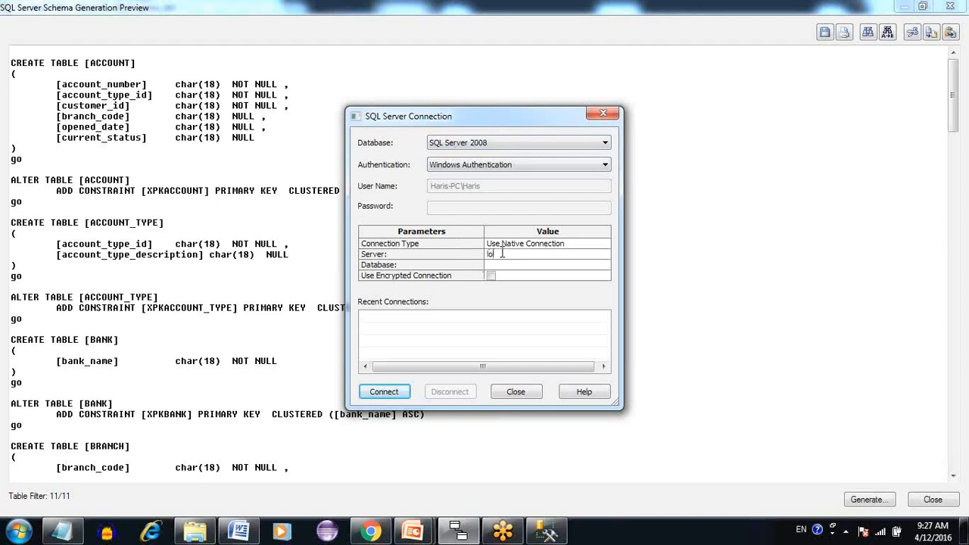
type("calhost")
key("Tab")
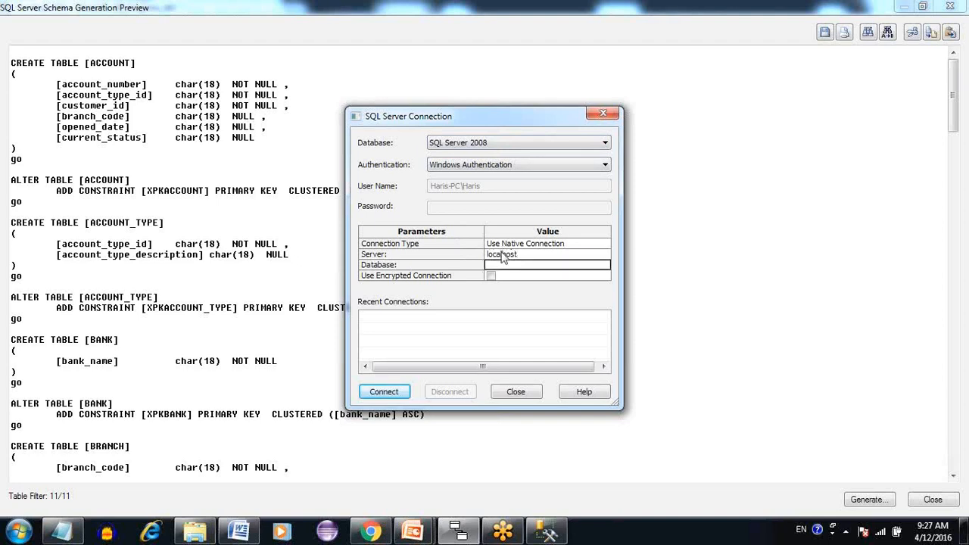
type("ICI")
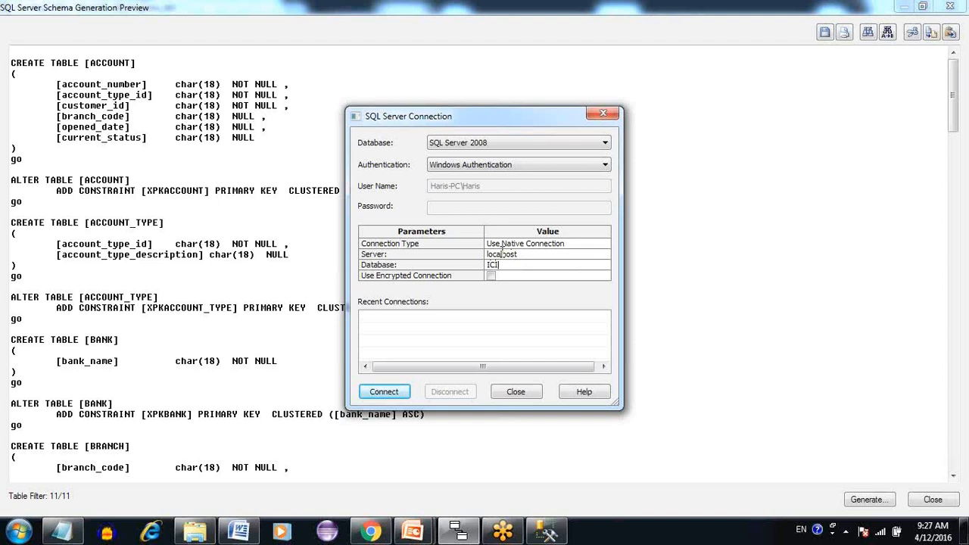
type("CIBank")
left_click(384, 391)
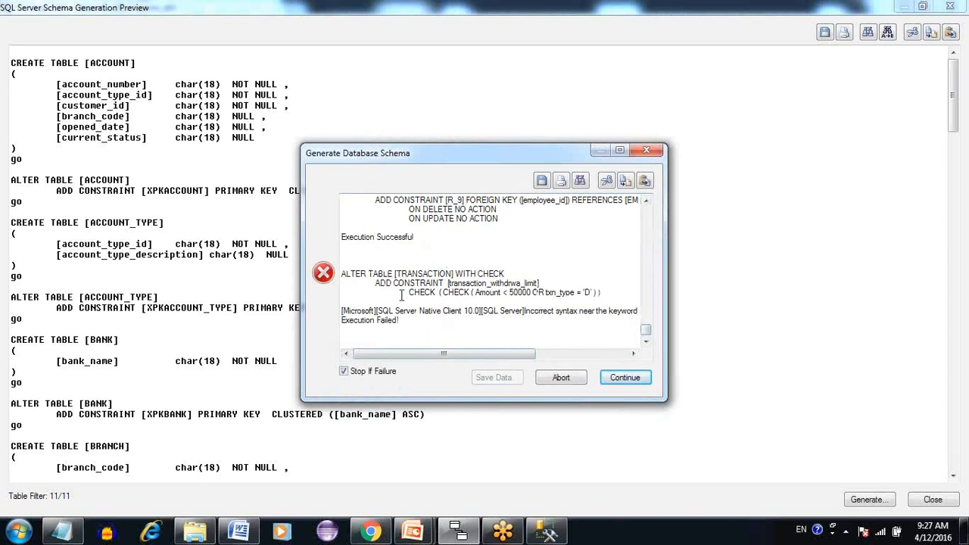
Step: Examine the transaction_withdrwa_limit constraint statement and its CHECK expression in the schema generation log
left_click_drag(341, 275, 435, 277)
left_click(470, 294)
left_click_drag(410, 294, 426, 294)
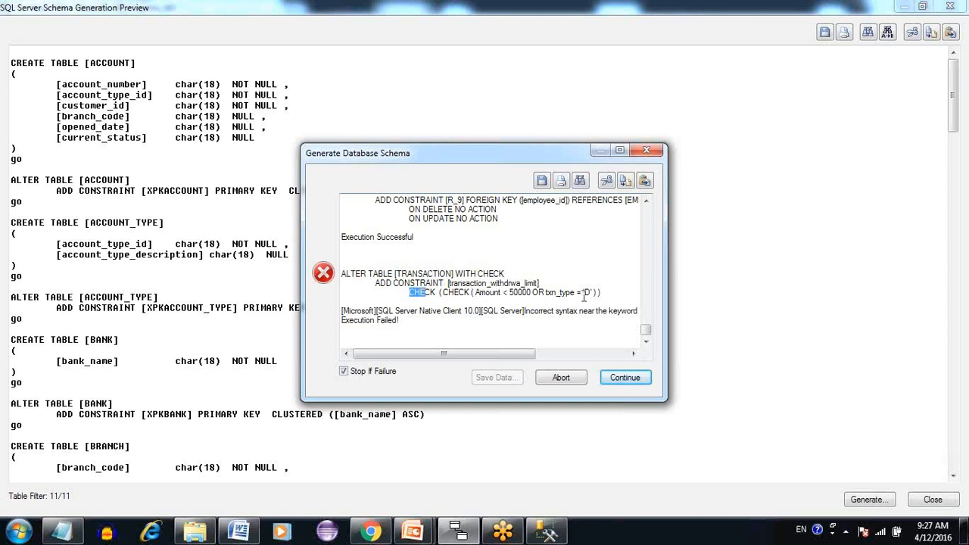
left_click(424, 301)
left_click_drag(441, 294, 476, 294)
left_click_drag(409, 292, 432, 293)
left_click_drag(506, 293, 616, 286)
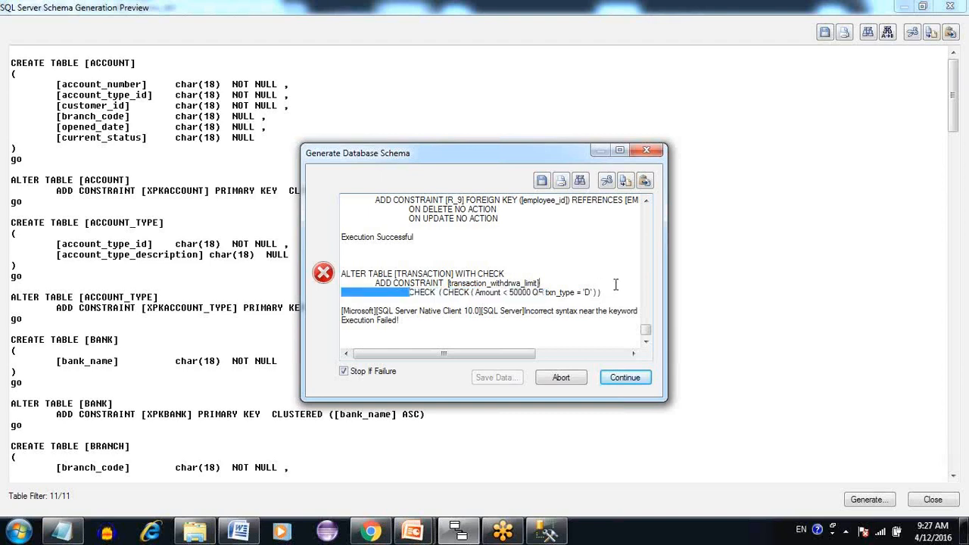
left_click(542, 298)
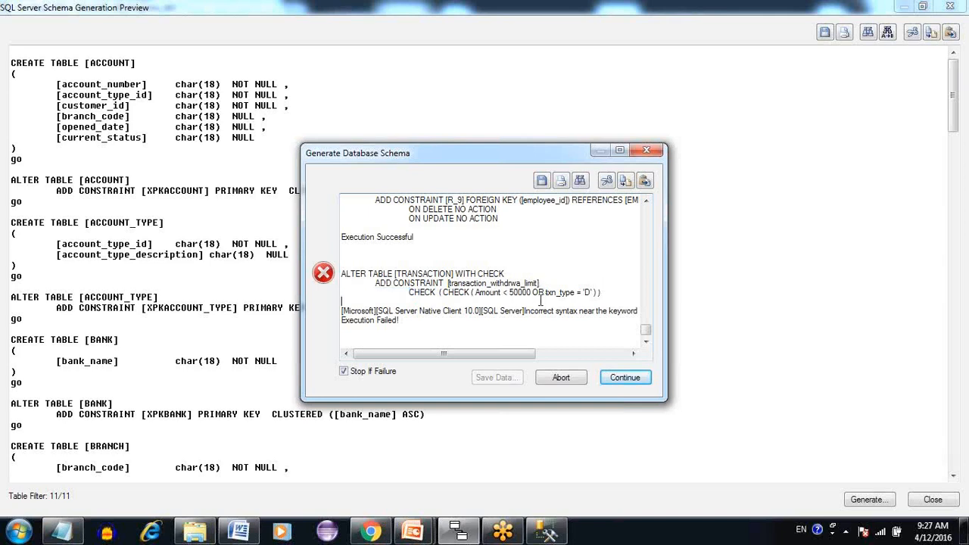
Step: Continue the schema generation through to the end, review the execution log, and close it
left_click(624, 377)
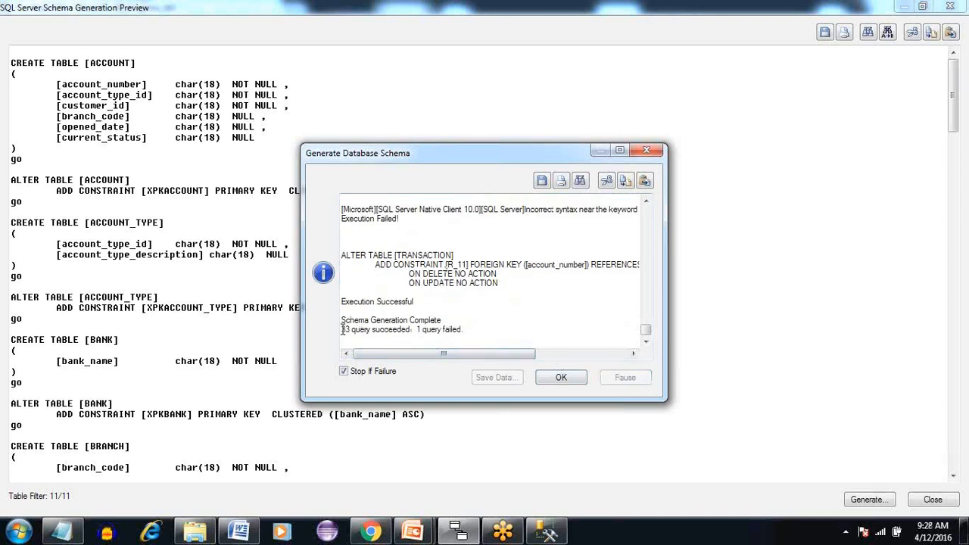
left_click_drag(343, 331, 476, 331)
left_click(476, 331)
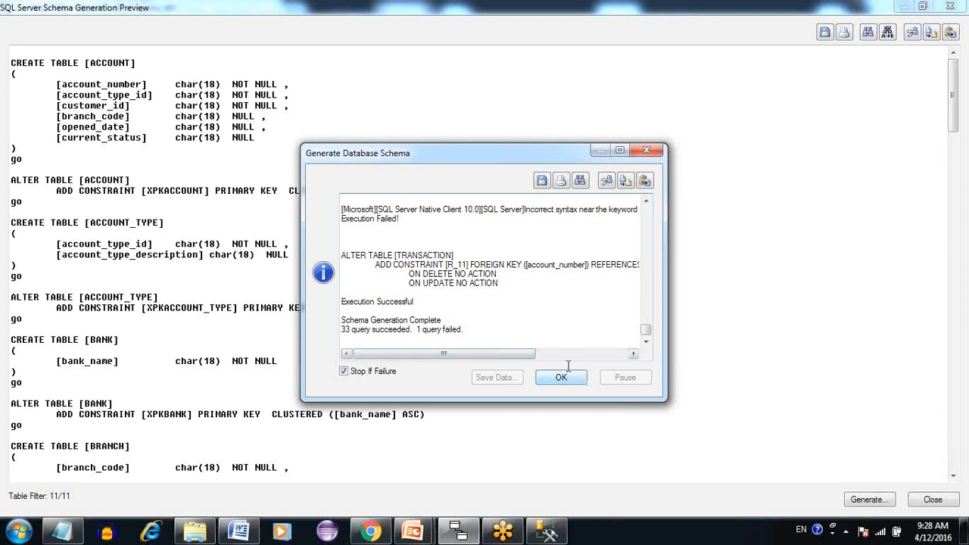
left_click_drag(646, 330, 646, 312)
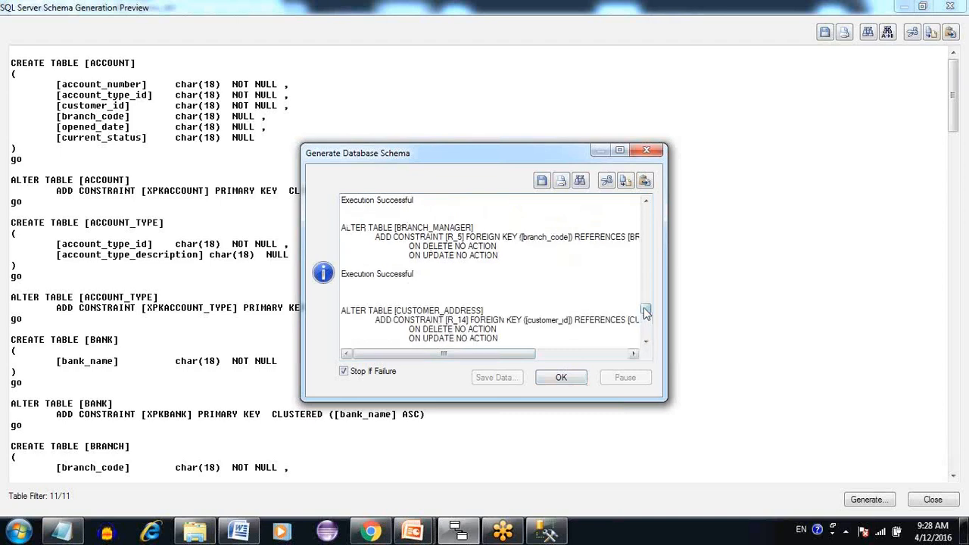
key("Return")
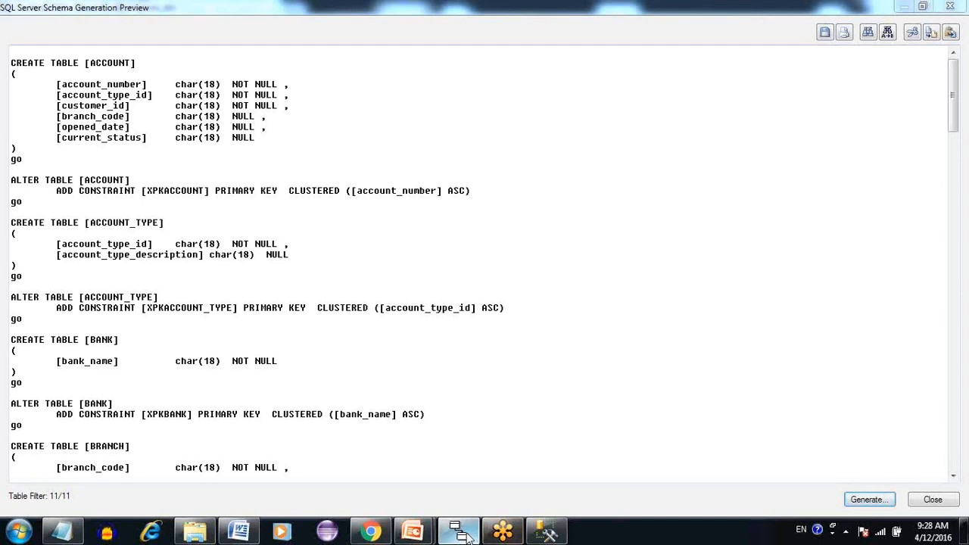
Step: Close the SQL Server schema preview and cancel the forward engineering setup to return to the ER diagram
left_click(934, 501)
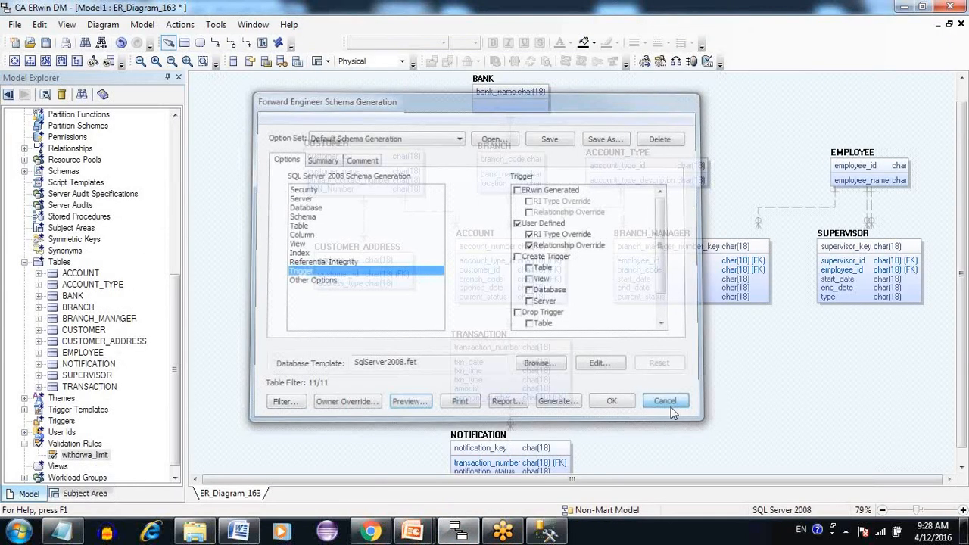
right_click(482, 376)
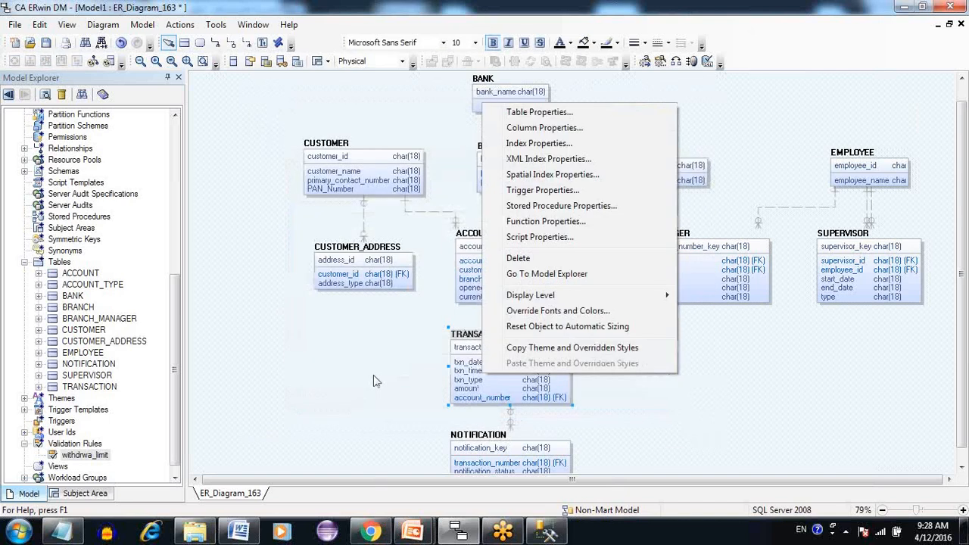
left_click(373, 374)
Step: Strip the CHECK keyword and enclosing parentheses from the withdrwa_limit validation rule, leaving Amount < 50000 OR txn_type = 'D'
right_click(103, 456)
left_click(148, 492)
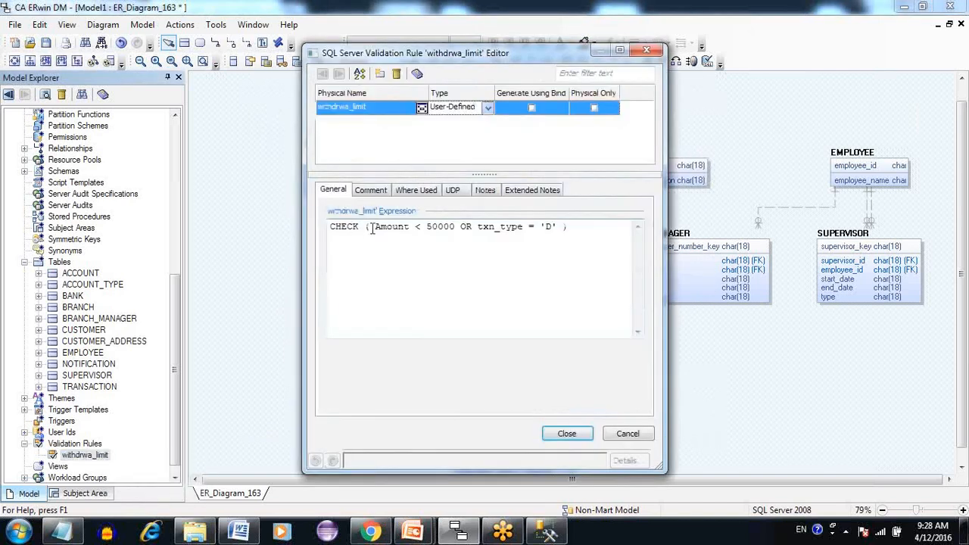
key("Delete")
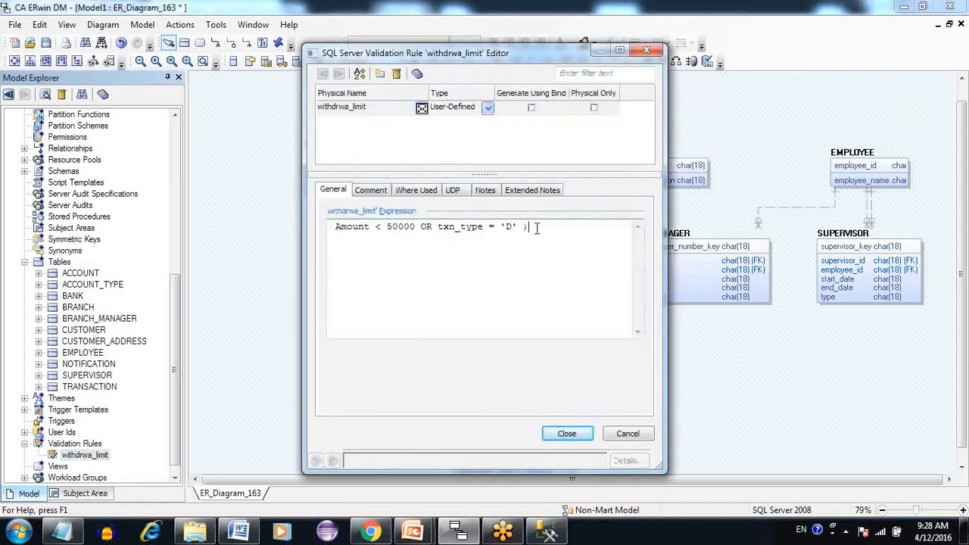
key("BackSpace")
left_click(574, 432)
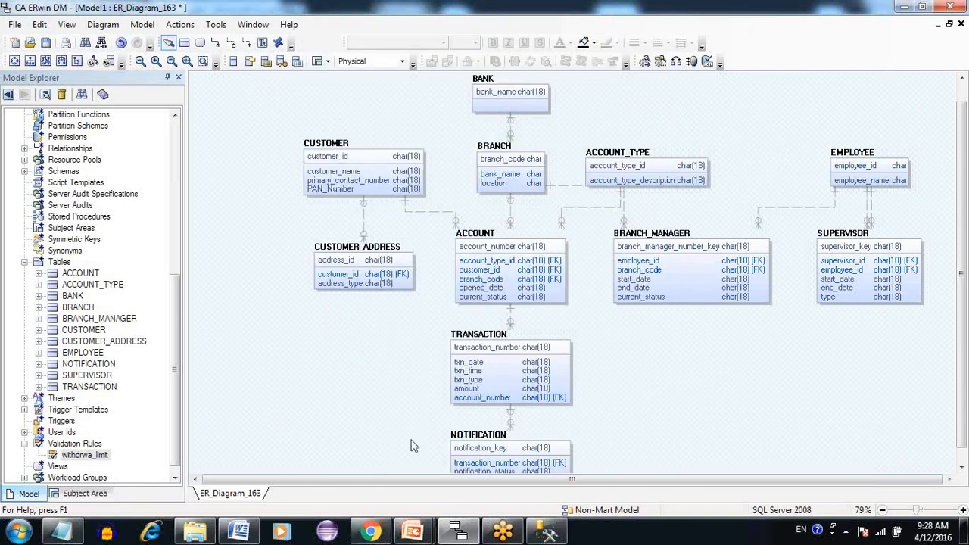
Step: Switch to SQL Server Management Studio and examine the ICICIBank tables, including the columns and keys of dbo.ACCOUNT
left_click(550, 534)
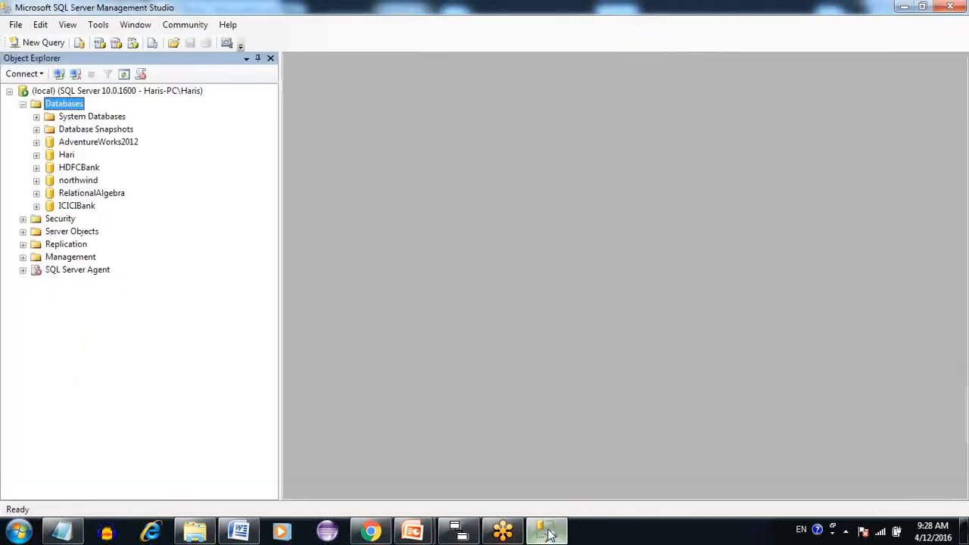
left_click(36, 206)
left_click(51, 232)
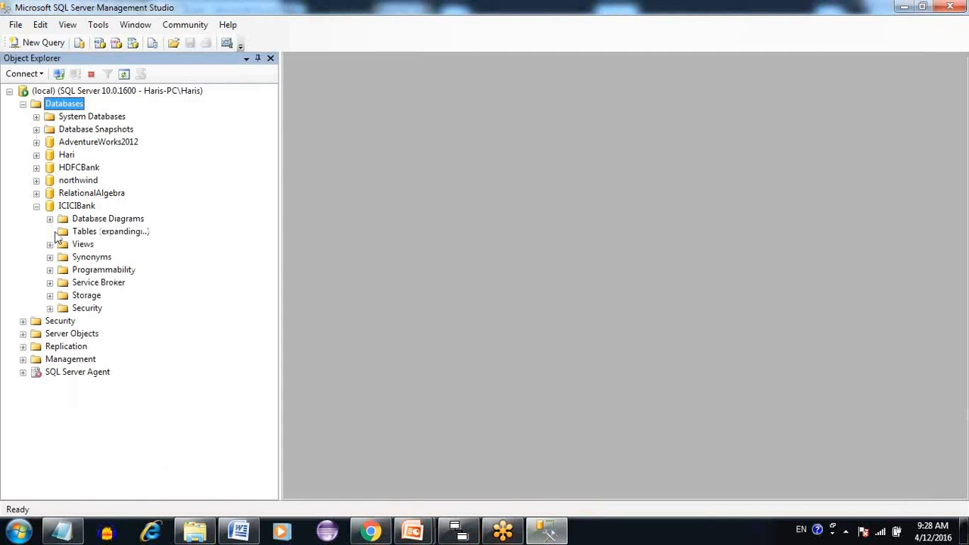
left_click(133, 258)
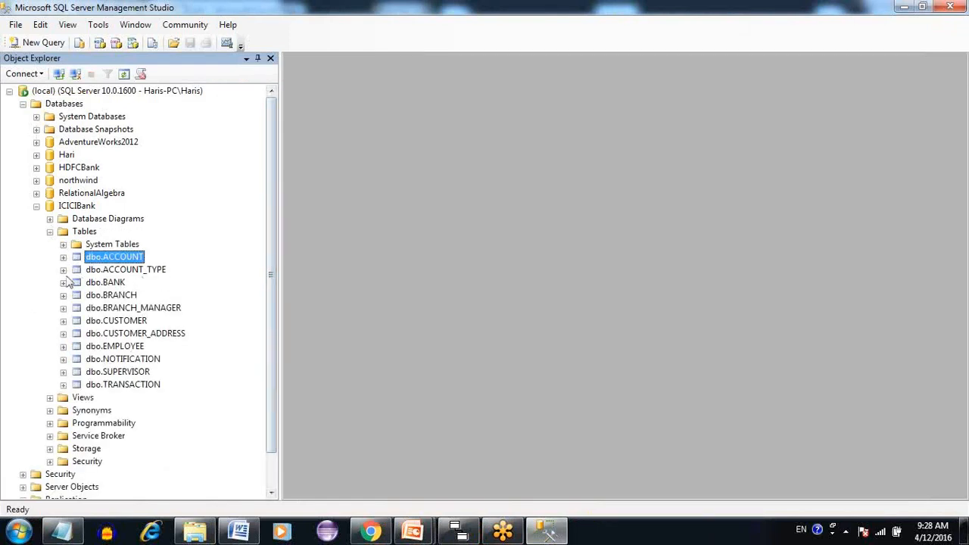
left_click(63, 257)
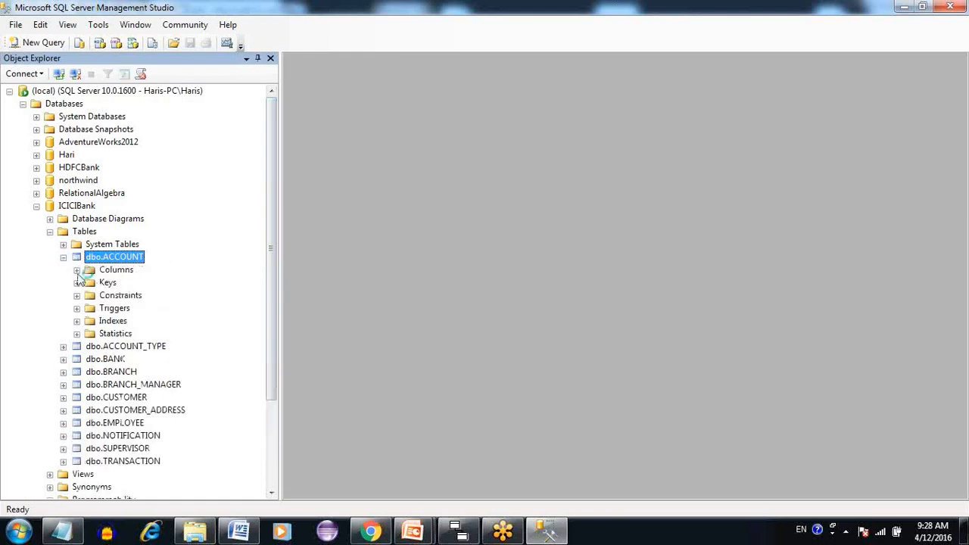
left_click(76, 359)
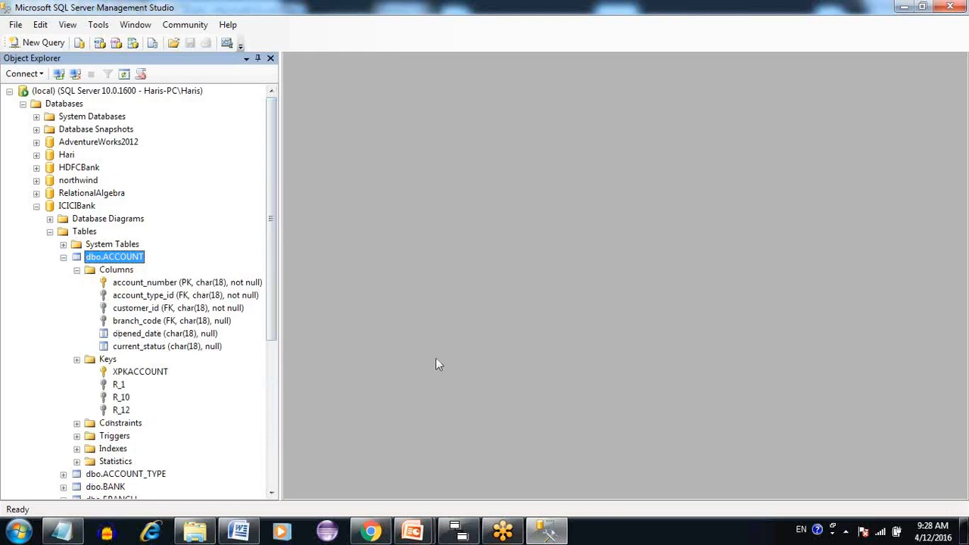
Step: Review the Banking Information system requirements in the Bank presentation in PowerPoint, and switch back to CA ERwin
left_click(415, 533)
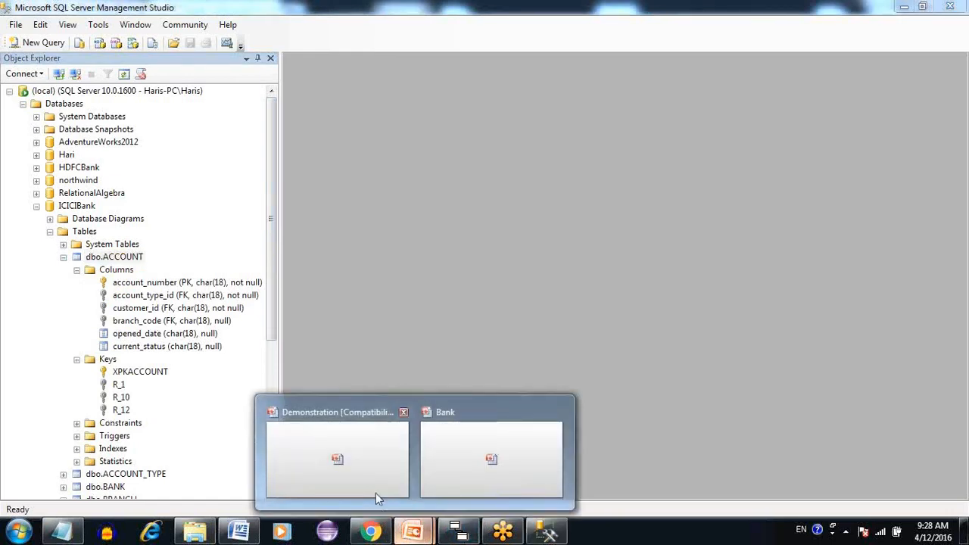
left_click(505, 482)
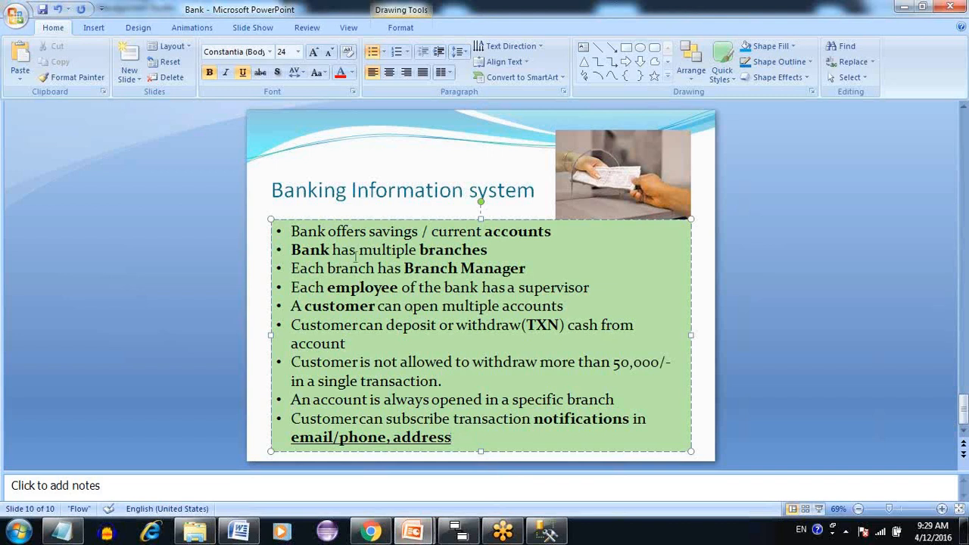
left_click_drag(292, 231, 426, 398)
left_click(468, 445)
left_click(452, 539)
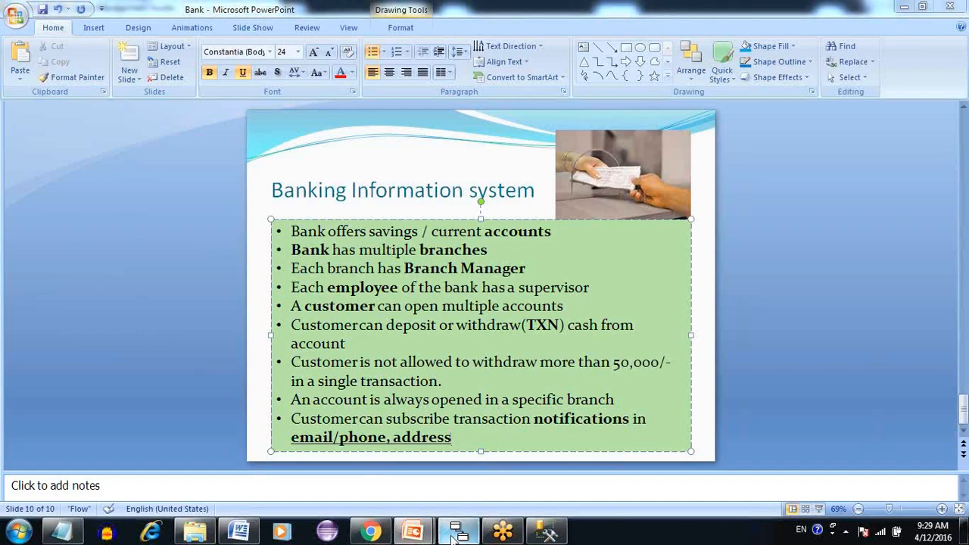